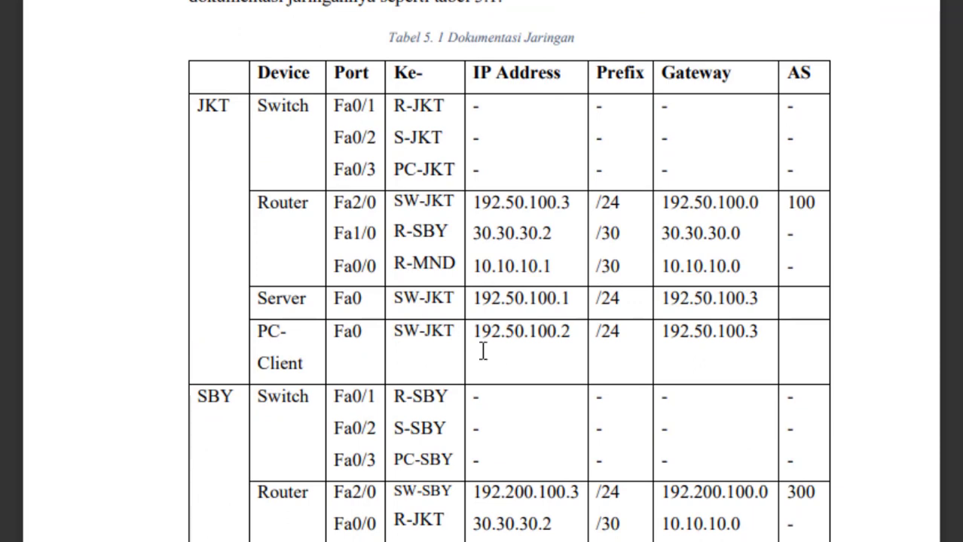
- Examine the network documentation table, the Jakarta, Surabaya and Manado office details, and the topology diagram in the practicum document
{"action": "scroll", "coordinate": [591, 275], "scroll_direction": "down", "scroll_amount": 5}
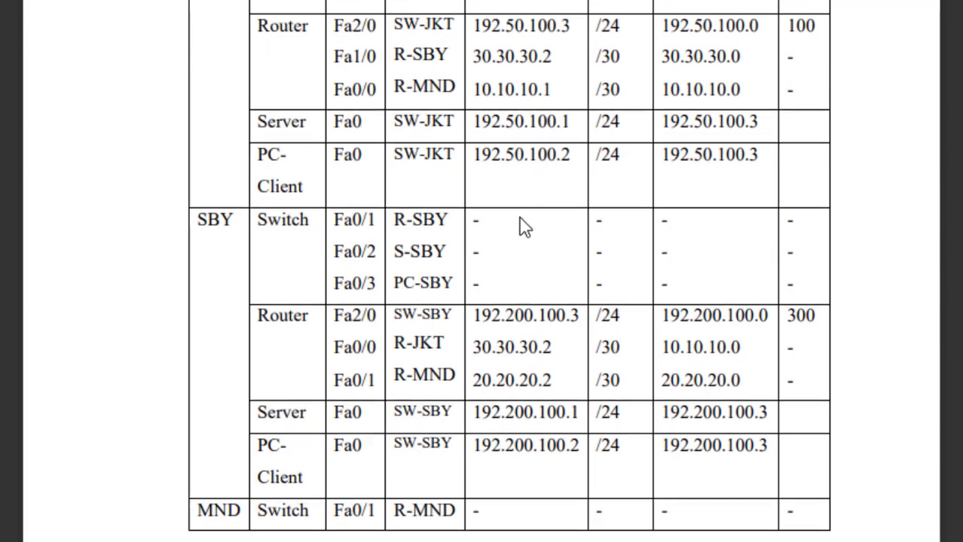
{"action": "scroll", "coordinate": [524, 225], "scroll_direction": "down", "scroll_amount": 5}
{"action": "scroll", "coordinate": [524, 226], "scroll_direction": "down", "scroll_amount": 12}
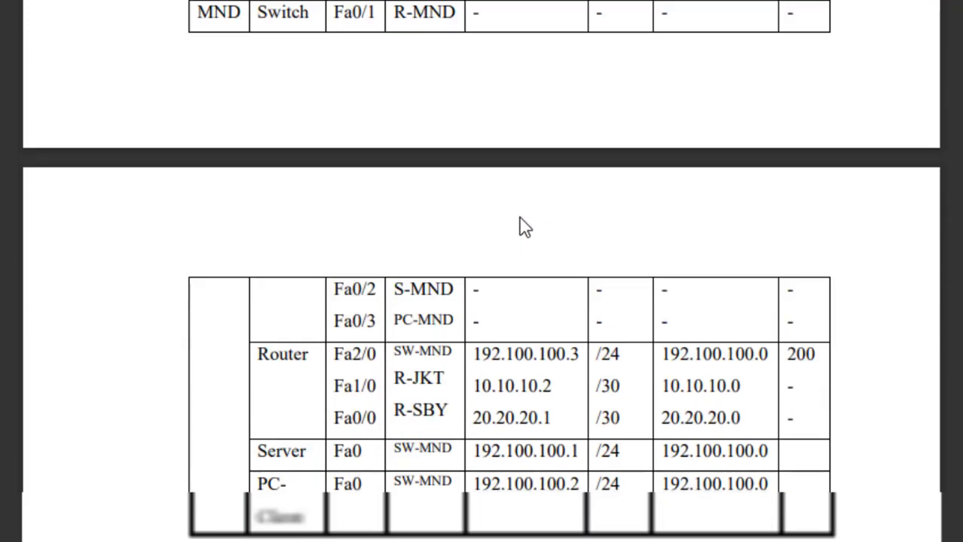
{"action": "scroll", "coordinate": [524, 226], "scroll_direction": "up", "scroll_amount": 12}
{"action": "scroll", "coordinate": [525, 226], "scroll_direction": "up", "scroll_amount": 10}
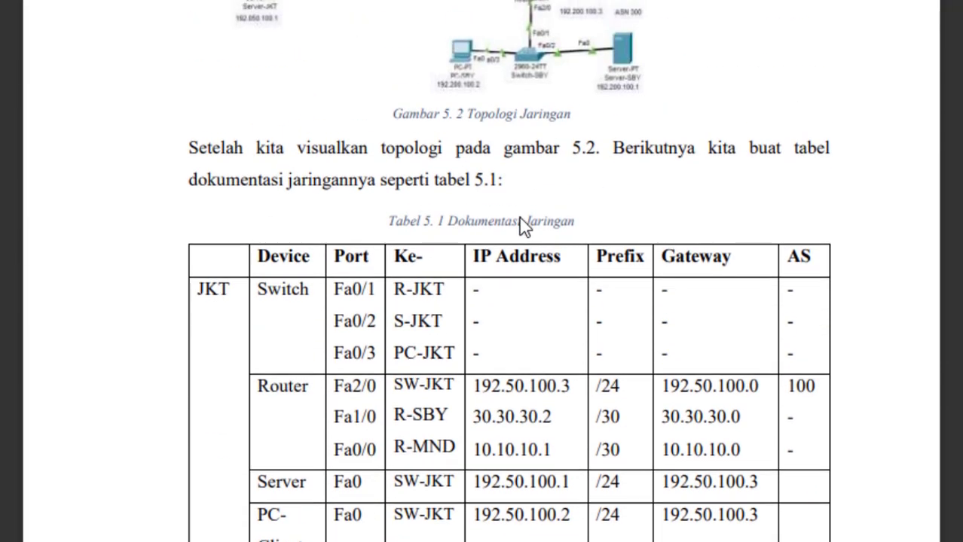
{"action": "scroll", "coordinate": [525, 226], "scroll_direction": "down", "scroll_amount": 18}
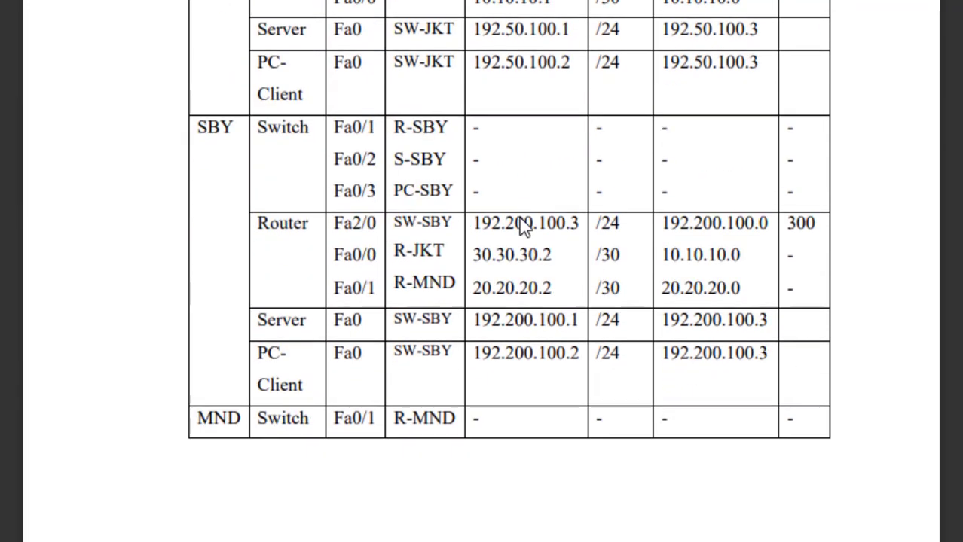
{"action": "scroll", "coordinate": [525, 226], "scroll_direction": "down", "scroll_amount": 15}
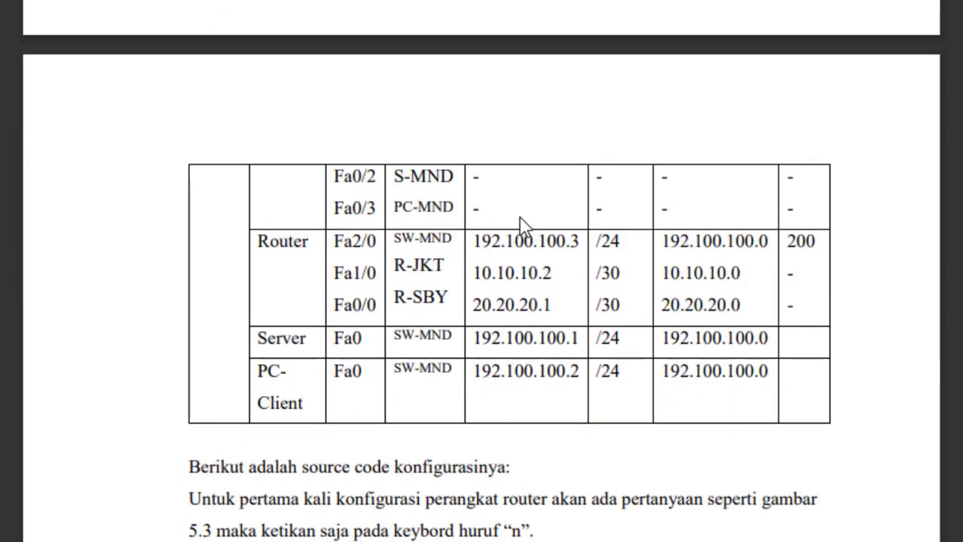
{"action": "scroll", "coordinate": [520, 222], "scroll_direction": "up", "scroll_amount": 20}
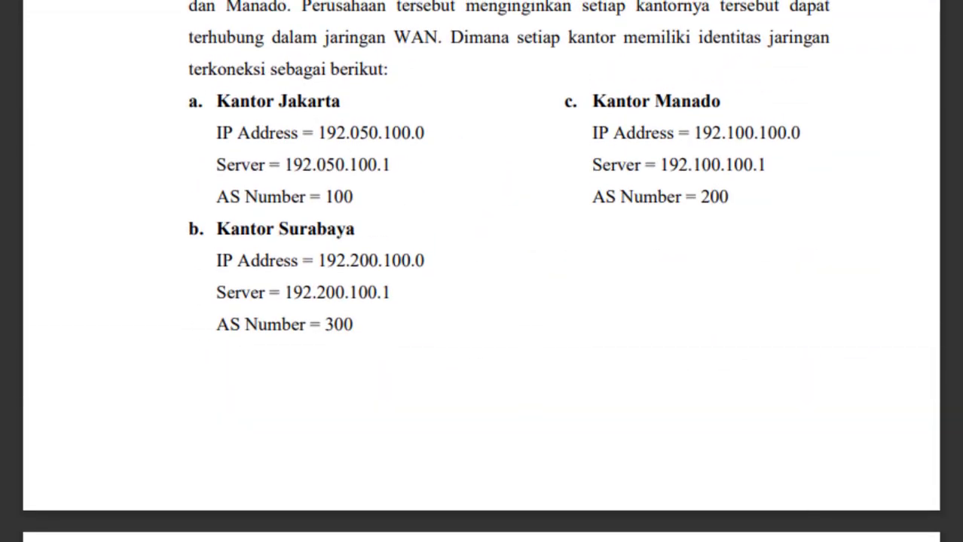
{"action": "scroll", "coordinate": [656, 266], "scroll_direction": "up", "scroll_amount": 10}
{"action": "scroll", "coordinate": [656, 266], "scroll_direction": "down", "scroll_amount": 3}
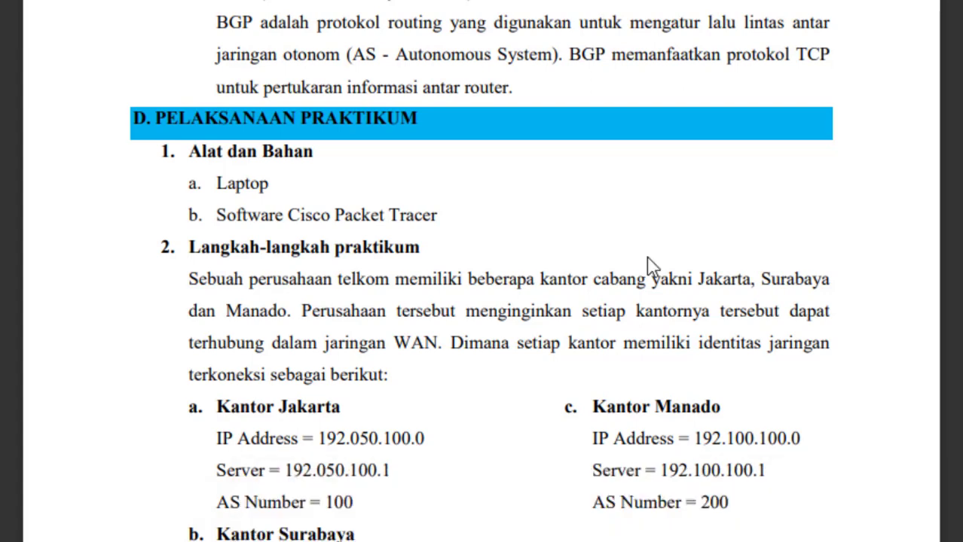
{"action": "scroll", "coordinate": [647, 287], "scroll_direction": "down", "scroll_amount": 10}
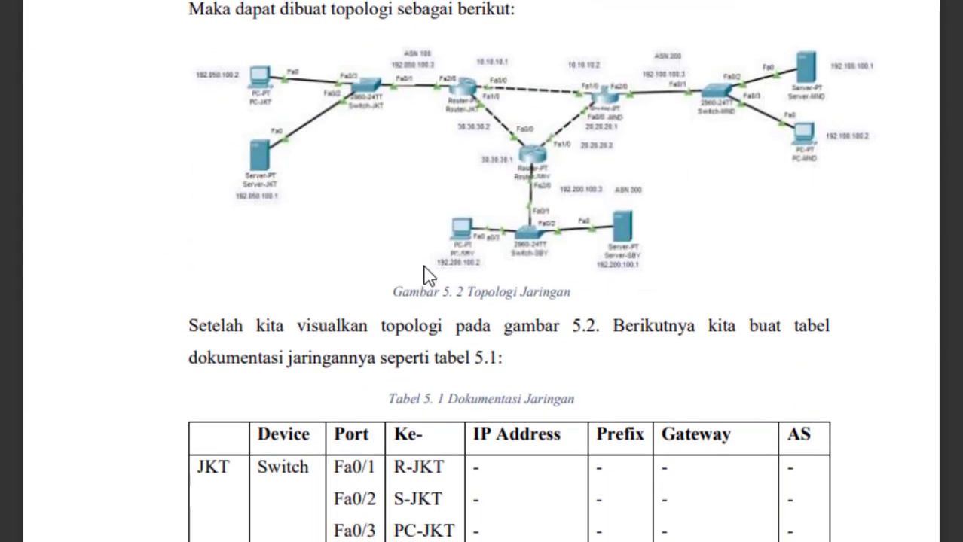
- Switch to Cisco Packet Tracer and place three PT-Router devices in a triangle, two above and one centred below, roughly levelling the upper two
{"action": "mouse_move", "coordinate": [642, 540]}
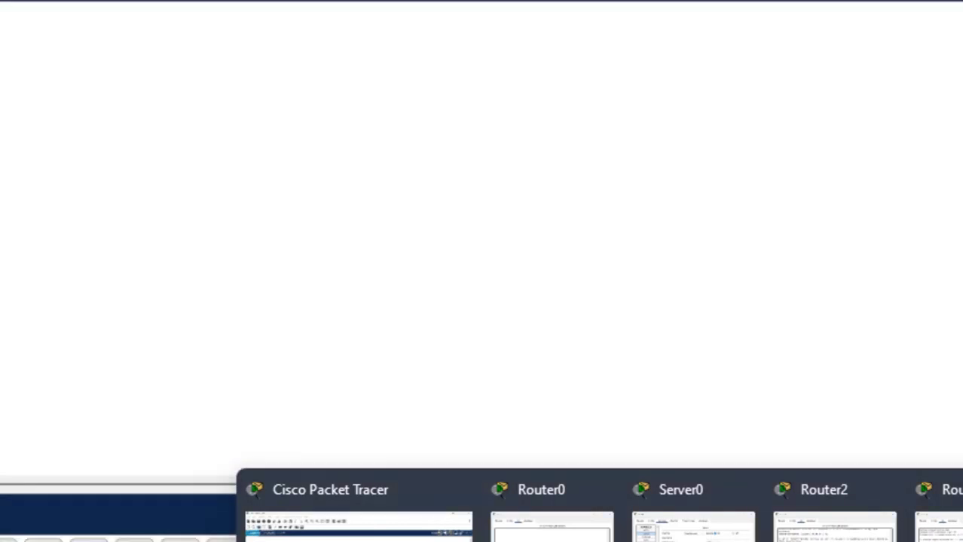
{"action": "left_click", "coordinate": [360, 536]}
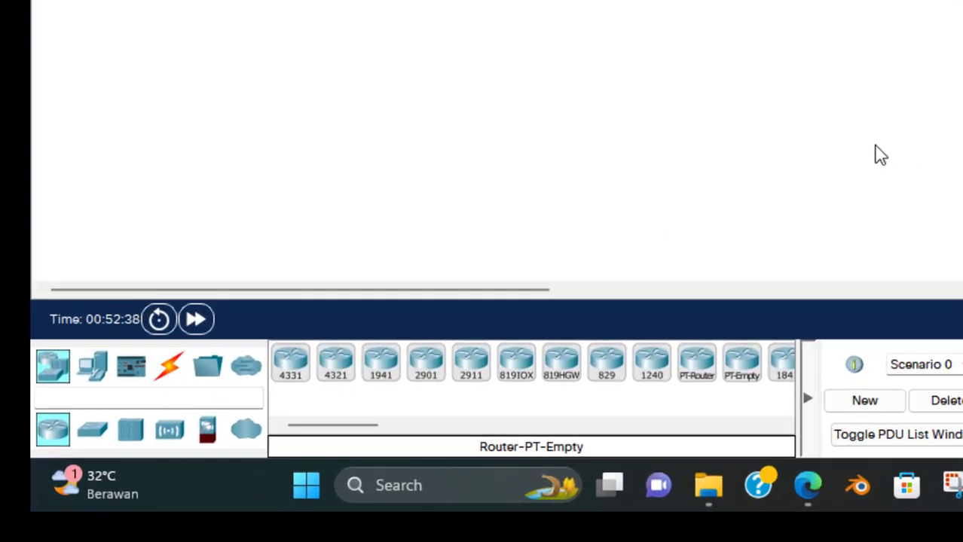
{"action": "scroll", "coordinate": [576, 340], "scroll_direction": "down", "scroll_amount": 1}
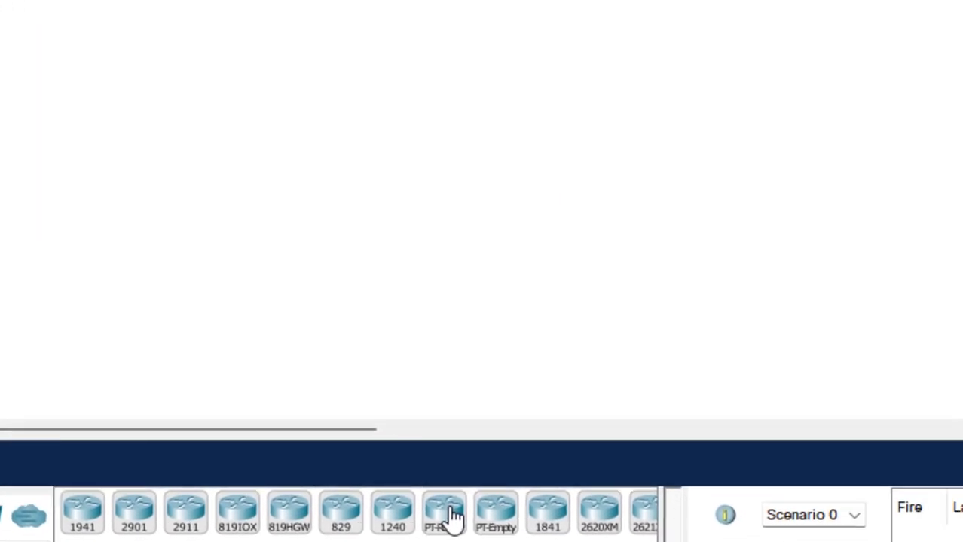
{"action": "left_click", "coordinate": [702, 337]}
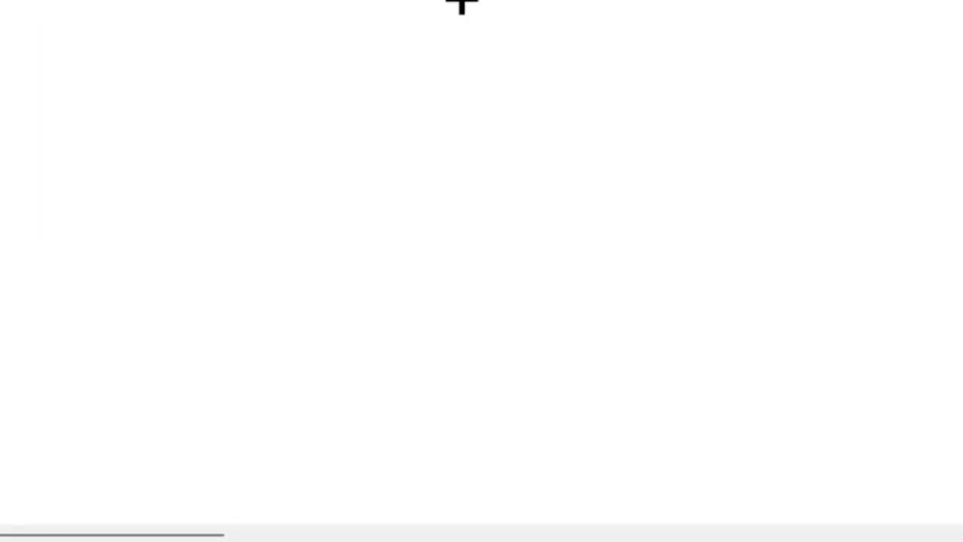
{"action": "left_click", "coordinate": [365, 188]}
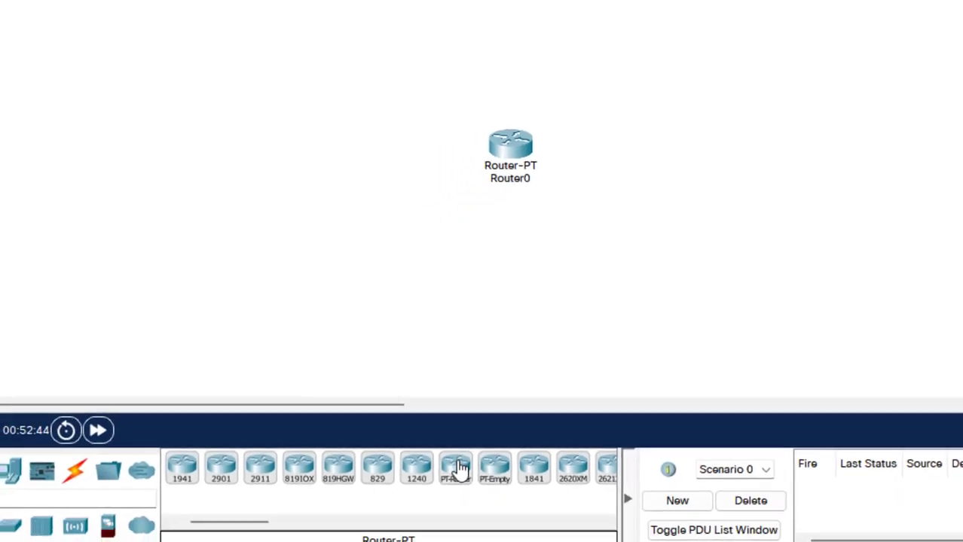
{"action": "left_click", "coordinate": [663, 152]}
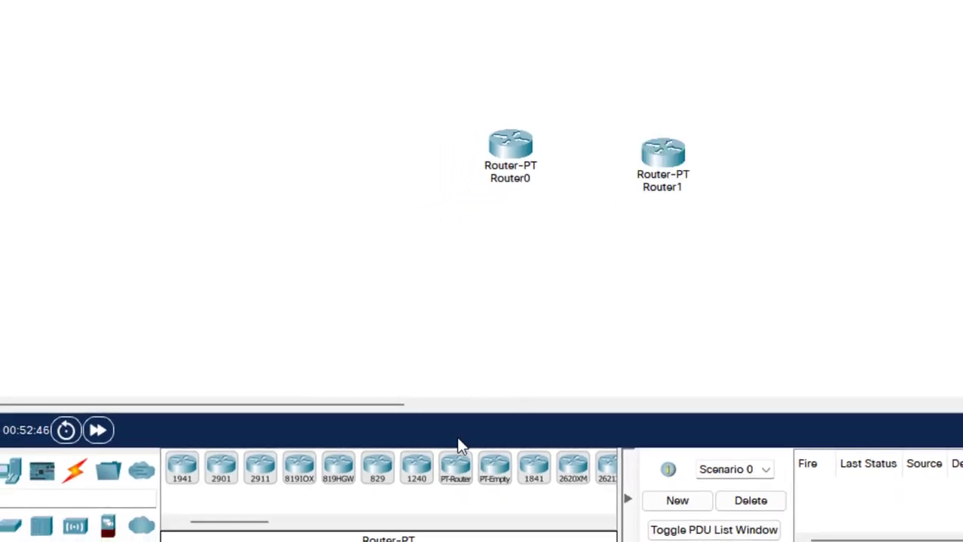
{"action": "left_click", "coordinate": [455, 470]}
{"action": "left_click", "coordinate": [580, 250]}
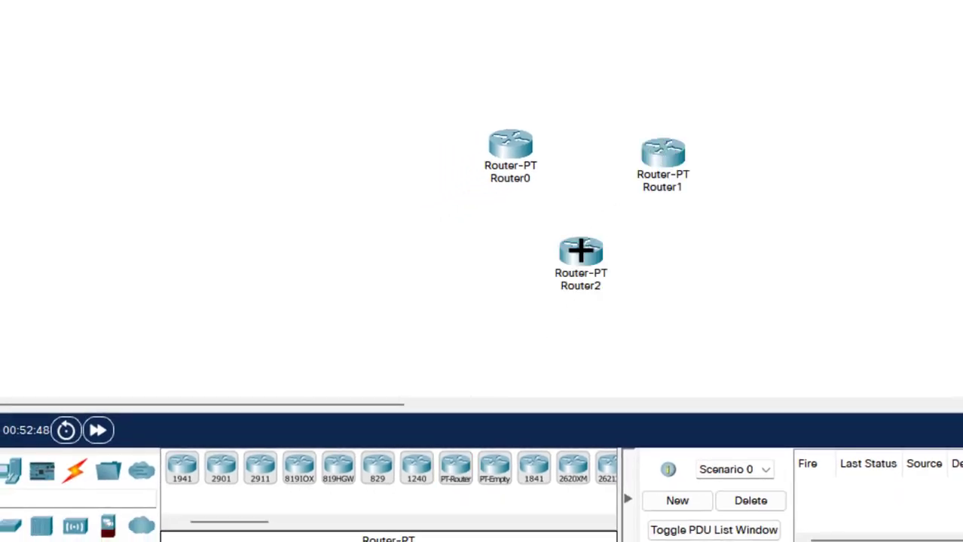
{"action": "left_click_drag", "start_coordinate": [669, 152], "coordinate": [657, 130]}
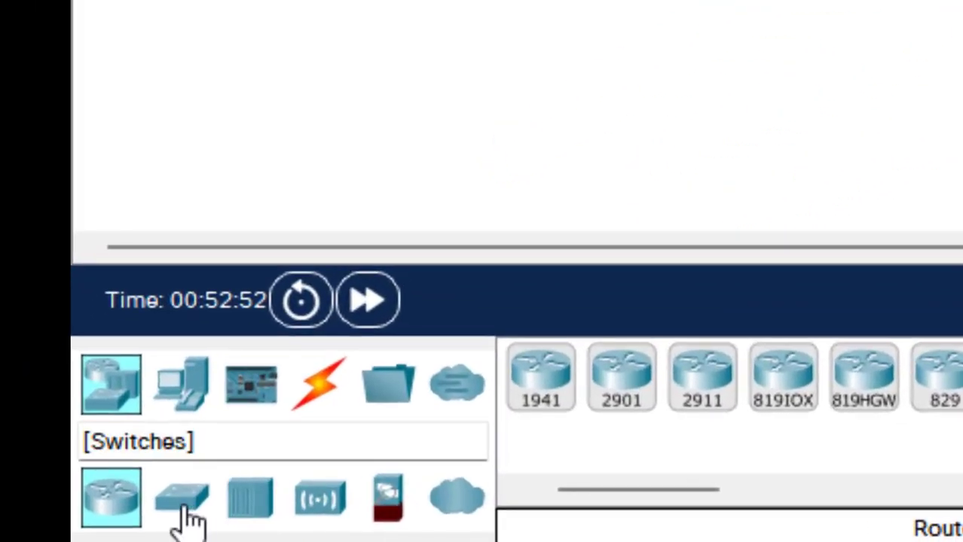
- Place three PT-Switch devices: one left of Router0, one below Router2 and one right of Router1
{"action": "left_click", "coordinate": [8, 527]}
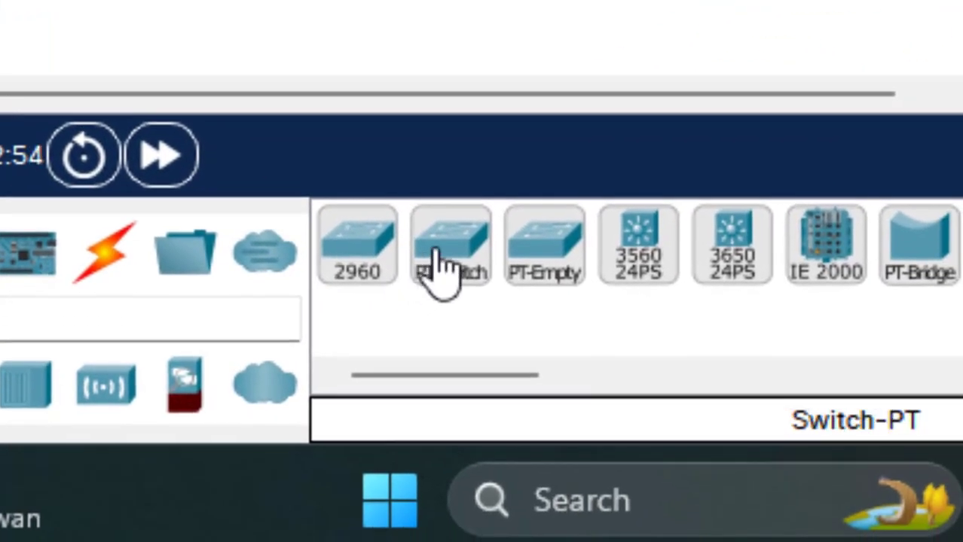
{"action": "left_click", "coordinate": [587, 365]}
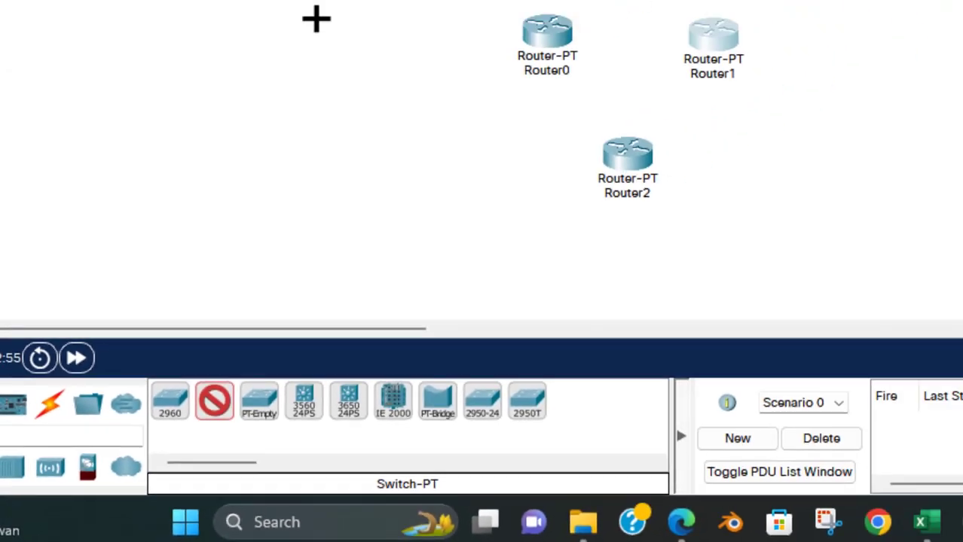
{"action": "left_click", "coordinate": [330, 28]}
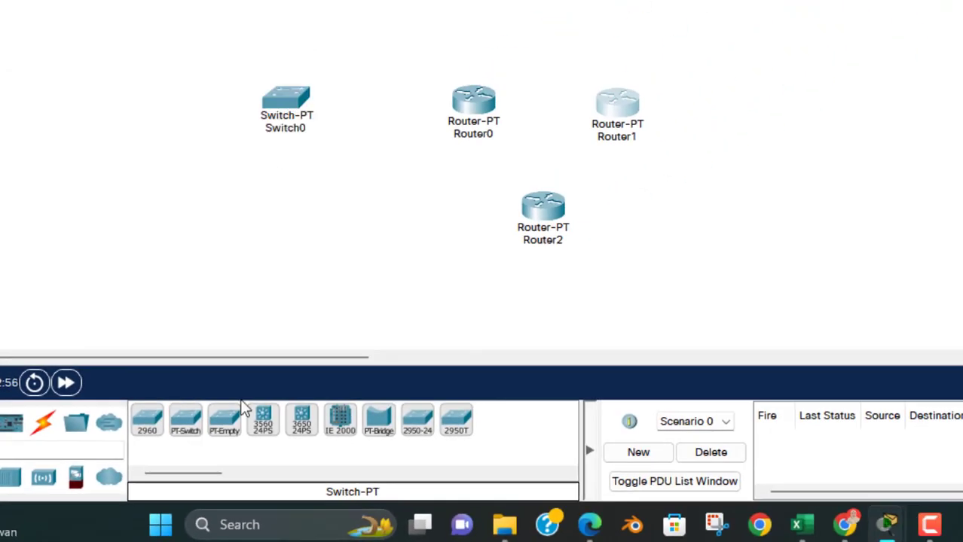
{"action": "left_click", "coordinate": [189, 428]}
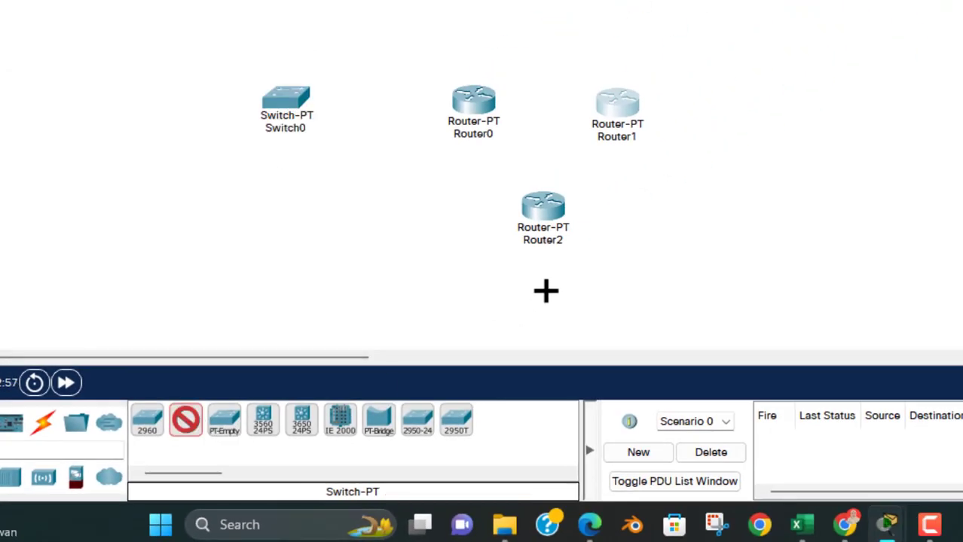
{"action": "left_click", "coordinate": [542, 291]}
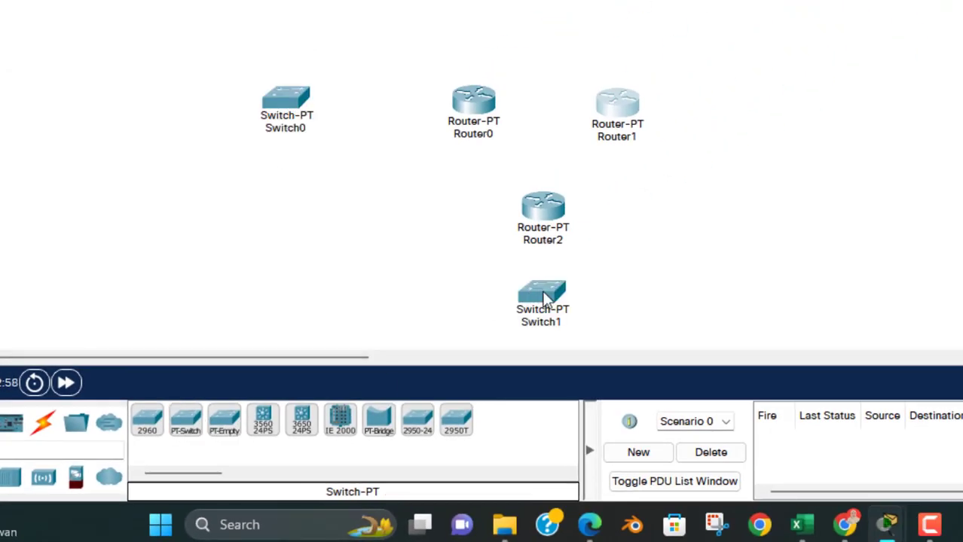
{"action": "left_click", "coordinate": [188, 428]}
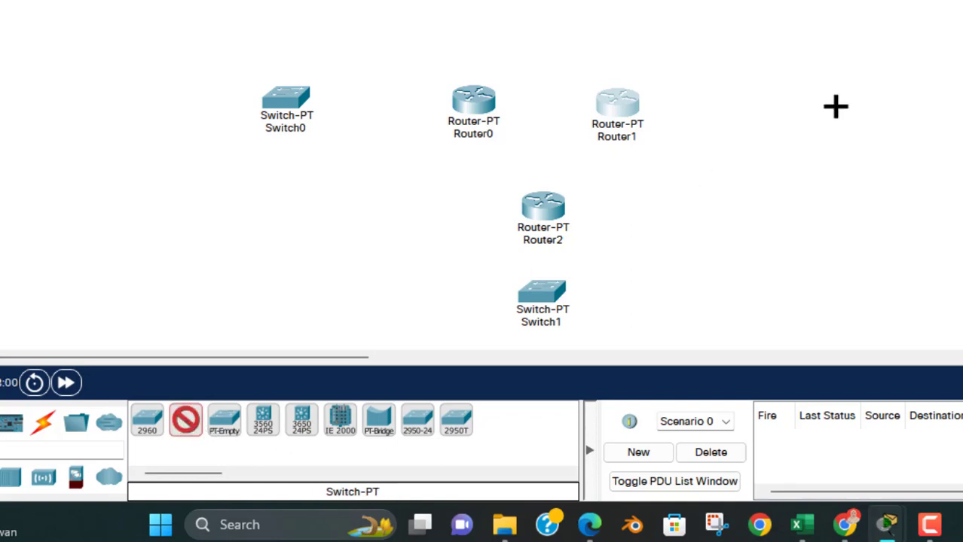
{"action": "left_click", "coordinate": [780, 102]}
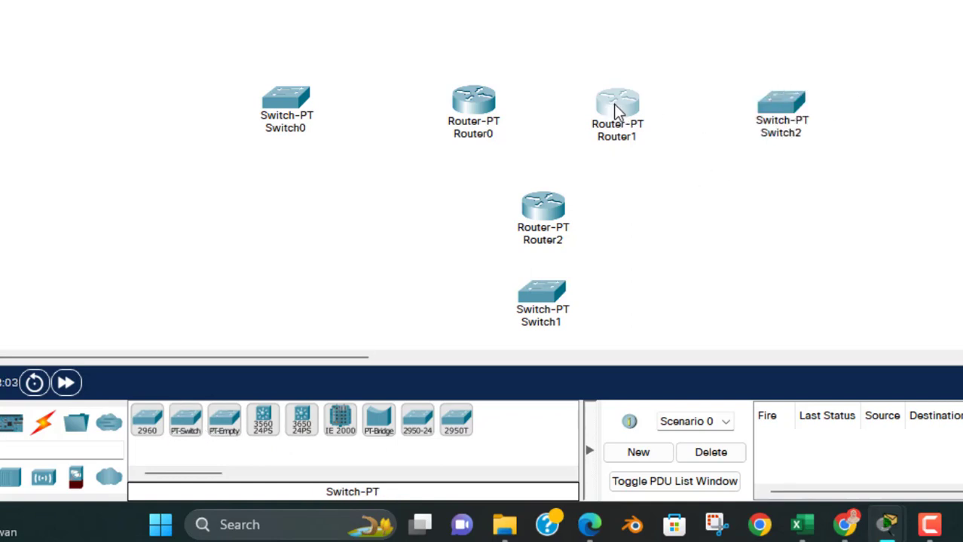
- Spread Router0 and Router1 further apart, shift Router2 slightly up and left, and reposition Switch1 lower and Switch0 further left
{"action": "left_click_drag", "start_coordinate": [613, 104], "coordinate": [630, 101]}
{"action": "left_click_drag", "start_coordinate": [471, 100], "coordinate": [434, 94]}
{"action": "left_click_drag", "start_coordinate": [548, 212], "coordinate": [529, 196]}
{"action": "left_click_drag", "start_coordinate": [544, 300], "coordinate": [511, 318]}
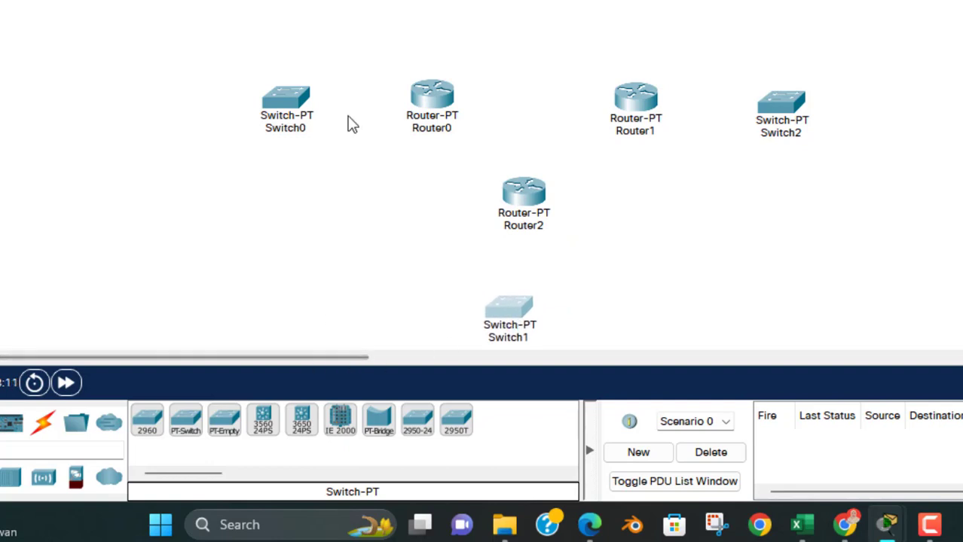
{"action": "left_click_drag", "start_coordinate": [285, 101], "coordinate": [268, 94]}
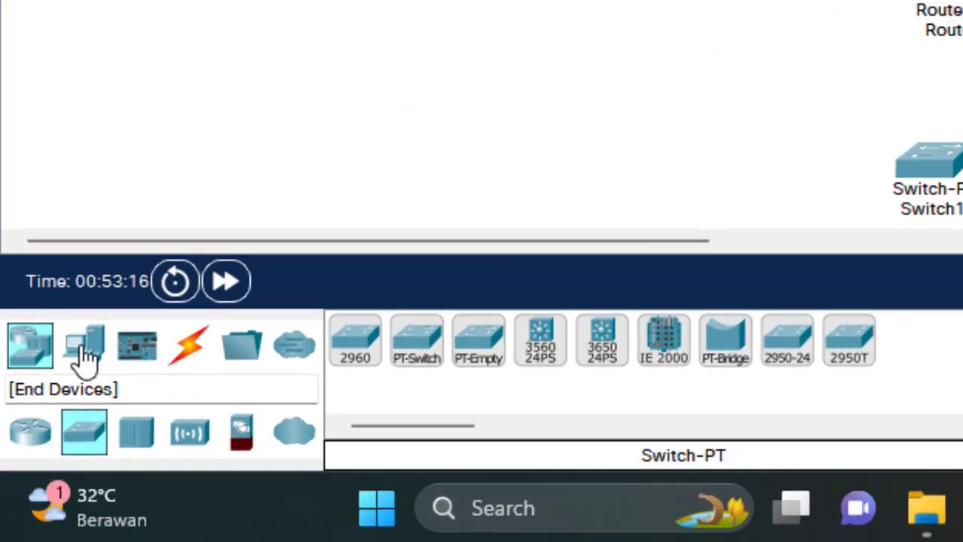
- Place three PCs: one up and left of Switch0, one up and right of Switch2, and one left of Switch1
{"action": "left_click", "coordinate": [0, 424]}
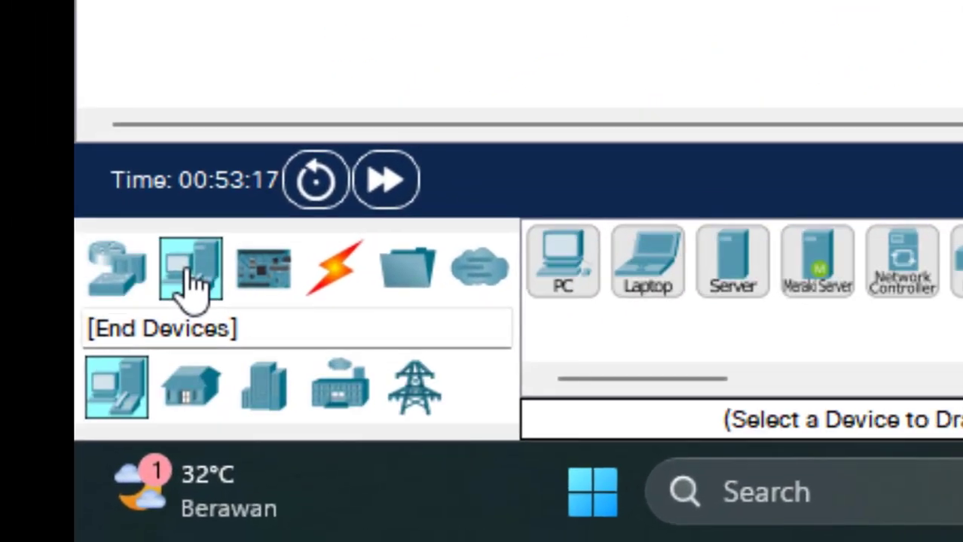
{"action": "left_click", "coordinate": [358, 267]}
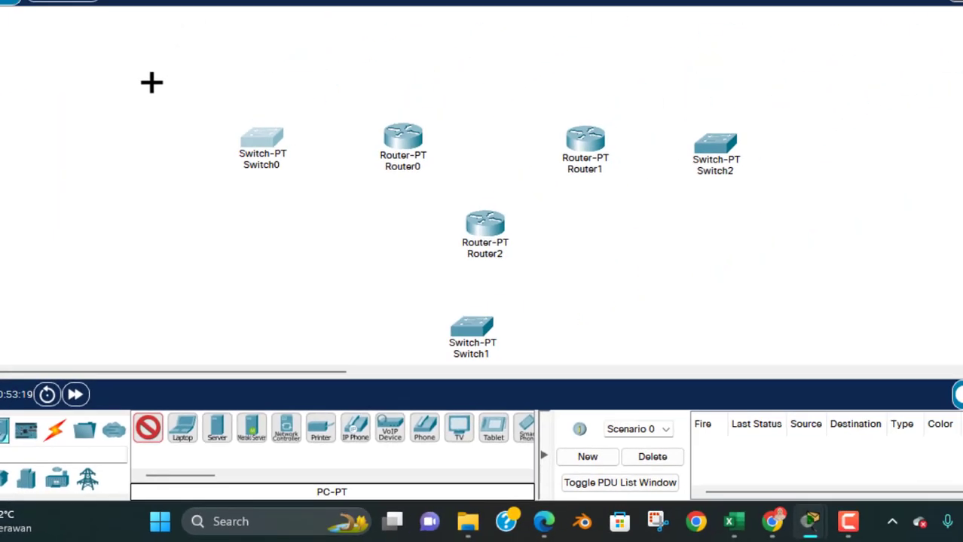
{"action": "left_click", "coordinate": [150, 83]}
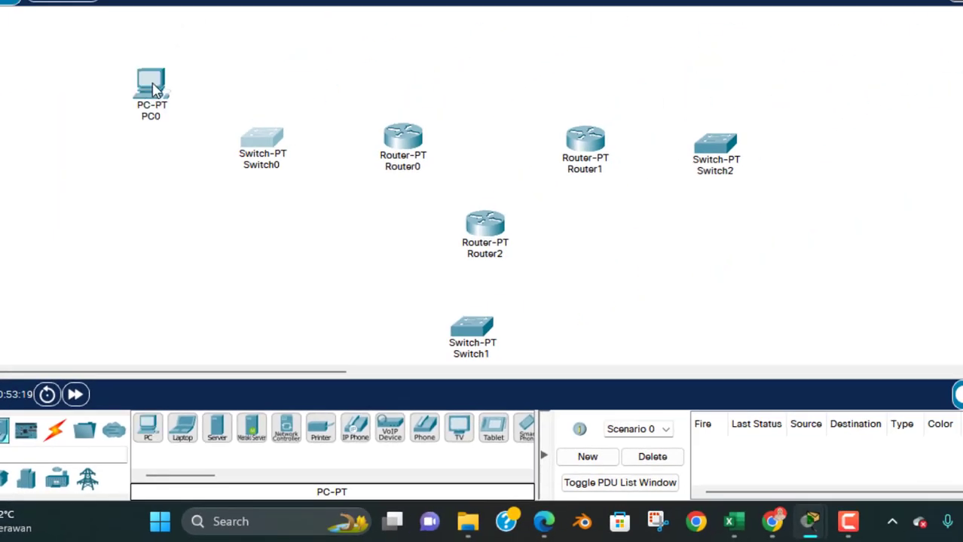
{"action": "left_click", "coordinate": [148, 428]}
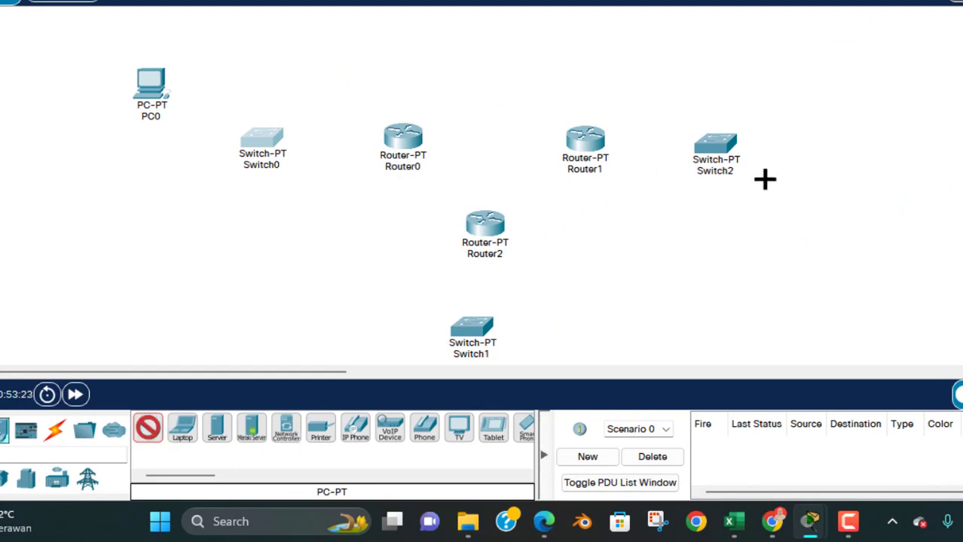
{"action": "left_click", "coordinate": [788, 69]}
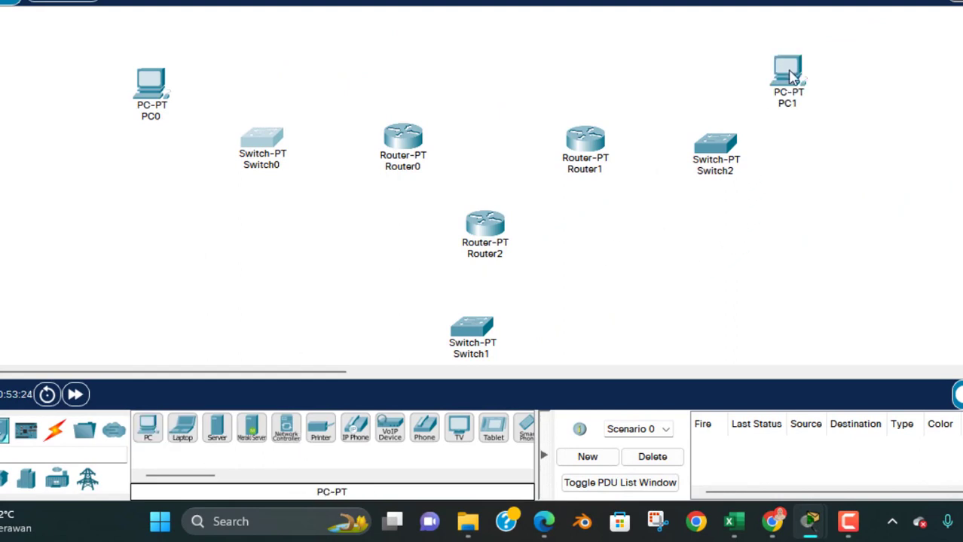
{"action": "left_click", "coordinate": [145, 429]}
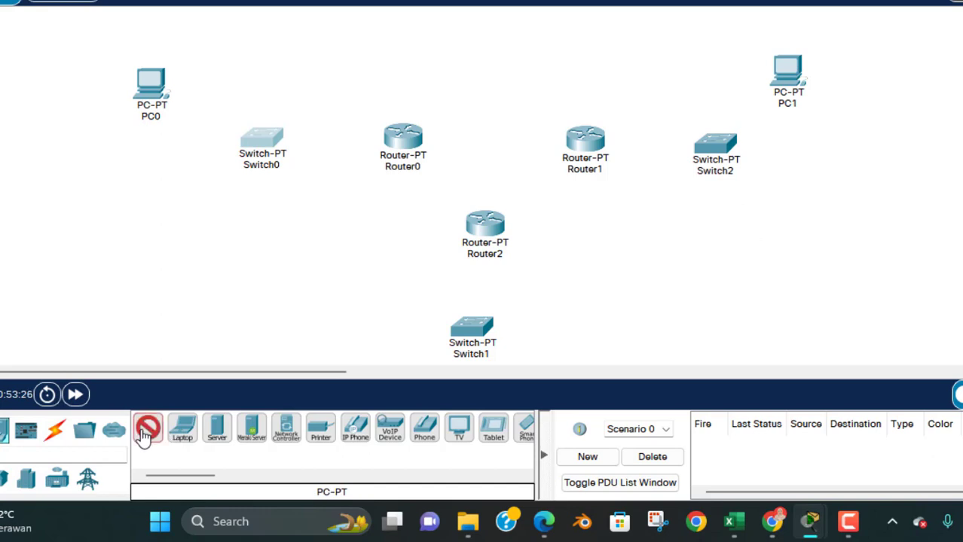
{"action": "left_click", "coordinate": [343, 322]}
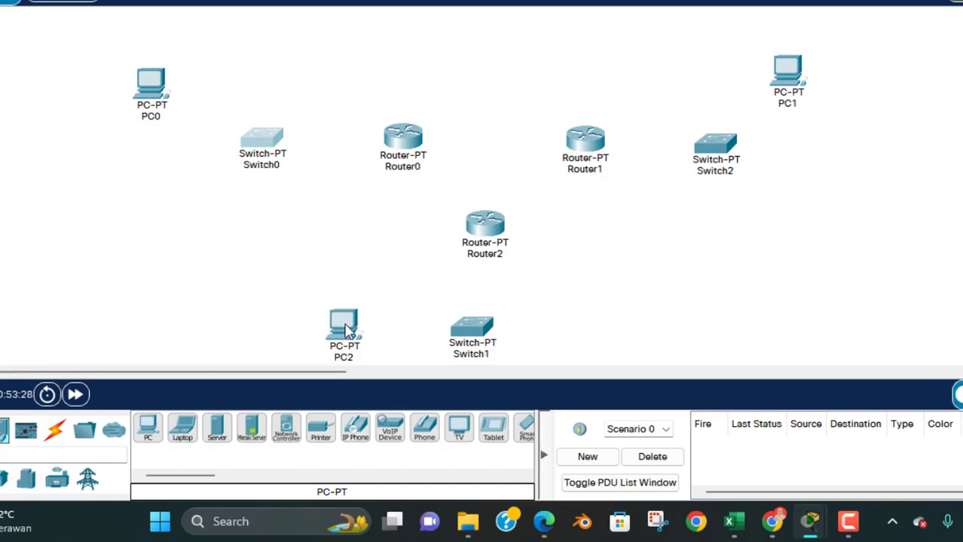
- Place three servers: one below PC0, one to the right of Switch1, and one below PC1 beside Switch2
{"action": "left_click", "coordinate": [218, 427]}
{"action": "left_click", "coordinate": [153, 181]}
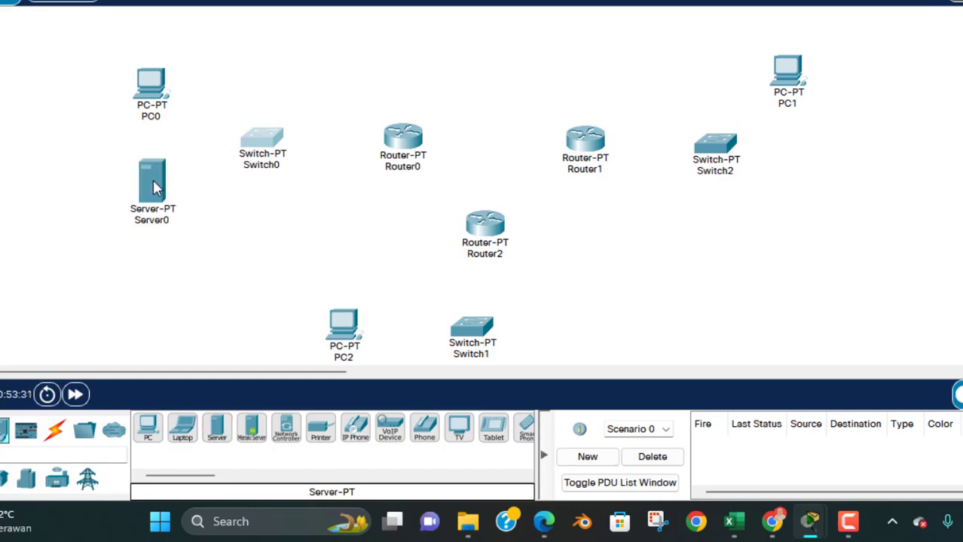
{"action": "left_click", "coordinate": [217, 428]}
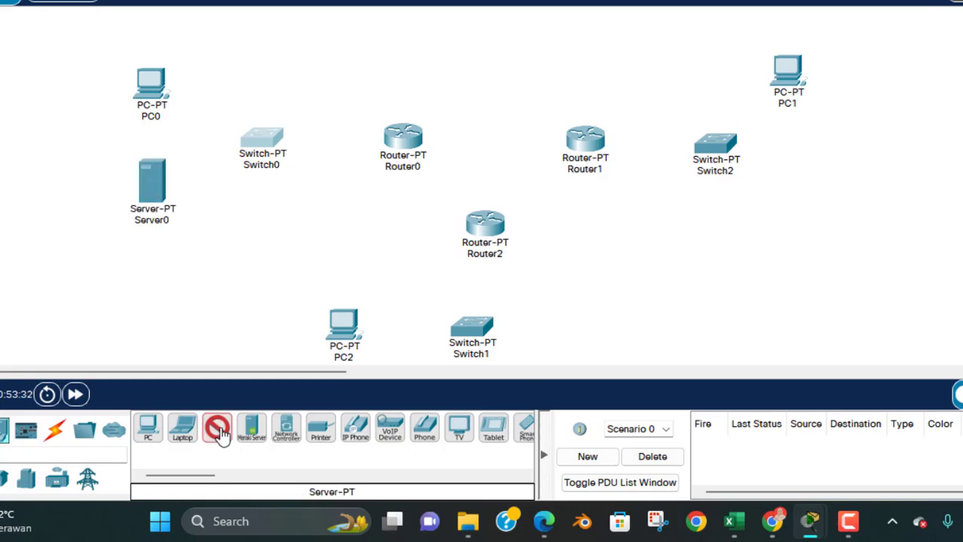
{"action": "left_click", "coordinate": [609, 317]}
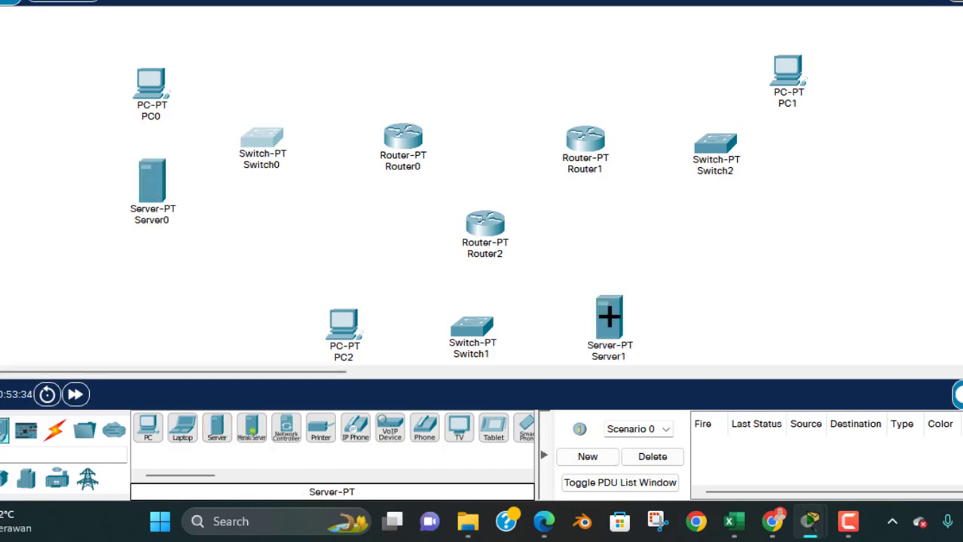
{"action": "left_click", "coordinate": [218, 436]}
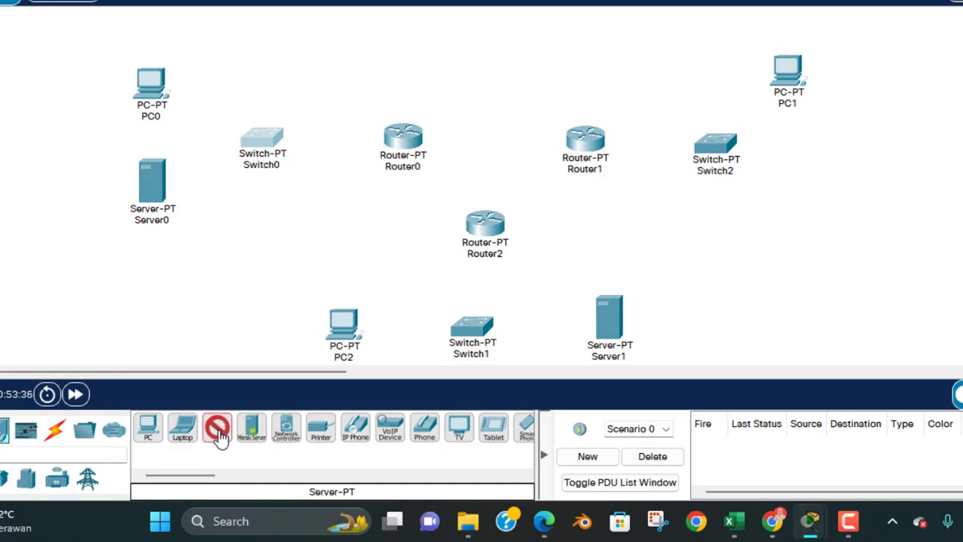
{"action": "left_click", "coordinate": [781, 179]}
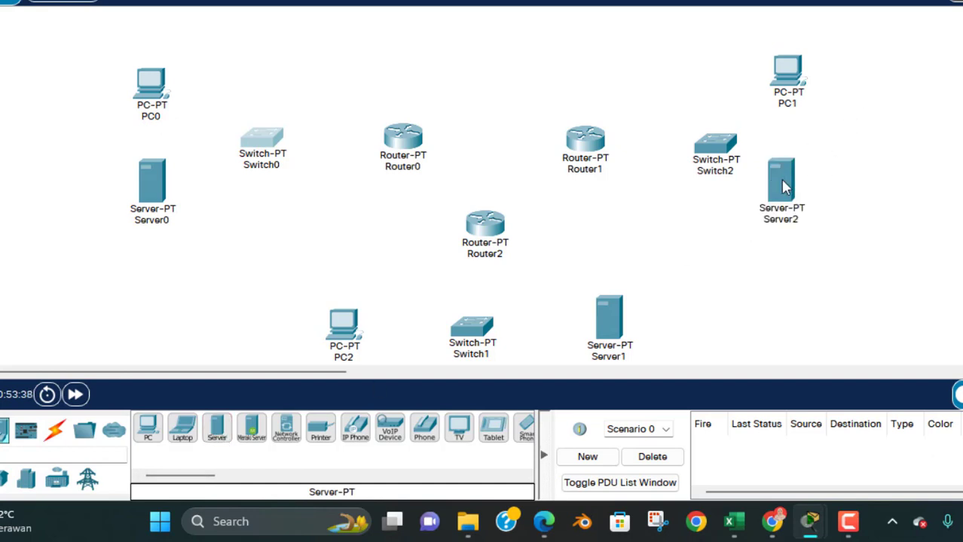
- Even out the layout by shifting Server2 right, Switch0 left, Switch2 up and right, and Switch1 and PC2 slightly right
{"action": "left_click_drag", "start_coordinate": [781, 186], "coordinate": [801, 187]}
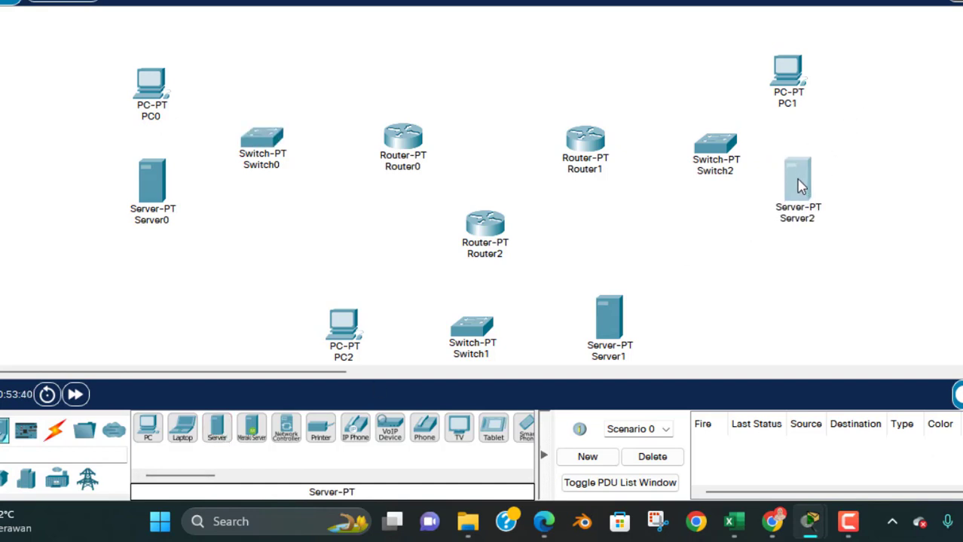
{"action": "left_click_drag", "start_coordinate": [268, 133], "coordinate": [255, 130]}
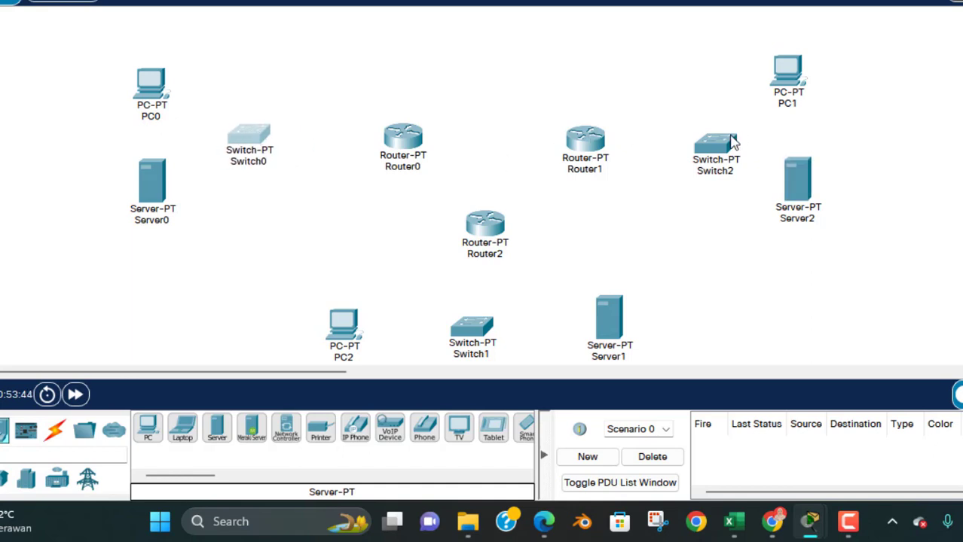
{"action": "left_click_drag", "start_coordinate": [723, 148], "coordinate": [731, 131]}
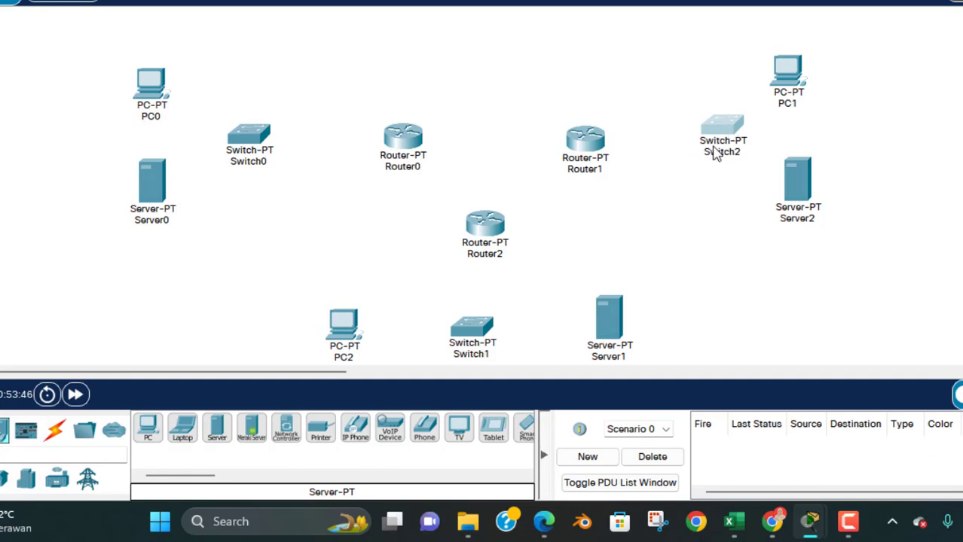
{"action": "left_click_drag", "start_coordinate": [474, 334], "coordinate": [490, 334]}
{"action": "left_click_drag", "start_coordinate": [349, 329], "coordinate": [367, 334]}
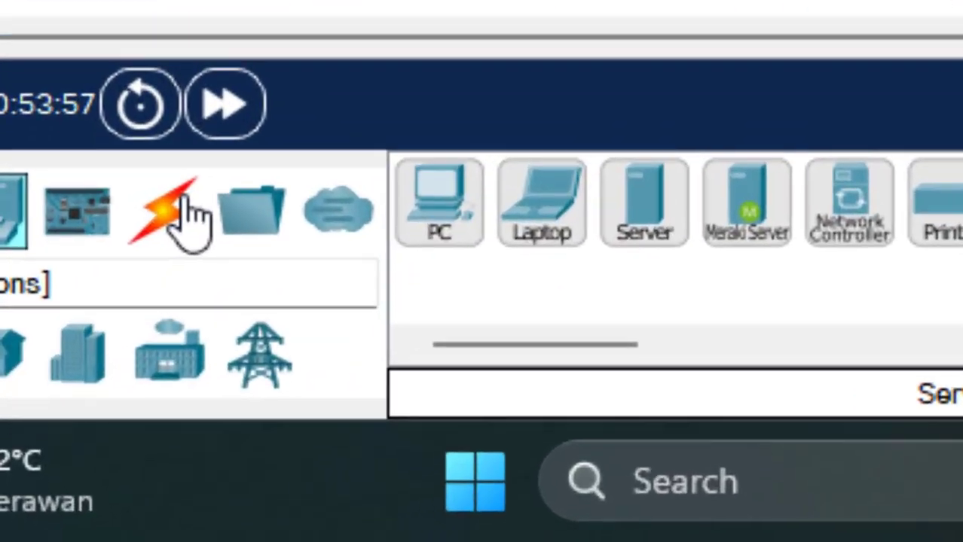
- Connect Router0 FastEthernet0/0 to Router1 FastEthernet1/0 with a Copper Cross-Over cable
{"action": "left_click", "coordinate": [60, 428]}
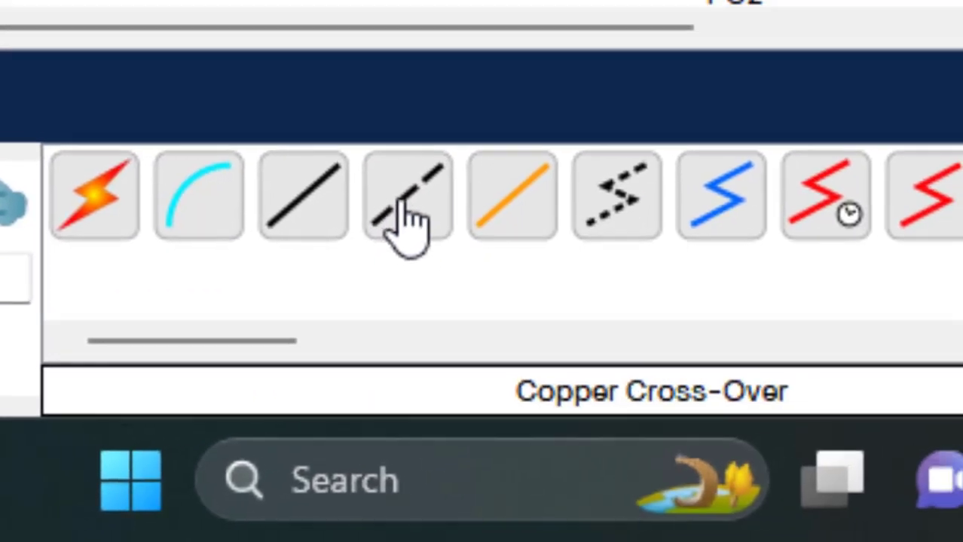
{"action": "left_click", "coordinate": [407, 218]}
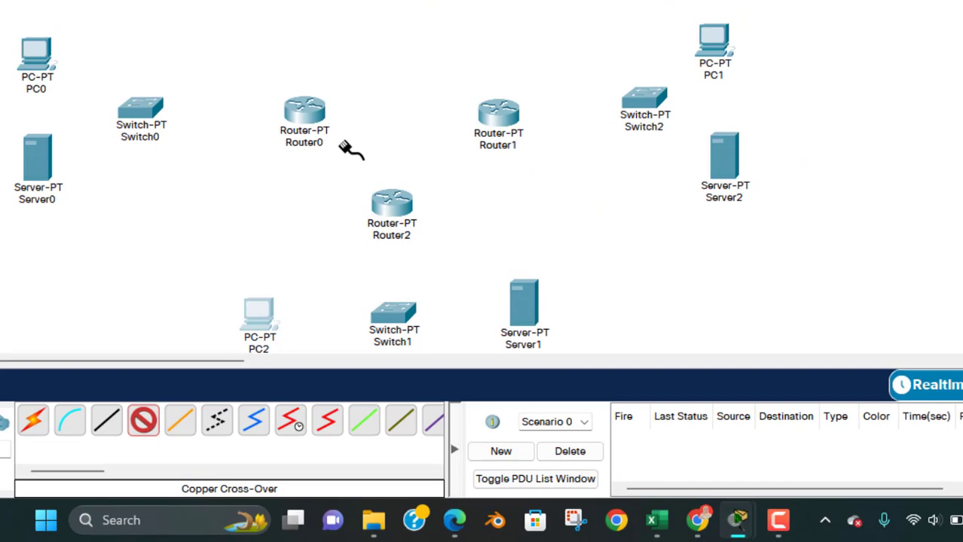
{"action": "mouse_move", "coordinate": [320, 129]}
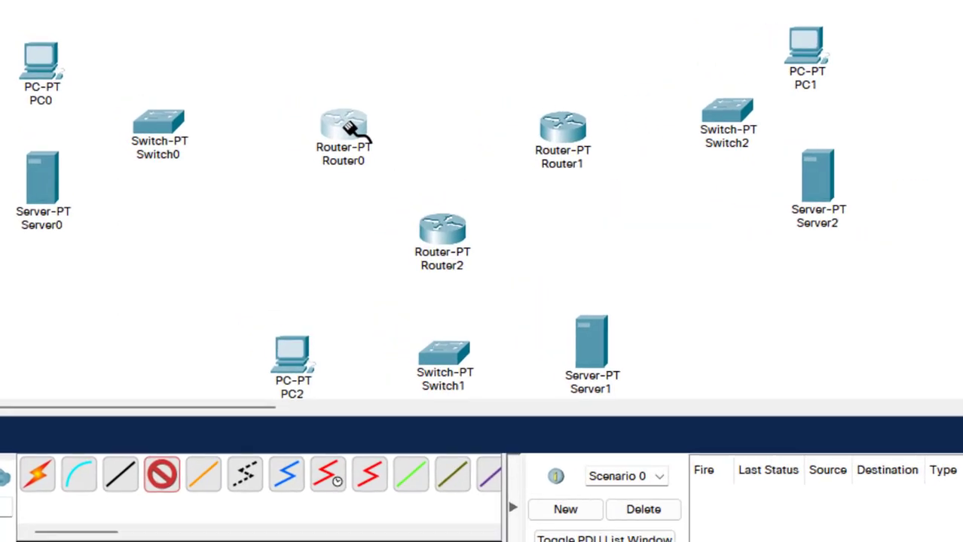
{"action": "left_click", "coordinate": [307, 112]}
{"action": "left_click", "coordinate": [593, 261]}
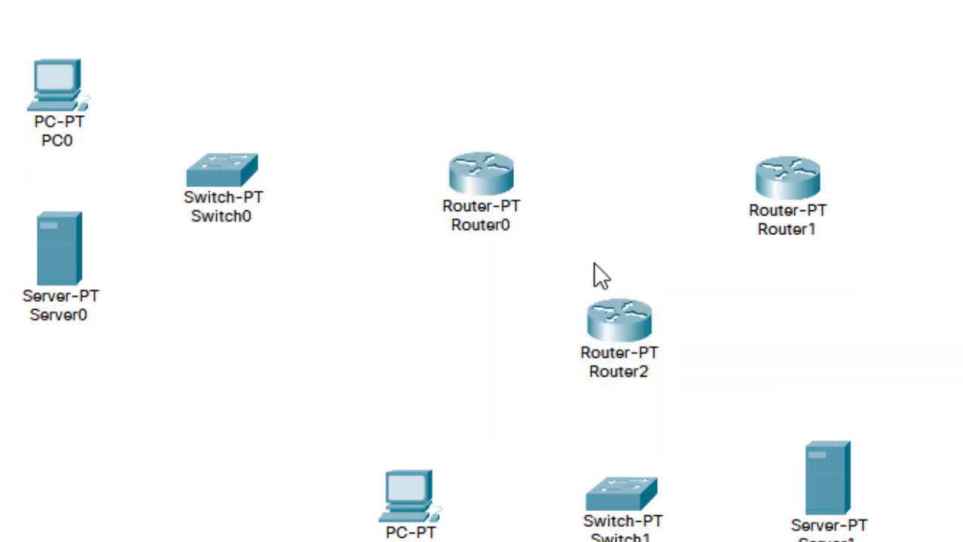
{"action": "left_click", "coordinate": [784, 177]}
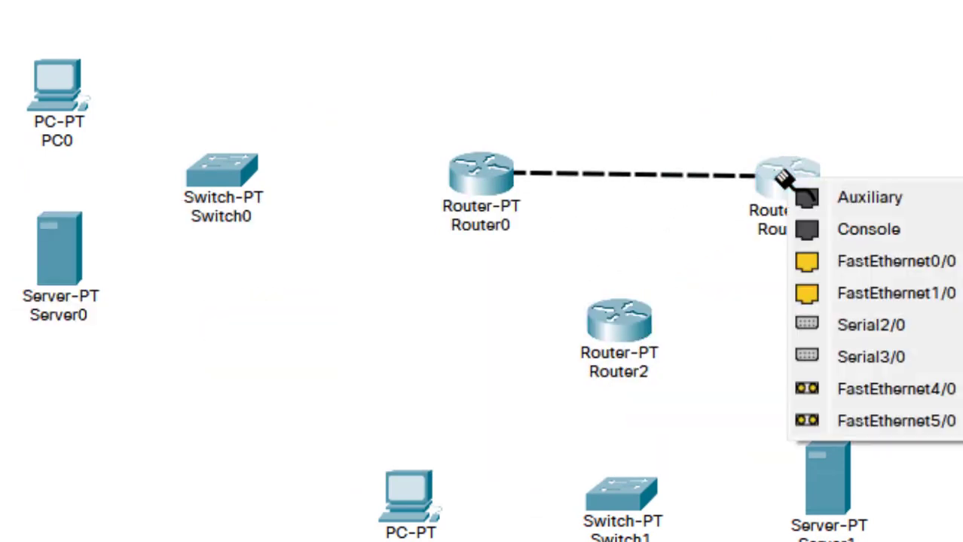
{"action": "left_click", "coordinate": [880, 296]}
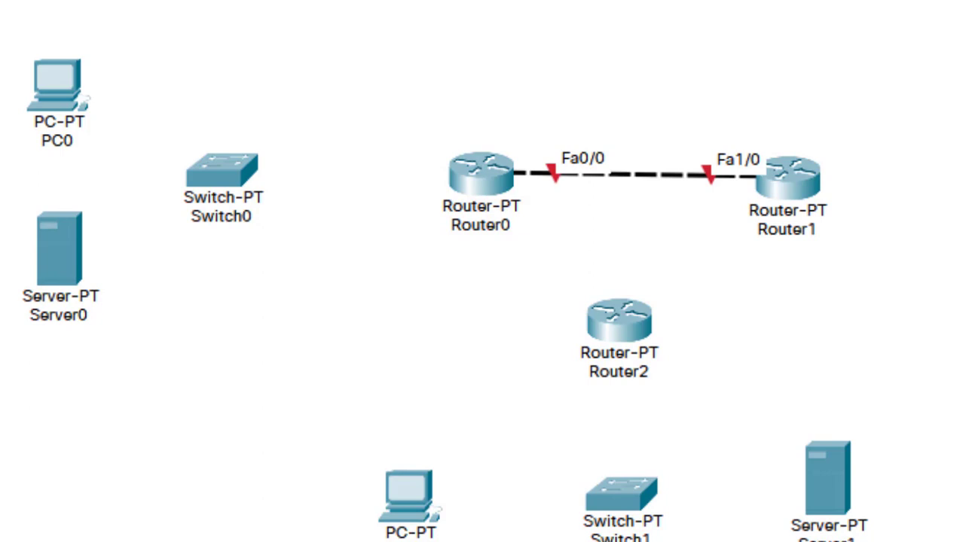
- Connect Router1 FastEthernet0/0 to Router2 FastEthernet1/0 with a Copper Cross-Over cable
{"action": "left_click", "coordinate": [795, 176]}
{"action": "left_click", "coordinate": [888, 261]}
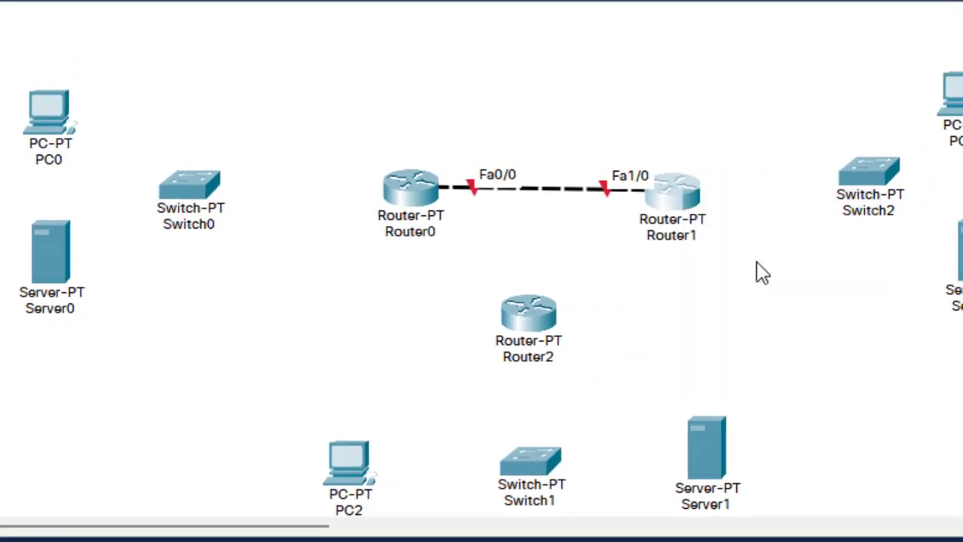
{"action": "left_click", "coordinate": [529, 319]}
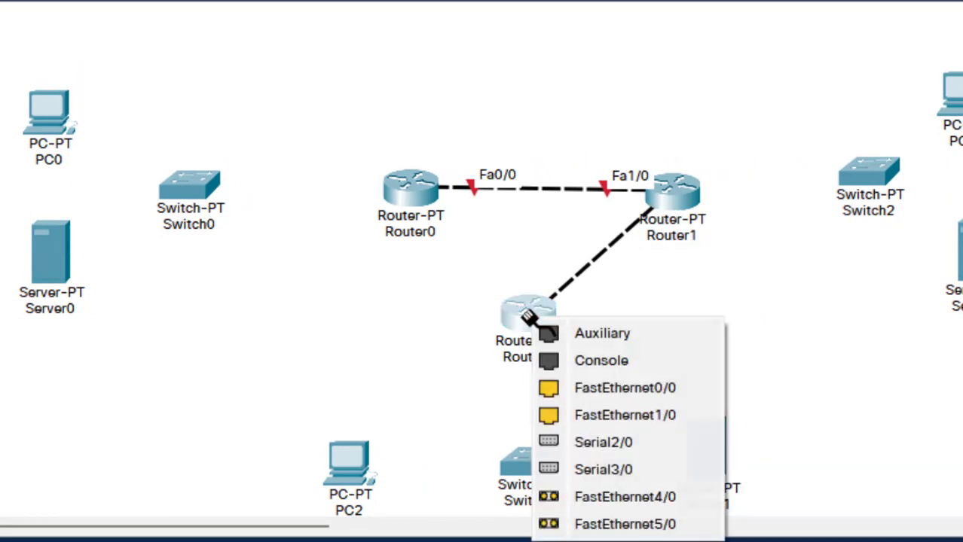
{"action": "left_click", "coordinate": [622, 422]}
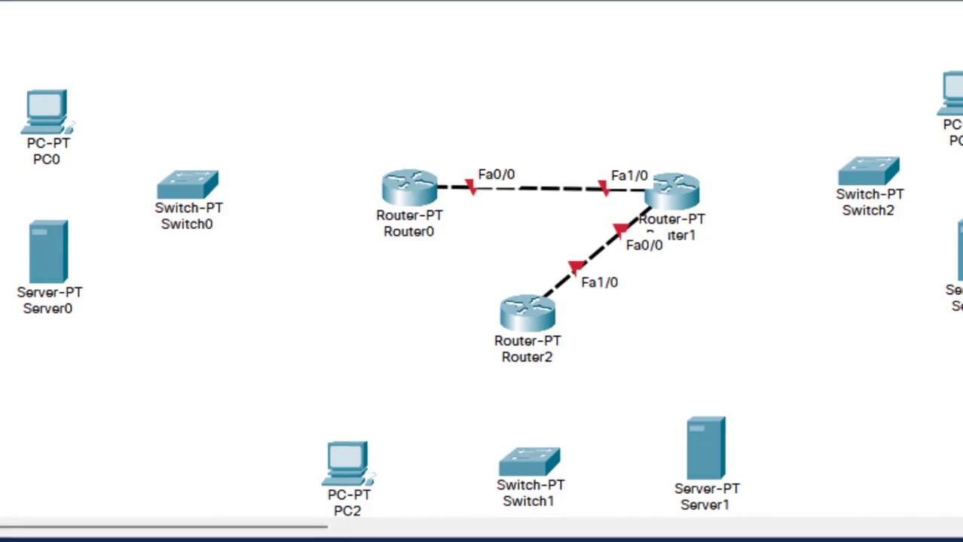
- Close the router triangle by cabling Router2 FastEthernet0/0 to Router0 FastEthernet1/0 with a Copper Cross-Over cable
{"action": "left_click", "coordinate": [524, 315]}
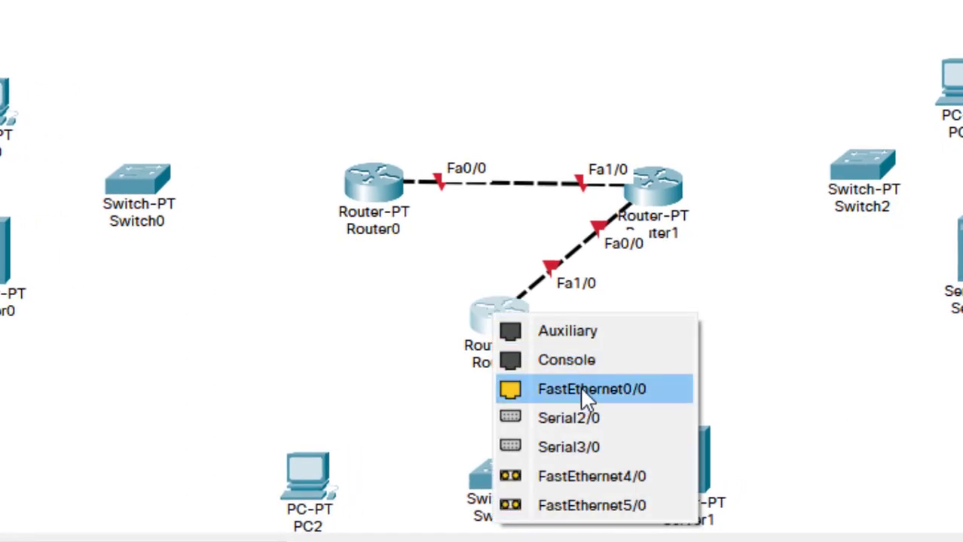
{"action": "left_click", "coordinate": [582, 389]}
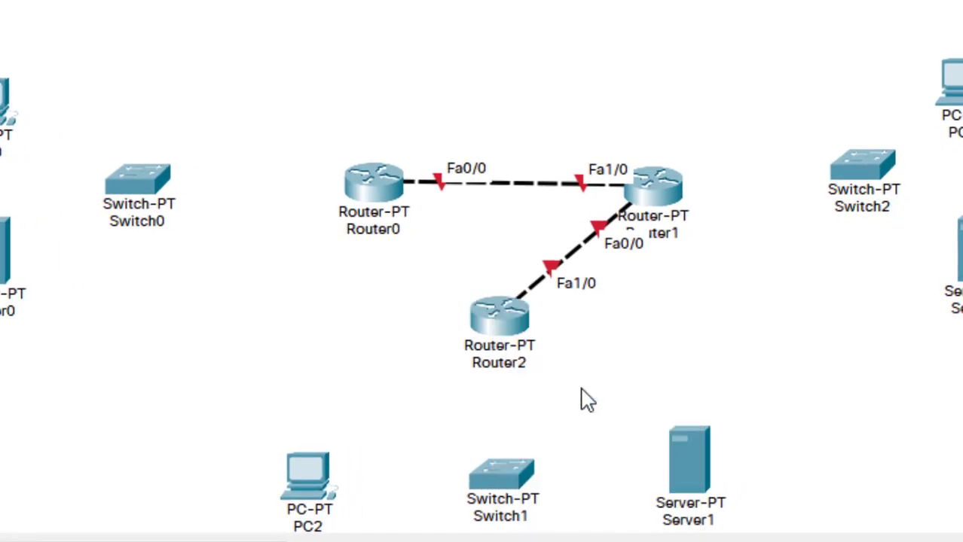
{"action": "left_click", "coordinate": [375, 185]}
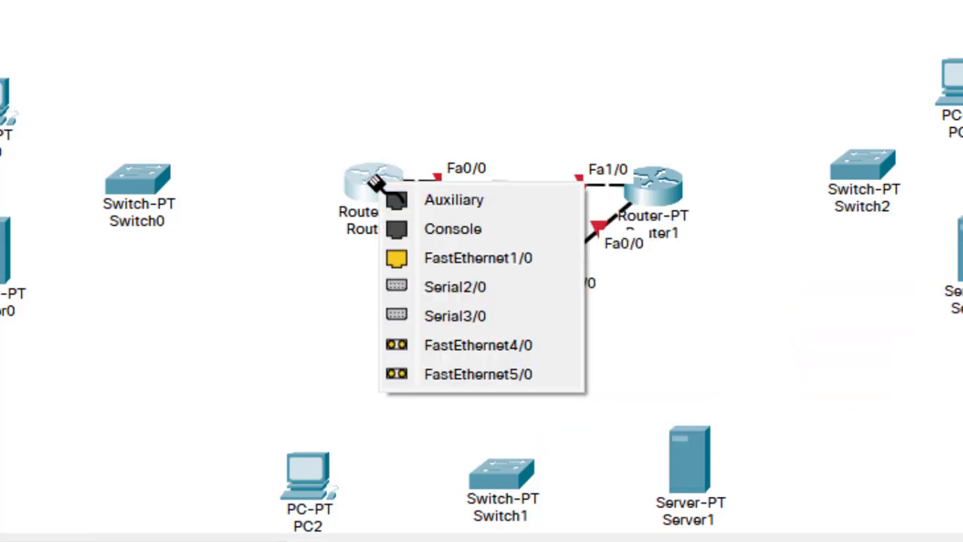
{"action": "left_click", "coordinate": [413, 260]}
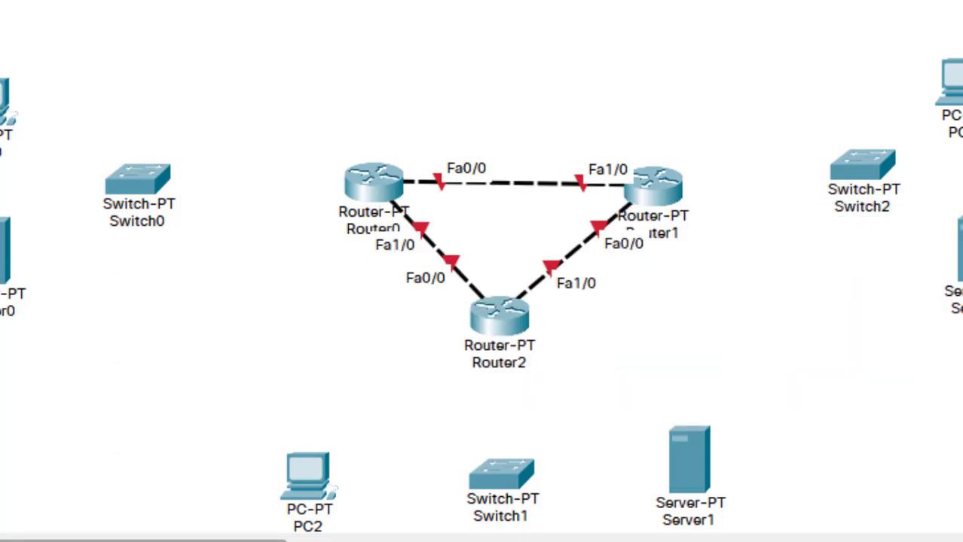
{"action": "left_click", "coordinate": [380, 187]}
{"action": "left_click", "coordinate": [270, 324]}
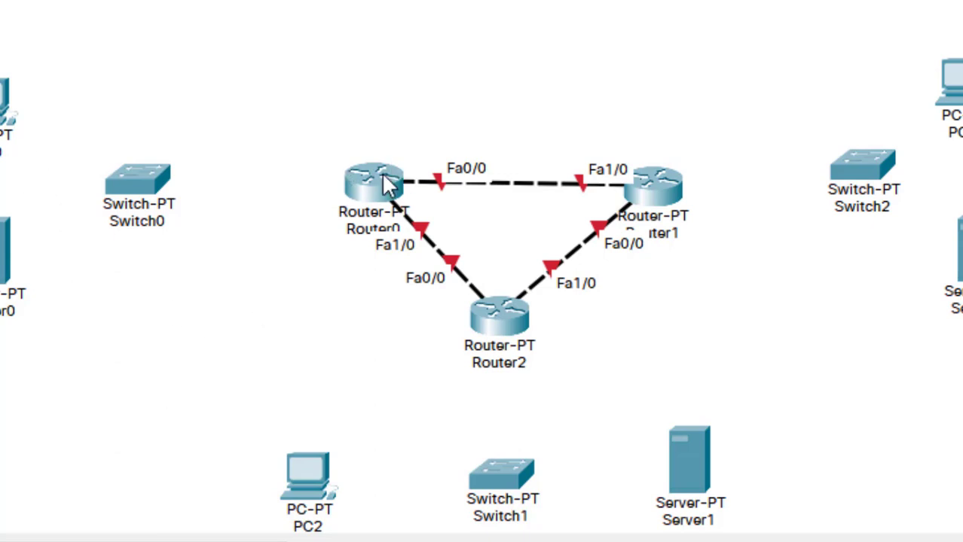
- Power off Router0, replace the serial module nearest its copper Ethernet modules with a PT-ROUTER-NM-1CFE, and power it back on
{"action": "left_click", "coordinate": [362, 249]}
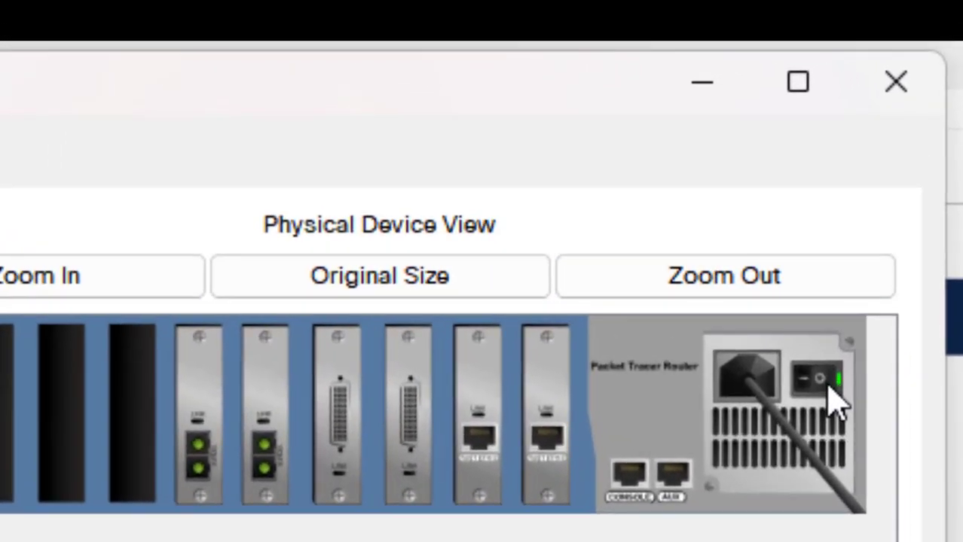
{"action": "left_click", "coordinate": [840, 360]}
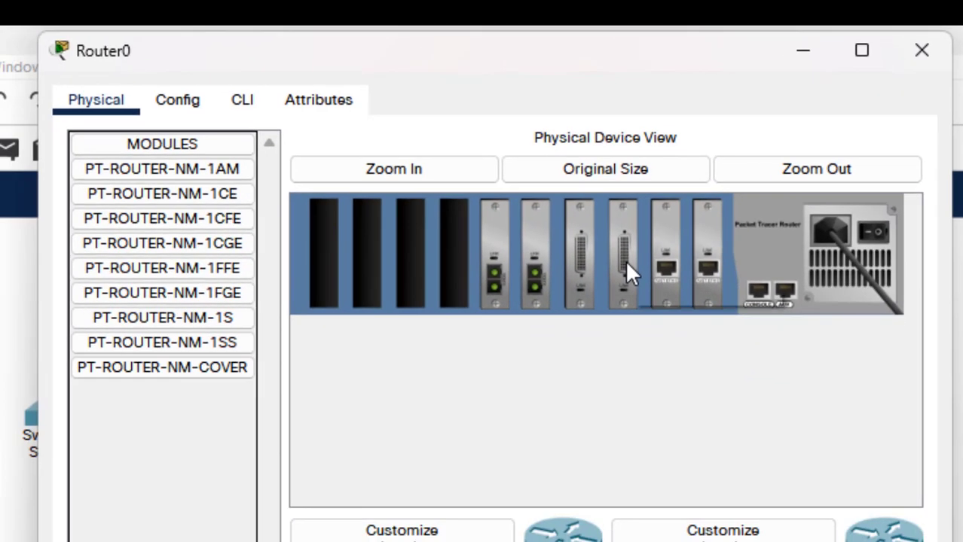
{"action": "left_click_drag", "start_coordinate": [414, 422], "coordinate": [210, 541]}
{"action": "left_click_drag", "start_coordinate": [490, 362], "coordinate": [170, 466]}
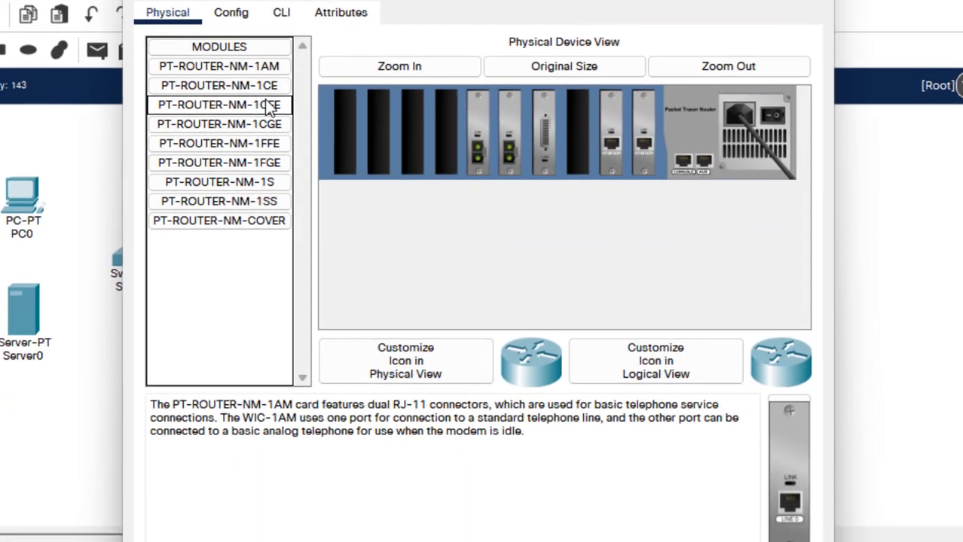
{"action": "left_click", "coordinate": [232, 189]}
{"action": "left_click_drag", "start_coordinate": [786, 482], "coordinate": [576, 126]}
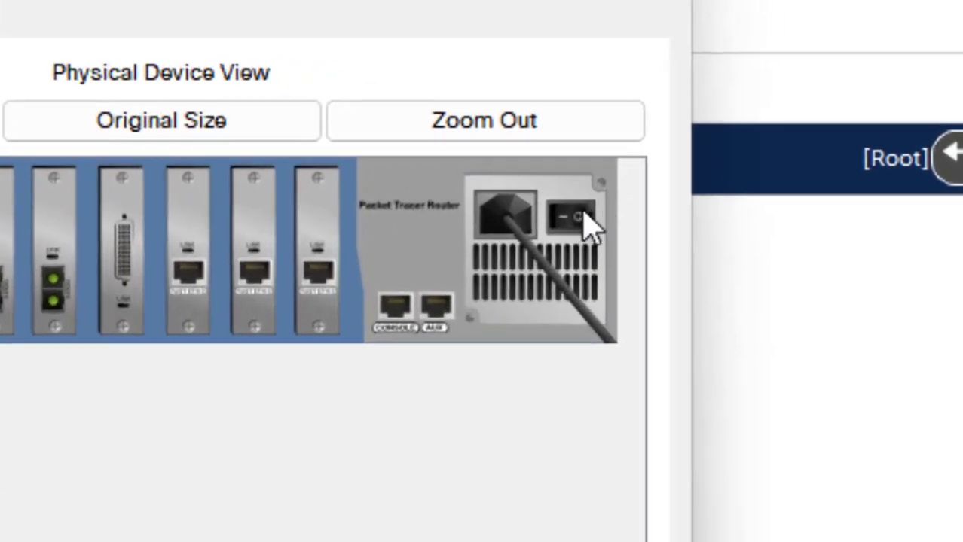
{"action": "left_click", "coordinate": [587, 219]}
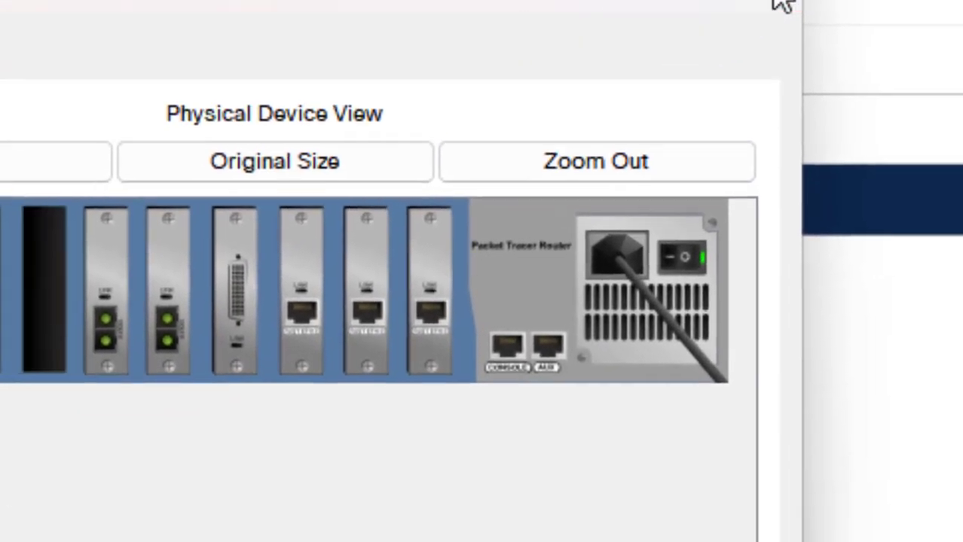
{"action": "left_click", "coordinate": [758, 2]}
- With Router2 powered off, replace the serial module nearest its copper Ethernet modules with a PT-ROUTER-NM-1CFE
{"action": "left_click", "coordinate": [470, 390]}
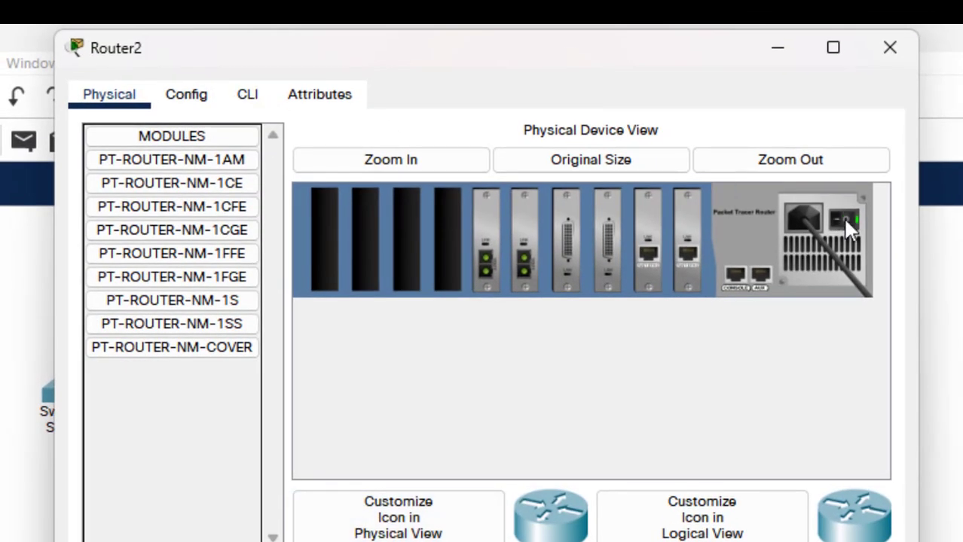
{"action": "left_click_drag", "start_coordinate": [609, 239], "coordinate": [226, 418]}
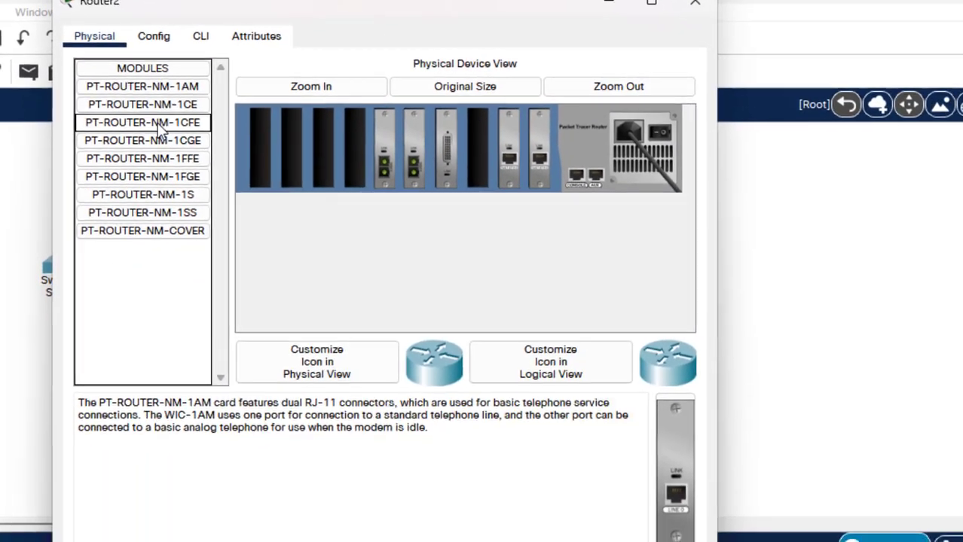
{"action": "left_click", "coordinate": [188, 209]}
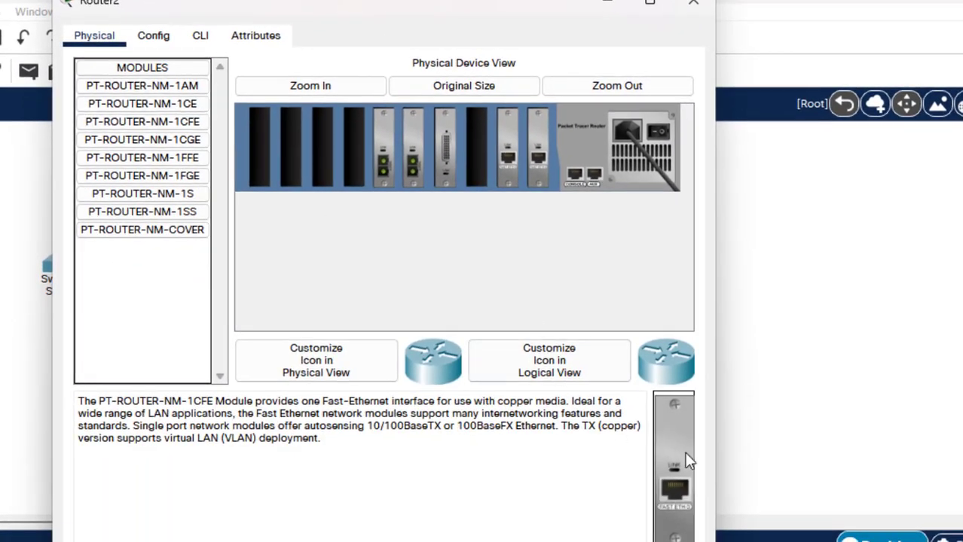
{"action": "left_click_drag", "start_coordinate": [682, 458], "coordinate": [482, 152]}
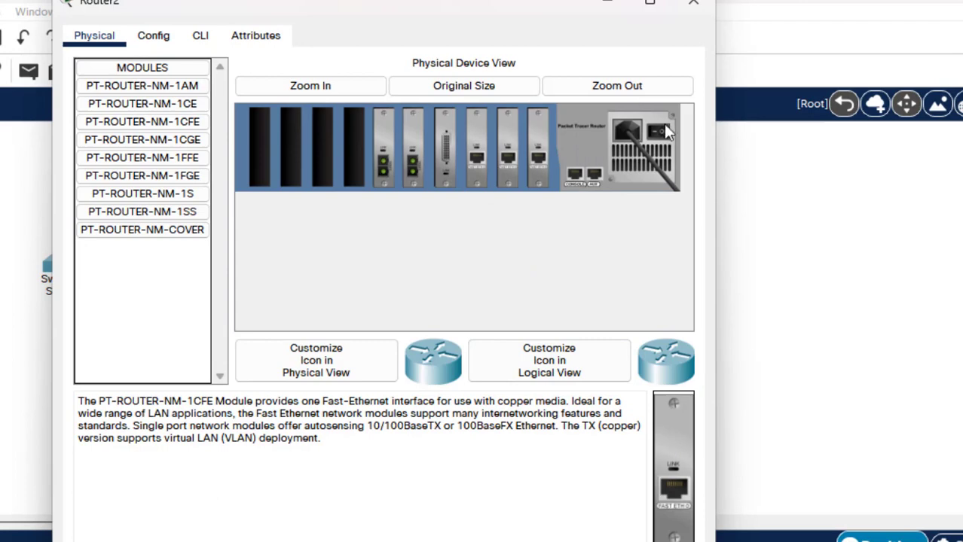
{"action": "left_click", "coordinate": [695, 3]}
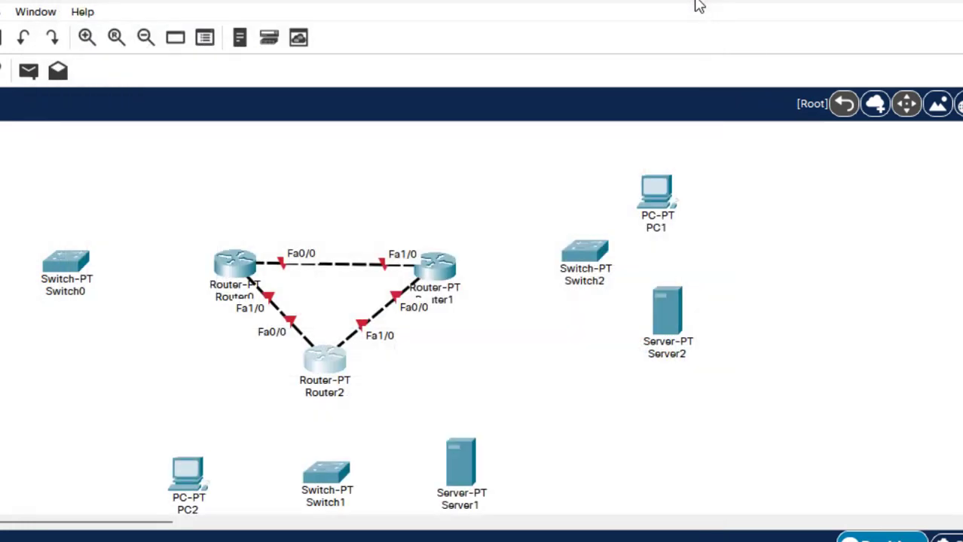
- Power off Router1, replace the serial module nearest its copper Ethernet modules with a PT-ROUTER-NM-1CFE, and power it back on
{"action": "left_click", "coordinate": [447, 267]}
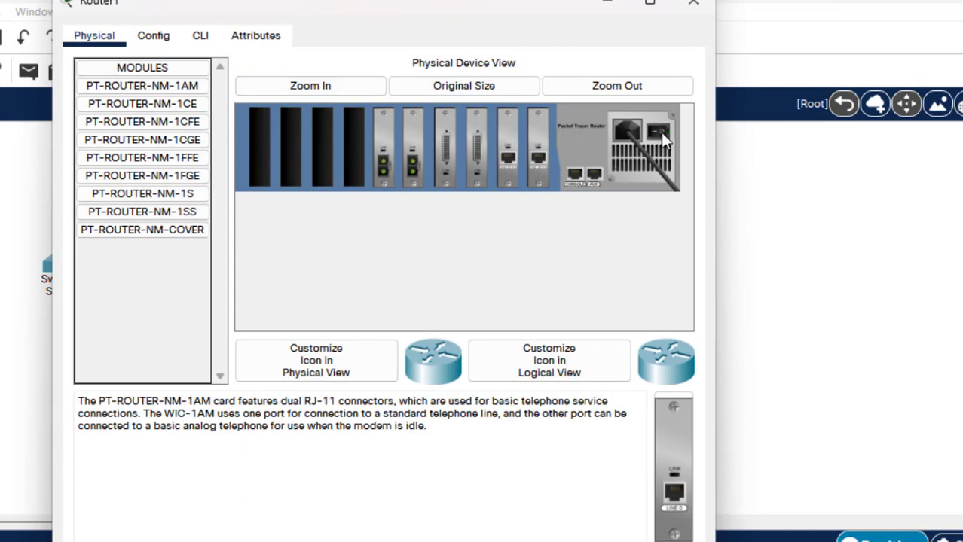
{"action": "left_click_drag", "start_coordinate": [475, 165], "coordinate": [177, 290]}
{"action": "left_click", "coordinate": [199, 122]}
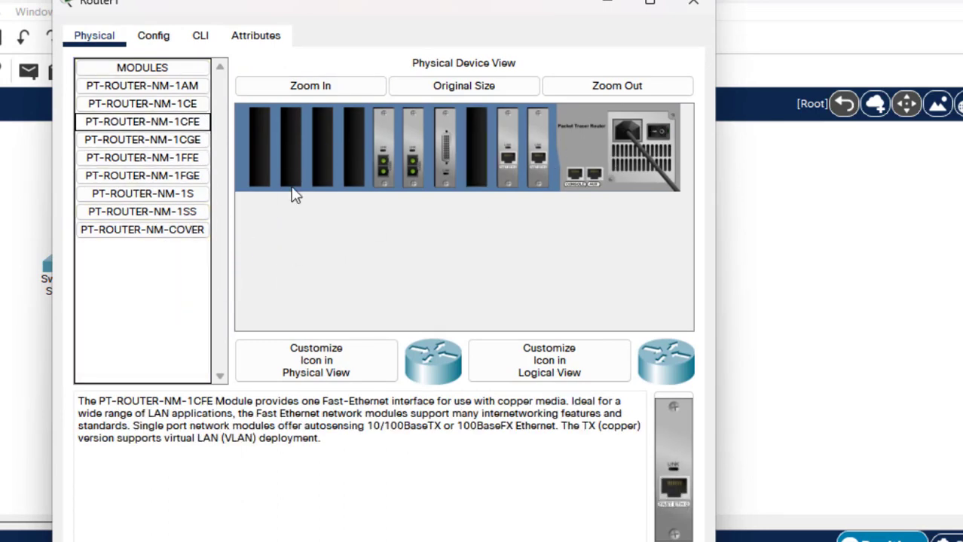
{"action": "left_click_drag", "start_coordinate": [679, 491], "coordinate": [476, 155]}
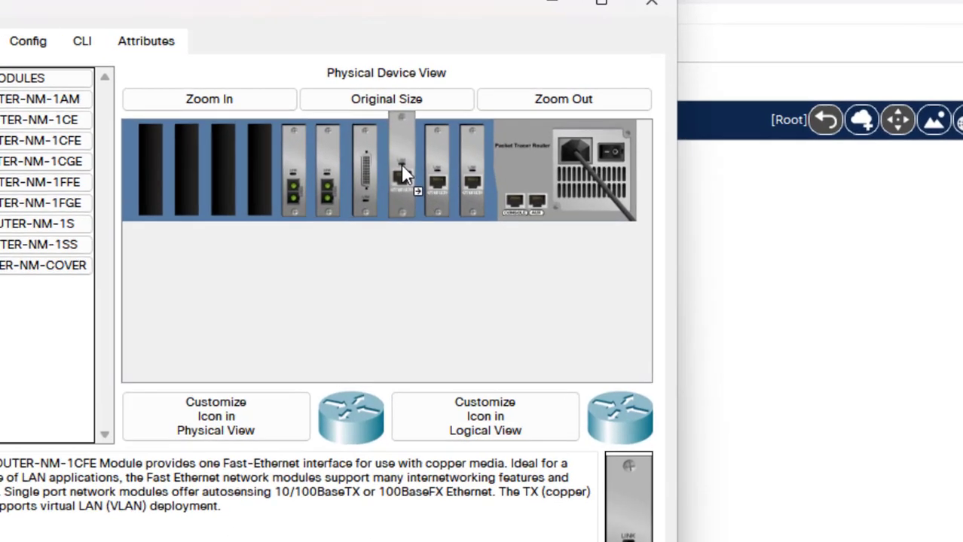
{"action": "left_click", "coordinate": [369, 260]}
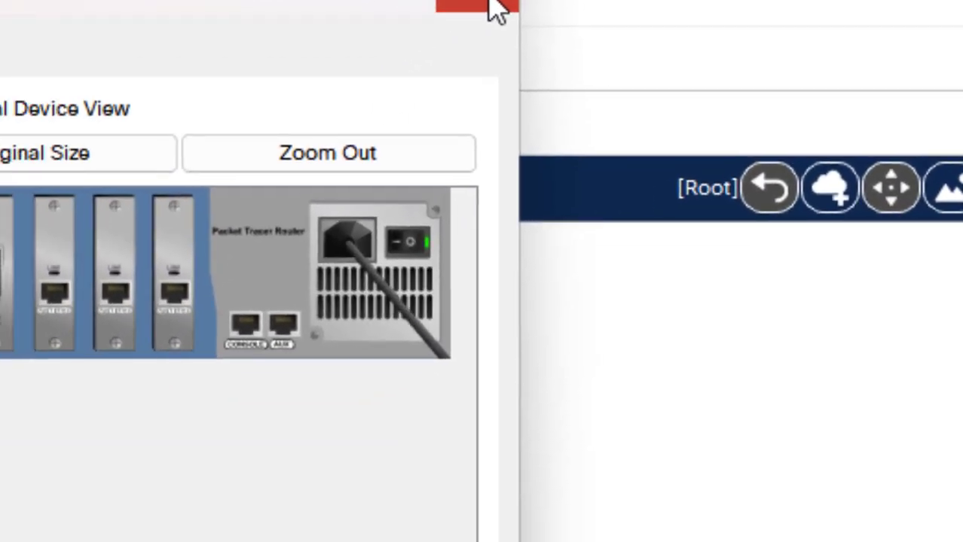
{"action": "left_click", "coordinate": [414, 12]}
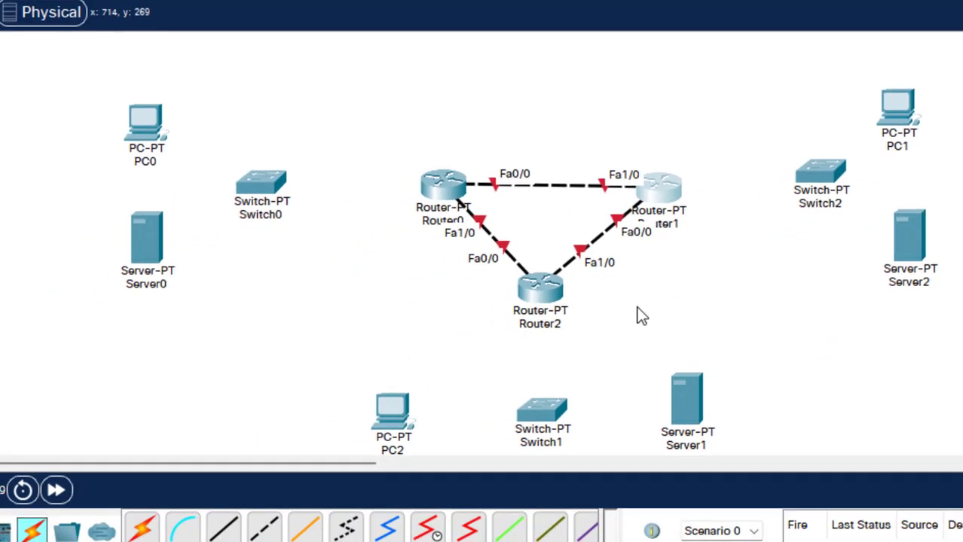
- Connect Router0 FastEthernet2/0 to Switch0 FastEthernet0/1 with a Copper Straight-Through cable
{"action": "mouse_move", "coordinate": [549, 300]}
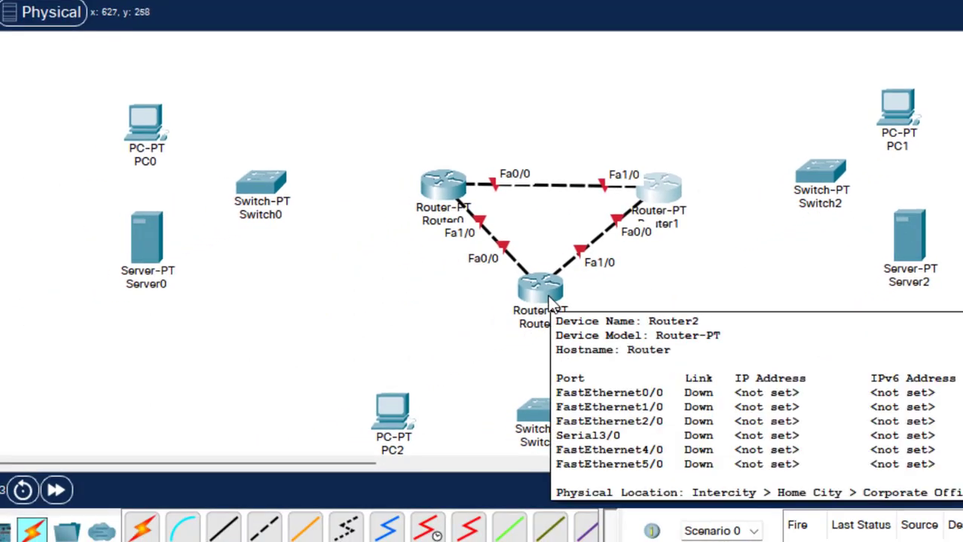
{"action": "left_click", "coordinate": [226, 531]}
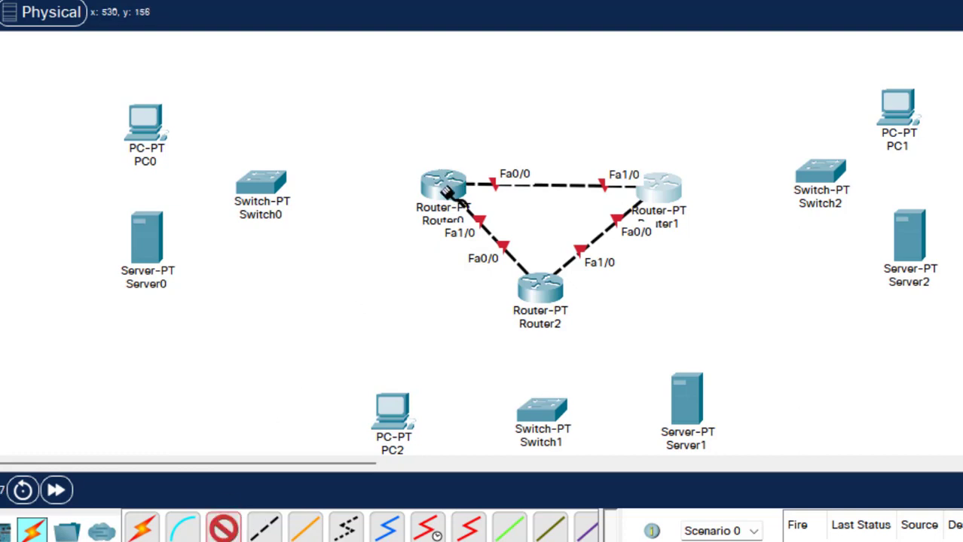
{"action": "mouse_move", "coordinate": [445, 190]}
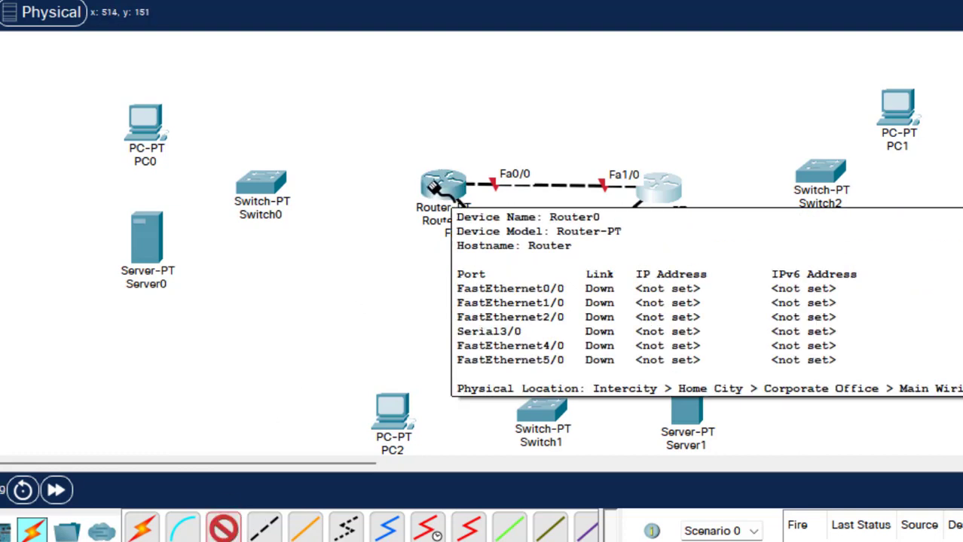
{"action": "left_click", "coordinate": [441, 186]}
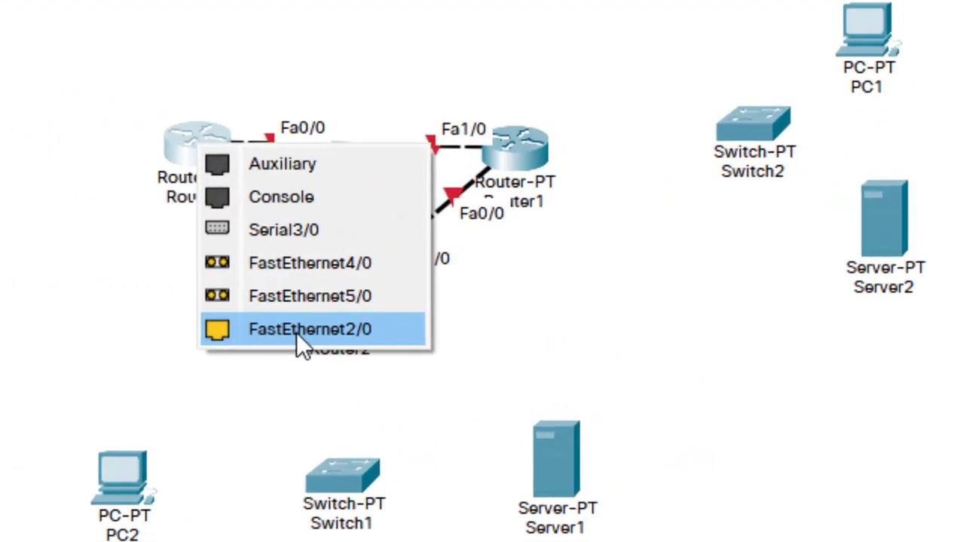
{"action": "left_click", "coordinate": [510, 311]}
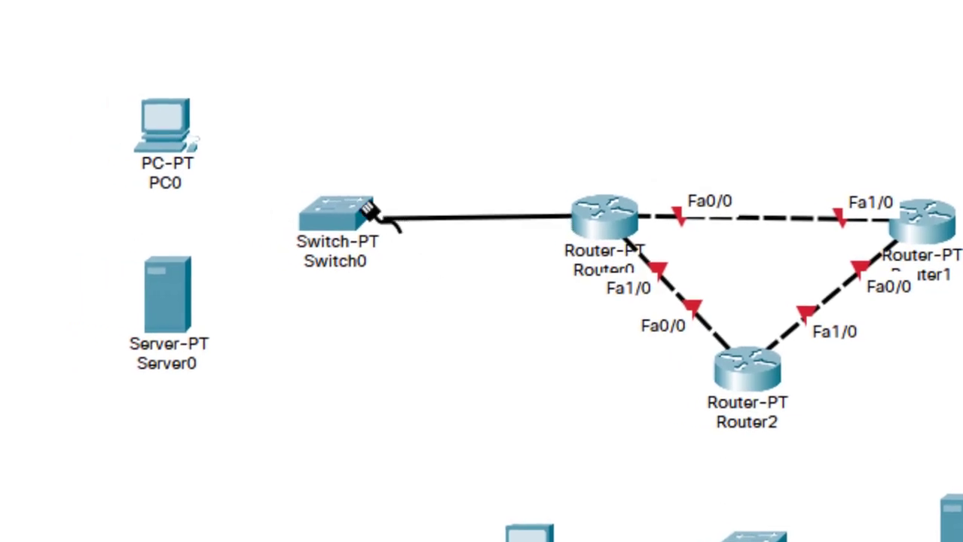
{"action": "left_click", "coordinate": [341, 205]}
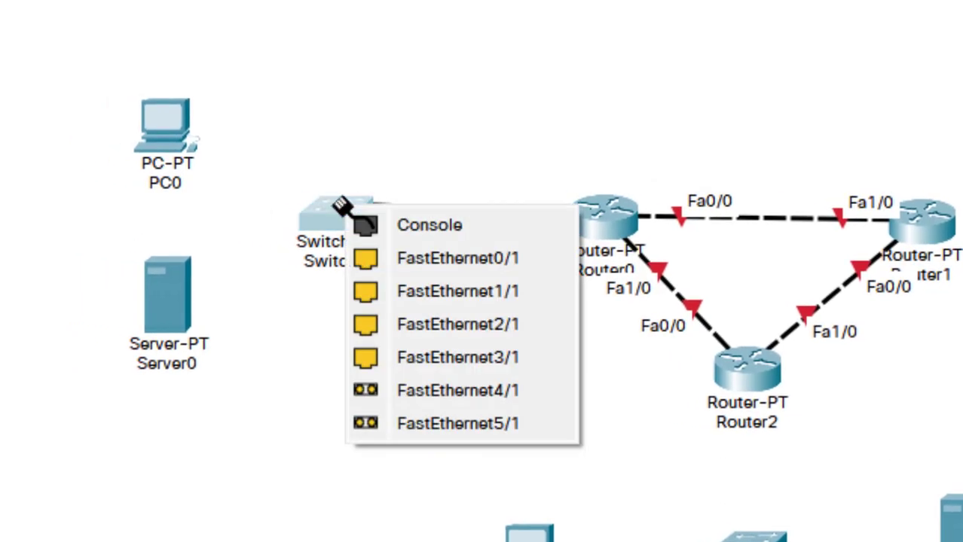
{"action": "left_click", "coordinate": [471, 256]}
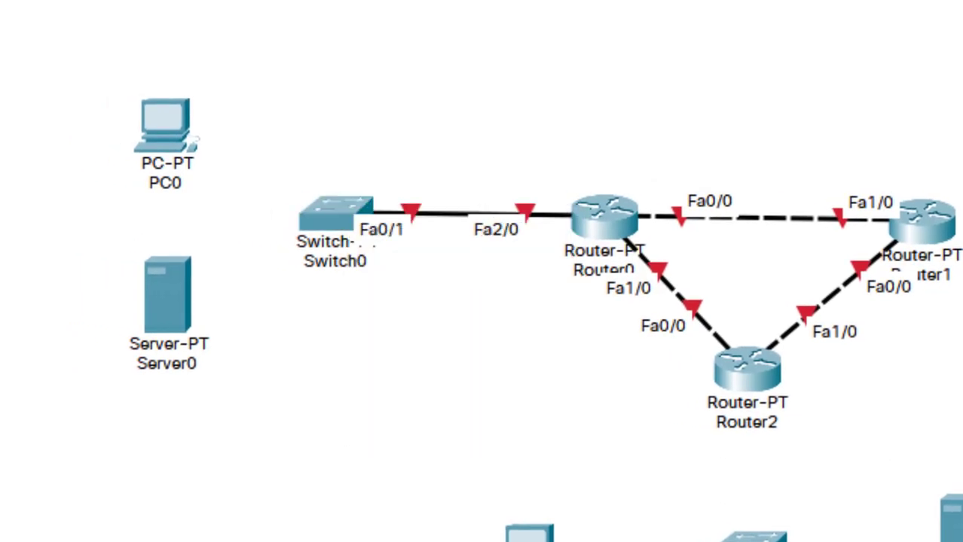
- Connect Router2 FastEthernet2/0 to Switch1 FastEthernet0/1 with a Copper Straight-Through cable
{"action": "left_click", "coordinate": [746, 368]}
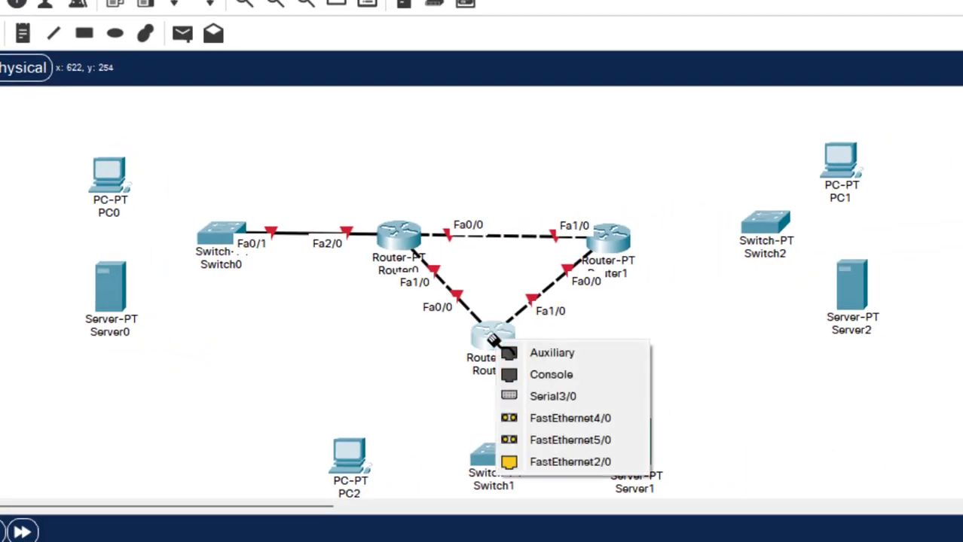
{"action": "left_click", "coordinate": [548, 461]}
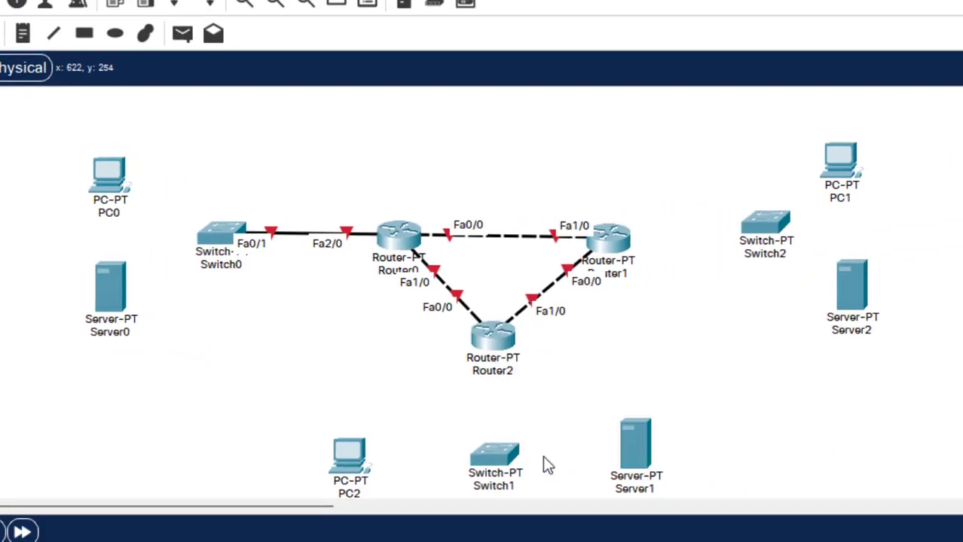
{"action": "left_click", "coordinate": [491, 459]}
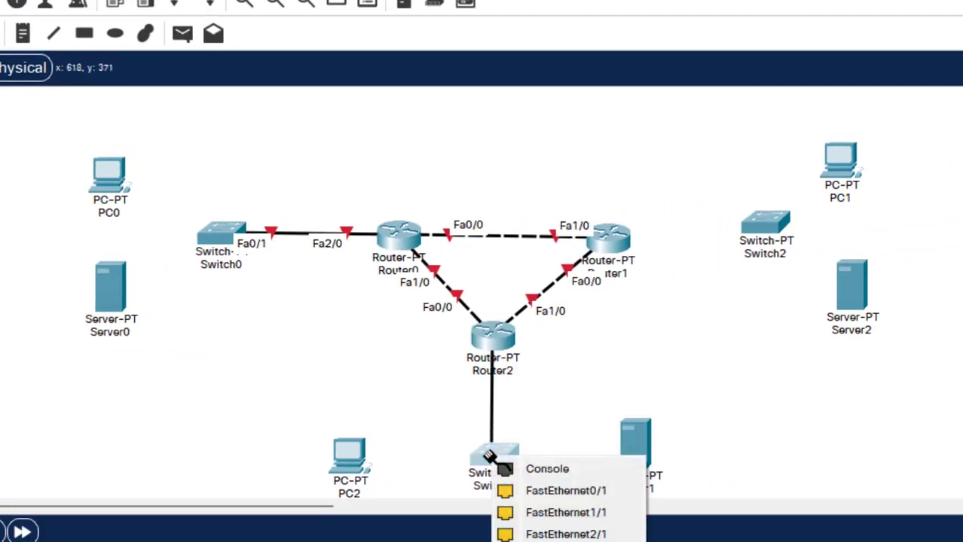
{"action": "left_click", "coordinate": [578, 491]}
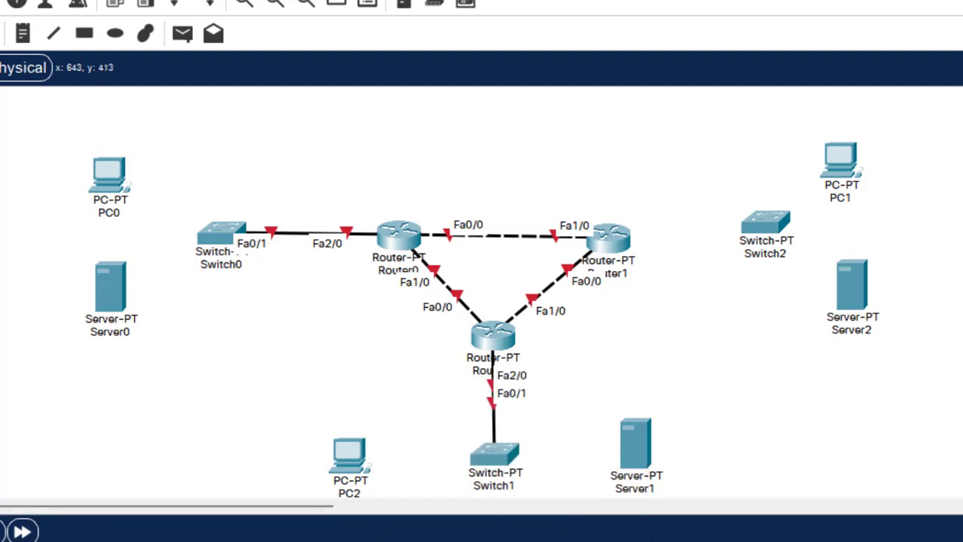
- Connect Router1 FastEthernet2/0 to Switch2 FastEthernet0/1 with a Copper Straight-Through cable and move Switch2 slightly down, level with Router1
{"action": "left_click", "coordinate": [613, 240]}
{"action": "left_click", "coordinate": [697, 348]}
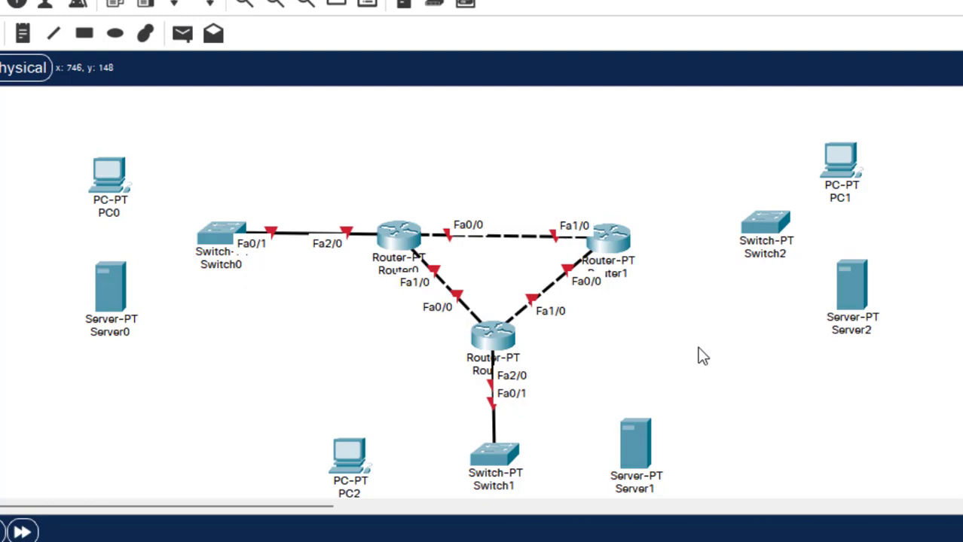
{"action": "left_click", "coordinate": [765, 223]}
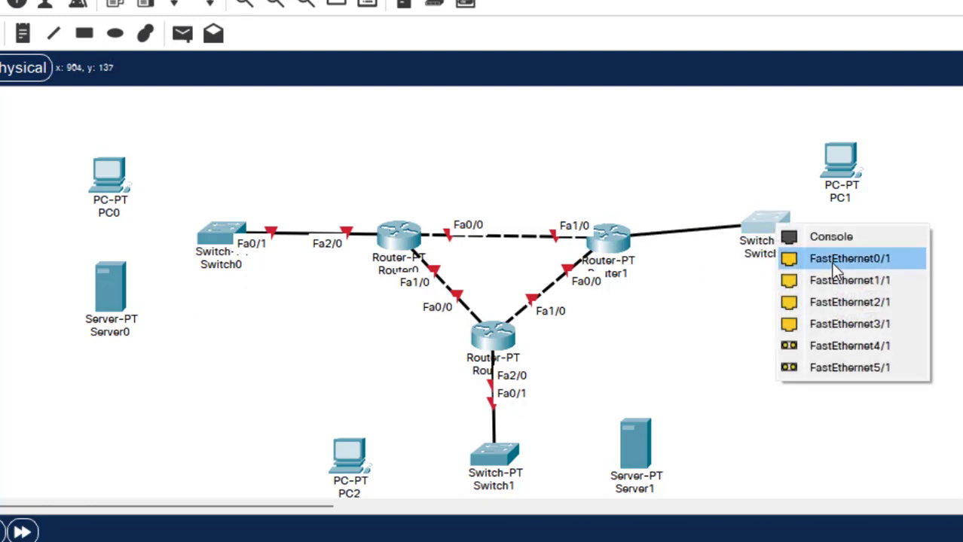
{"action": "left_click", "coordinate": [831, 262]}
{"action": "left_click_drag", "start_coordinate": [773, 226], "coordinate": [768, 243]}
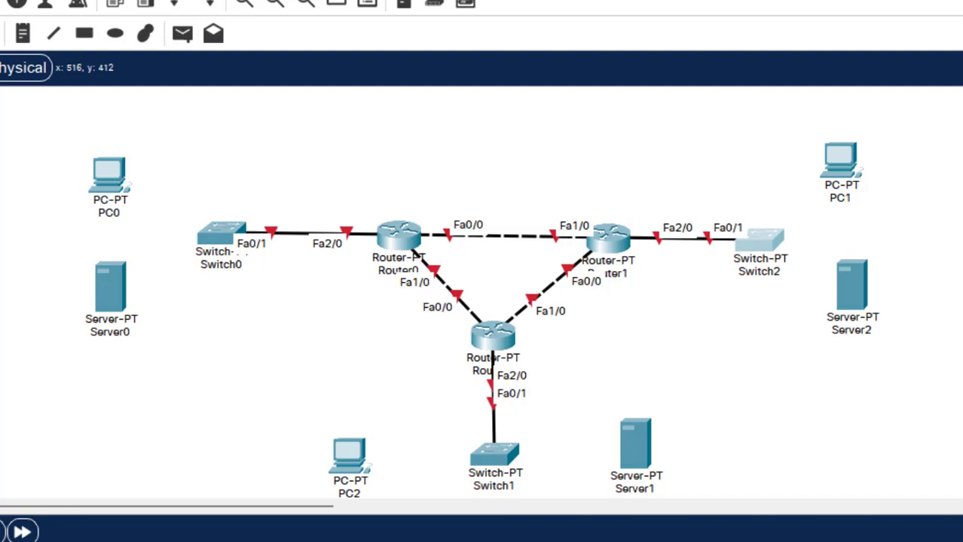
- Connect Switch0 FastEthernet1/1 to Server0 FastEthernet0 with a Copper Straight-Through cable
{"action": "left_click", "coordinate": [218, 236]}
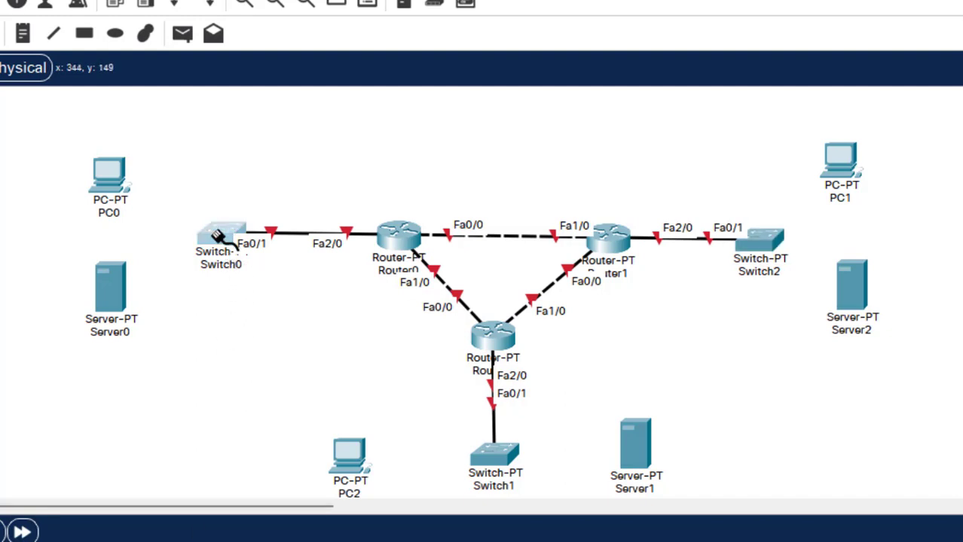
{"action": "left_click", "coordinate": [218, 236]}
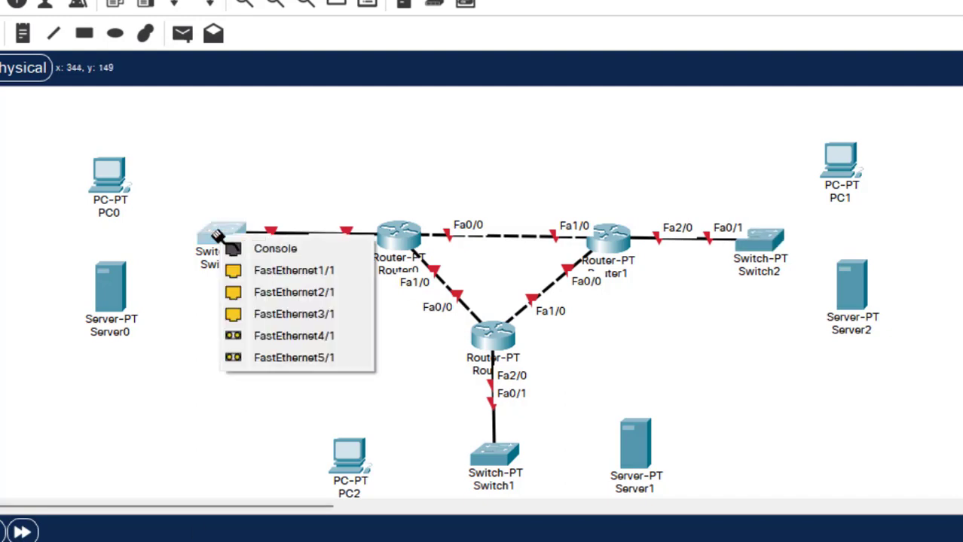
{"action": "left_click", "coordinate": [315, 270]}
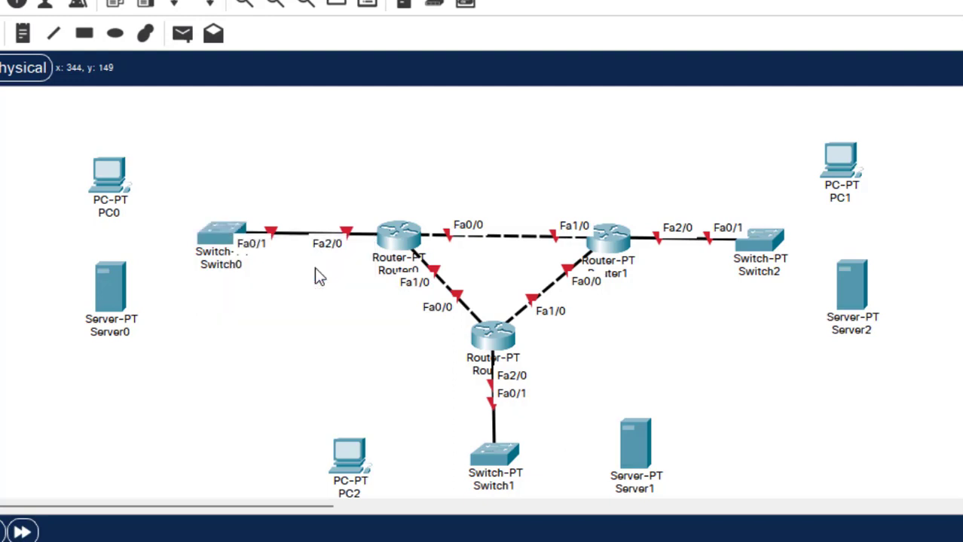
{"action": "left_click", "coordinate": [111, 294]}
{"action": "left_click", "coordinate": [156, 298]}
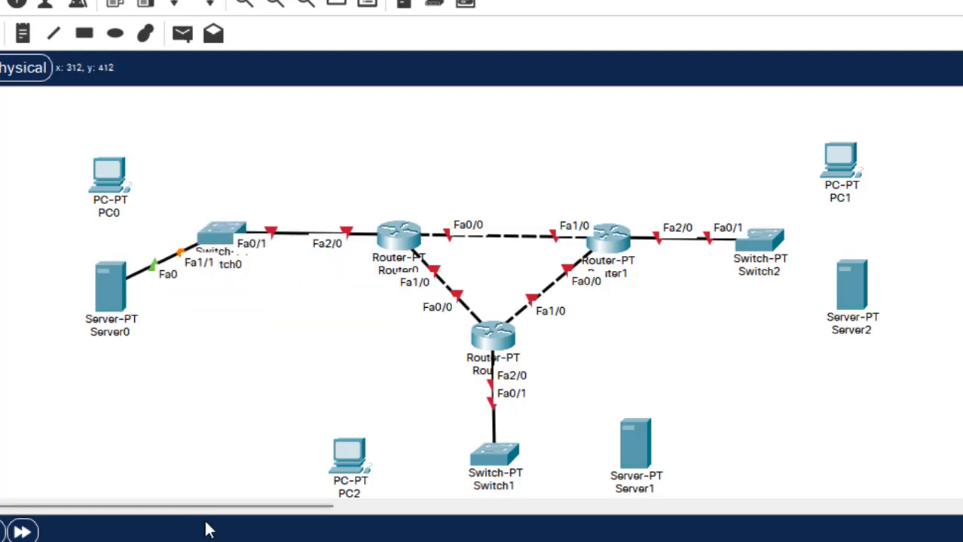
- Connect Switch1 FastEthernet1/1 to Server1 FastEthernet0 with a Copper Straight-Through cable
{"action": "left_click", "coordinate": [492, 457]}
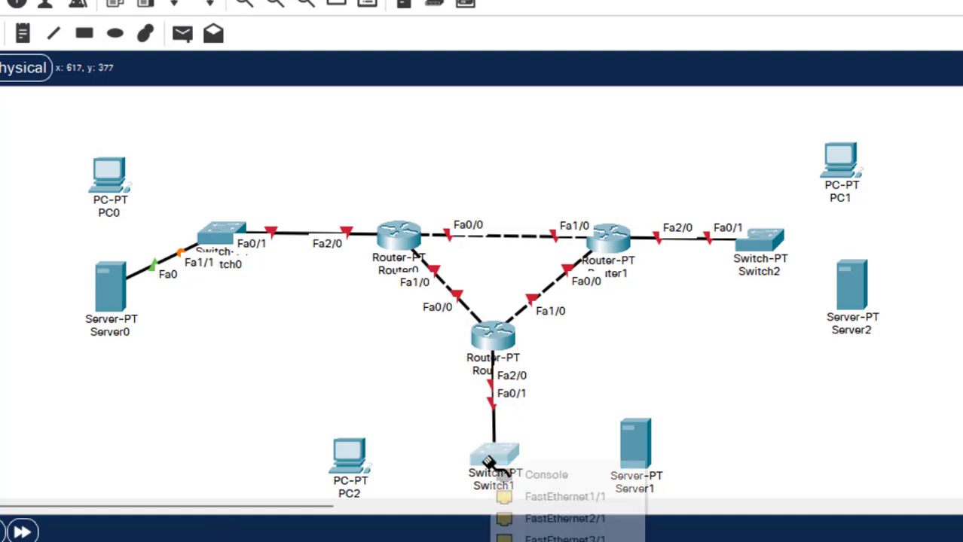
{"action": "left_click", "coordinate": [585, 497]}
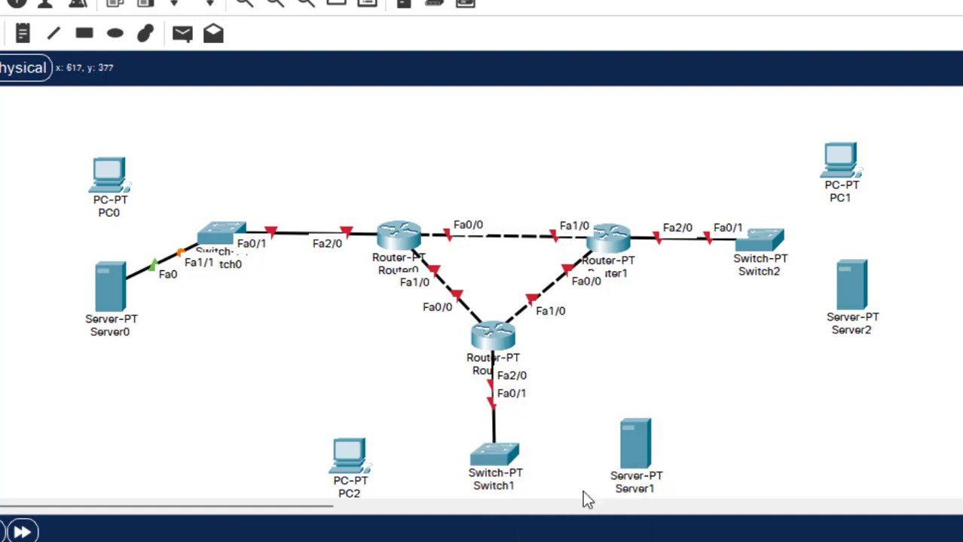
{"action": "left_click", "coordinate": [637, 455]}
{"action": "left_click", "coordinate": [658, 467]}
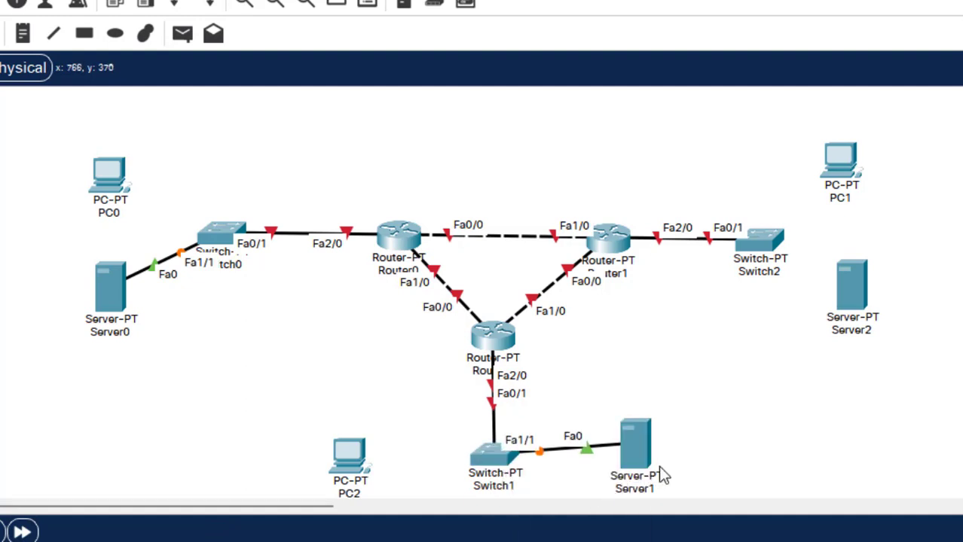
- Connect the first free Fast Ethernet port of Switch2 to Server2 FastEthernet0 with a Copper Straight-Through cable
{"action": "left_click", "coordinate": [761, 246]}
{"action": "left_click", "coordinate": [811, 282]}
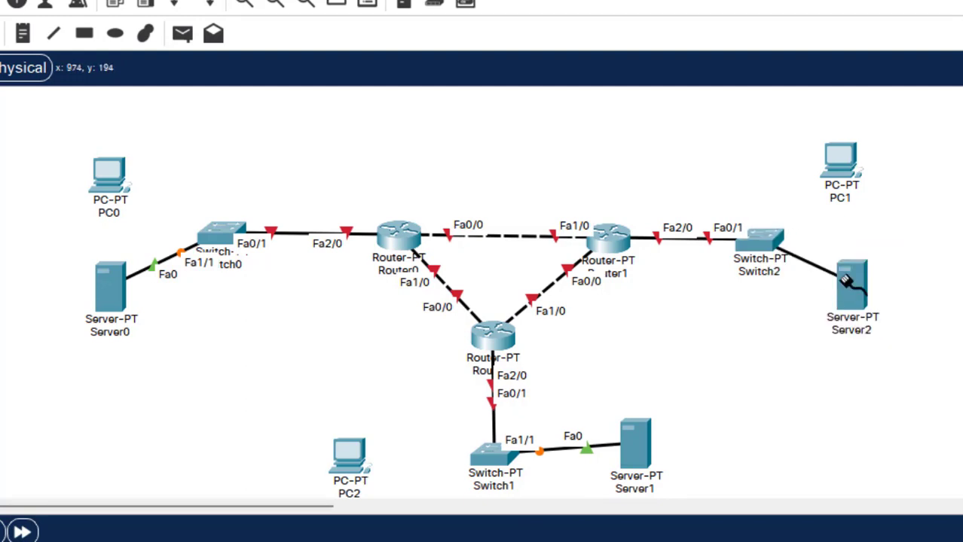
{"action": "left_click", "coordinate": [859, 290]}
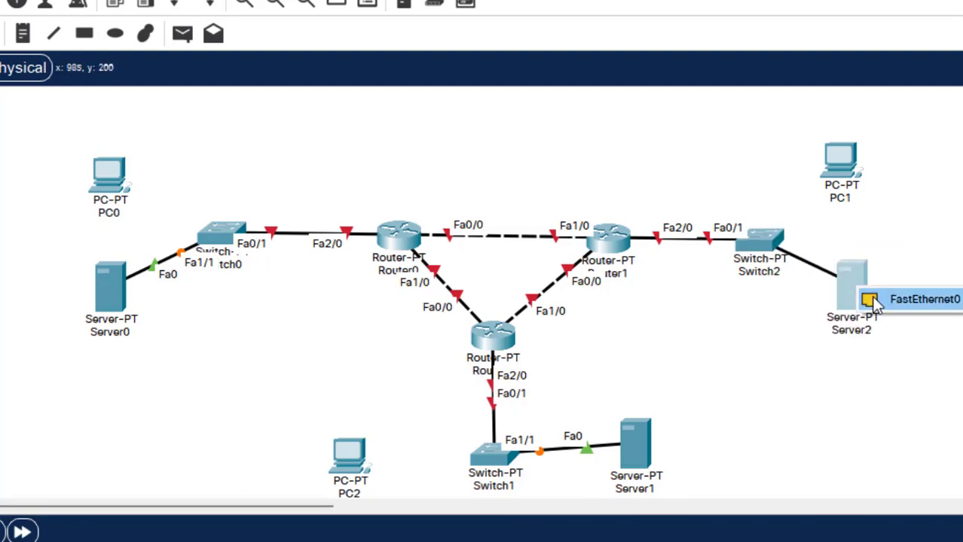
{"action": "left_click", "coordinate": [876, 301]}
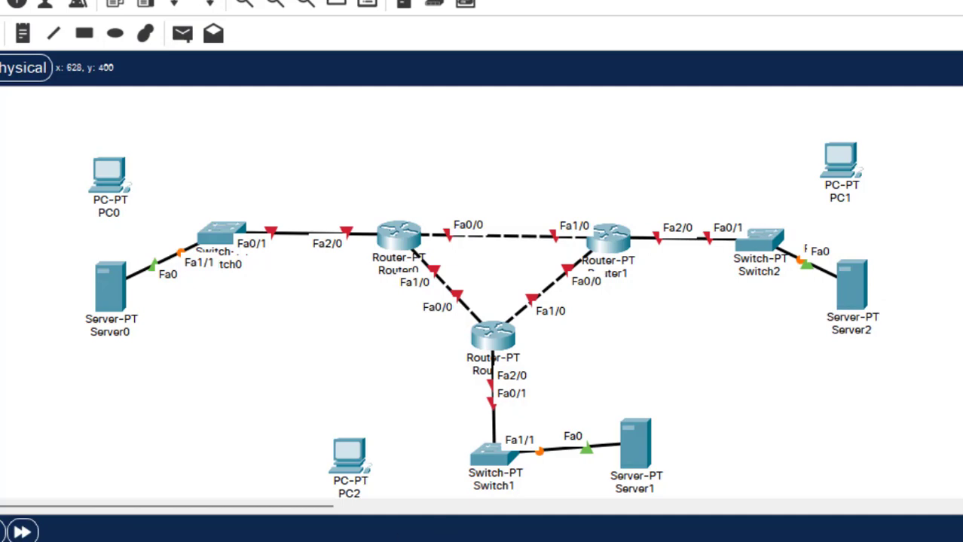
- Connect Switch0 FastEthernet2/1 to PC0 FastEthernet0 with a Copper Straight-Through cable
{"action": "left_click", "coordinate": [219, 229]}
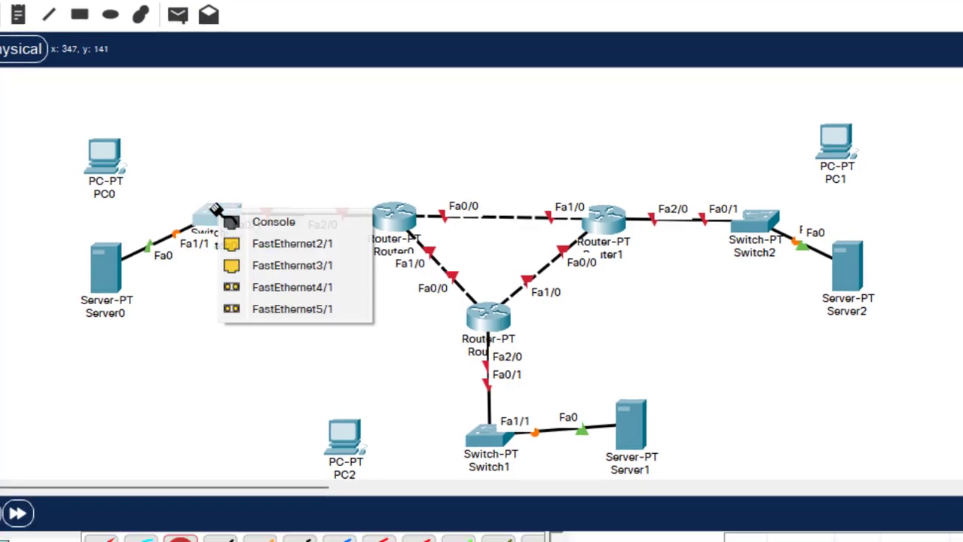
{"action": "left_click", "coordinate": [302, 244]}
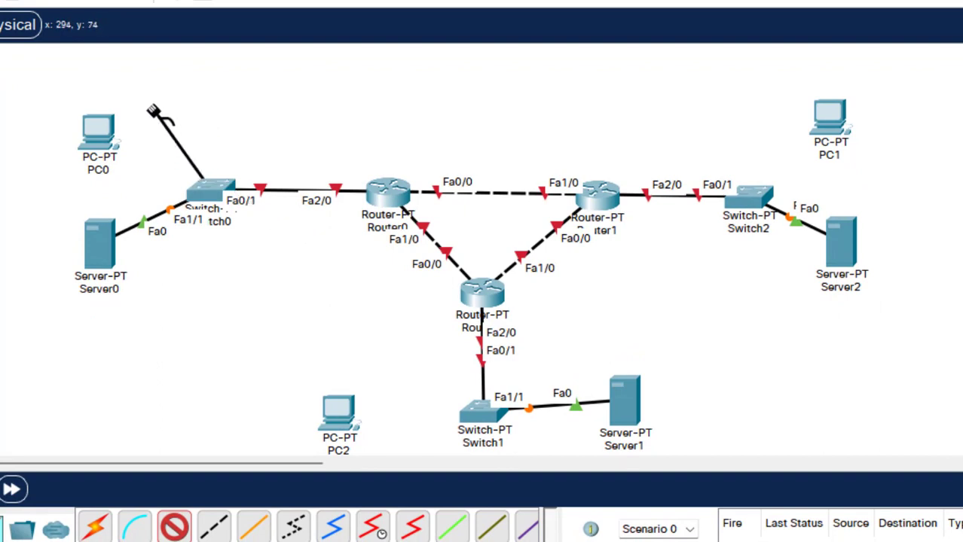
{"action": "left_click", "coordinate": [112, 143]}
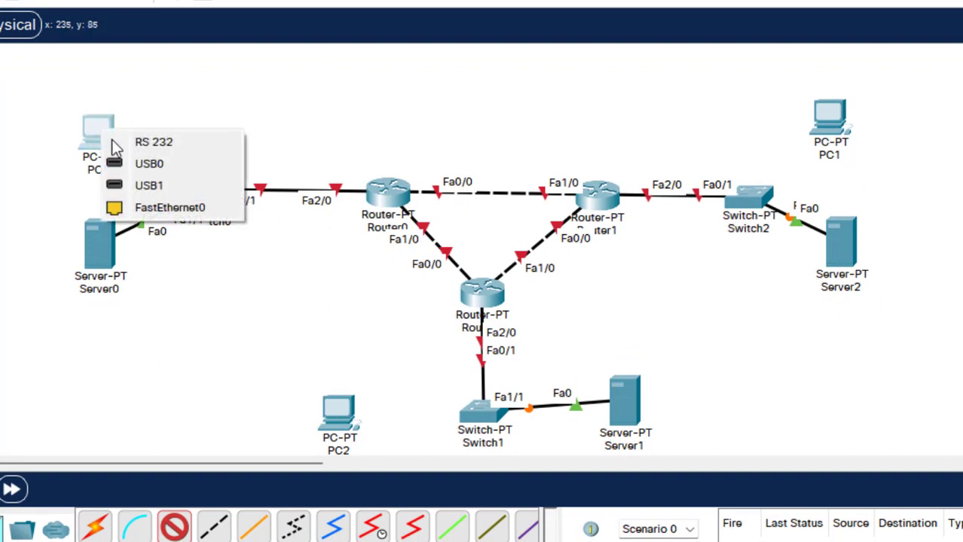
{"action": "left_click", "coordinate": [142, 206]}
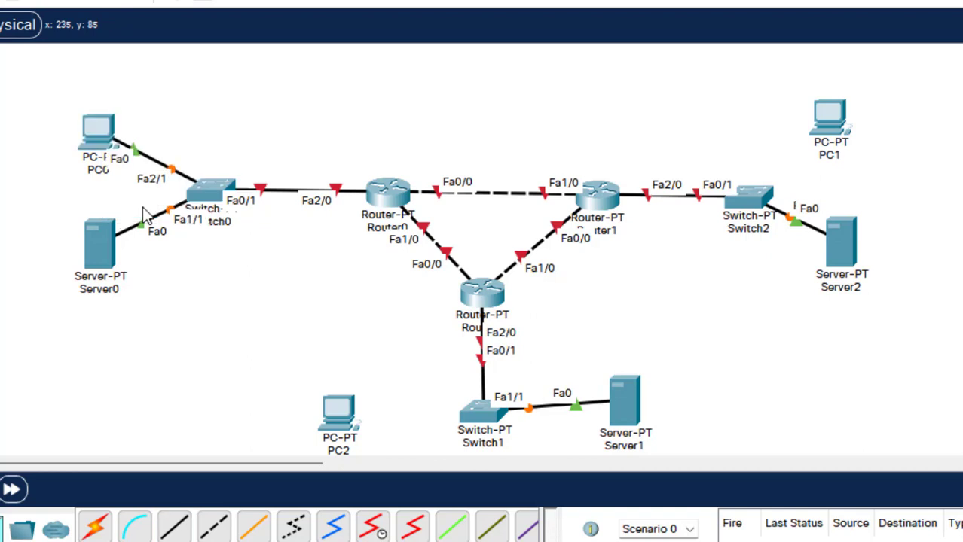
- Connect Switch1 FastEthernet2/1 to PC2 FastEthernet0 with a Copper Straight-Through cable
{"action": "left_click", "coordinate": [176, 529]}
{"action": "left_click", "coordinate": [461, 411]}
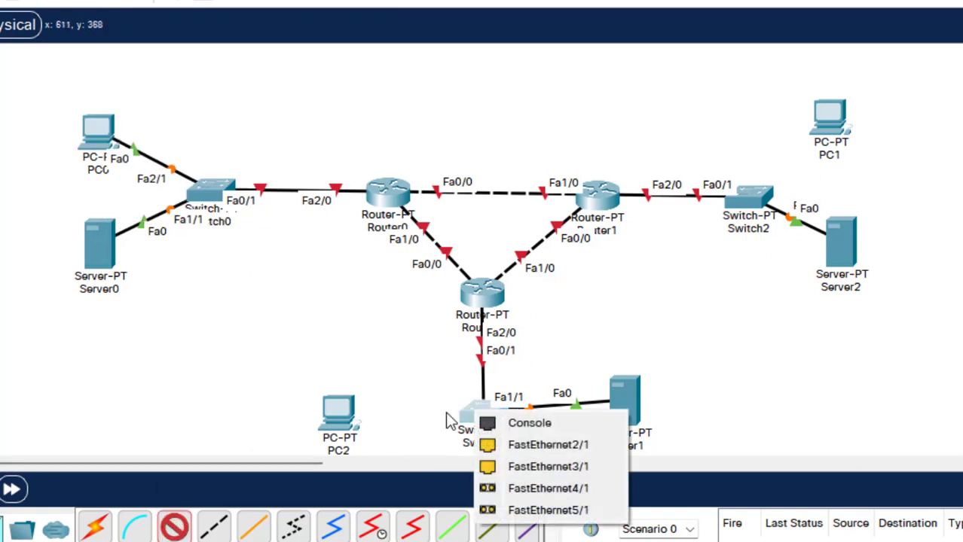
{"action": "left_click", "coordinate": [499, 444]}
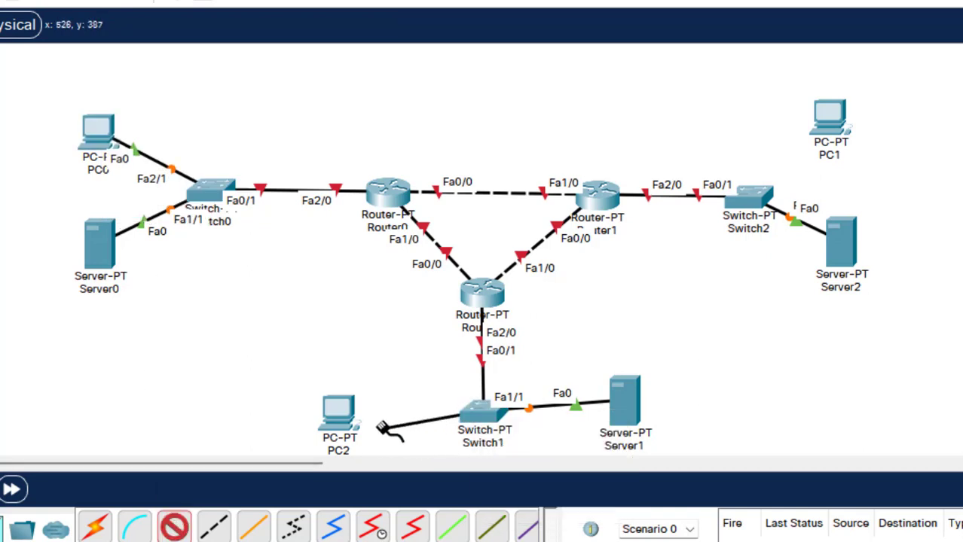
{"action": "left_click", "coordinate": [337, 409]}
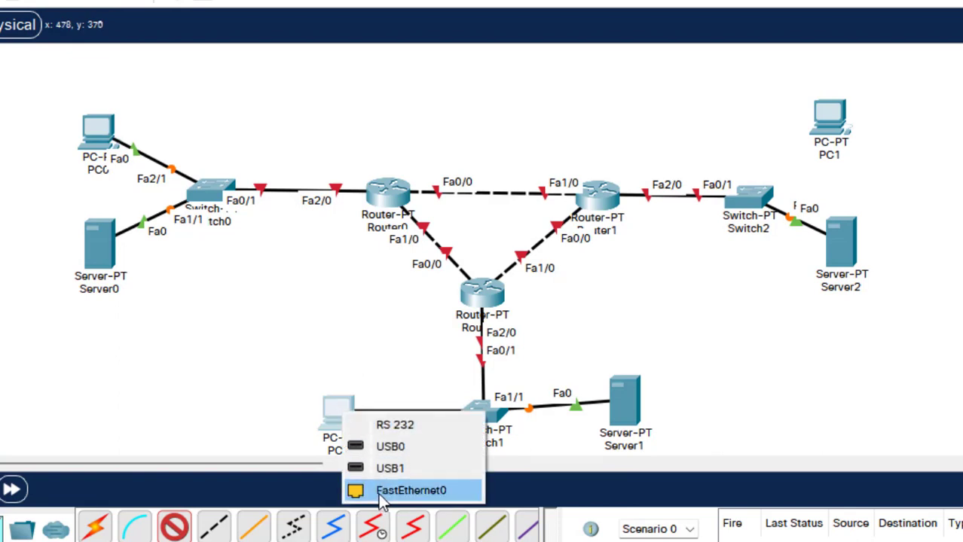
{"action": "left_click", "coordinate": [406, 490]}
- Connect Switch2 FastEthernet2/1 to PC1 FastEthernet0 with a Copper Straight-Through cable
{"action": "left_click", "coordinate": [174, 532]}
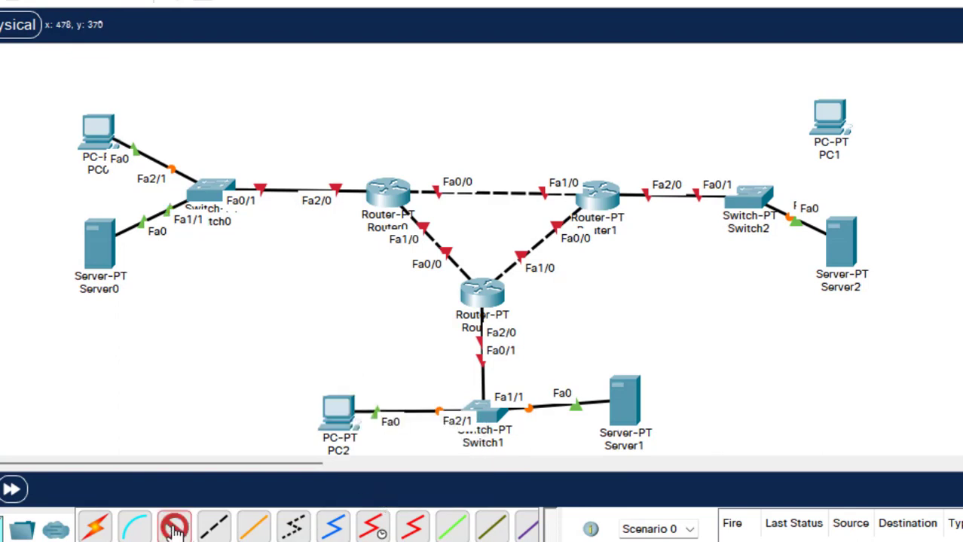
{"action": "left_click", "coordinate": [754, 197]}
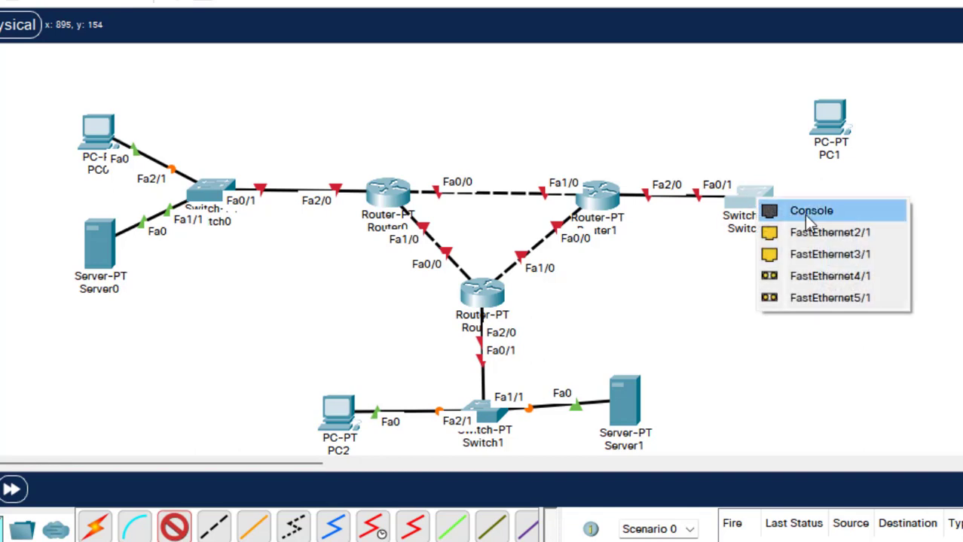
{"action": "left_click", "coordinate": [821, 226]}
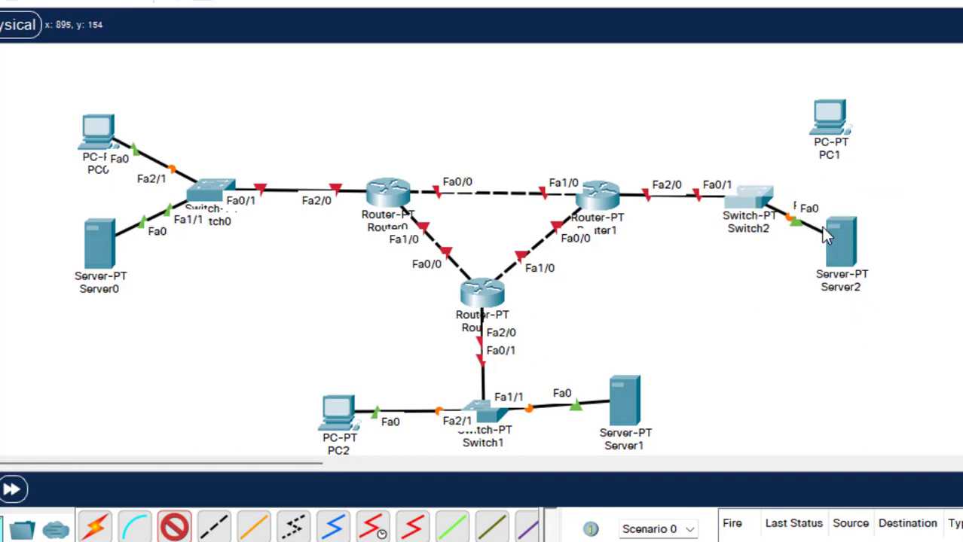
{"action": "left_click", "coordinate": [831, 125]}
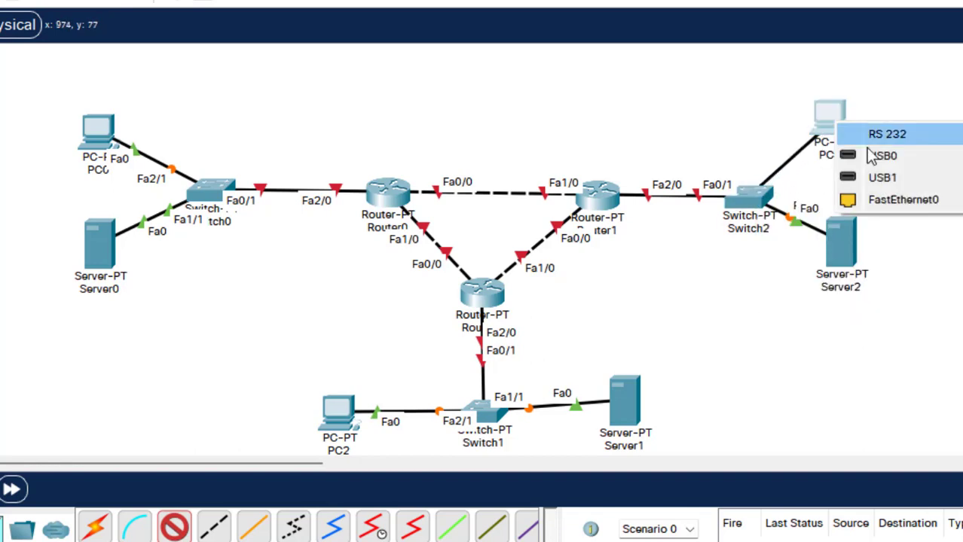
{"action": "left_click", "coordinate": [899, 200]}
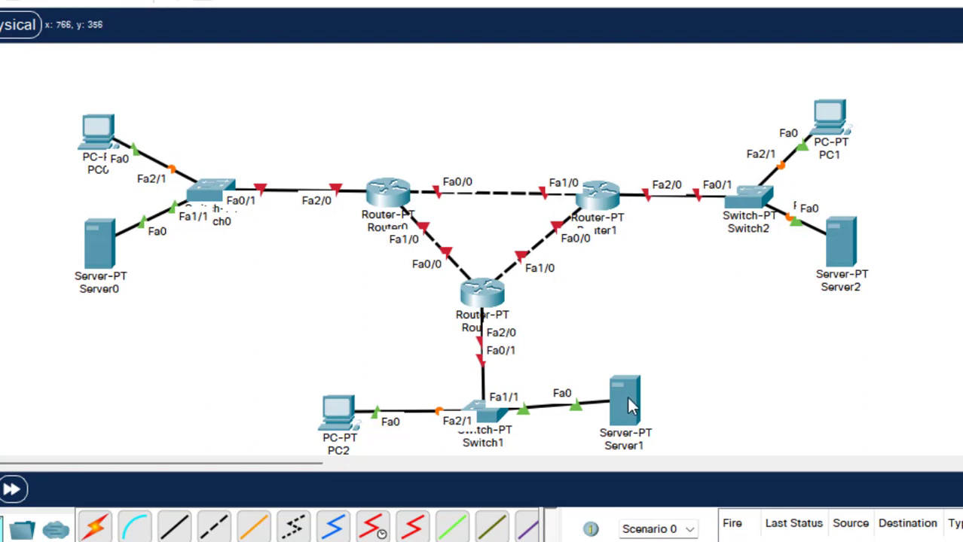
- Shift Server1 and Switch1 slightly to tidy the layout of the office network below Router2
{"action": "mouse_move", "coordinate": [629, 401]}
{"action": "left_mouse_down"}
{"action": "mouse_move", "coordinate": [620, 403]}
{"action": "mouse_move", "coordinate": [633, 394]}
{"action": "mouse_move", "coordinate": [645, 401]}
{"action": "left_mouse_up"}
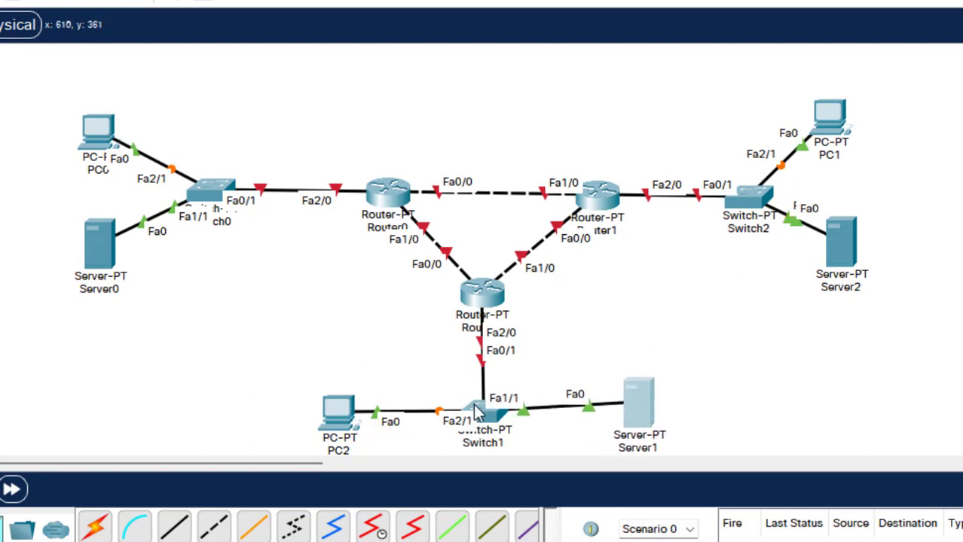
{"action": "left_click_drag", "start_coordinate": [474, 411], "coordinate": [487, 421]}
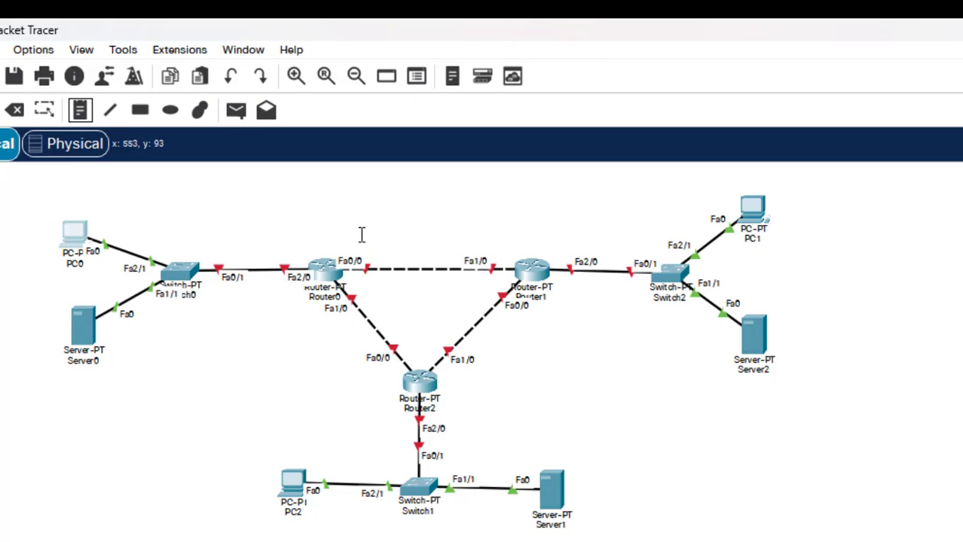
- Add the address notes 10.10.10.1 beside Router0's Fa0/0 and 10.10.10.2 beside Router1's Fa1/0
{"action": "left_click", "coordinate": [332, 242]}
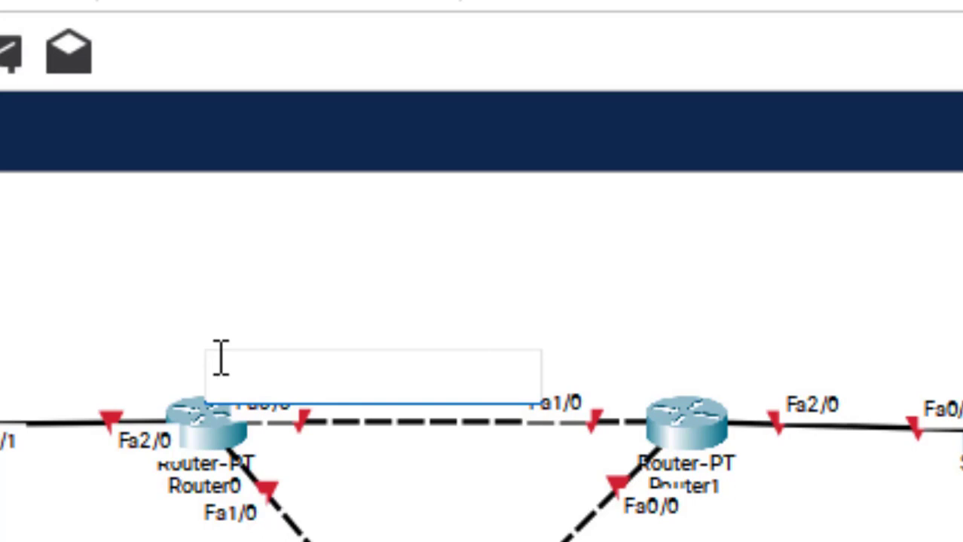
{"action": "type", "text": "40"}
{"action": "type", "text": ".10"}
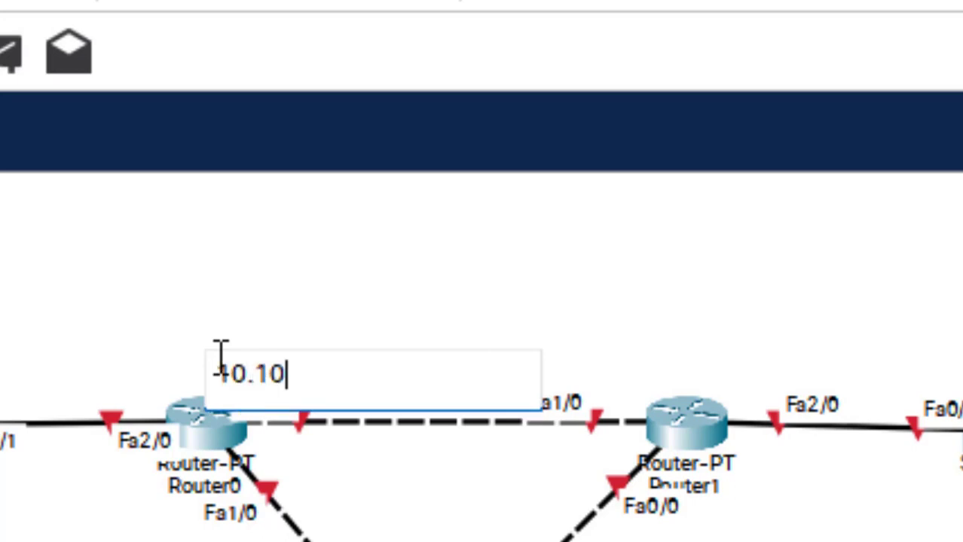
{"action": "type", "text": ".10."}
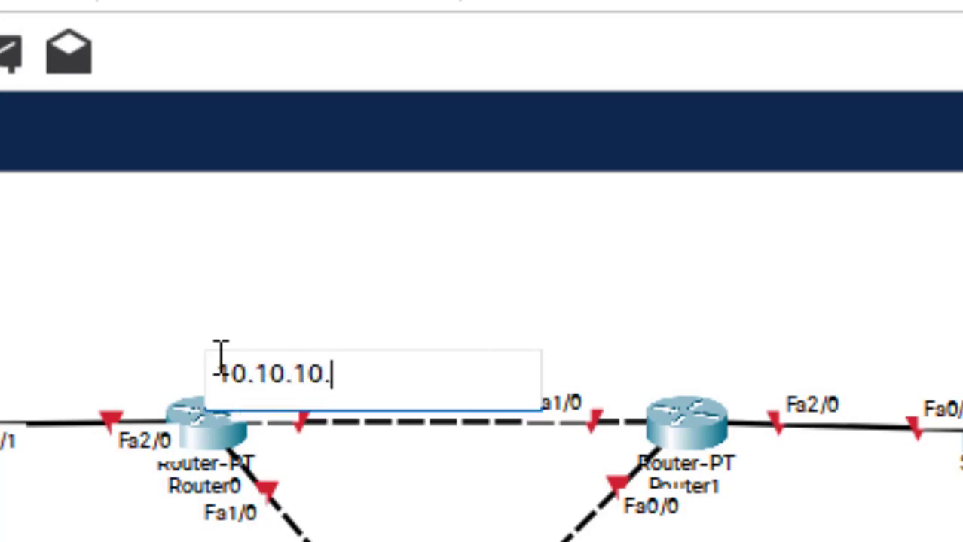
{"action": "type", "text": "1"}
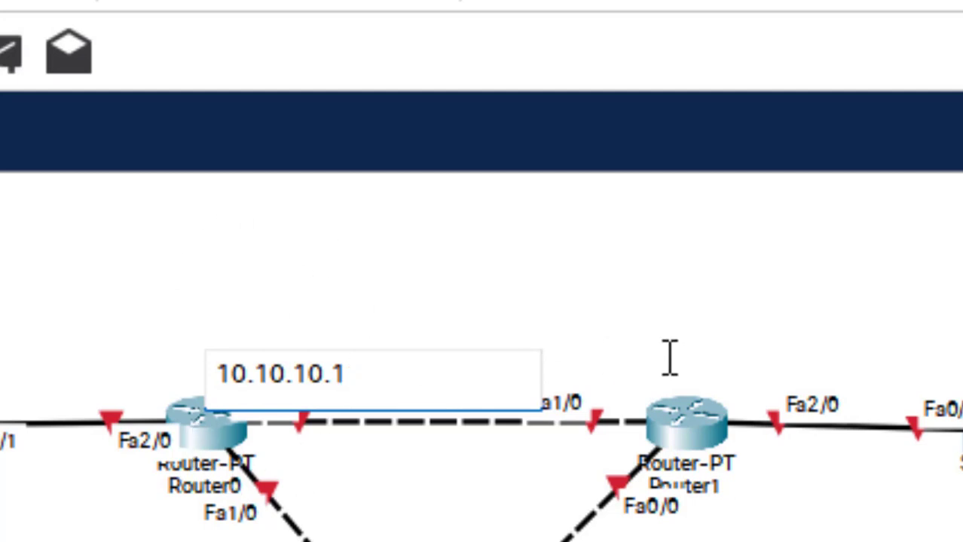
{"action": "left_click", "coordinate": [577, 341]}
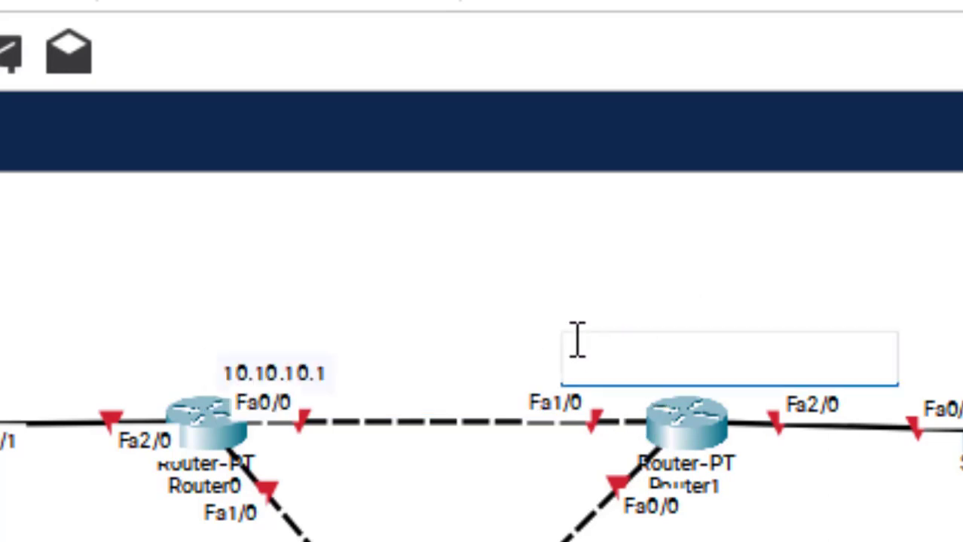
{"action": "type", "text": "40.10"}
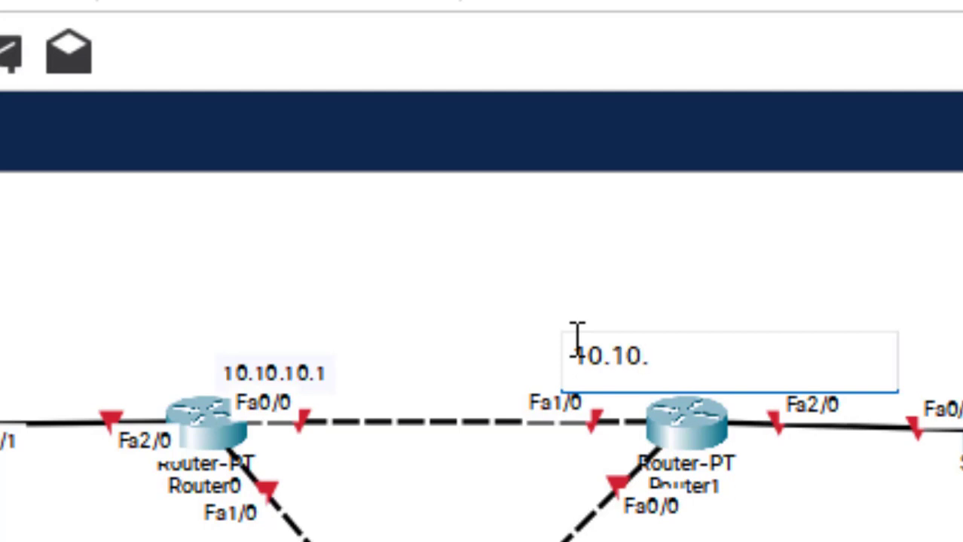
{"action": "type", "text": ".10.2"}
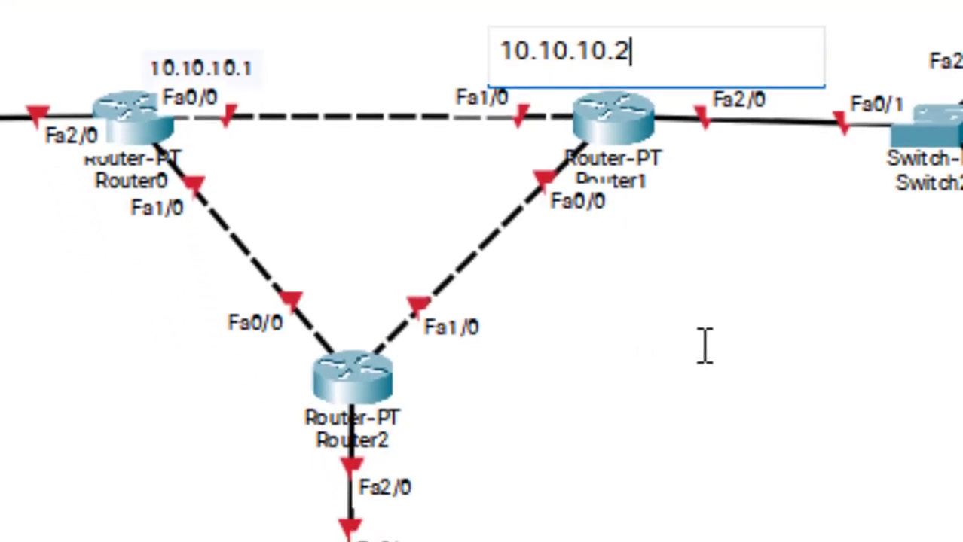
- Add the address notes 20.20.20.1 beside Router1's Fa0/0 and 20.20.20.2 beside Router2's Fa1/0
{"action": "left_click", "coordinate": [534, 237]}
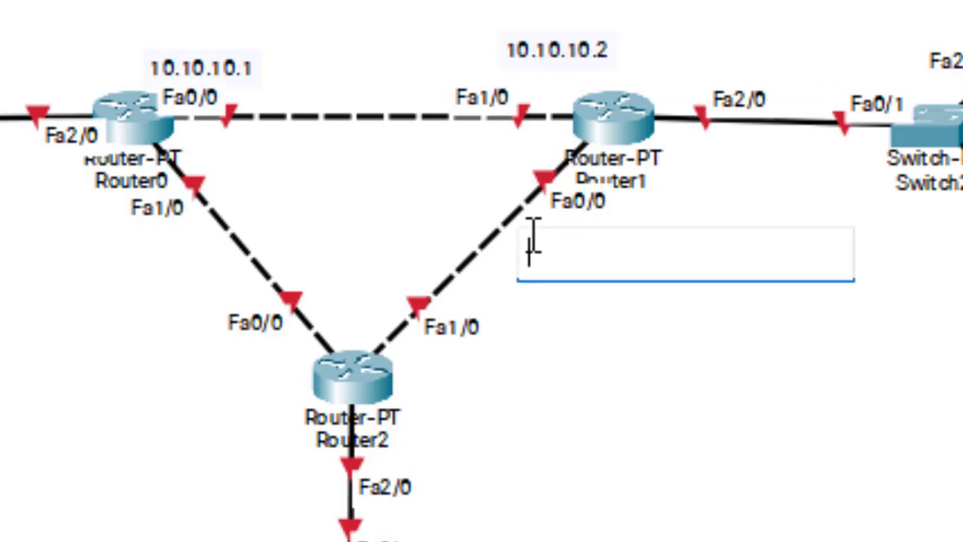
{"action": "type", "text": "20.20.20.1"}
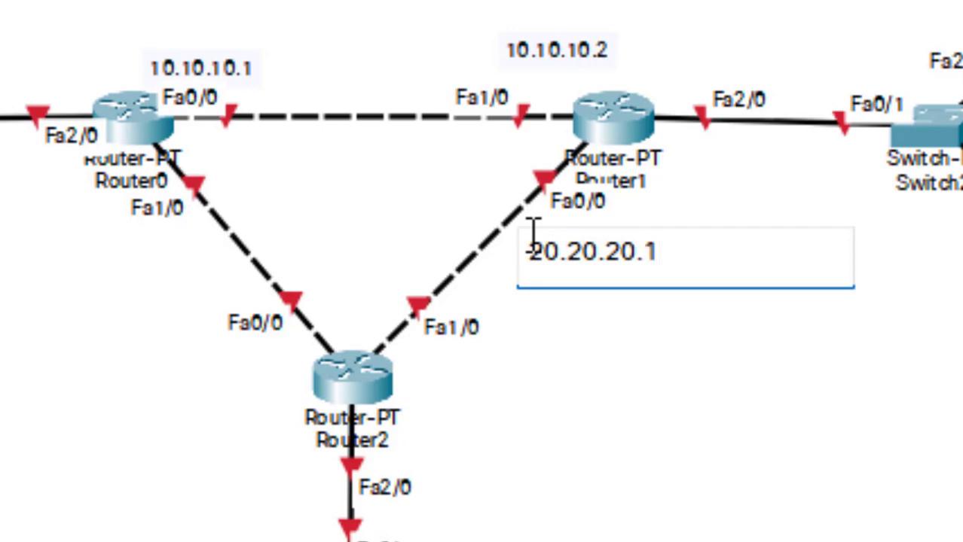
{"action": "left_click", "coordinate": [436, 360]}
{"action": "type", "text": "20"}
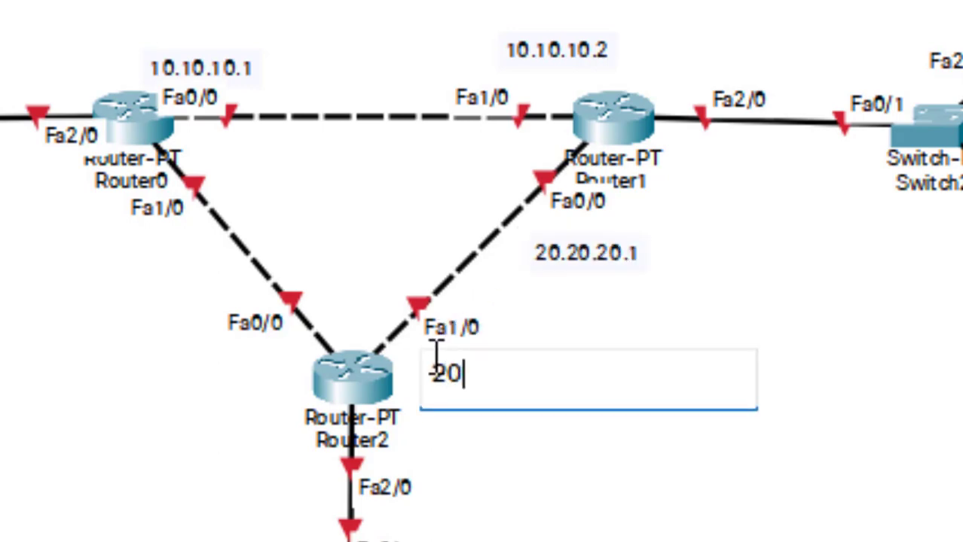
{"action": "type", "text": ".20."}
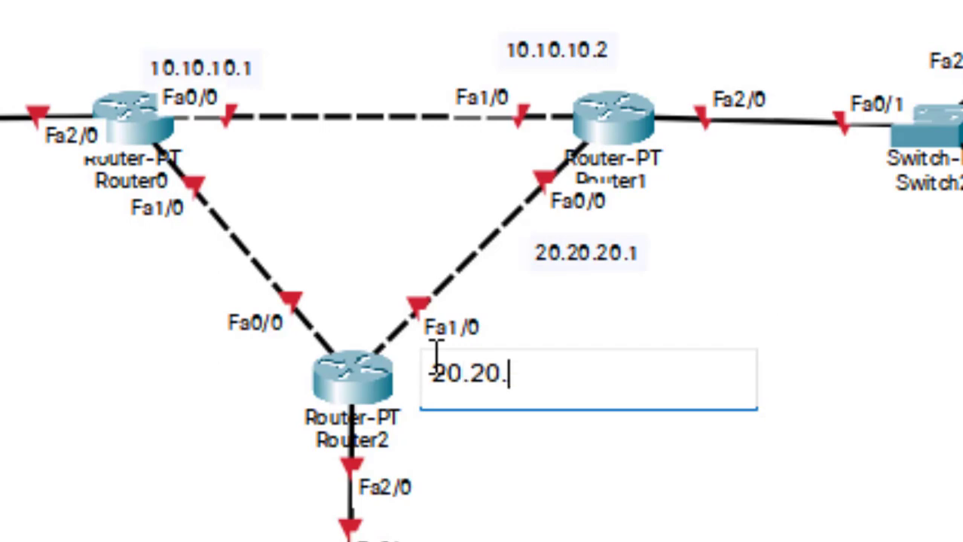
{"action": "type", "text": "20.2"}
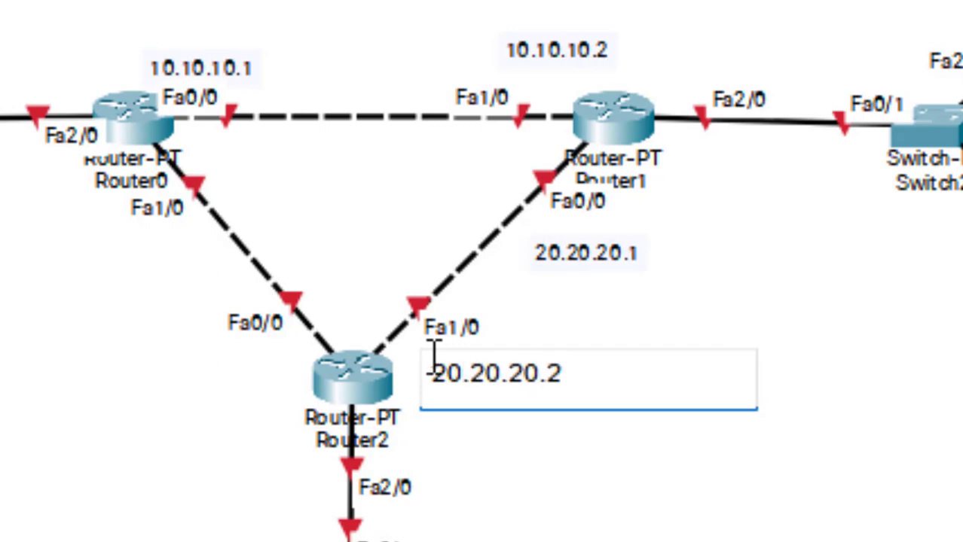
- Add the address notes 30.30.30.1 beside Router2's Fa0/0 and 30.30.30.2 beside Router0's Fa1/0
{"action": "left_click", "coordinate": [160, 374]}
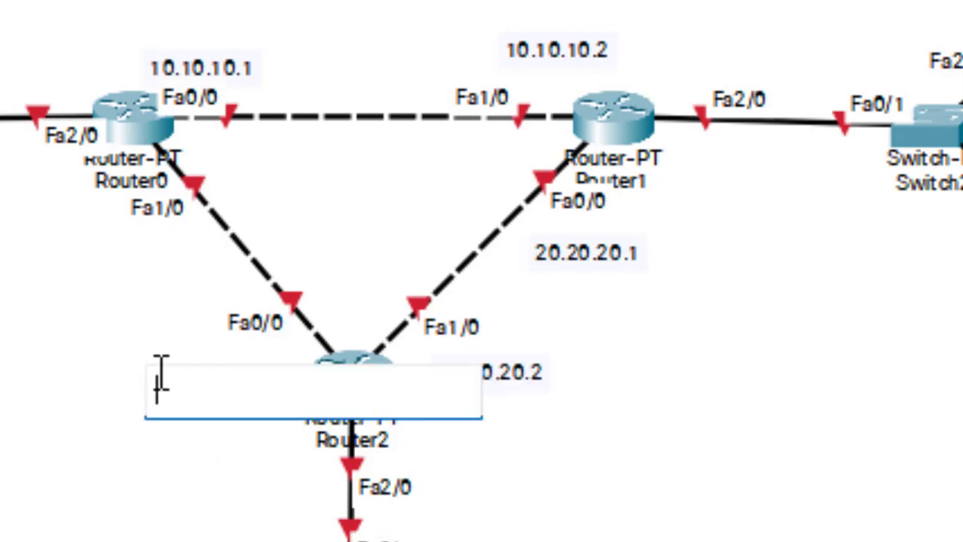
{"action": "type", "text": "30.30.3"}
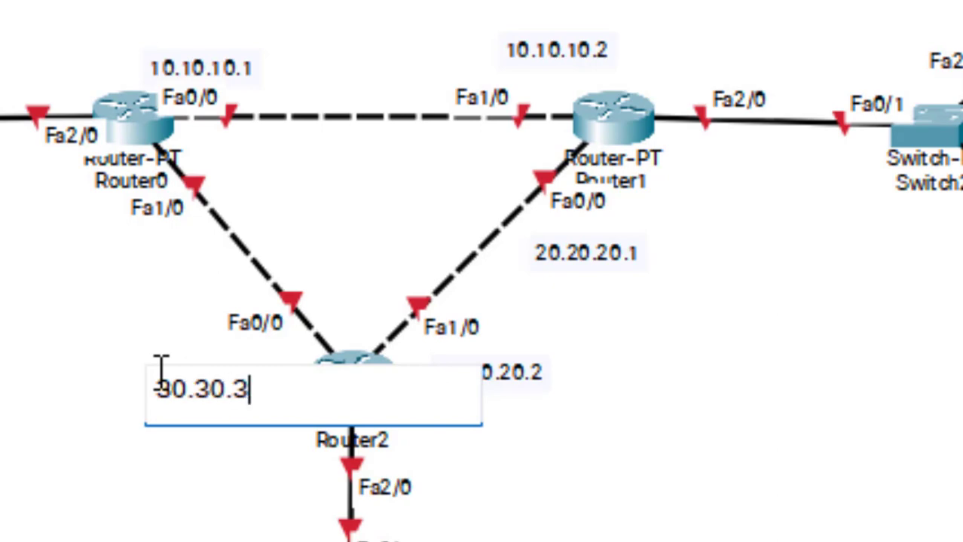
{"action": "type", "text": "0.1"}
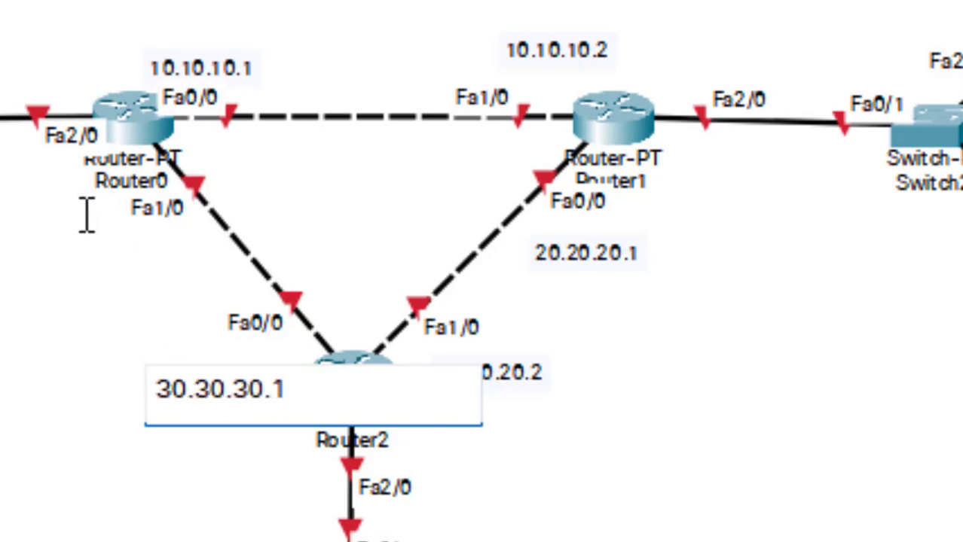
{"action": "left_click", "coordinate": [94, 256]}
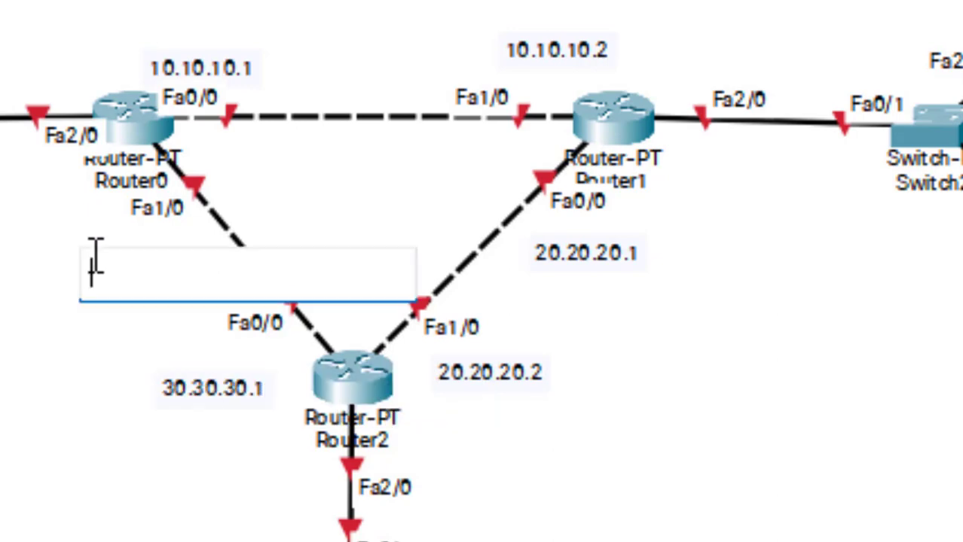
{"action": "type", "text": "30.3"}
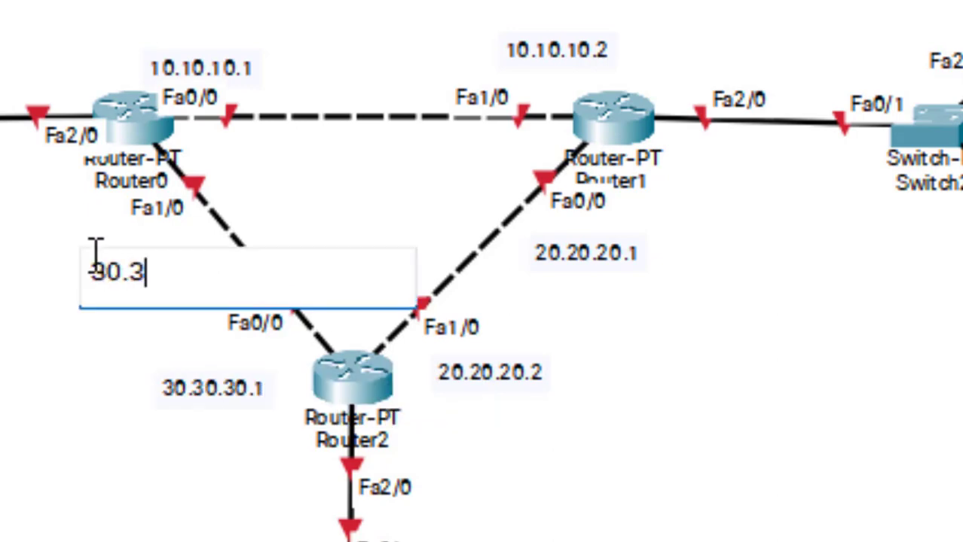
{"action": "type", "text": "0.30.2"}
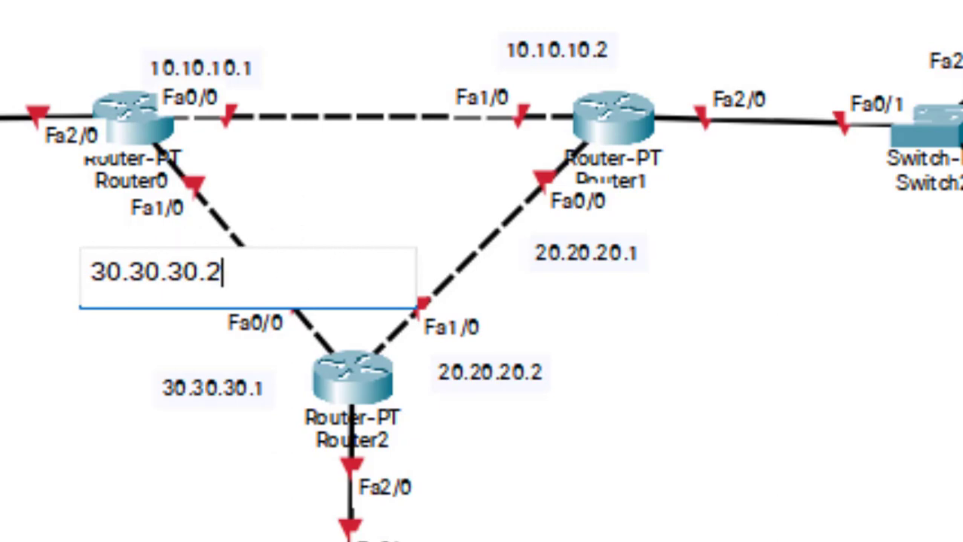
- Add the address note 192.50.100.3 beside Router0's Fa2/0 on the link to Switch0
{"action": "left_click", "coordinate": [4, 83]}
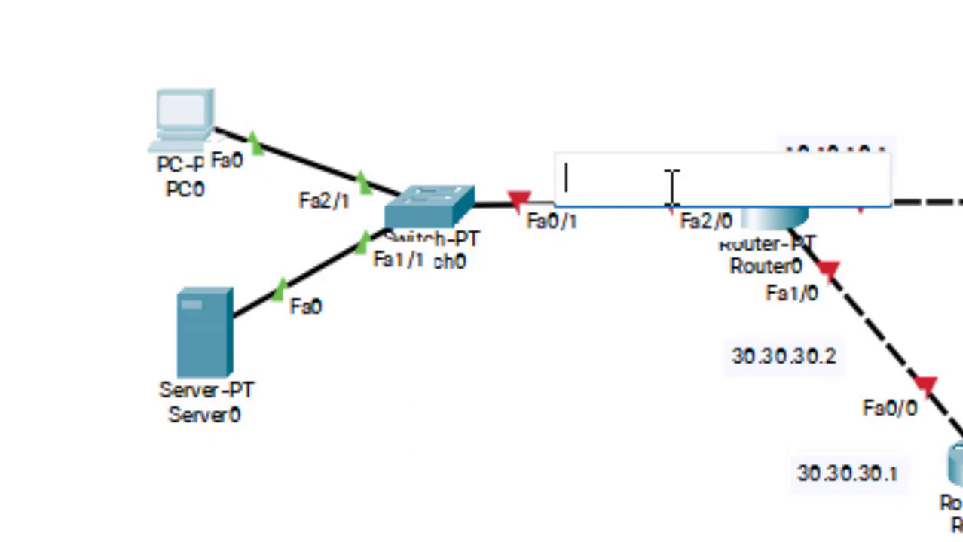
{"action": "type", "text": "192."}
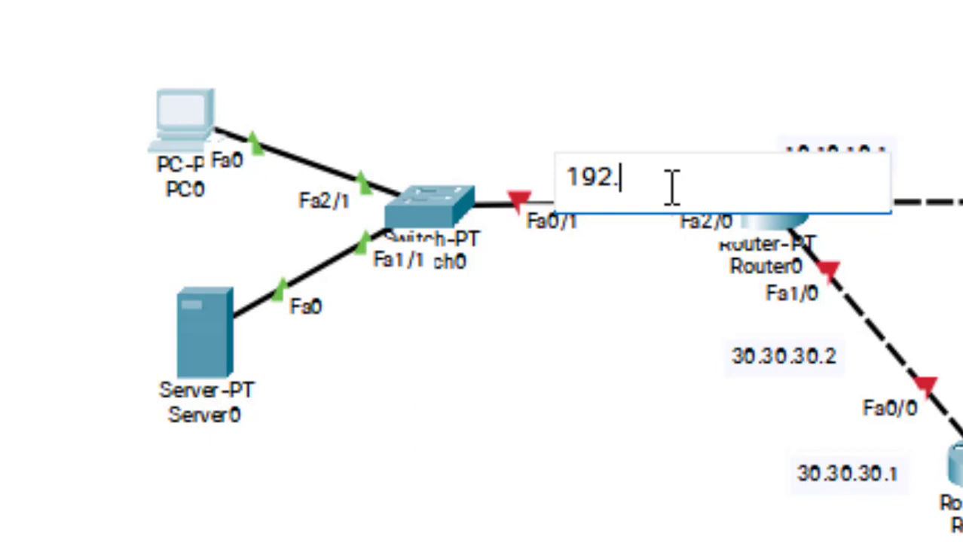
{"action": "type", "text": "50."}
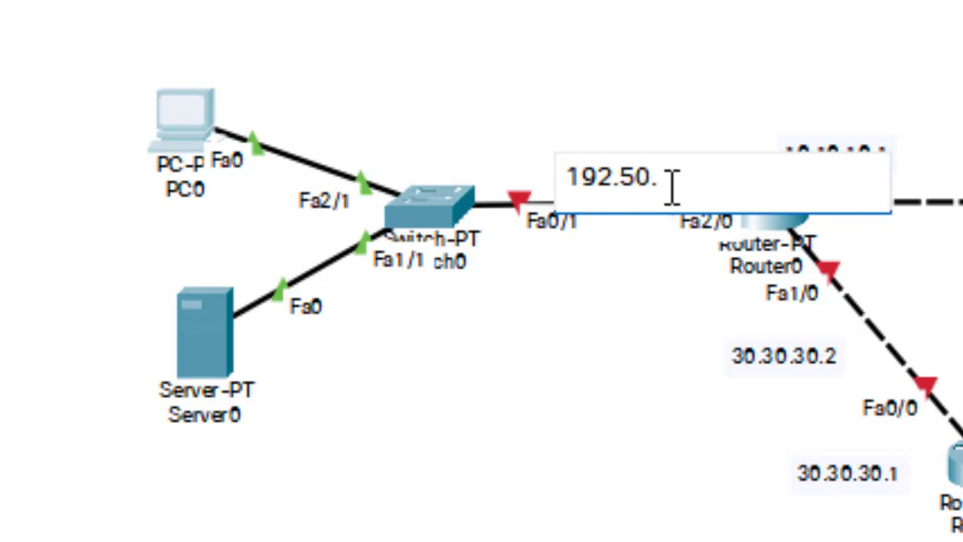
{"action": "type", "text": "100.3"}
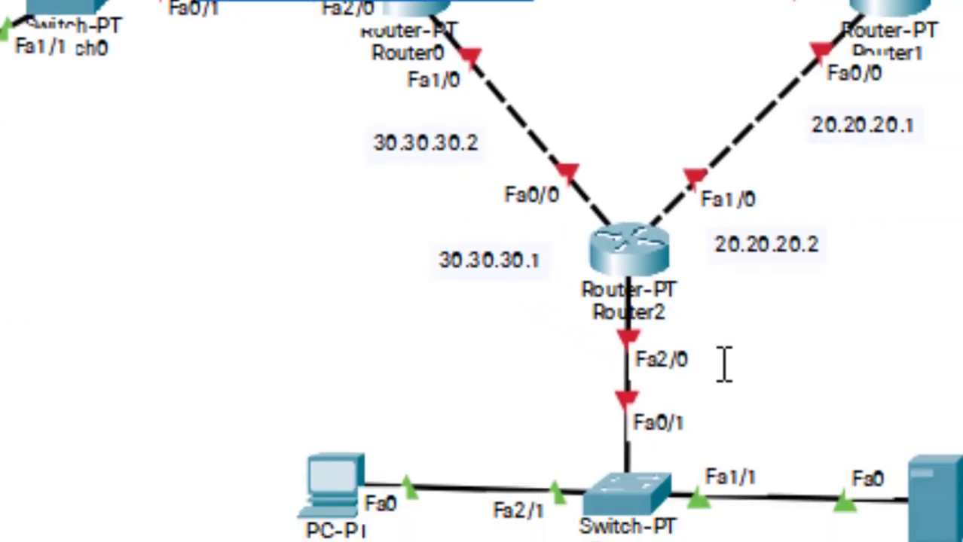
- Add the address note 192.200.100.3 beside Router2's Fa2/0 on the link to Switch1
{"action": "left_click", "coordinate": [719, 339]}
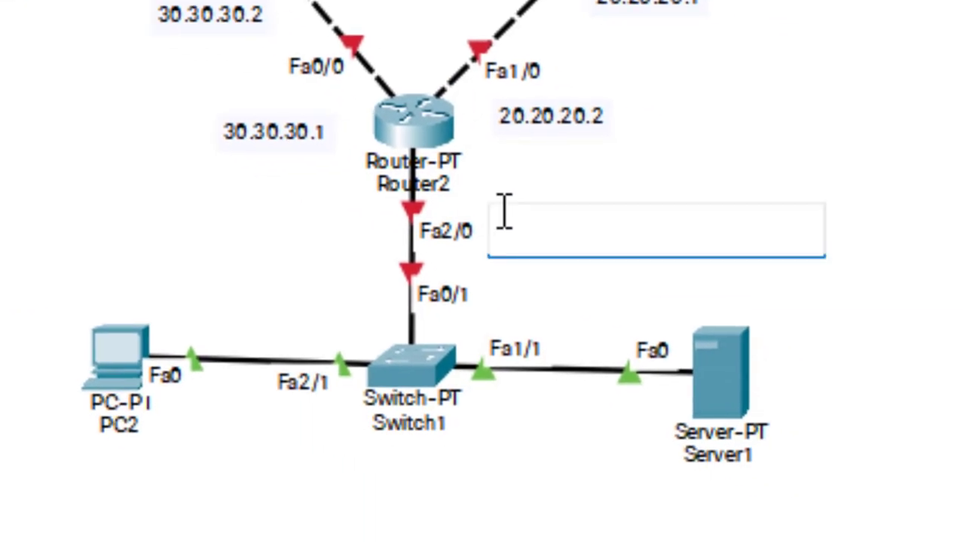
{"action": "type", "text": "192."}
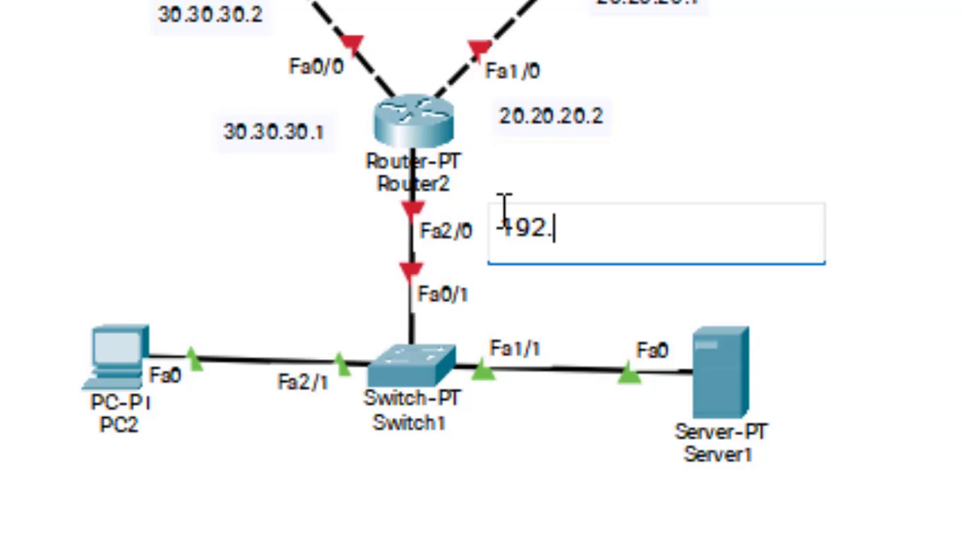
{"action": "type", "text": "200."}
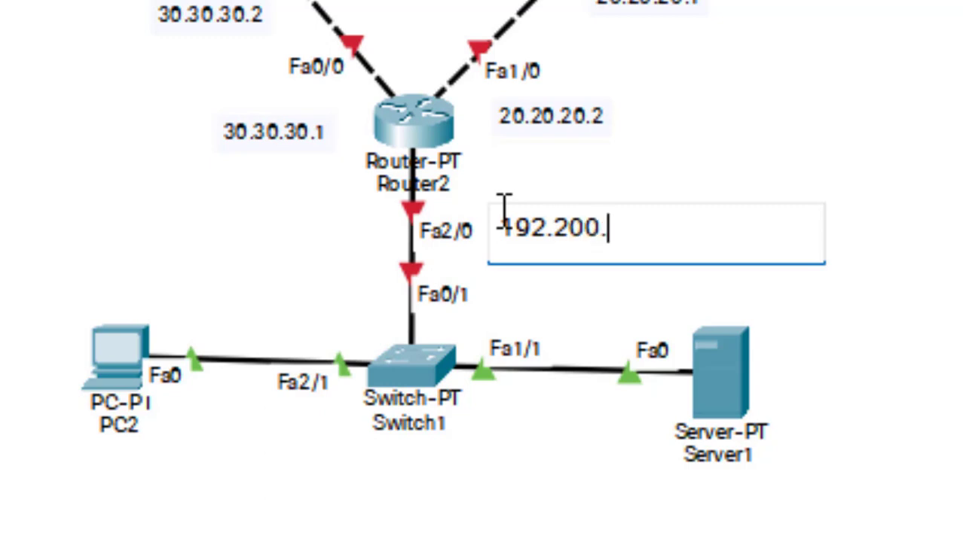
{"action": "type", "text": "100.3"}
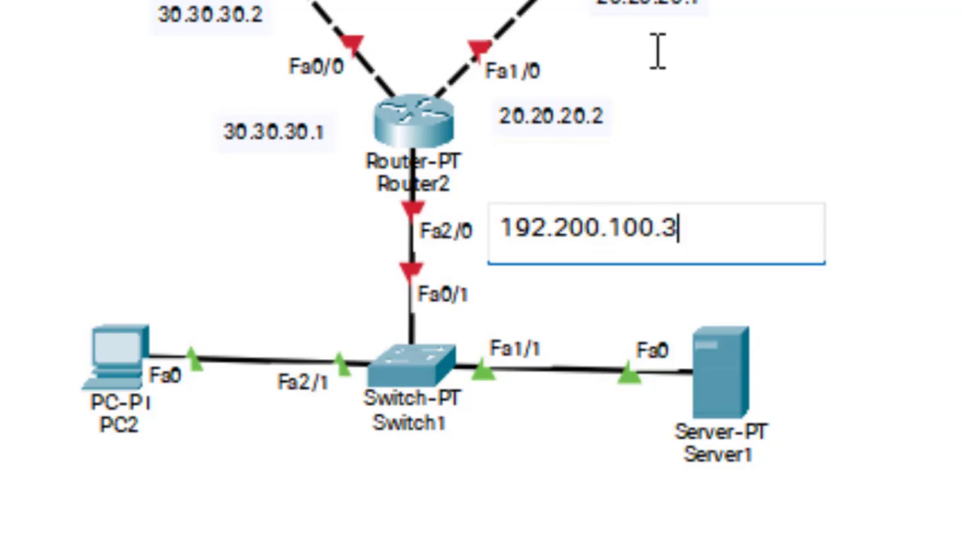
- Add the address note 192.100.100.3 beside Router1's Fa2/0 on the link to Switch2
{"action": "left_click", "coordinate": [297, 182]}
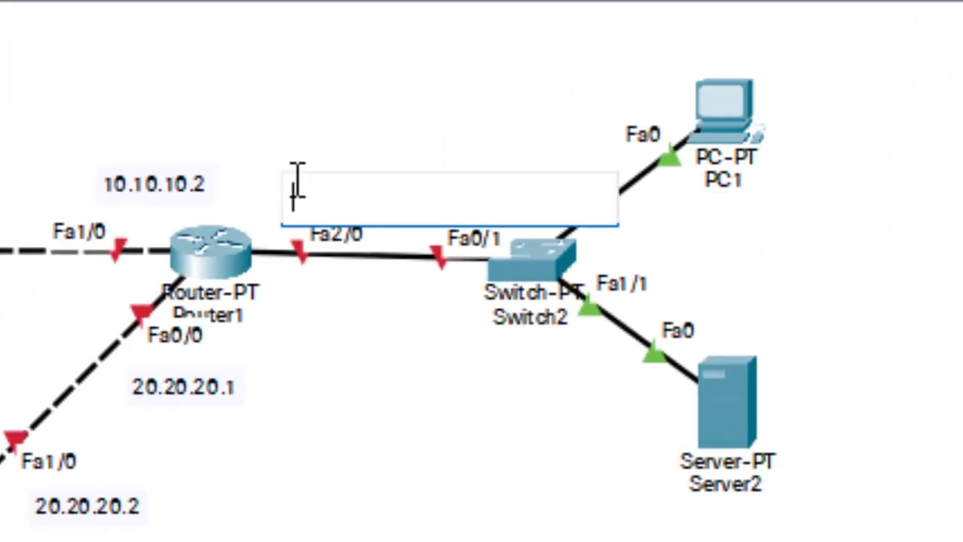
{"action": "type", "text": "192."}
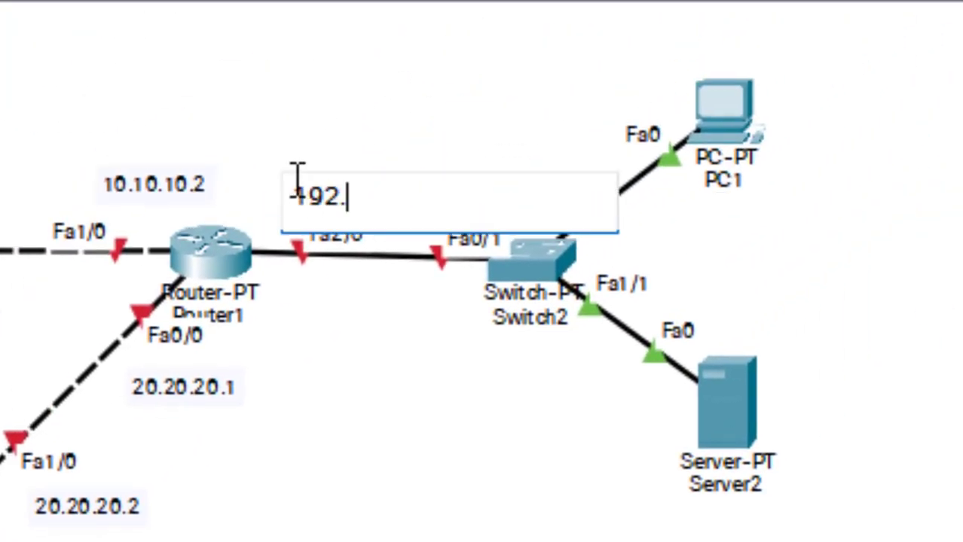
{"action": "type", "text": "100"}
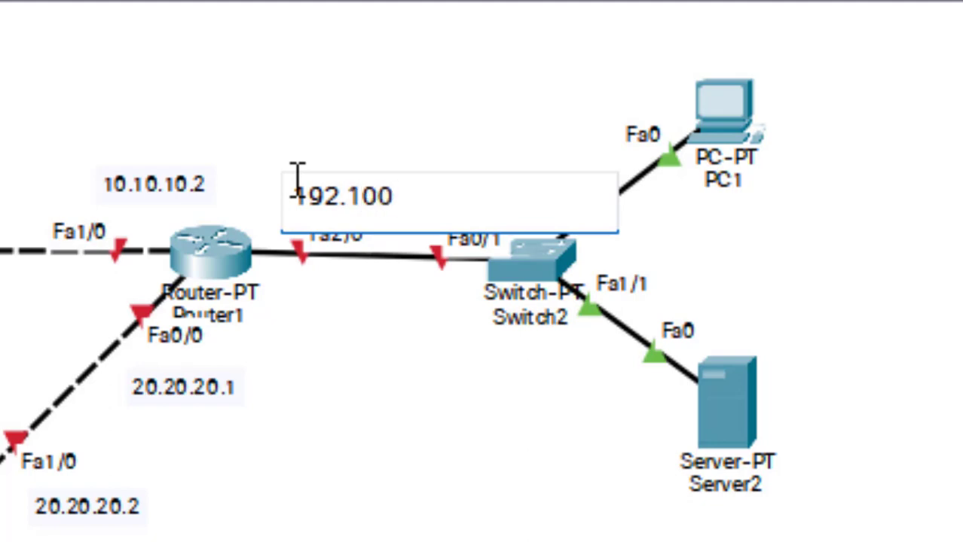
{"action": "type", "text": ".100.3"}
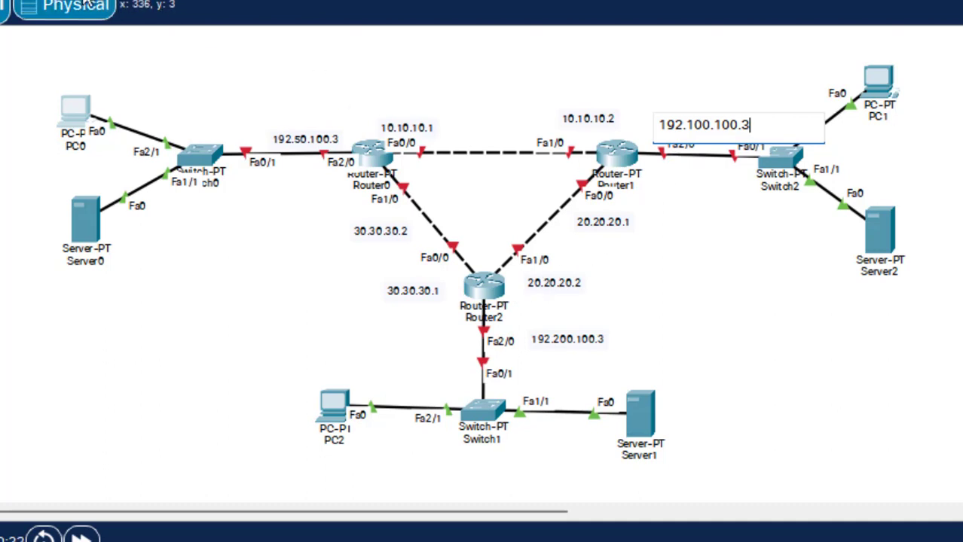
{"action": "key", "text": "Return"}
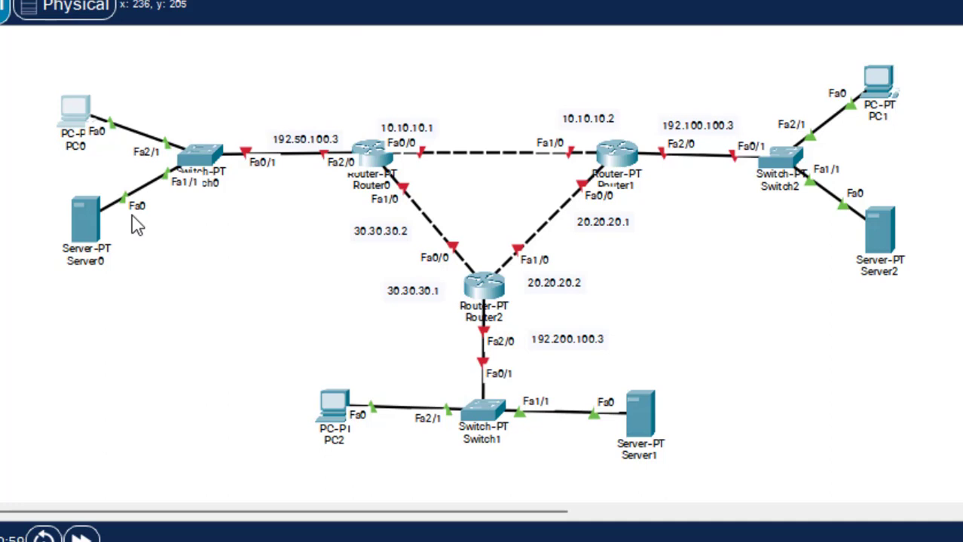
- Give Server0 the static IPv4 address 192.50.100.1 with subnet mask 255.255.255.0
{"action": "left_click", "coordinate": [88, 226]}
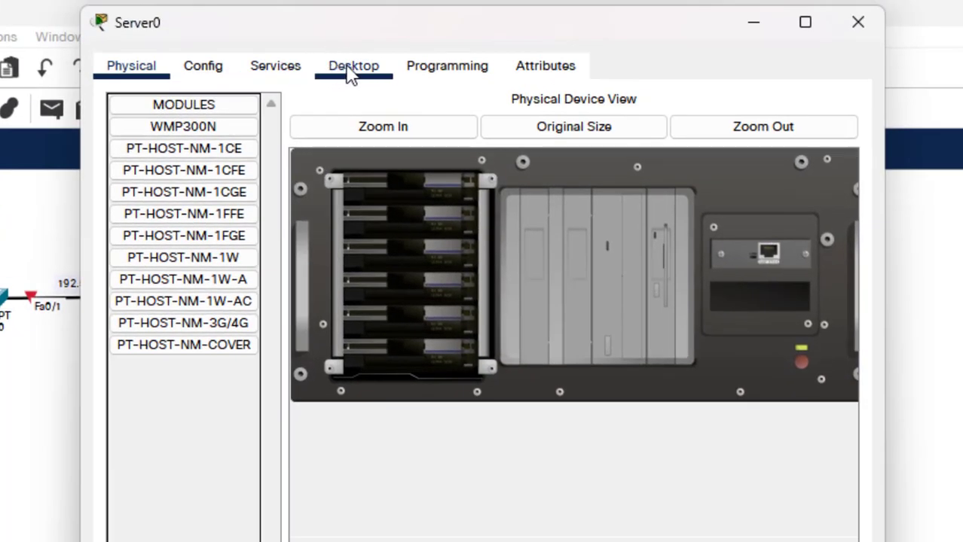
{"action": "left_click", "coordinate": [358, 67]}
{"action": "left_click", "coordinate": [188, 170]}
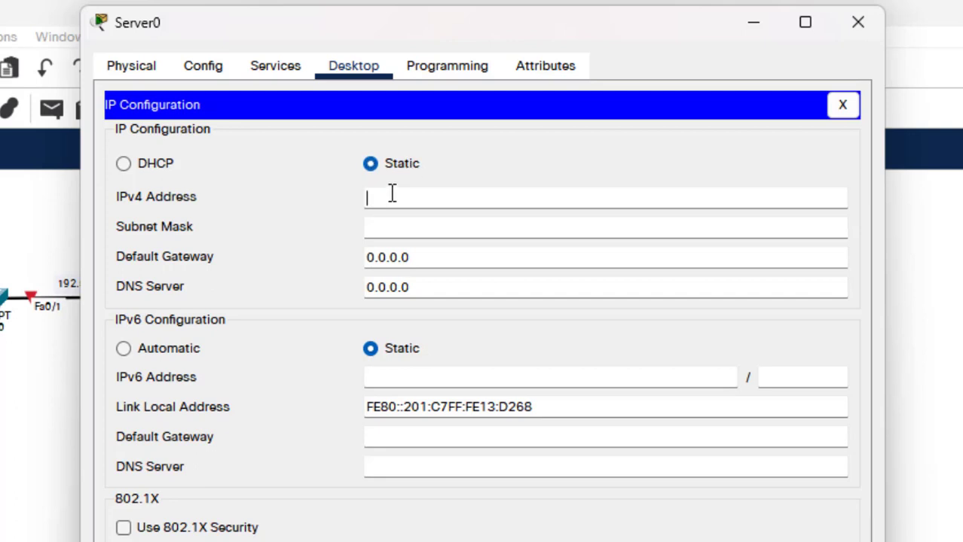
{"action": "type", "text": "192.50.100.1"}
{"action": "left_click", "coordinate": [385, 225]}
- Set Server0's IPv4 default gateway to 192.50.100.3
{"action": "left_click", "coordinate": [431, 257]}
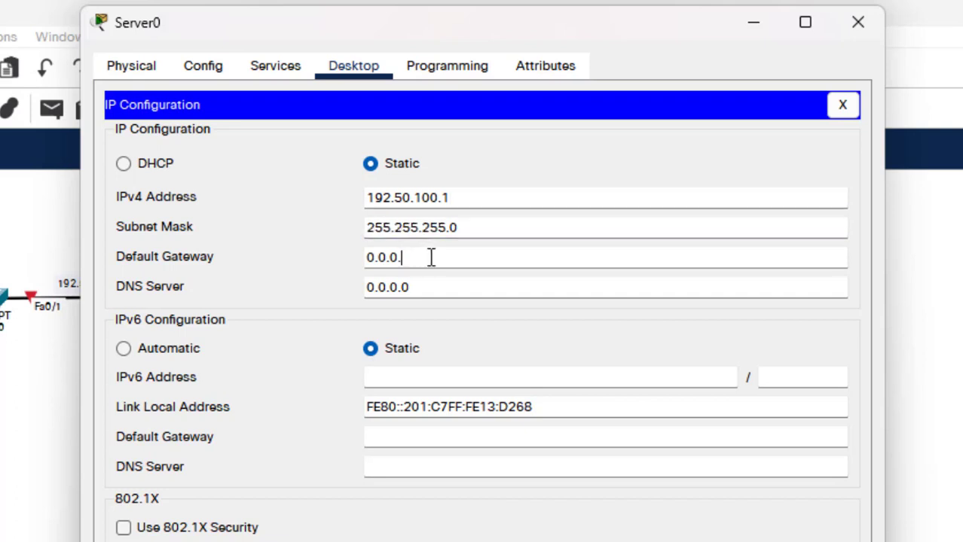
{"action": "key", "text": "BackSpace"}
{"action": "key", "text": "BackSpace"}
{"action": "key", "text": "BackSpace"}
{"action": "key", "text": "BackSpace"}
{"action": "key", "text": "BackSpace"}
{"action": "key", "text": "BackSpace"}
{"action": "left_click", "coordinate": [479, 226]}
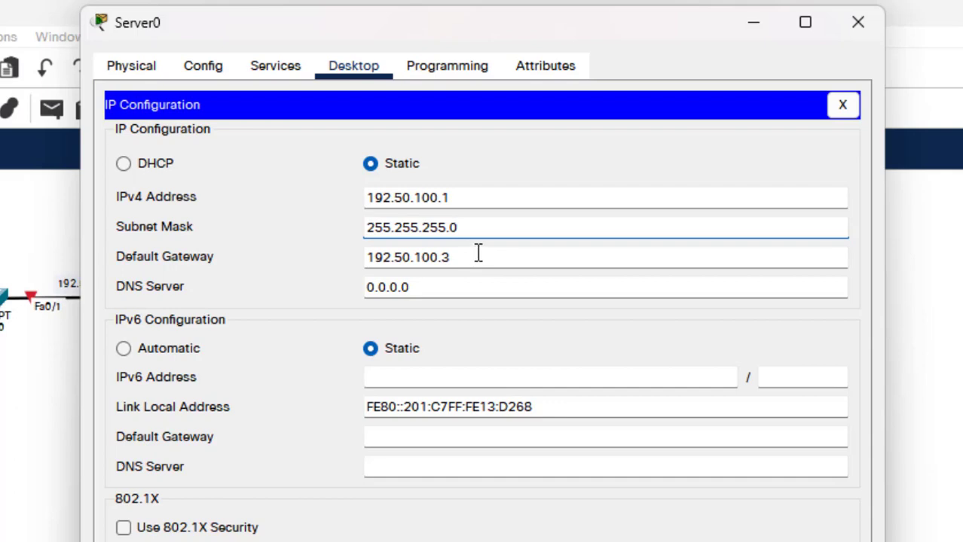
- Turn on the DHCP service for FastEthernet0 on Server0
{"action": "left_click", "coordinate": [271, 73]}
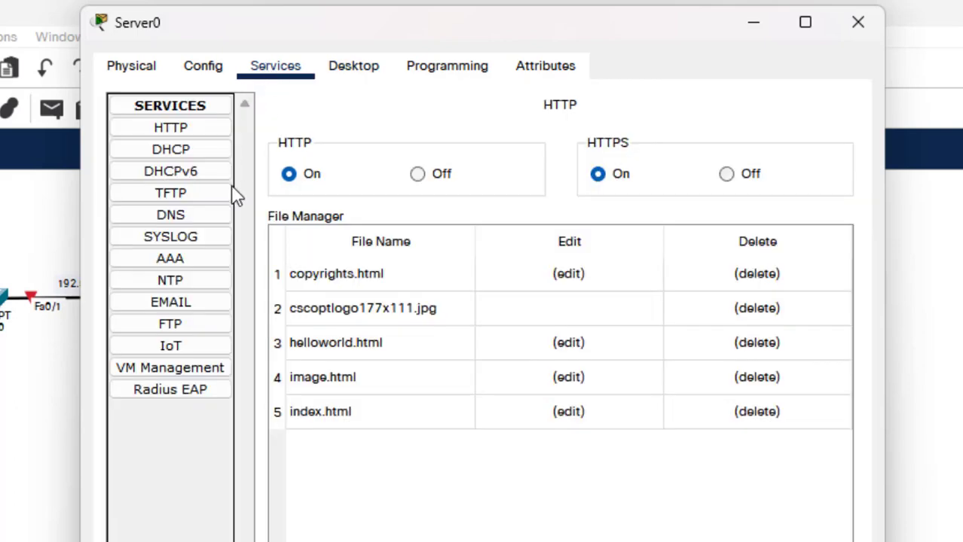
{"action": "left_click", "coordinate": [195, 153]}
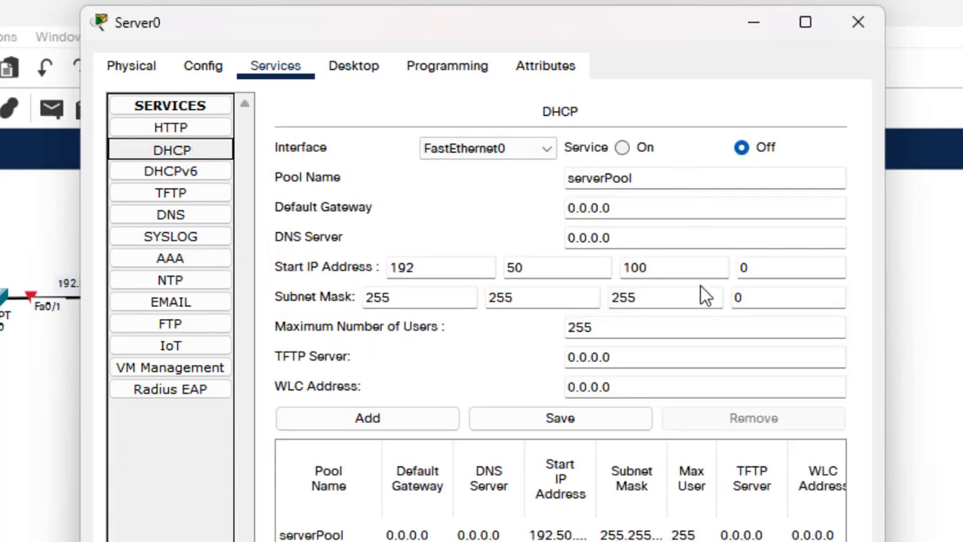
{"action": "left_click", "coordinate": [578, 538]}
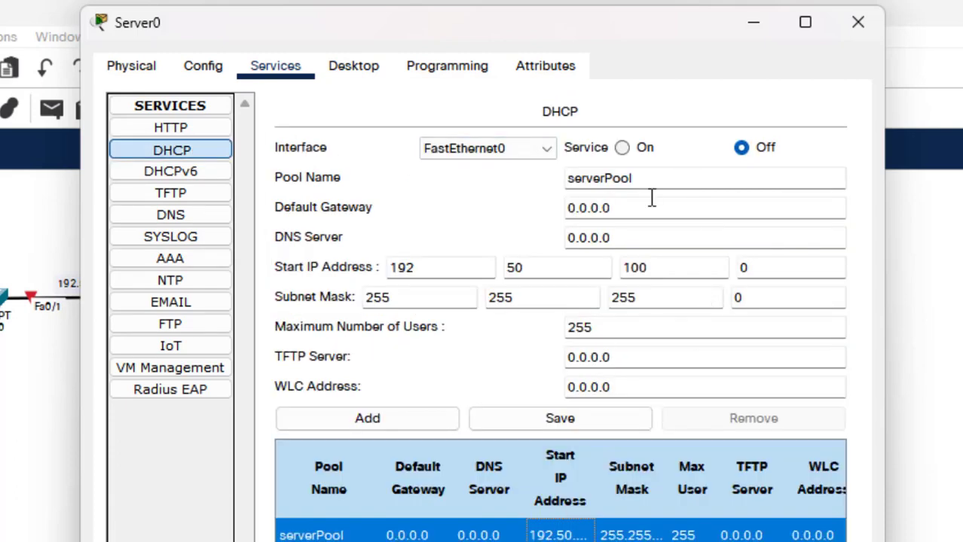
{"action": "left_click", "coordinate": [623, 148]}
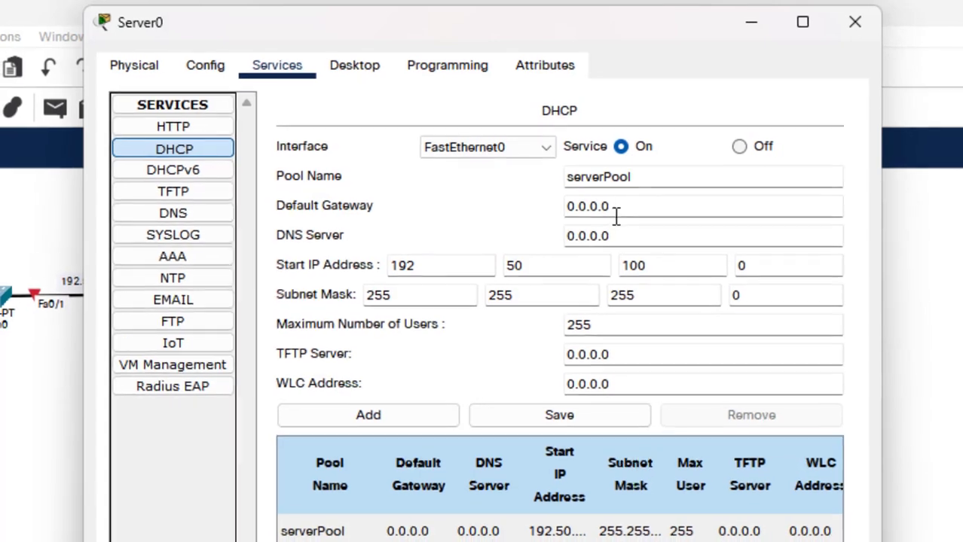
- Set the default gateway of Server0's serverPool DHCP pool to 192.50.100.3, save the pool and close the server's window
{"action": "left_click", "coordinate": [624, 211]}
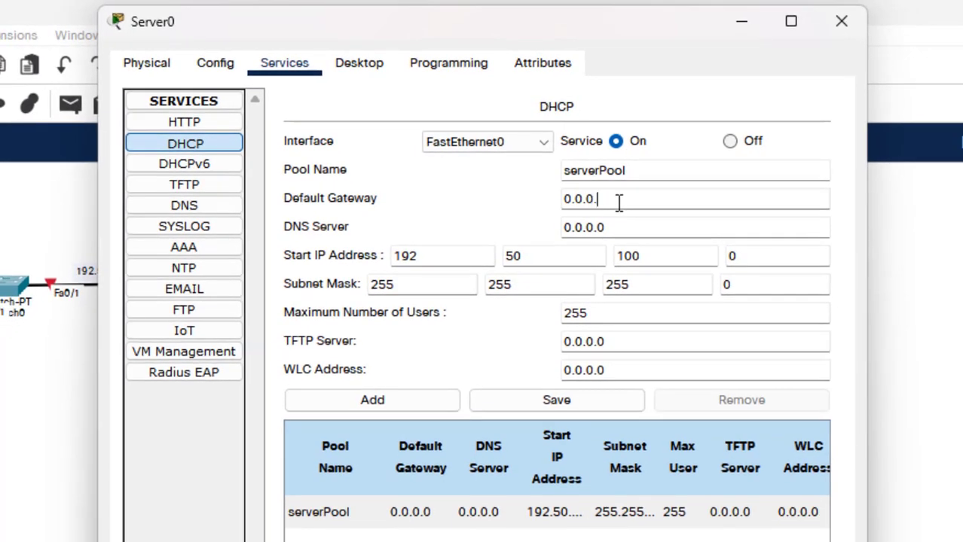
{"action": "key", "text": "BackSpace"}
{"action": "key", "text": "BackSpace"}
{"action": "key", "text": "BackSpace"}
{"action": "key", "text": "BackSpace"}
{"action": "key", "text": "BackSpace"}
{"action": "key", "text": "BackSpace"}
{"action": "type", "text": "192.50.100"}
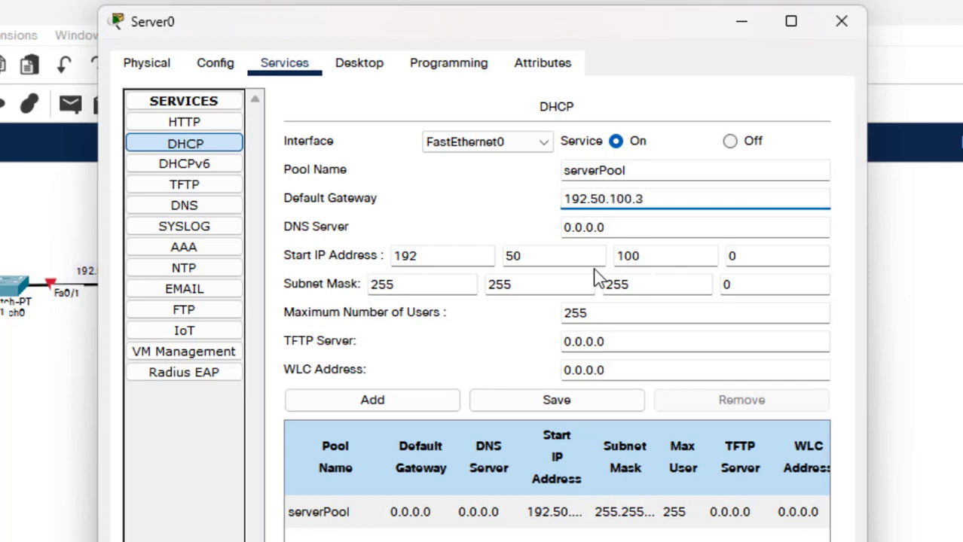
{"action": "left_click", "coordinate": [566, 408]}
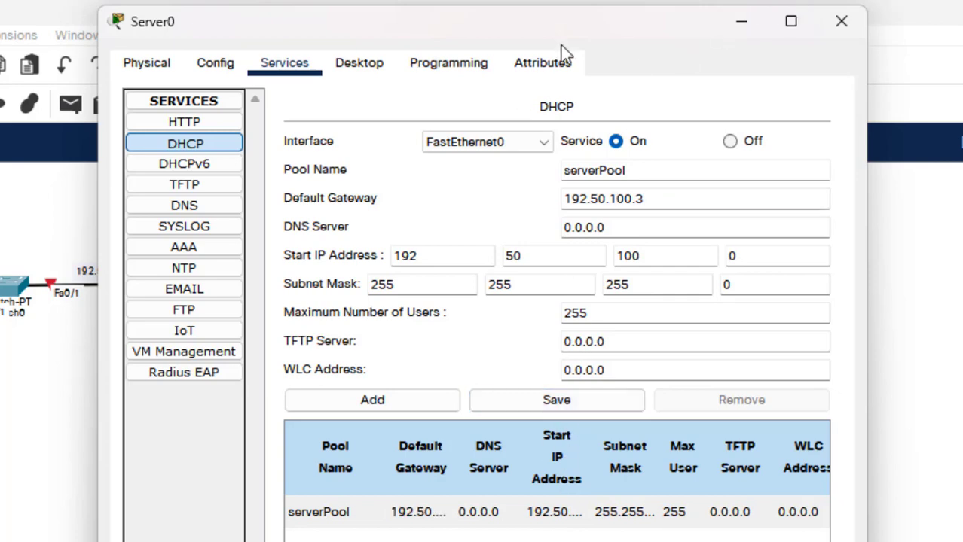
{"action": "left_click", "coordinate": [838, 20]}
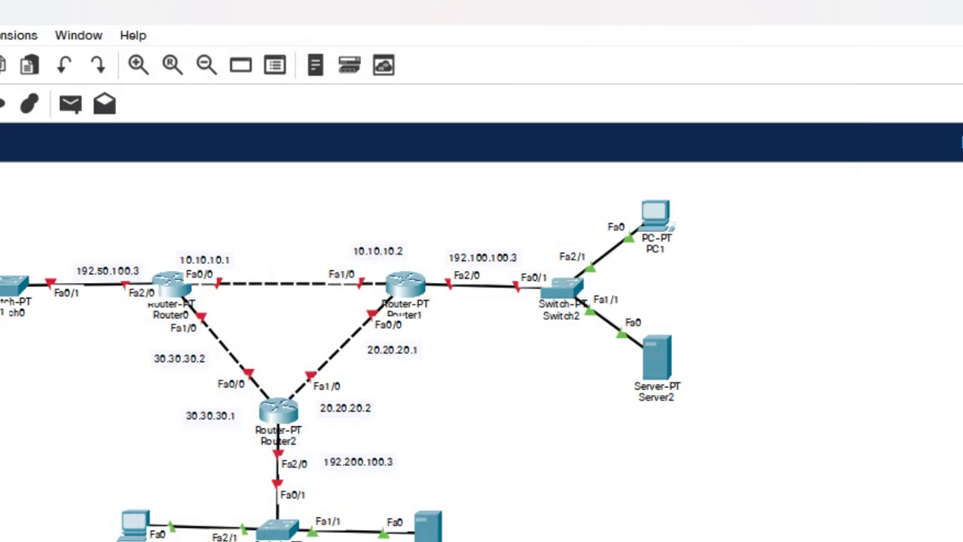
- Switch PC0's IPv4 configuration to DHCP and close its window
{"action": "left_click", "coordinate": [1, 215]}
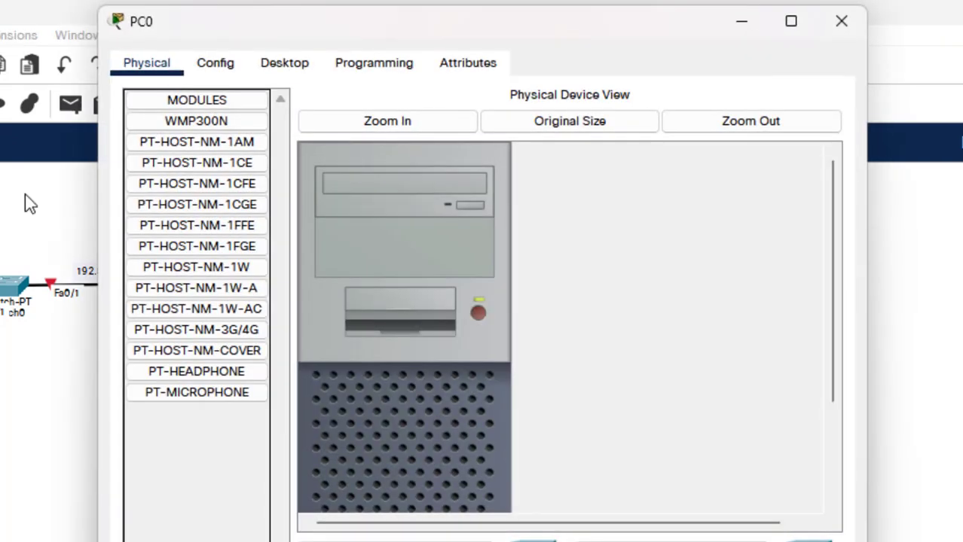
{"action": "left_click", "coordinate": [300, 65]}
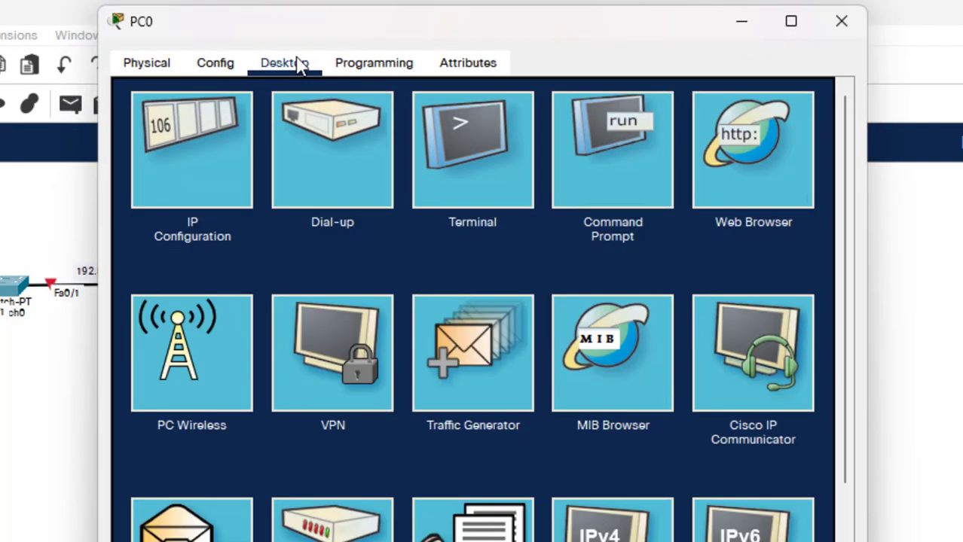
{"action": "left_click", "coordinate": [204, 134]}
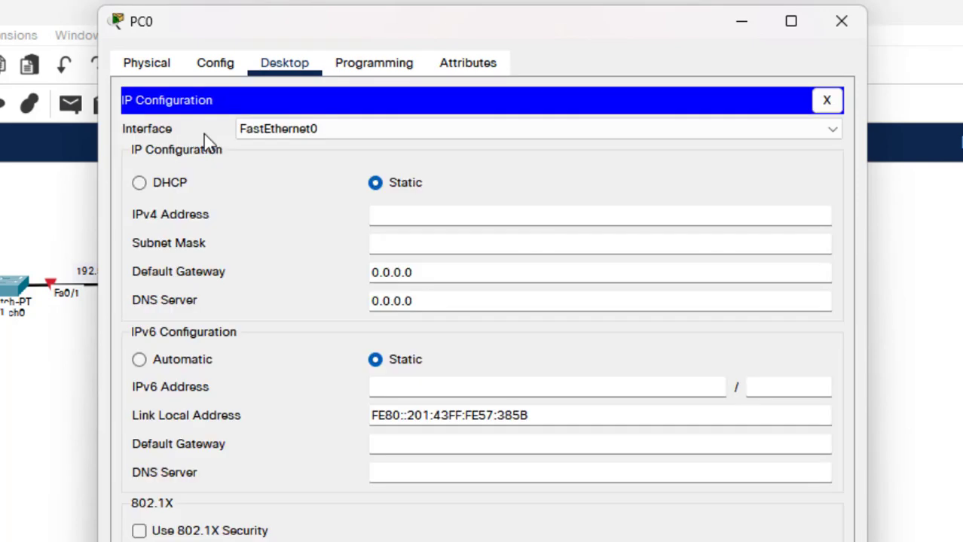
{"action": "left_click", "coordinate": [171, 188]}
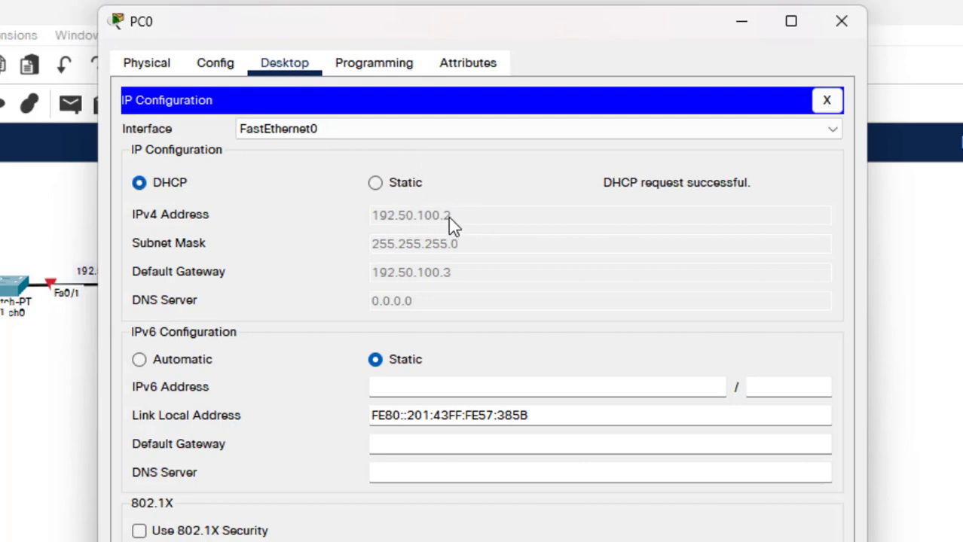
{"action": "left_click", "coordinate": [846, 18]}
- Open Router0's command line and decline the initial configuration dialog to reach the user prompt
{"action": "scroll", "coordinate": [451, 254], "scroll_direction": "down", "scroll_amount": 3}
{"action": "scroll", "coordinate": [453, 254], "scroll_direction": "up", "scroll_amount": 3}
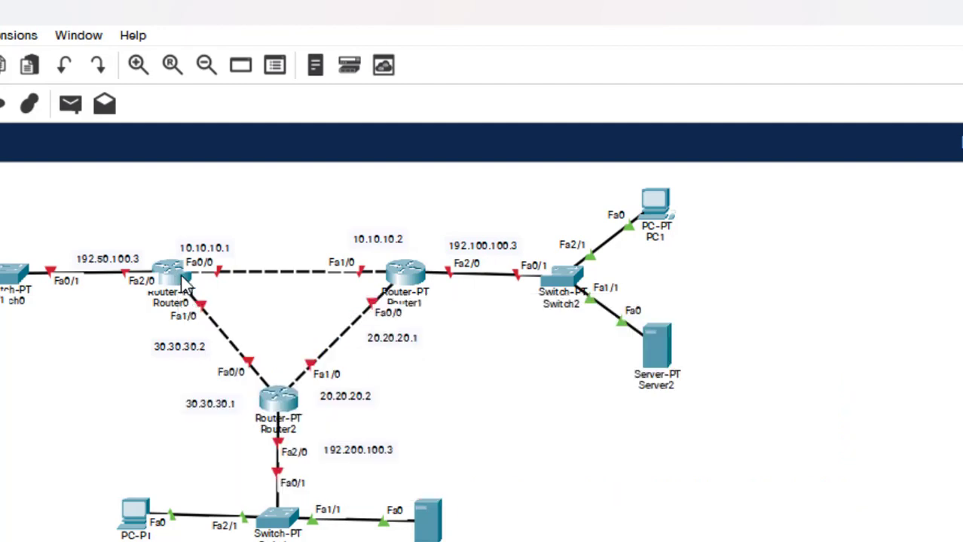
{"action": "mouse_move", "coordinate": [178, 286]}
{"action": "left_click", "coordinate": [175, 277]}
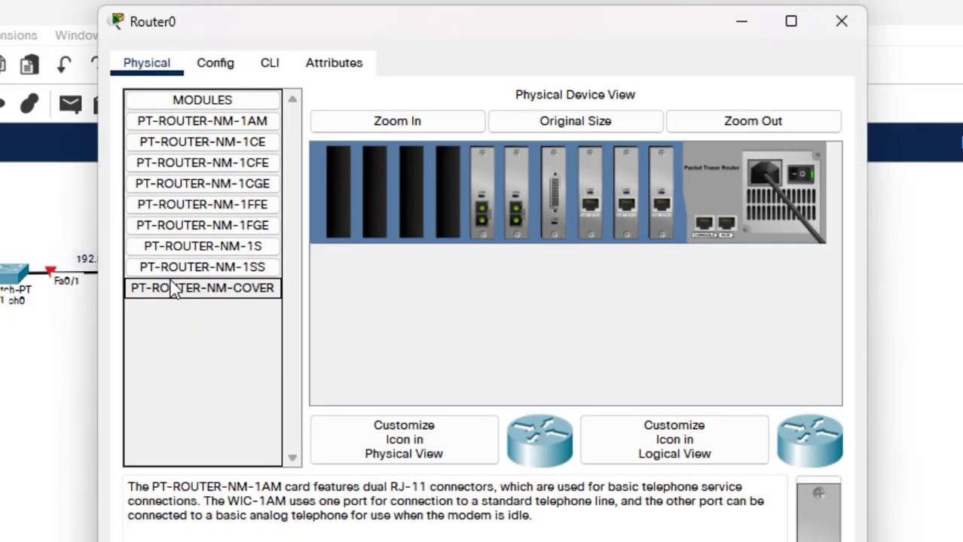
{"action": "left_click", "coordinate": [270, 67]}
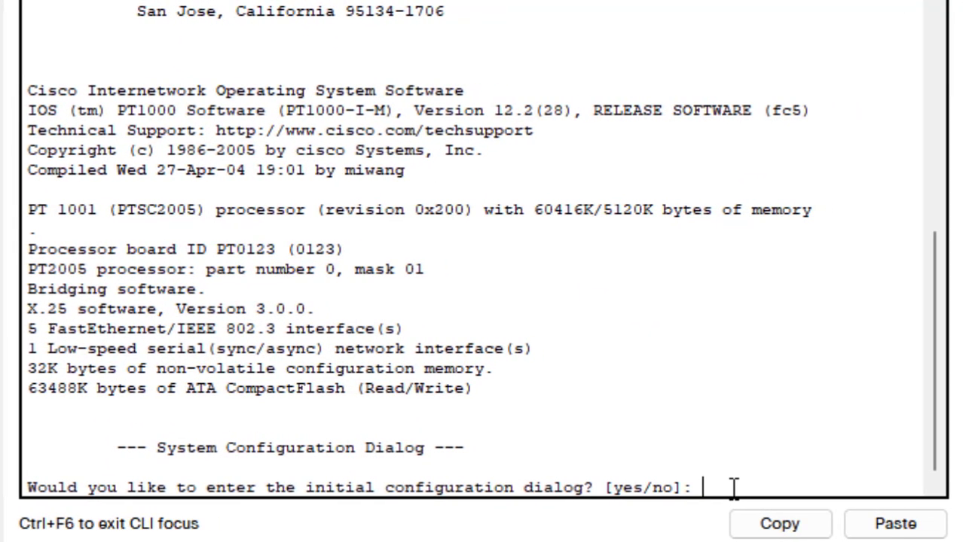
{"action": "type", "text": "N"}
{"action": "key", "text": "Return"}
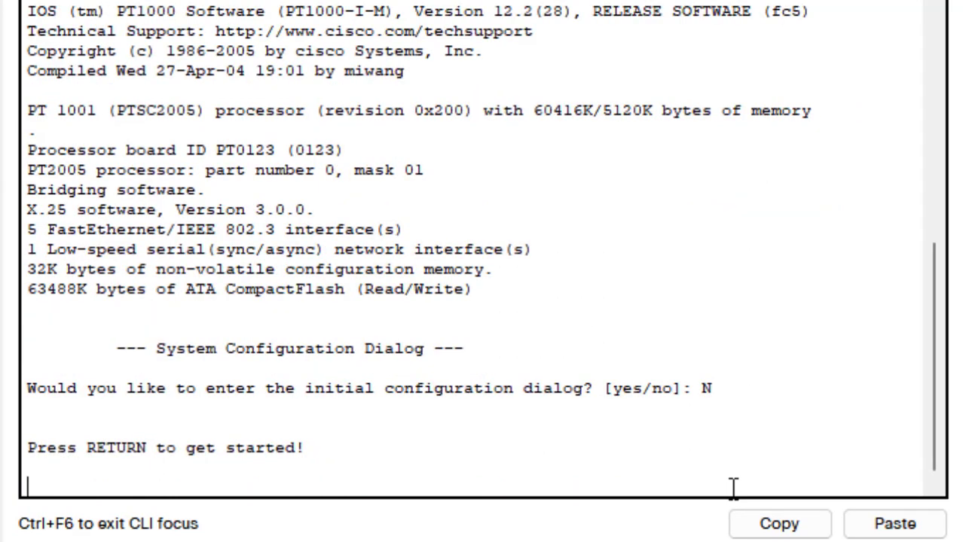
{"action": "key", "text": "Return"}
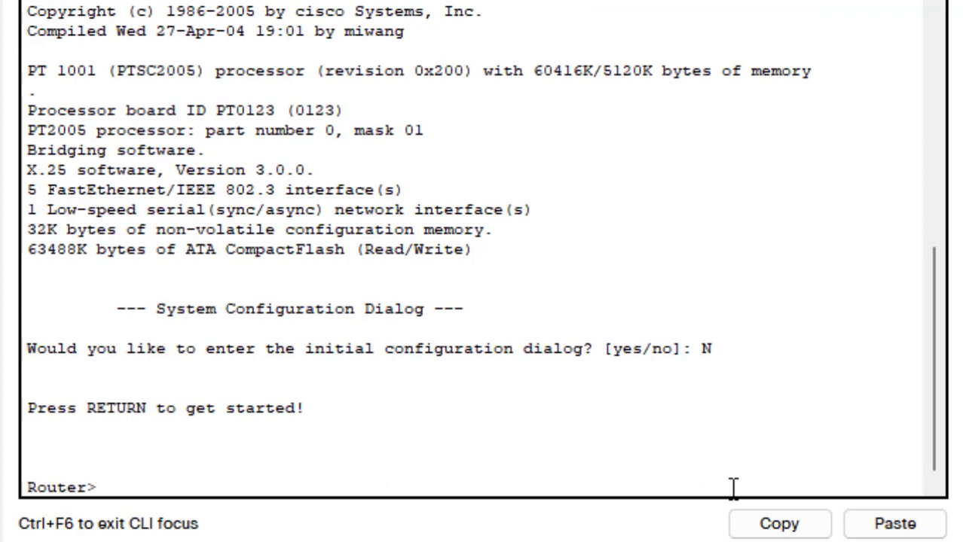
- Enter privileged mode and then global configuration mode on Router0
{"action": "type", "text": "en"}
{"action": "key", "text": "Return"}
{"action": "type", "text": "conf t"}
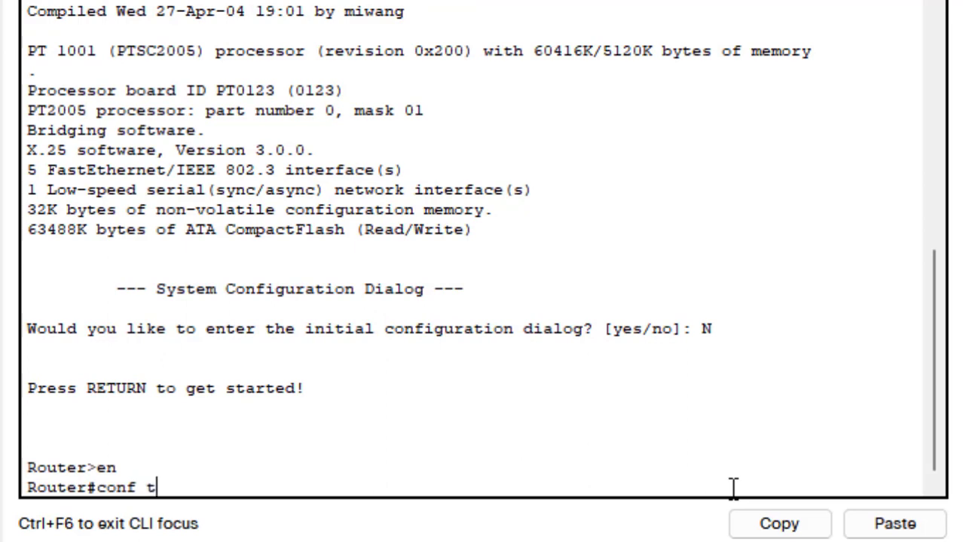
{"action": "key", "text": "Return"}
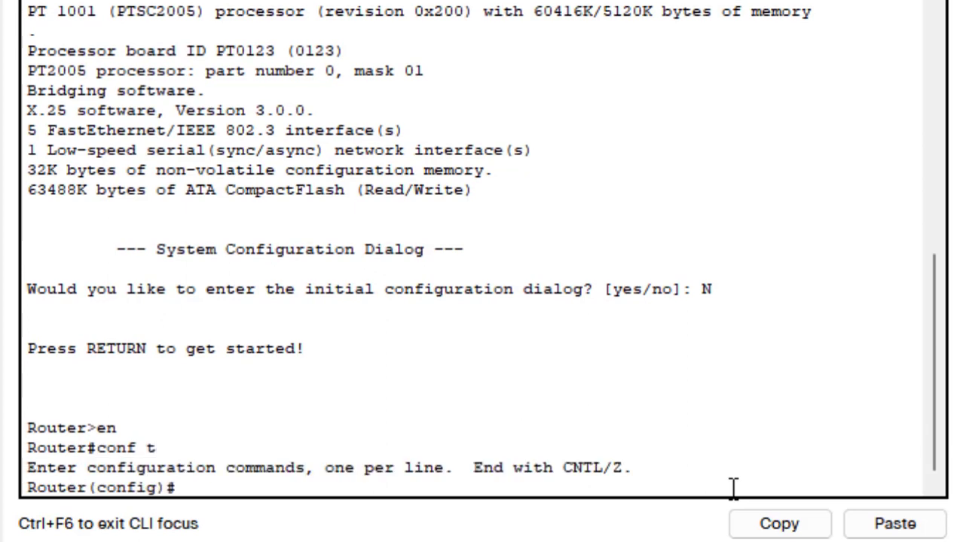
- Assign IP address 10.10.10.1 with mask 255.255.255.252 to Router0's FastEthernet0/0 interface
{"action": "type", "text": "int fa0/0"}
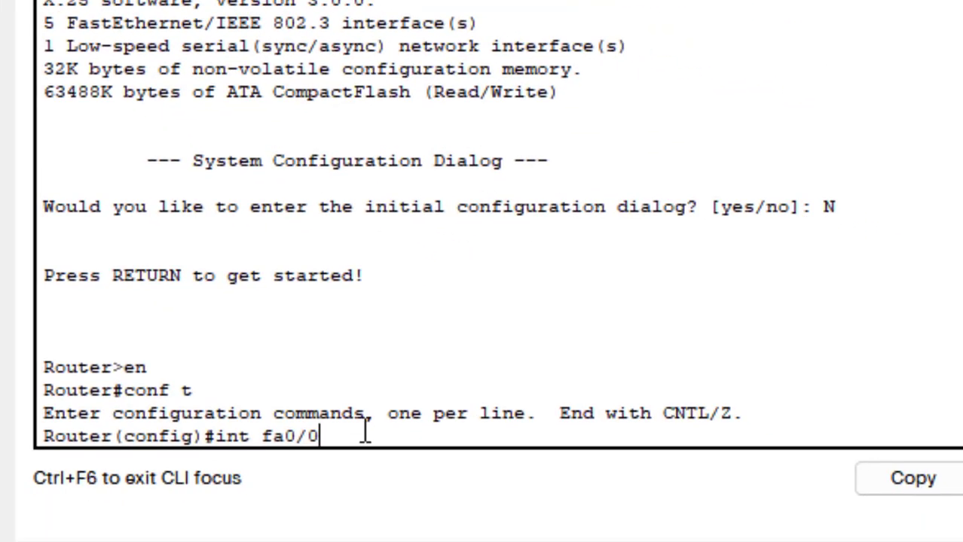
{"action": "key", "text": "Return"}
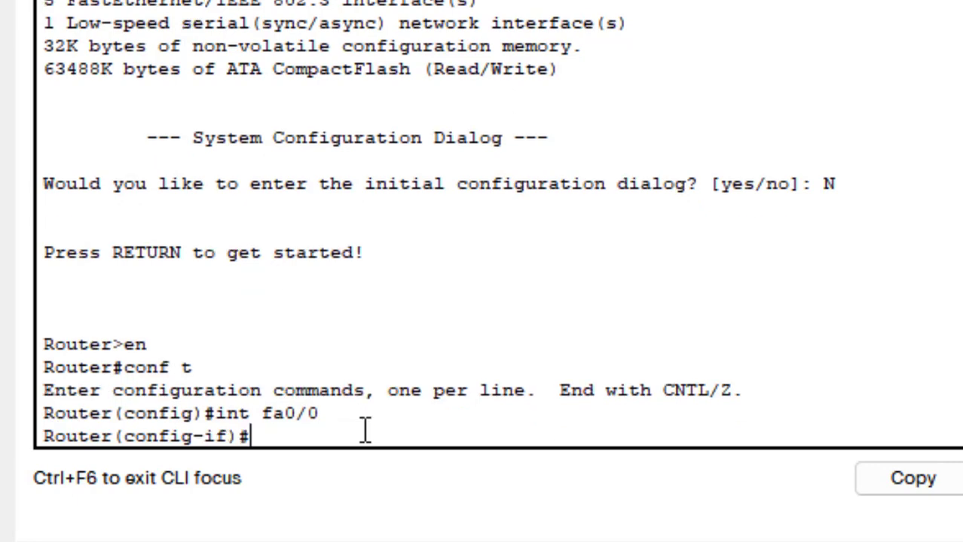
{"action": "type", "text": "ip address"}
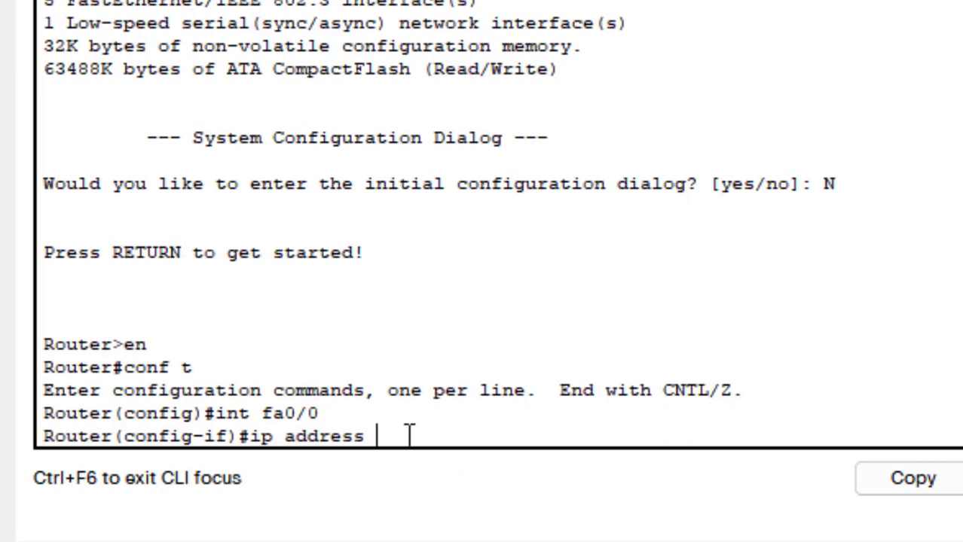
{"action": "type", "text": "10.10.10."}
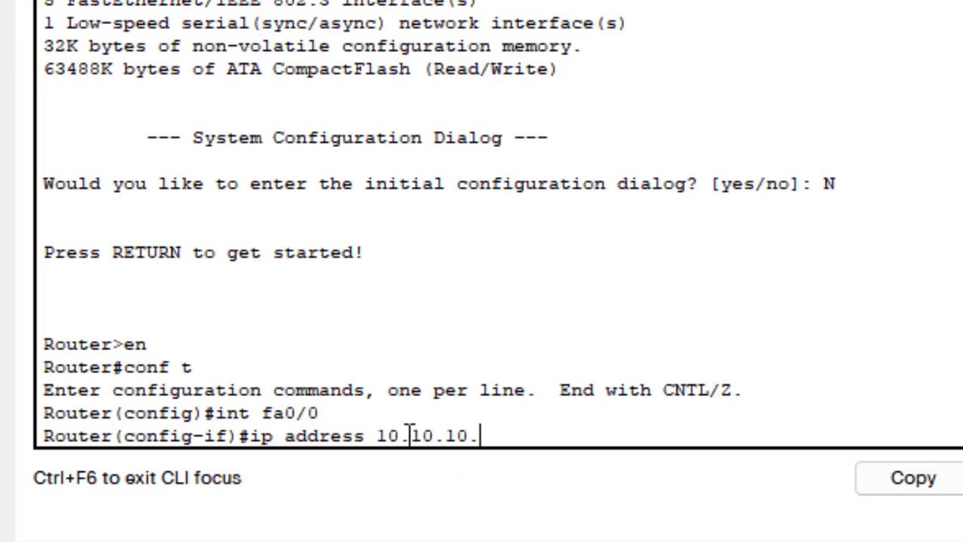
{"action": "type", "text": "100"}
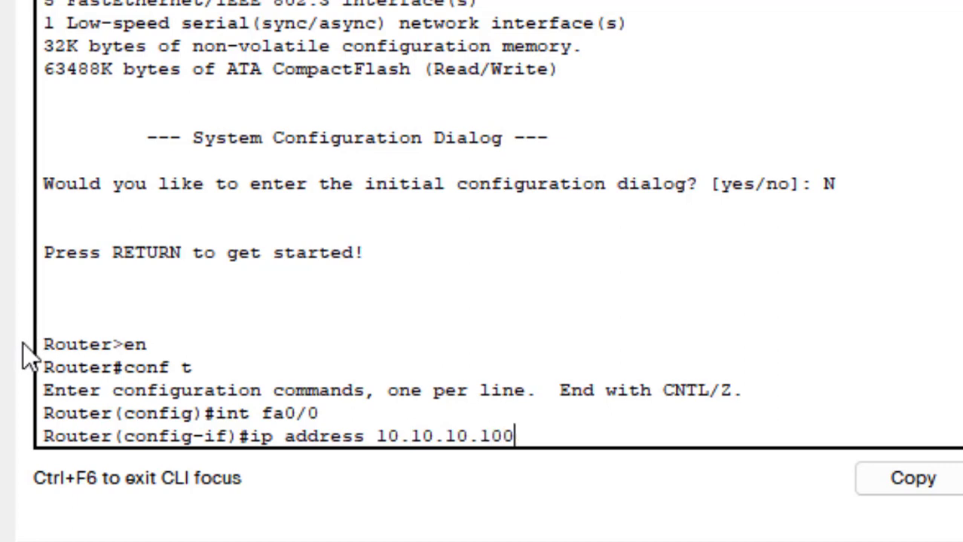
{"action": "key", "text": "BackSpace"}
{"action": "key", "text": "BackSpace"}
{"action": "type", "text": "2"}
{"action": "type", "text": "4"}
{"action": "key", "text": "BackSpace"}
{"action": "key", "text": "BackSpace"}
{"action": "type", "text": "55.255.255"}
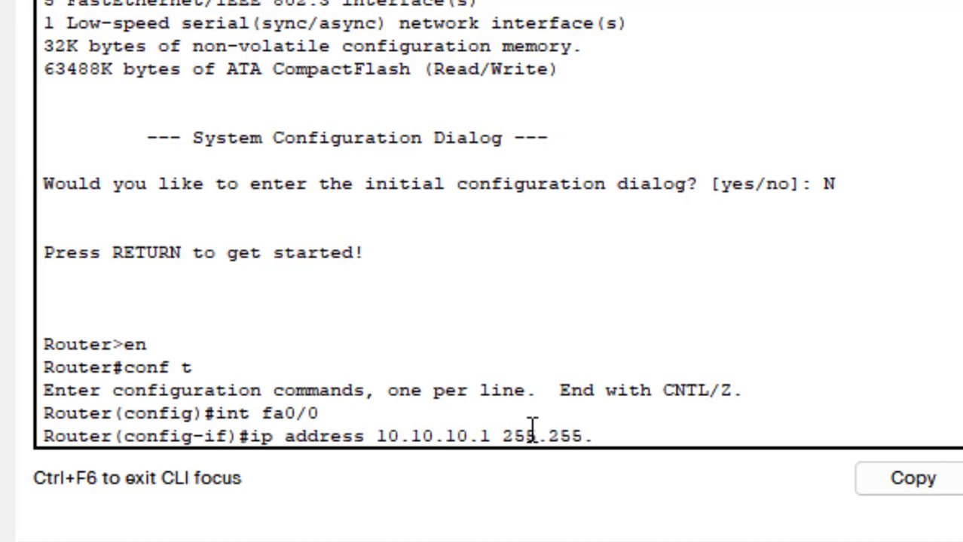
{"action": "type", "text": ".252"}
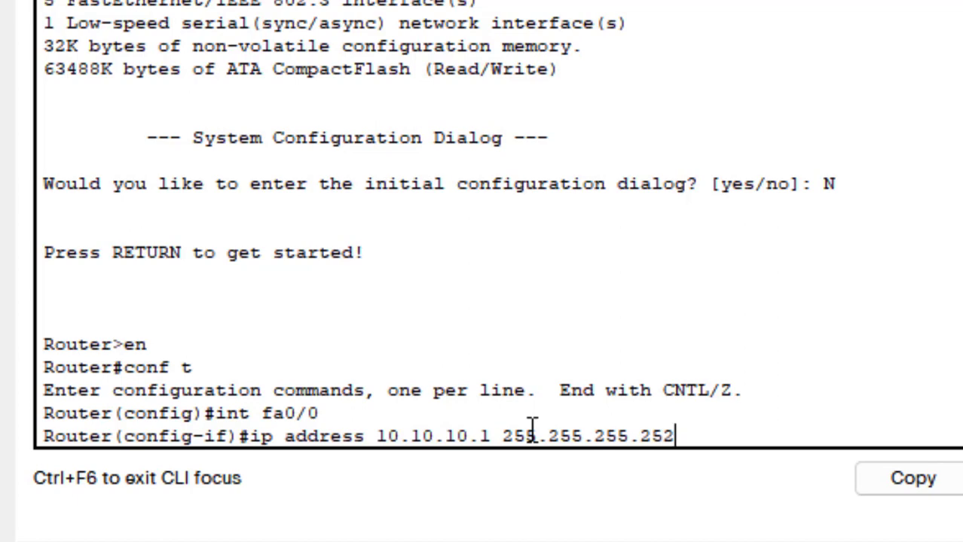
{"action": "key", "text": "Return"}
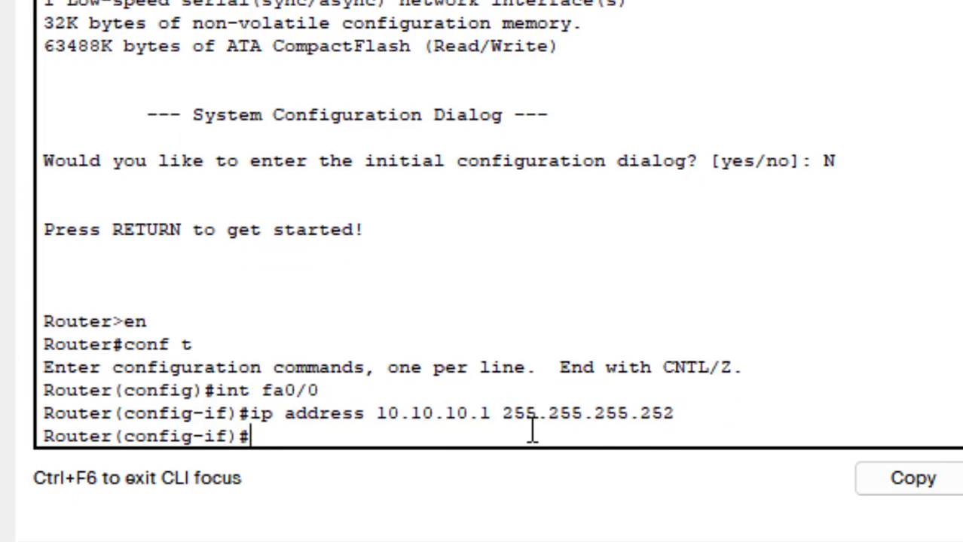
- Enable Router0's FastEthernet0/0 interface with the no shutdown command
{"action": "type", "text": "no sh"}
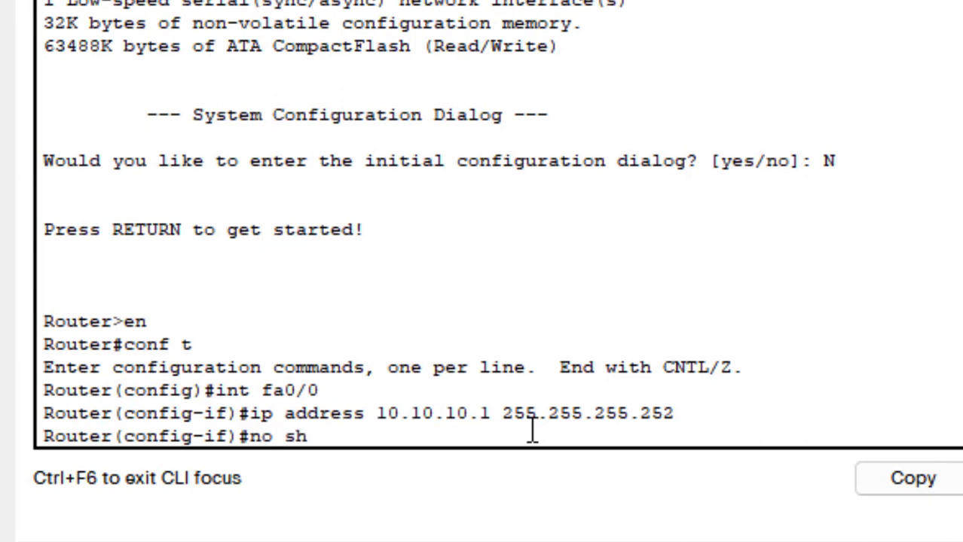
{"action": "key", "text": "Return"}
{"action": "key", "text": "Return"}
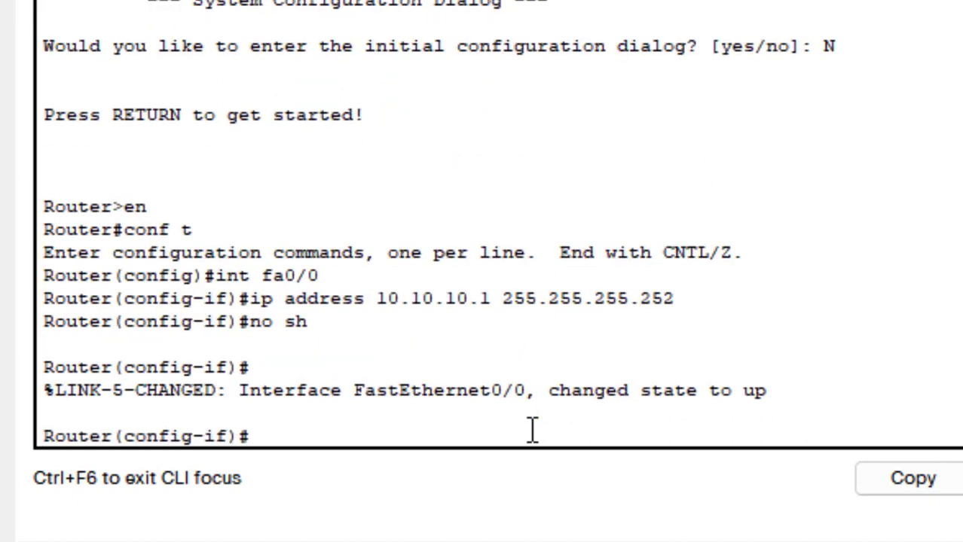
- Switch Router0's interface configuration to FastEthernet1/0
{"action": "type", "text": "no sh"}
{"action": "key", "text": "Up"}
{"action": "key", "text": "Up"}
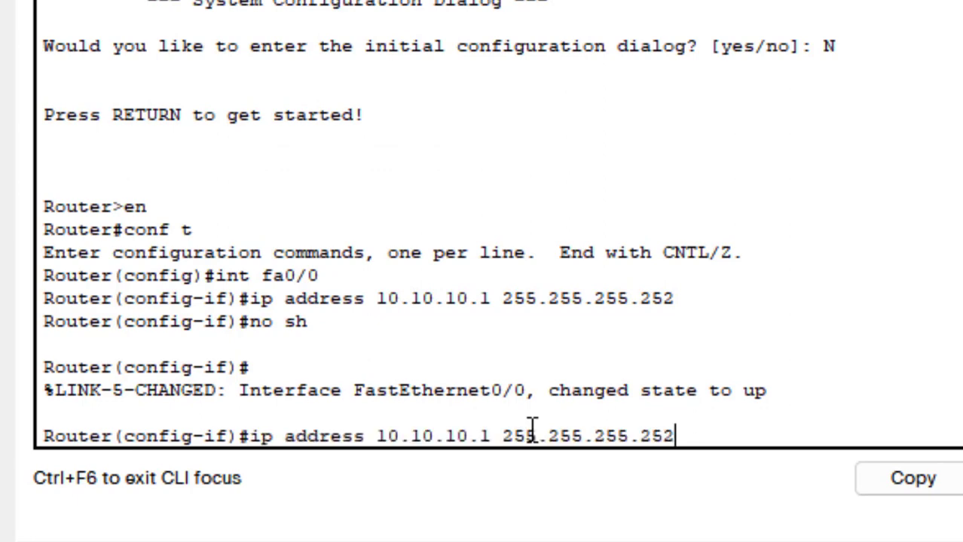
{"action": "key", "text": "Up"}
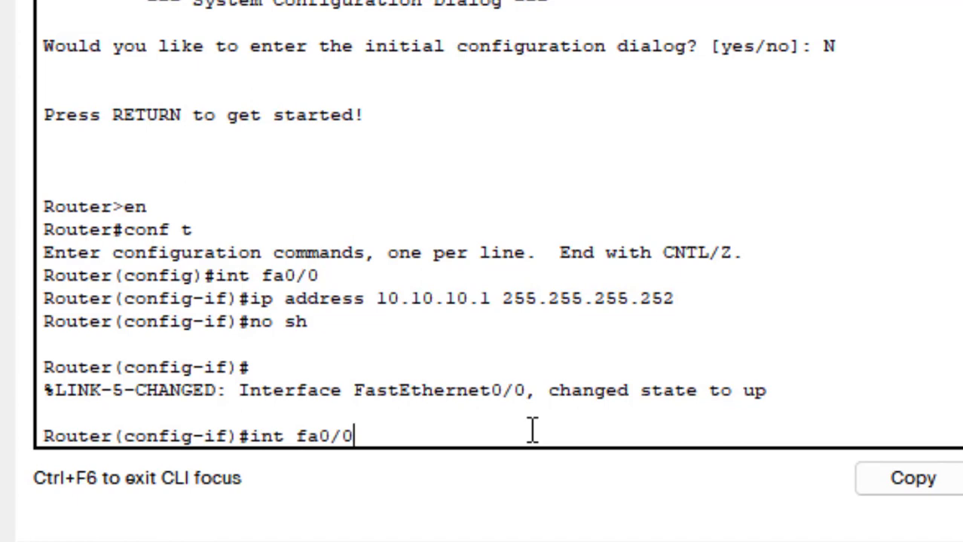
{"action": "key", "text": "Left"}
{"action": "key", "text": "Left"}
{"action": "key", "text": "BackSpace"}
{"action": "type", "text": "1"}
{"action": "key", "text": "Return"}
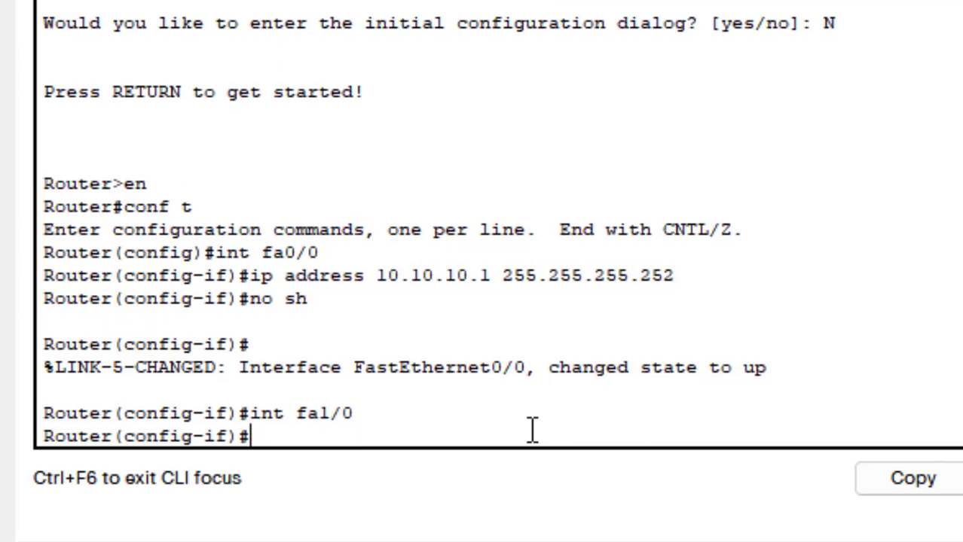
- Assign 30.30.30.2 with mask 255.255.255.252 to Router0's FastEthernet1/0 interface and enable it
{"action": "key", "text": "Up"}
{"action": "key", "text": "Up"}
{"action": "key", "text": "Up"}
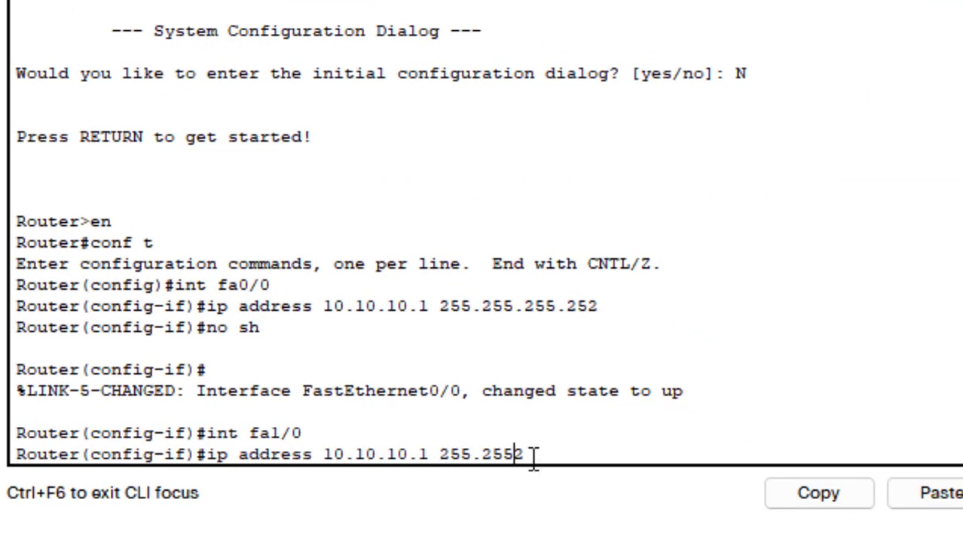
{"action": "type", "text": "5.255.255.252"}
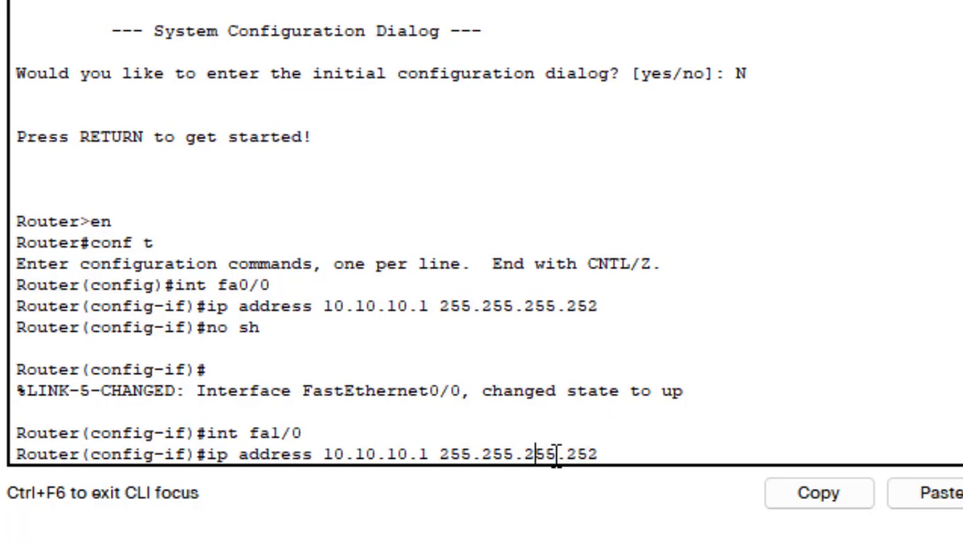
{"action": "key", "text": "Left"}
{"action": "key", "text": "Left"}
{"action": "key", "text": "Left"}
{"action": "key", "text": "Left"}
{"action": "key", "text": "Left"}
{"action": "key", "text": "Left"}
{"action": "key", "text": "Left"}
{"action": "key", "text": "Left"}
{"action": "key", "text": "Left"}
{"action": "key", "text": "Left"}
{"action": "key", "text": "BackSpace"}
{"action": "key", "text": "BackSpace"}
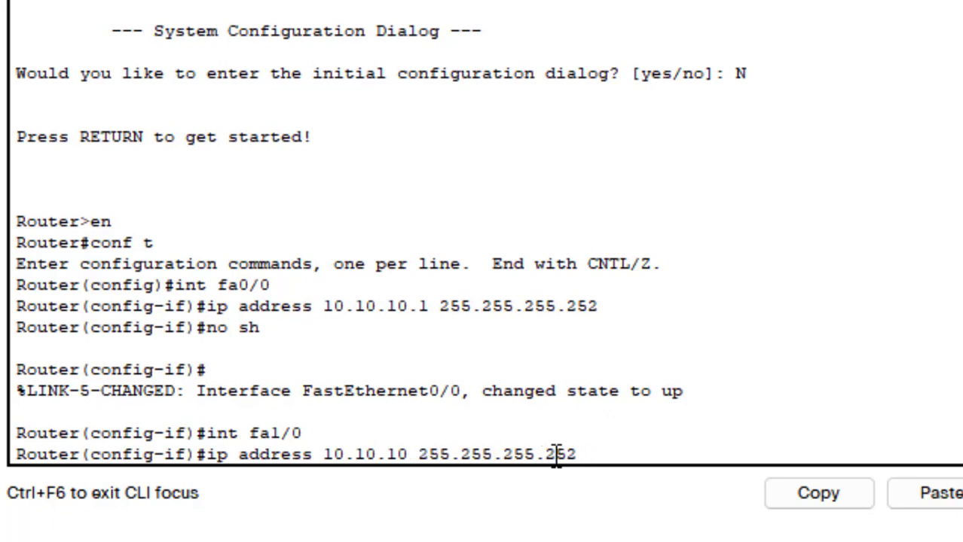
{"action": "key", "text": "BackSpace"}
{"action": "key", "text": "BackSpace"}
{"action": "key", "text": "BackSpace"}
{"action": "key", "text": "BackSpace"}
{"action": "key", "text": "BackSpace"}
{"action": "key", "text": "BackSpace"}
{"action": "key", "text": "BackSpace"}
{"action": "key", "text": "BackSpace"}
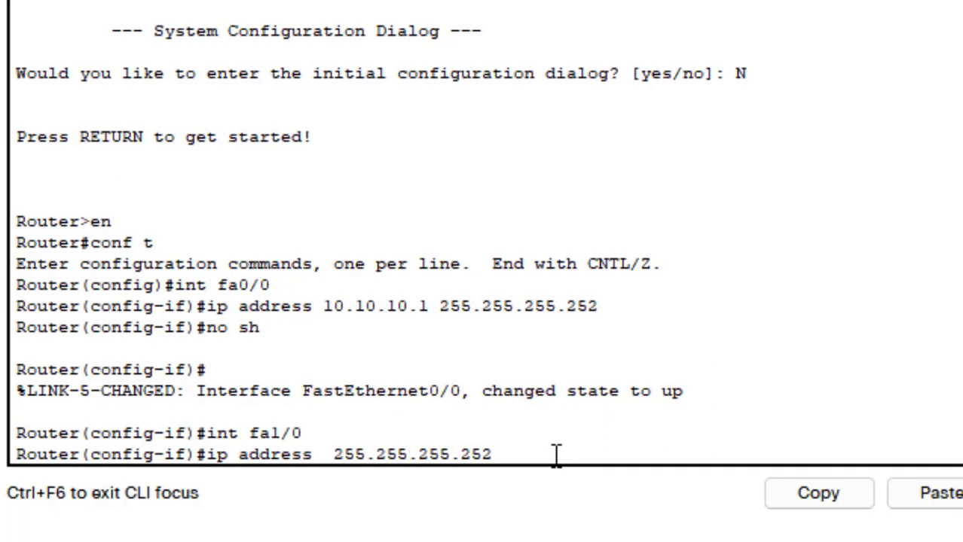
{"action": "type", "text": "30.30.30"}
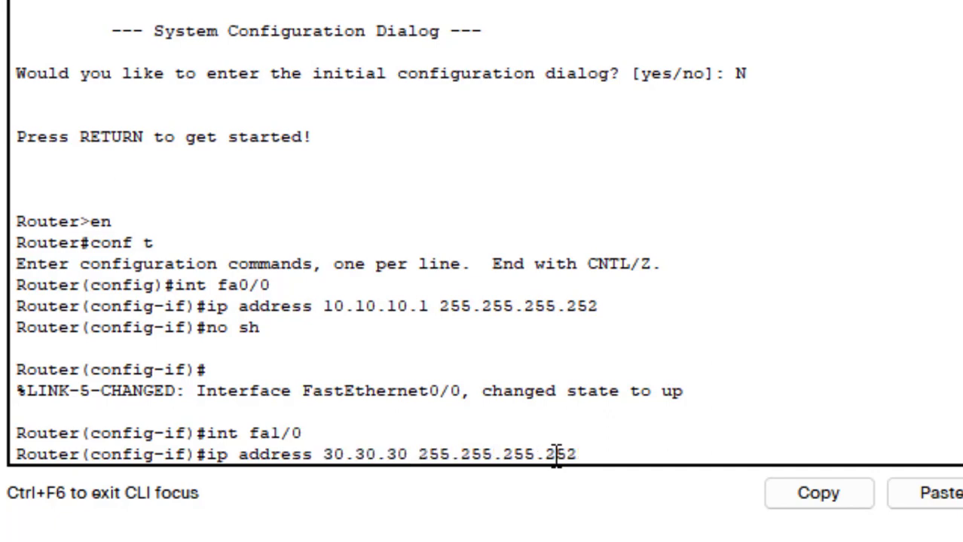
{"action": "type", "text": ".2"}
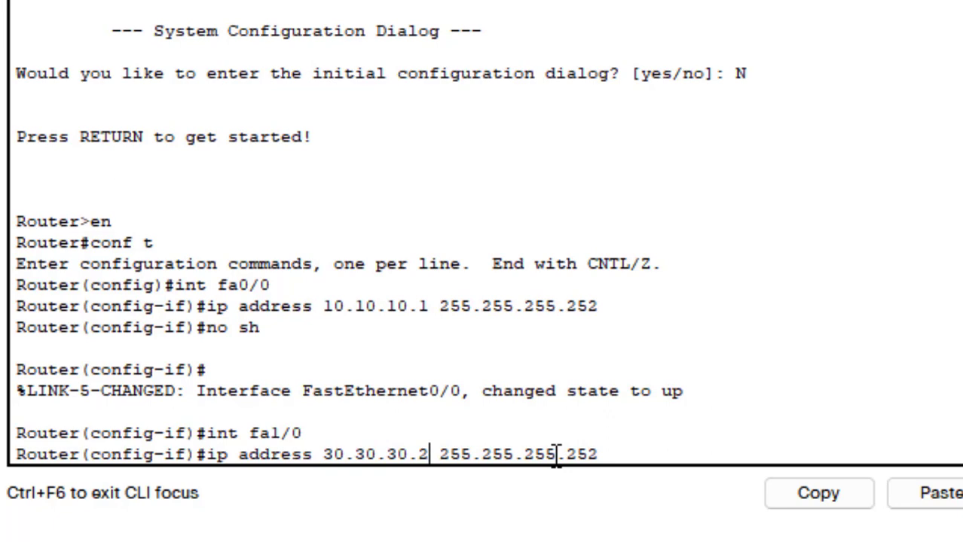
{"action": "key", "text": "Return"}
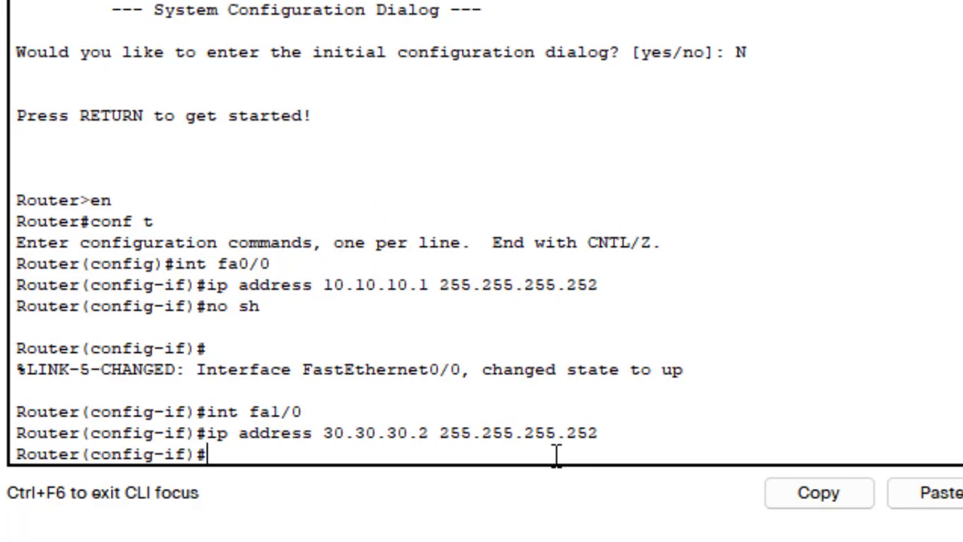
{"action": "type", "text": "no sh"}
{"action": "key", "text": "Return"}
- Switch Router0's interface configuration to FastEthernet2/0
{"action": "key", "text": "Up"}
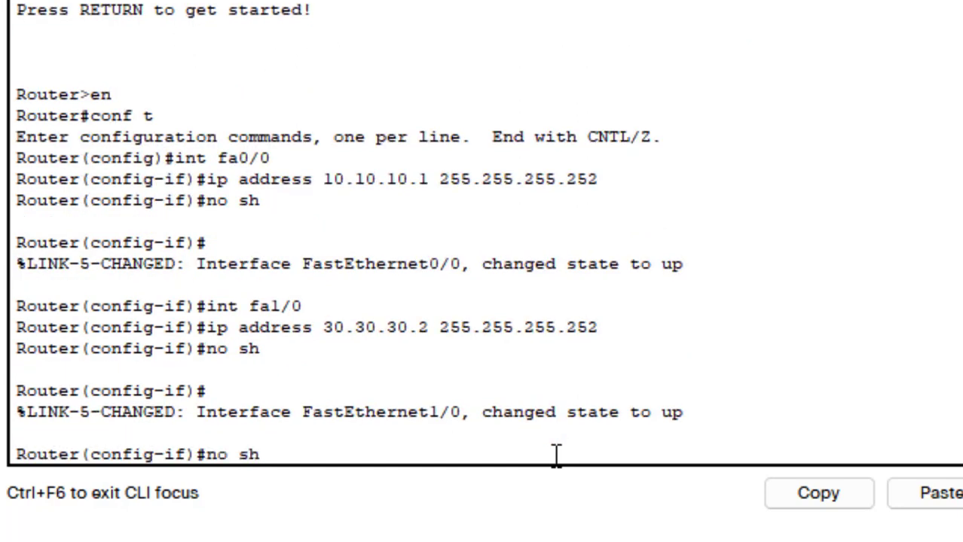
{"action": "key", "text": "Up"}
{"action": "key", "text": "Up"}
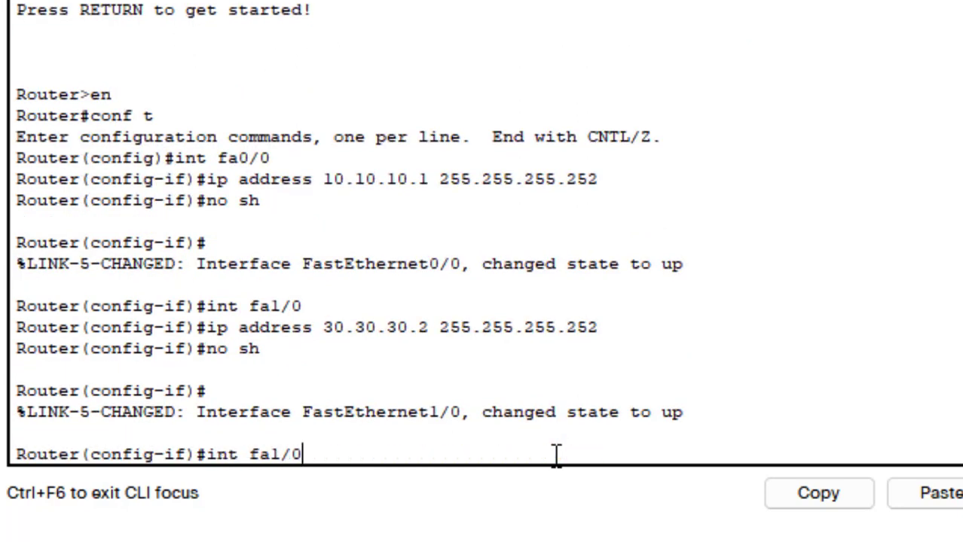
{"action": "key", "text": "Left"}
{"action": "key", "text": "Left"}
{"action": "key", "text": "BackSpace"}
{"action": "type", "text": "2"}
{"action": "key", "text": "Return"}
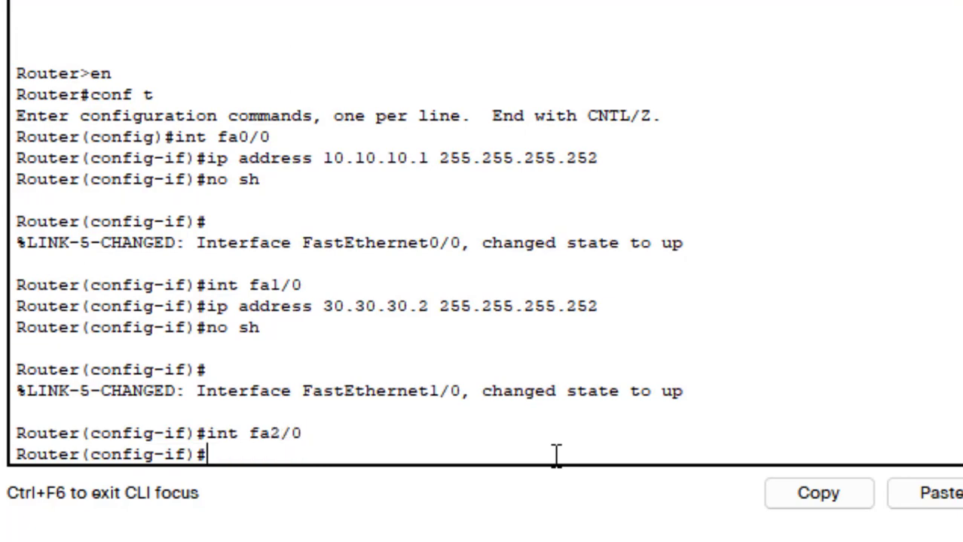
- Assign IP address 192.50.100.3 with mask 255.255.255.0 to Router0's FastEthernet2/0 interface
{"action": "key", "text": "Up"}
{"action": "key", "text": "Up"}
{"action": "key", "text": "Up"}
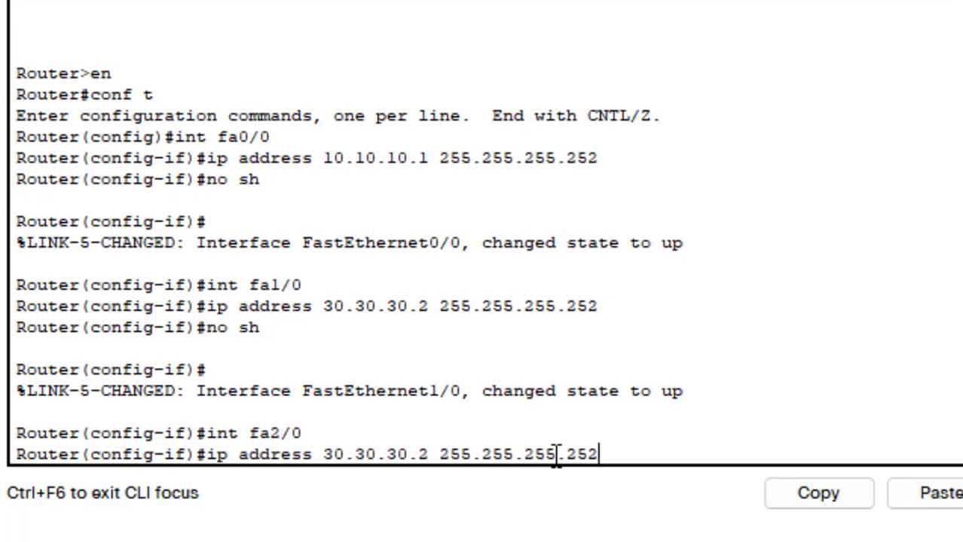
{"action": "key", "text": "BackSpace"}
{"action": "key", "text": "BackSpace"}
{"action": "key", "text": "BackSpace"}
{"action": "key", "text": "Left"}
{"action": "key", "text": "Left"}
{"action": "key", "text": "Left"}
{"action": "key", "text": "Left"}
{"action": "key", "text": "Left"}
{"action": "key", "text": "Left"}
{"action": "key", "text": "Left"}
{"action": "key", "text": "Left"}
{"action": "key", "text": "Left"}
{"action": "key", "text": "BackSpace"}
{"action": "key", "text": "BackSpace"}
{"action": "key", "text": "BackSpace"}
{"action": "key", "text": "BackSpace"}
{"action": "key", "text": "BackSpace"}
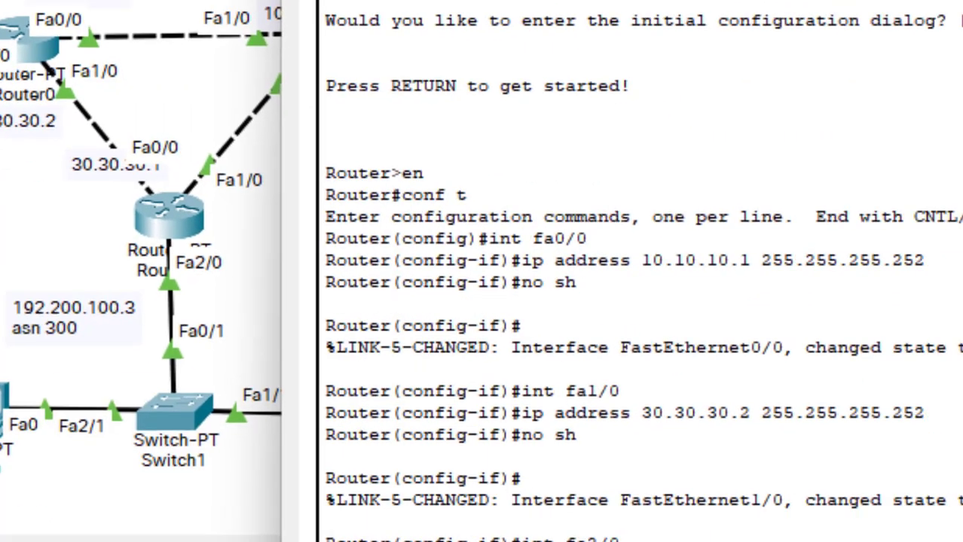
{"action": "key", "text": "BackSpace"}
{"action": "key", "text": "BackSpace"}
{"action": "type", "text": "192."}
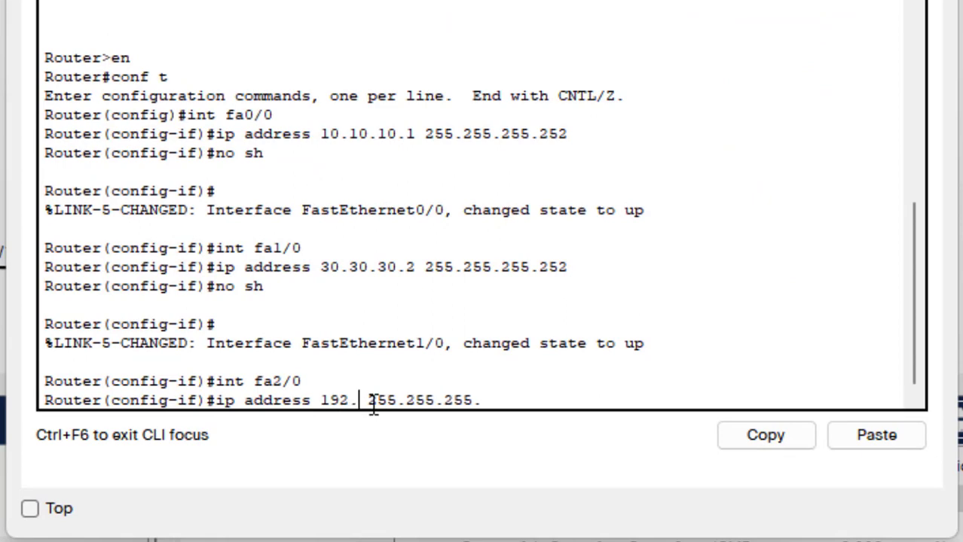
{"action": "type", "text": "50.100."}
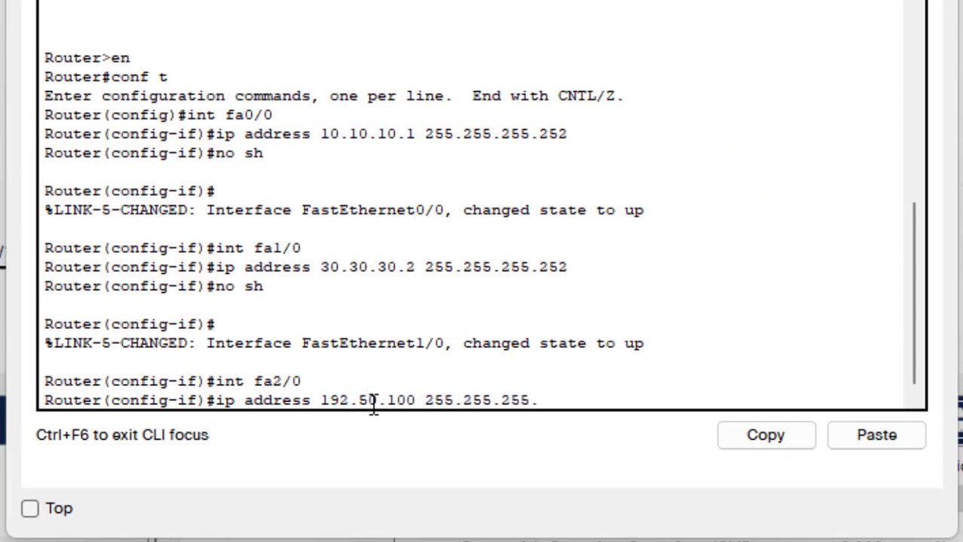
{"action": "type", "text": "3"}
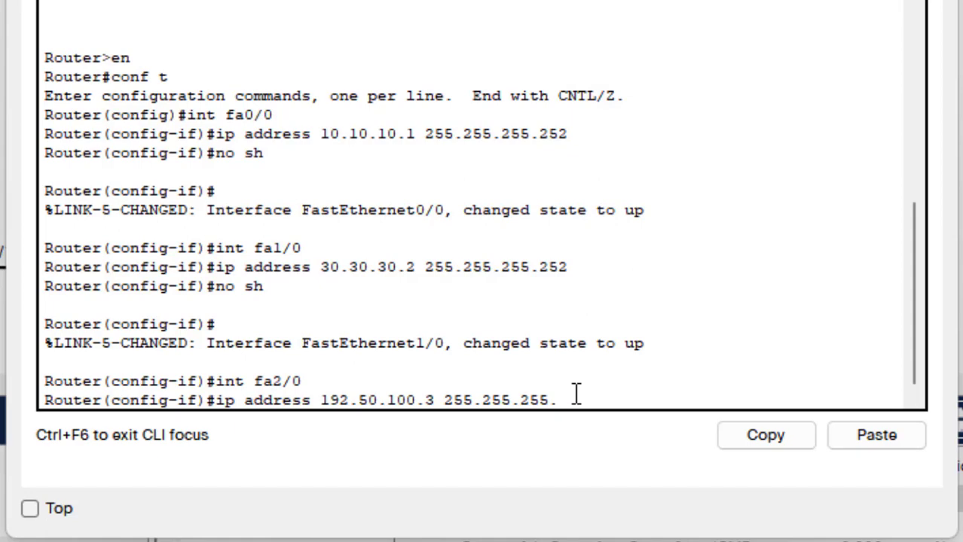
{"action": "type", "text": "0"}
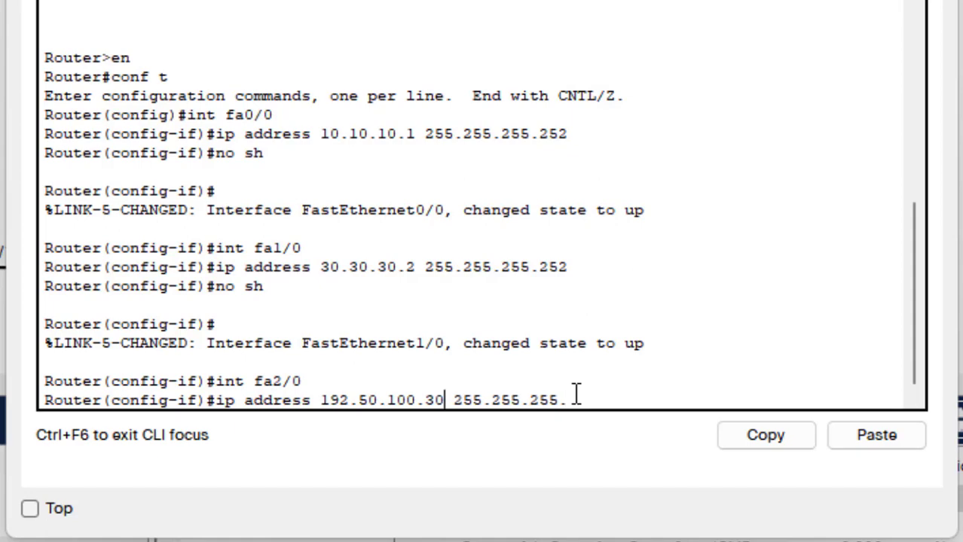
{"action": "key", "text": "BackSpace"}
{"action": "key", "text": "Right"}
{"action": "key", "text": "Right"}
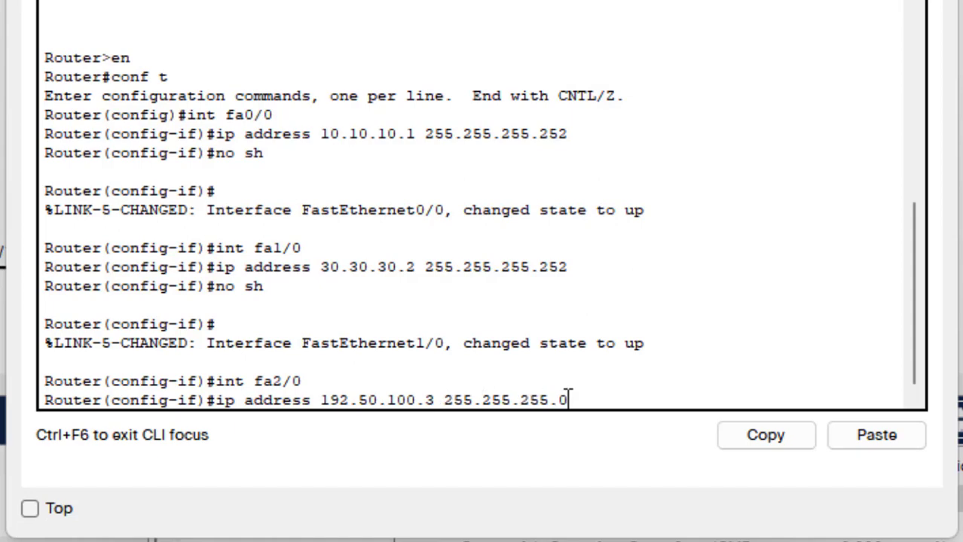
{"action": "key", "text": "Return"}
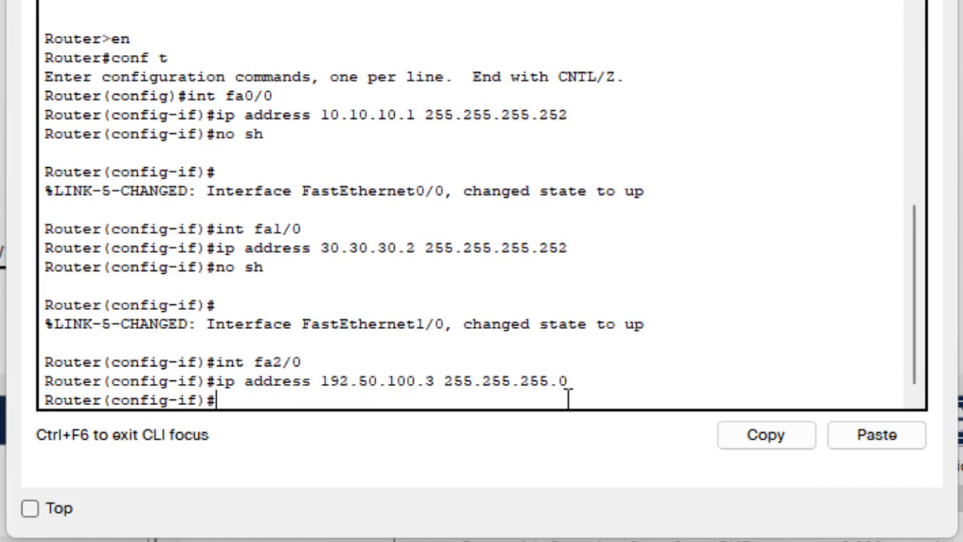
- Enable Router0's FastEthernet2/0 interface with the no shutdown command
{"action": "type", "text": "no sh"}
{"action": "key", "text": "Return"}
{"action": "key", "text": "Return"}
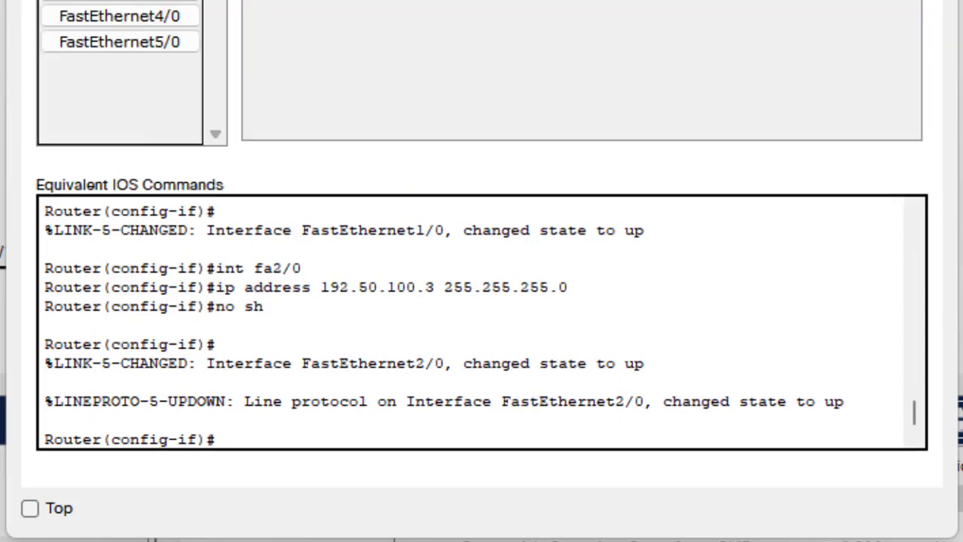
- Review the port status and IP settings of Router0's FastEthernet0/0, FastEthernet1/0 and FastEthernet2/0 interfaces
{"action": "left_click", "coordinate": [134, 46]}
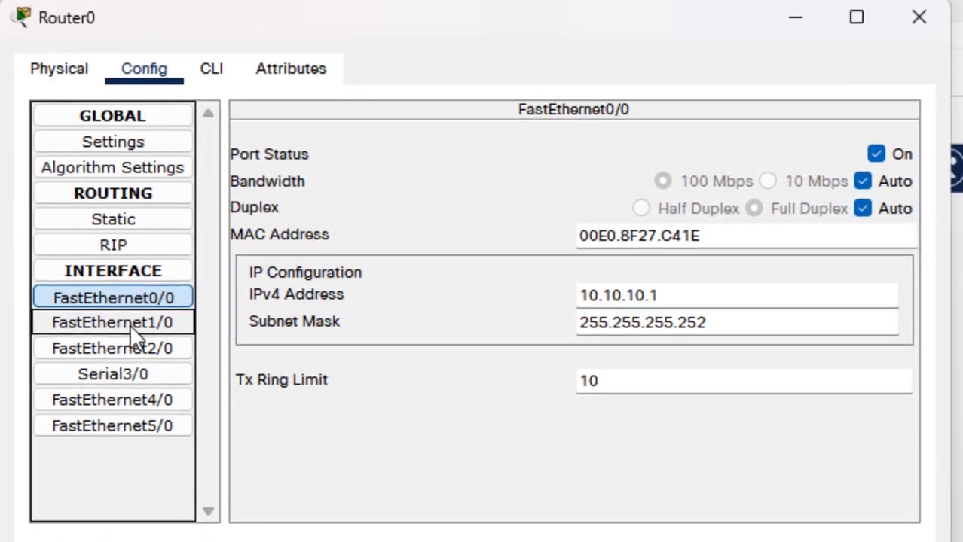
{"action": "left_click", "coordinate": [129, 326]}
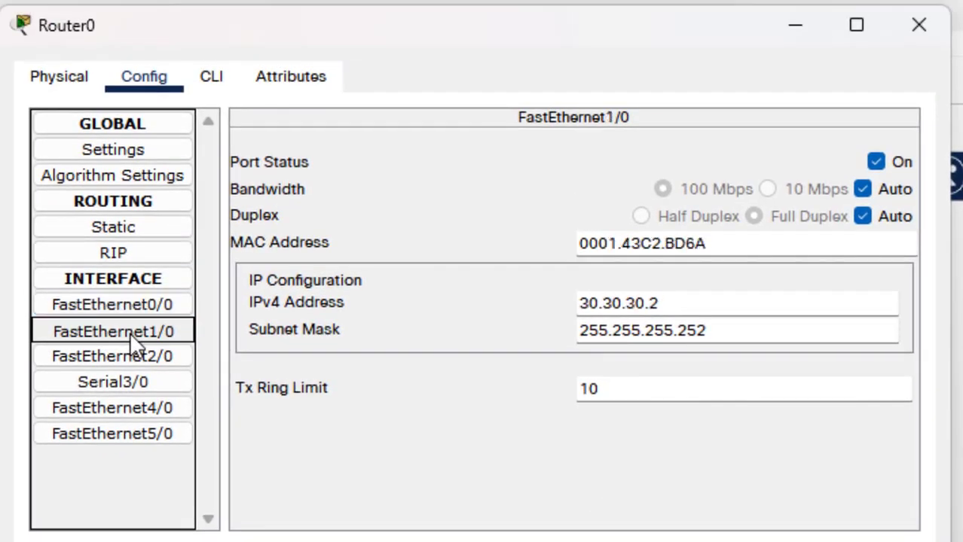
{"action": "left_click", "coordinate": [130, 355]}
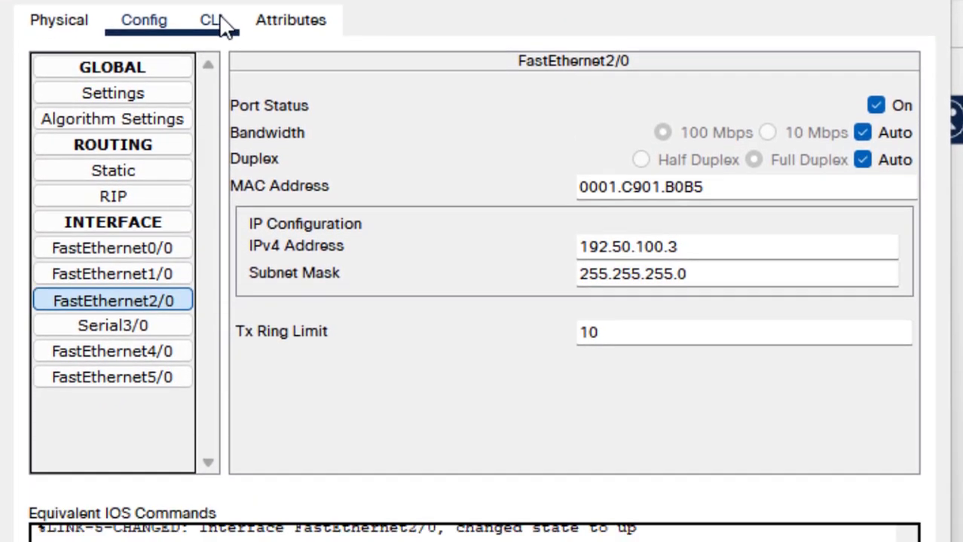
- Return Router0's command-line session from FastEthernet2/0 interface mode to global configuration mode
{"action": "left_click", "coordinate": [212, 76]}
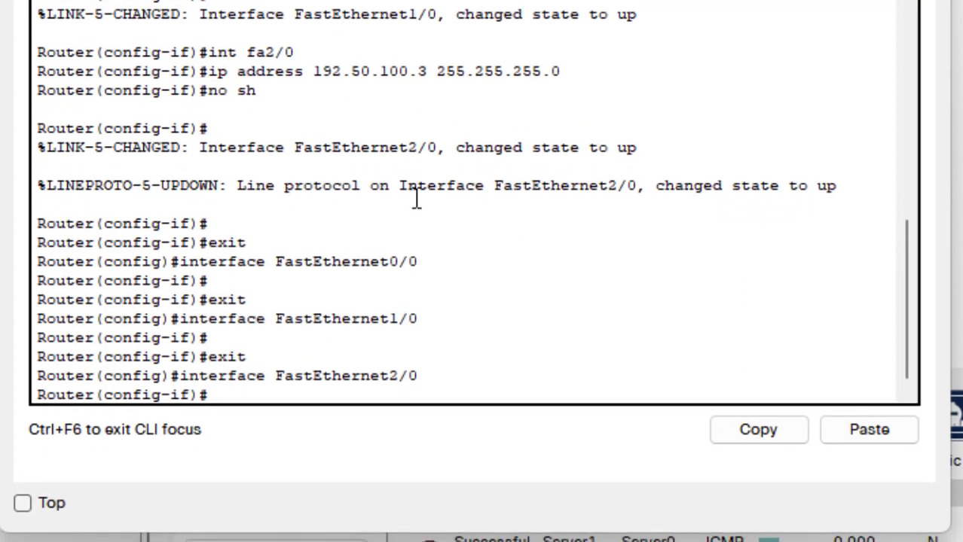
{"action": "scroll", "coordinate": [454, 345], "scroll_direction": "down", "scroll_amount": 1}
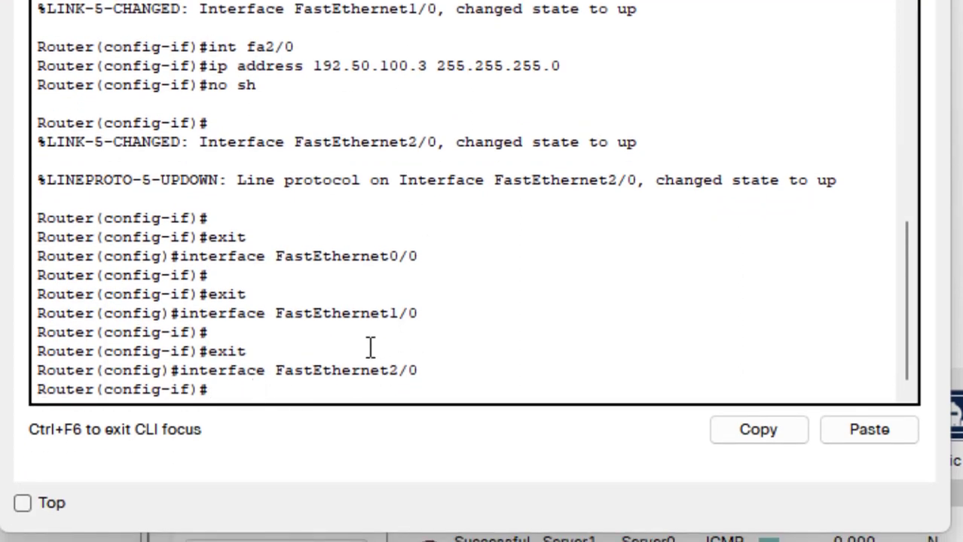
{"action": "key", "text": "Return"}
{"action": "type", "text": "exit"}
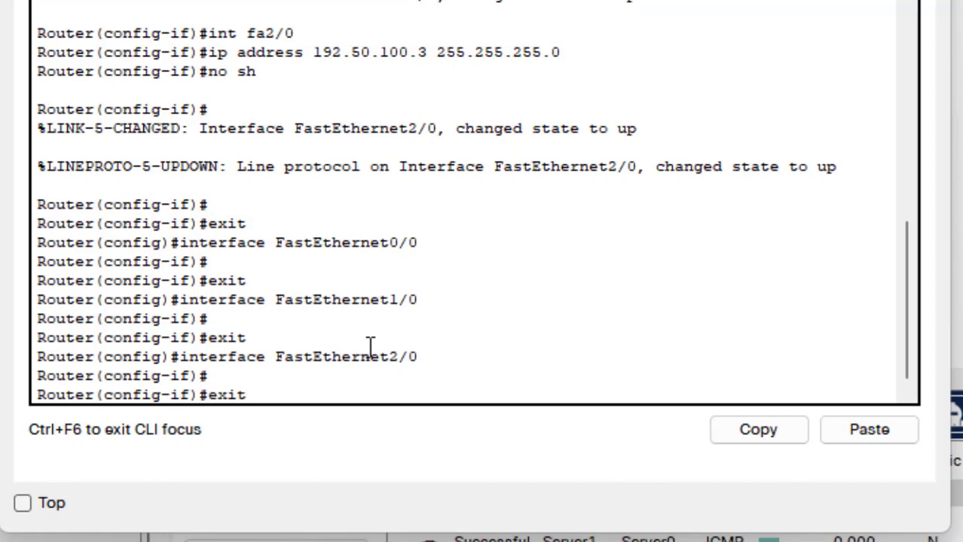
{"action": "key", "text": "Return"}
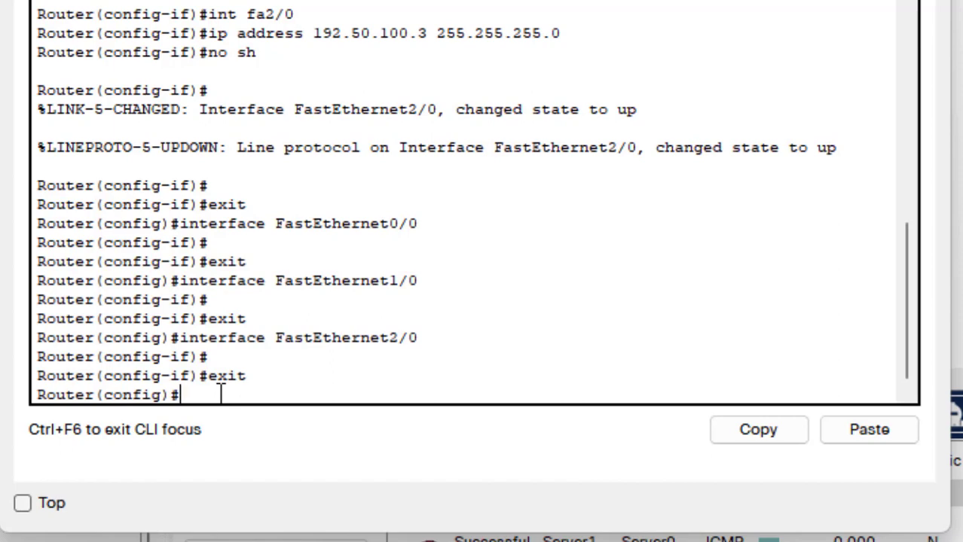
- Enter RIP configuration on Router0 with router rip and set it to version 2
{"action": "type", "text": "router rip"}
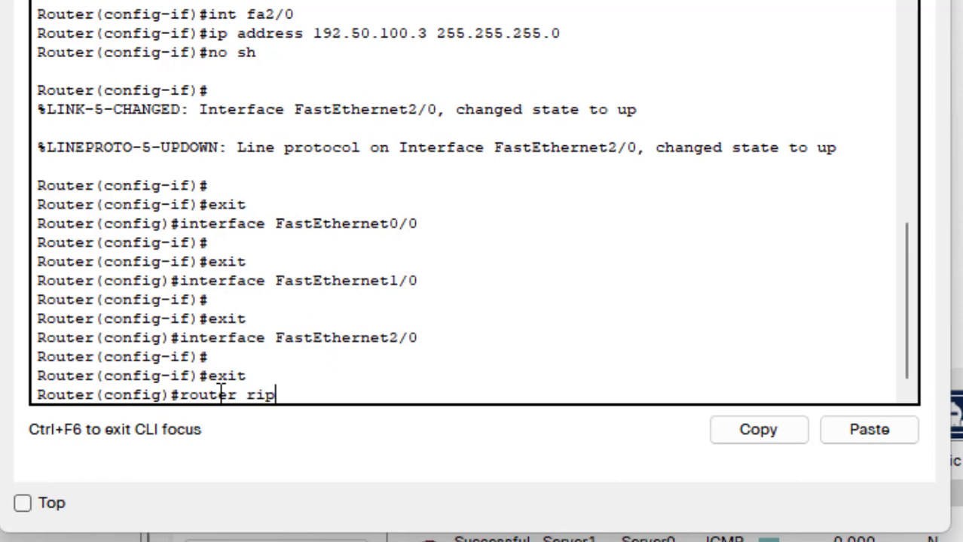
{"action": "key", "text": "Return"}
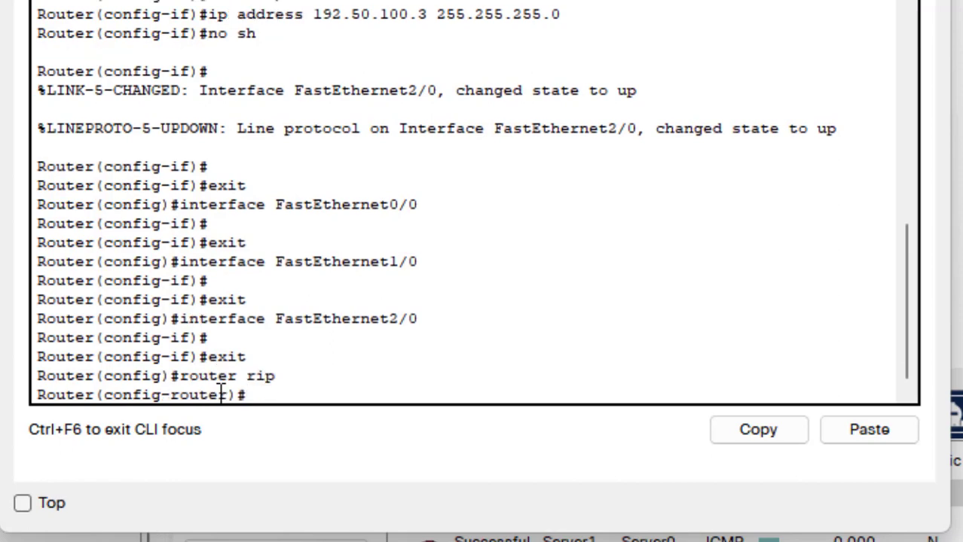
{"action": "type", "text": "version"}
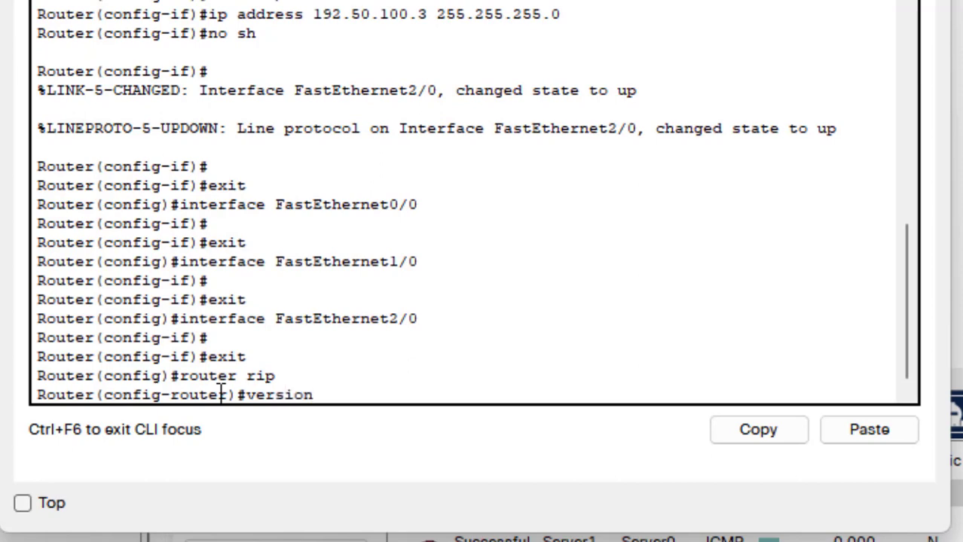
{"action": "type", "text": " 2"}
{"action": "key", "text": "Return"}
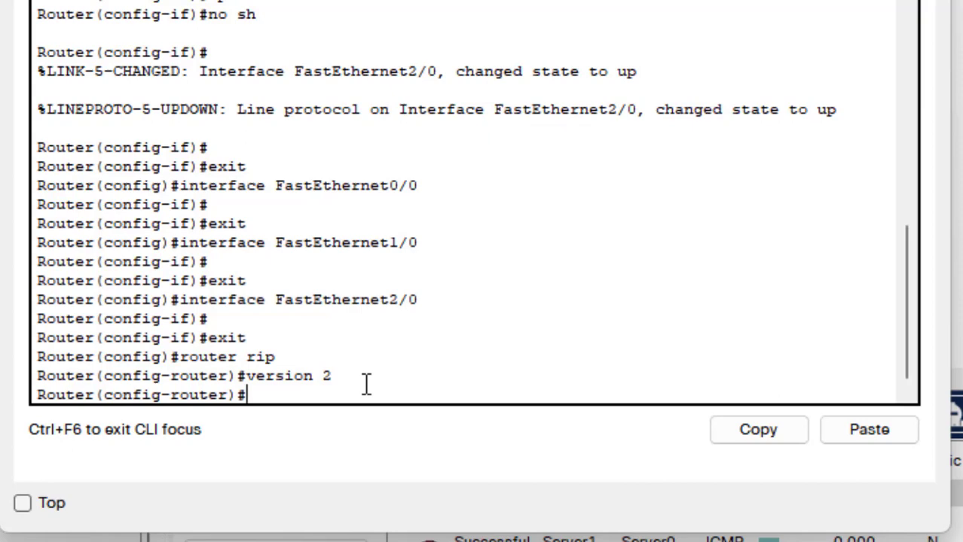
- Add network 10.10.10.0 to Router0's RIP configuration
{"action": "type", "text": "netwo"}
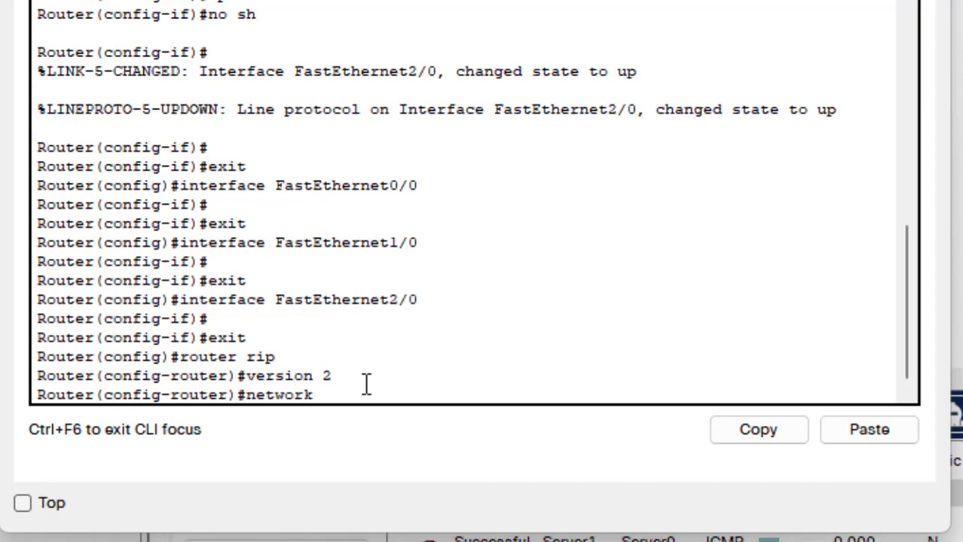
{"action": "type", "text": "rk"}
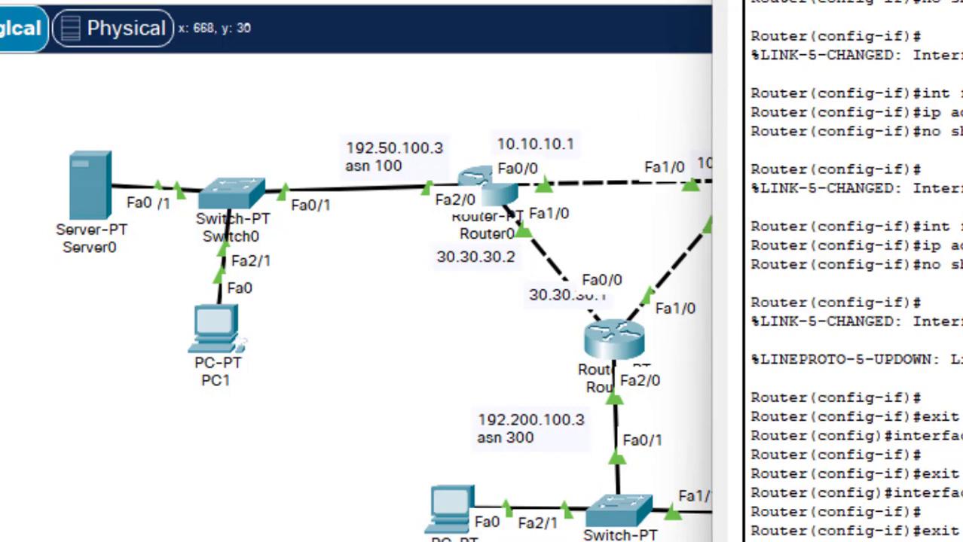
{"action": "left_click_drag", "start_coordinate": [791, 1], "coordinate": [950, 18]}
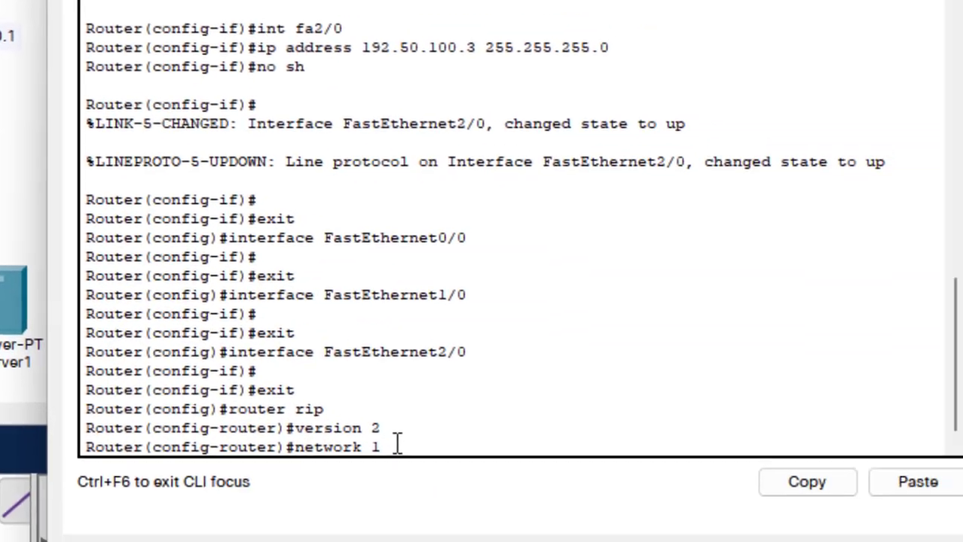
{"action": "type", "text": "0.10.1"}
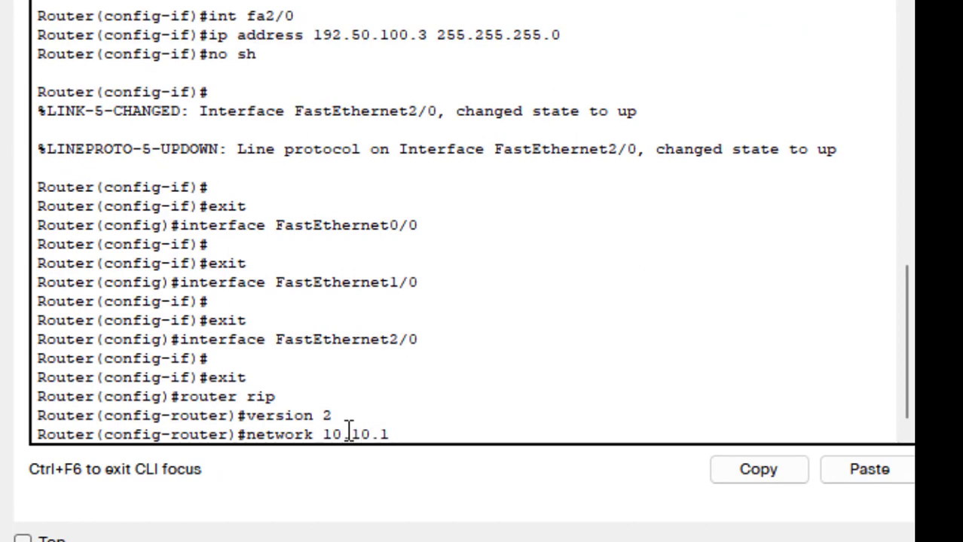
{"action": "type", "text": "0.0"}
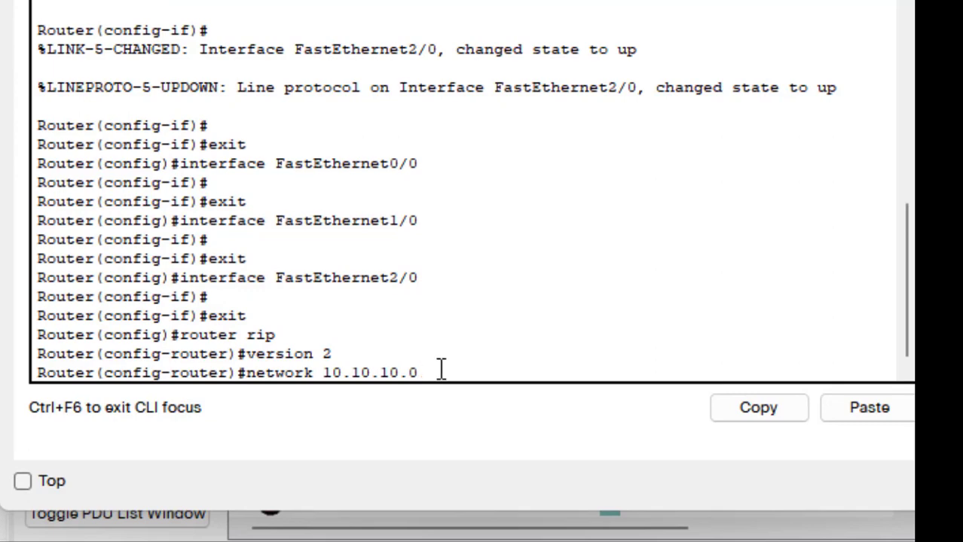
{"action": "key", "text": "Return"}
- Add network 20.20.20.0 to Router0's RIP configuration by adapting the previous network command
{"action": "key", "text": "Up"}
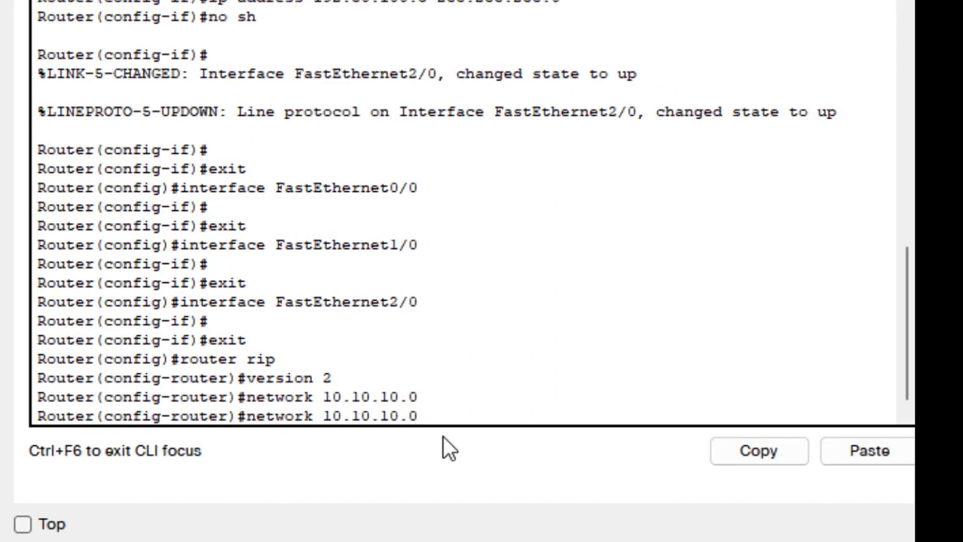
{"action": "key", "text": "Left"}
{"action": "key", "text": "Left"}
{"action": "key", "text": "Left"}
{"action": "key", "text": "BackSpace"}
{"action": "type", "text": "2"}
{"action": "key", "text": "Left"}
{"action": "key", "text": "Left"}
{"action": "key", "text": "Left"}
{"action": "key", "text": "BackSpace"}
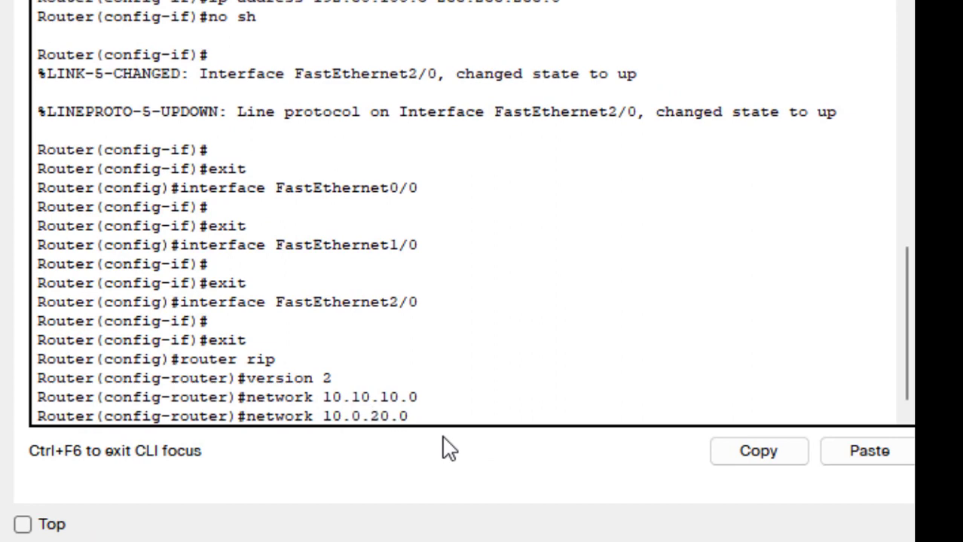
{"action": "type", "text": "2"}
{"action": "key", "text": "BackSpace"}
{"action": "type", "text": "2"}
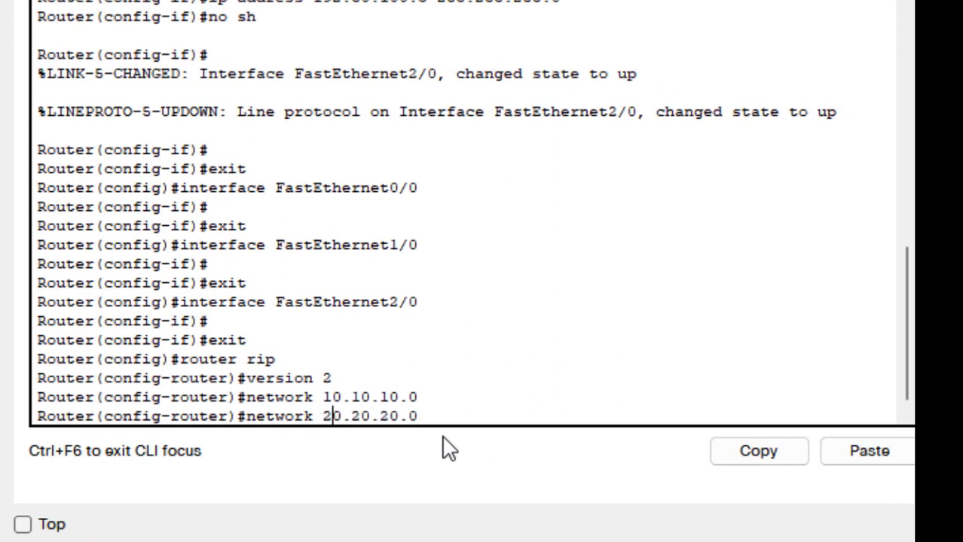
{"action": "key", "text": "Return"}
- Add network 30.30.30.0 to Router0's RIP configuration by adapting the previous network command
{"action": "key", "text": "Up"}
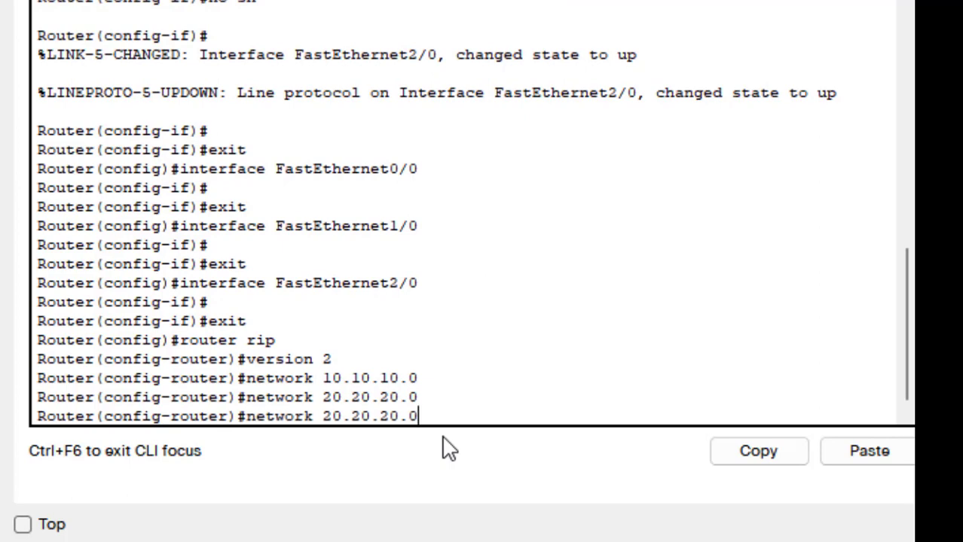
{"action": "key", "text": "Left"}
{"action": "key", "text": "Left"}
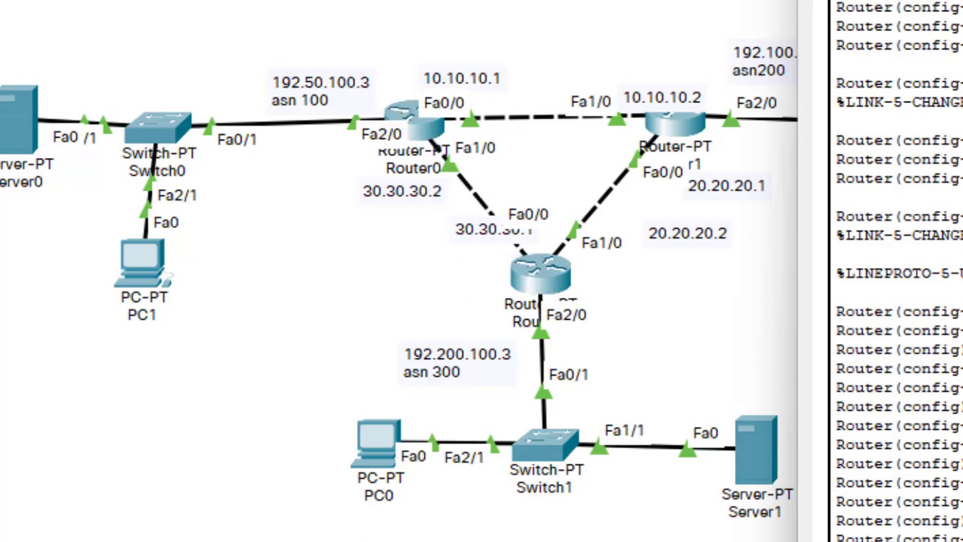
{"action": "key", "text": "BackSpace"}
{"action": "type", "text": "3"}
{"action": "key", "text": "Left"}
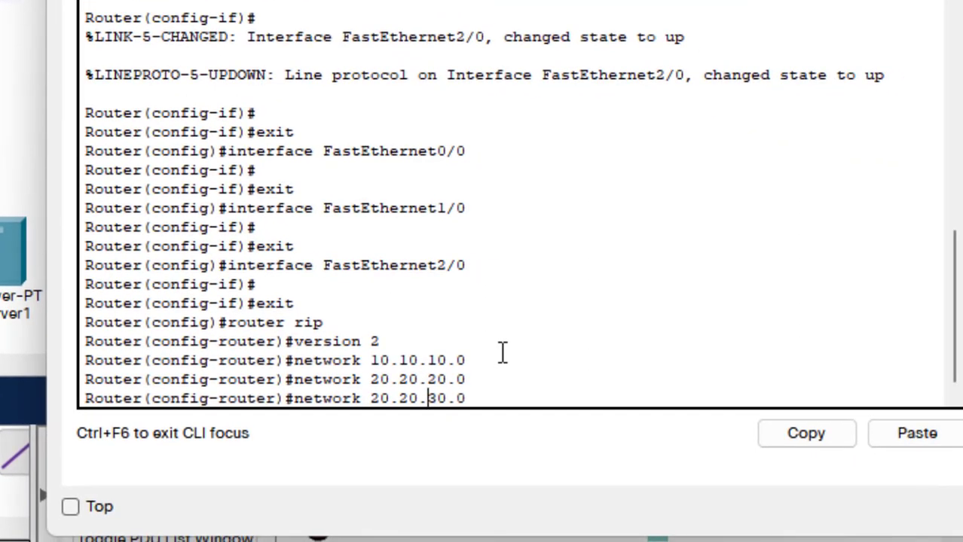
{"action": "key", "text": "Left"}
{"action": "key", "text": "Left"}
{"action": "key", "text": "BackSpace"}
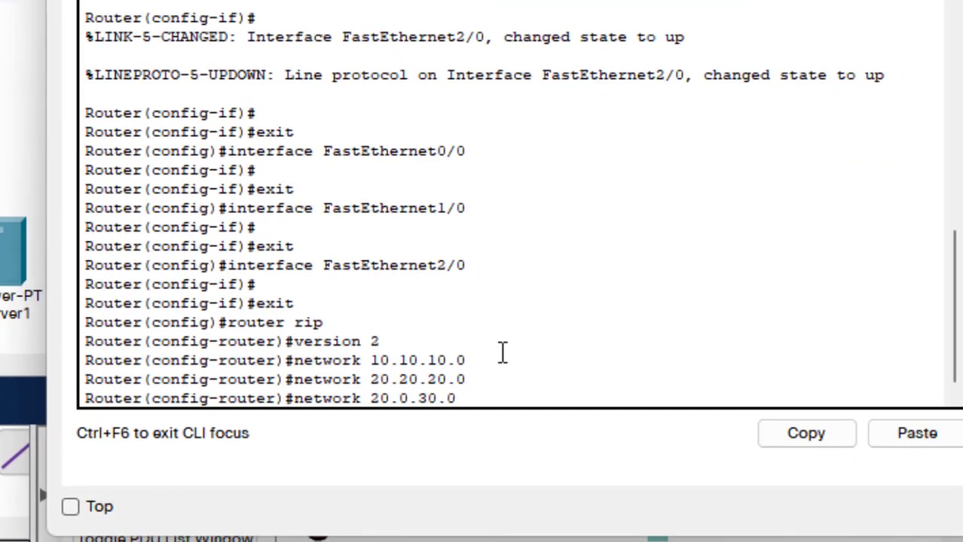
{"action": "type", "text": "3"}
{"action": "key", "text": "Left"}
{"action": "key", "text": "Left"}
{"action": "key", "text": "Left"}
{"action": "key", "text": "BackSpace"}
{"action": "type", "text": "3"}
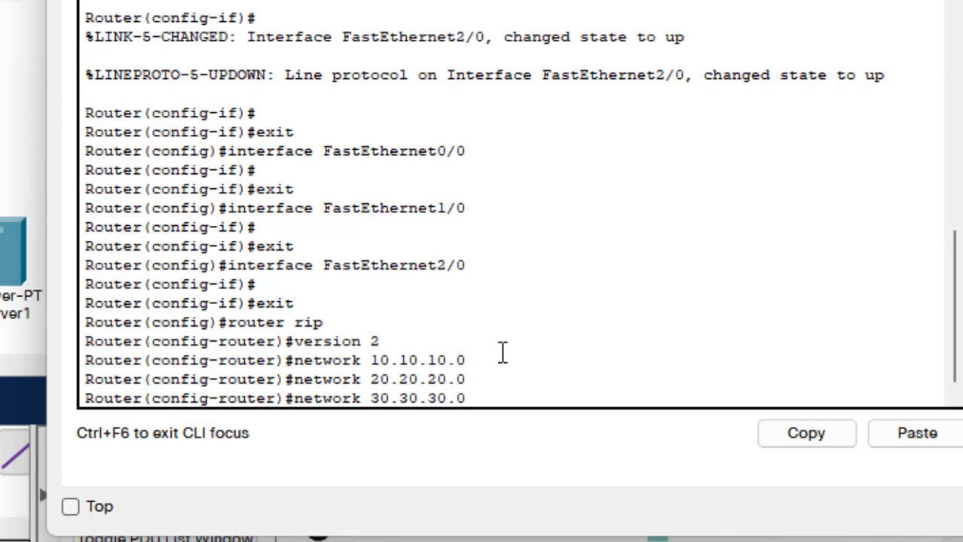
{"action": "key", "text": "Return"}
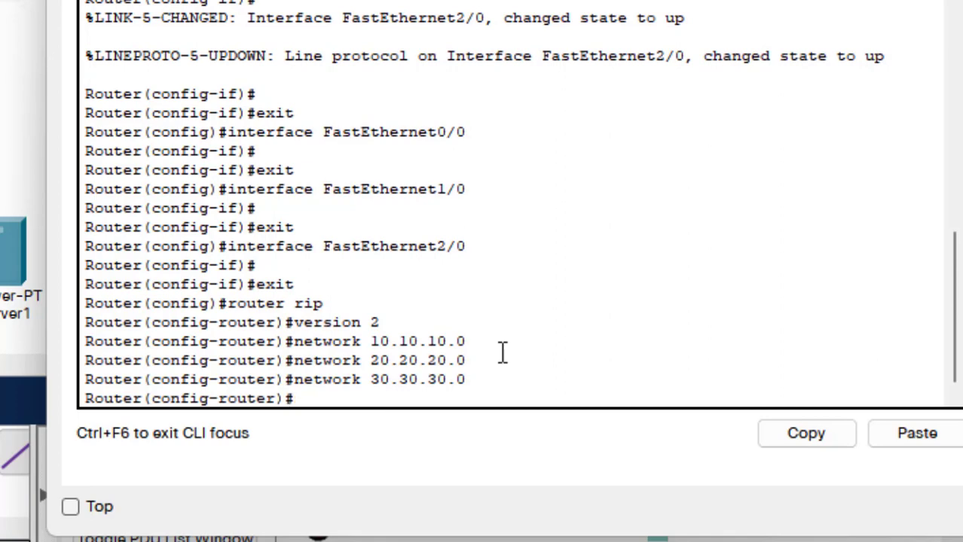
- Disable RIP route summarization on Router0 with no auto-summary and exit RIP configuration mode
{"action": "type", "text": "no auto"}
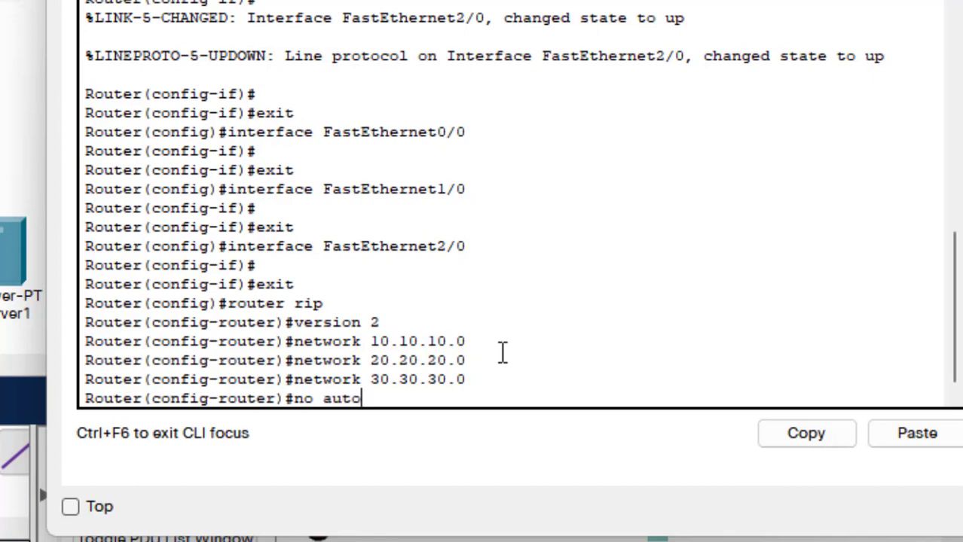
{"action": "type", "text": "-summary"}
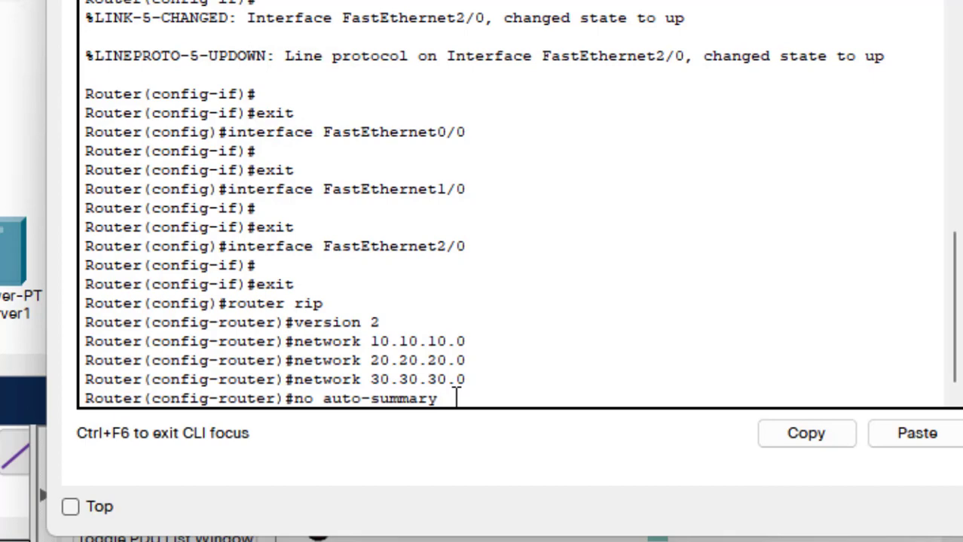
{"action": "key", "text": "Return"}
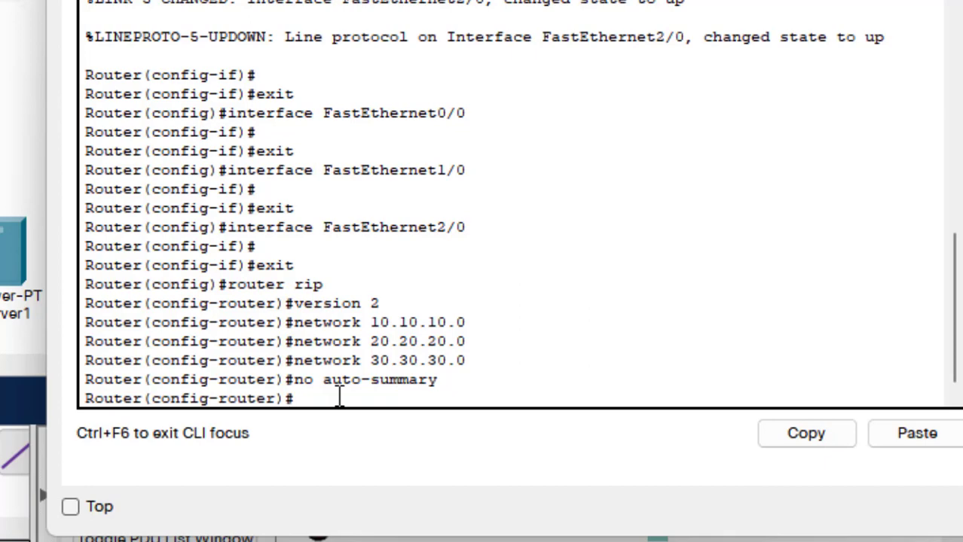
{"action": "type", "text": "ex"}
{"action": "key", "text": "Return"}
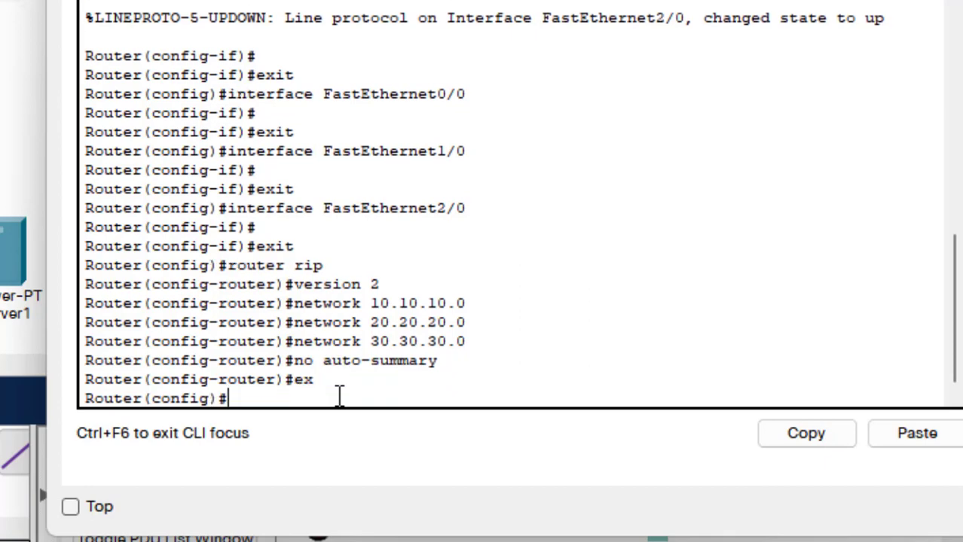
- Start EIGRP routing on Router0 with autonomous system number 10
{"action": "type", "text": "router"}
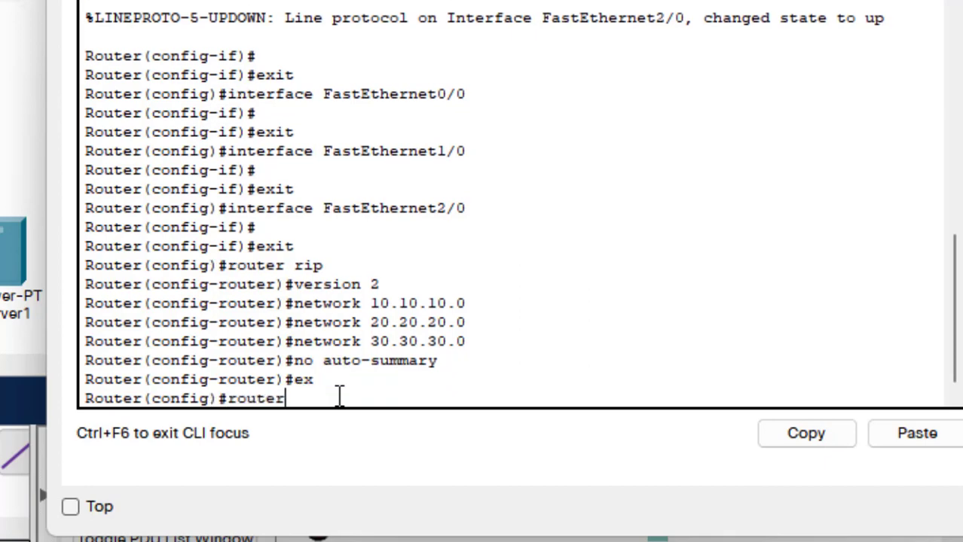
{"action": "type", "text": " eigrp 10"}
{"action": "key", "text": "Return"}
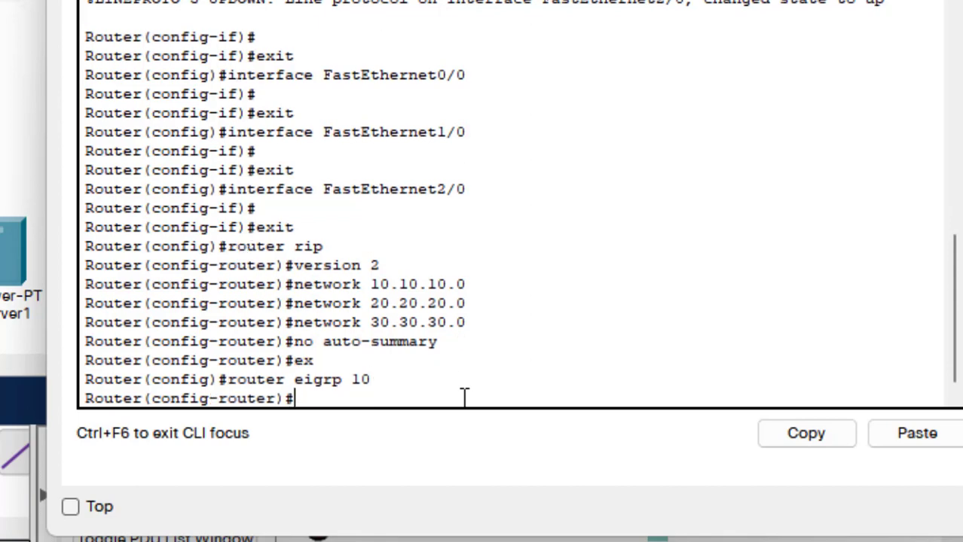
- Add network 192.50.100.0 to Router0's EIGRP 10 configuration by adapting an earlier network command
{"action": "key", "text": "Up"}
{"action": "key", "text": "Up"}
{"action": "key", "text": "Up"}
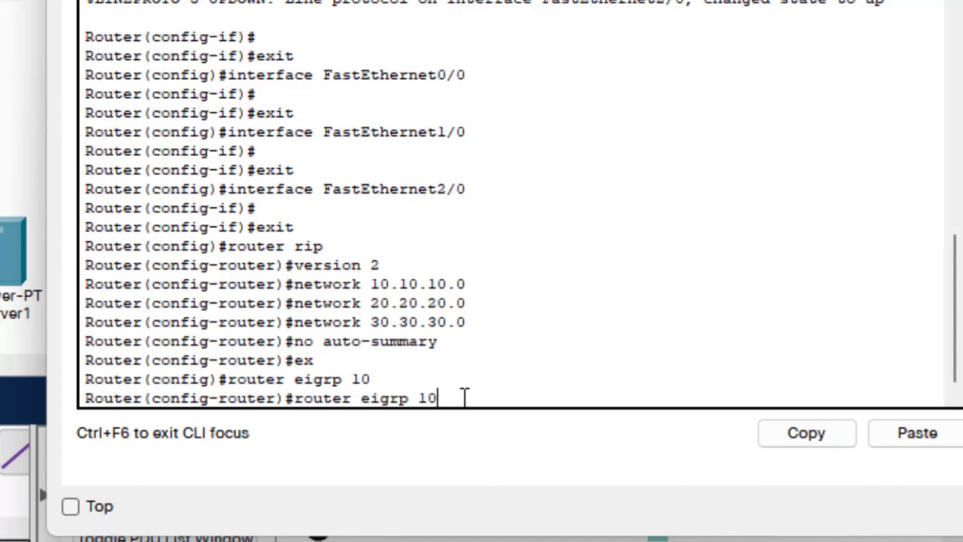
{"action": "key", "text": "Up"}
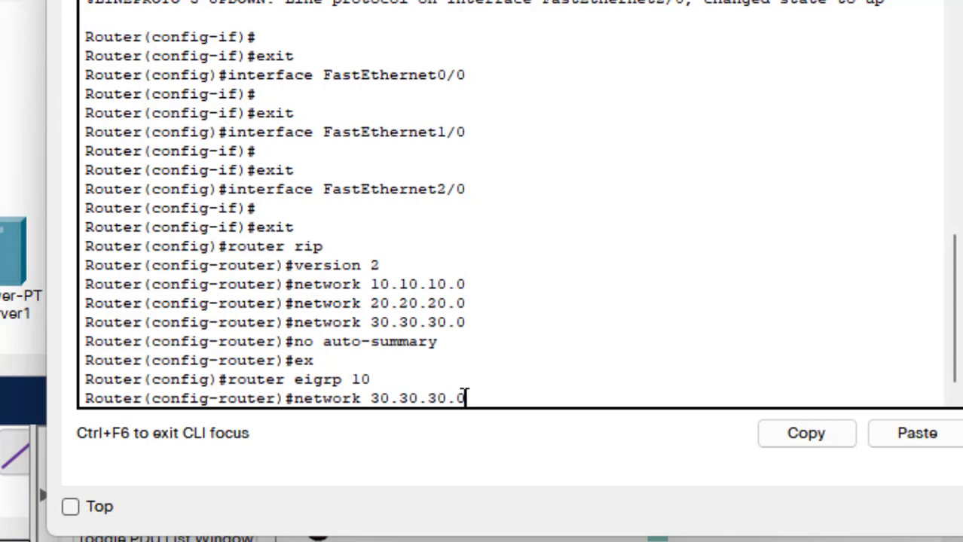
{"action": "key", "text": "Up"}
{"action": "key", "text": "Up"}
{"action": "key", "text": "Up"}
{"action": "key", "text": "Up"}
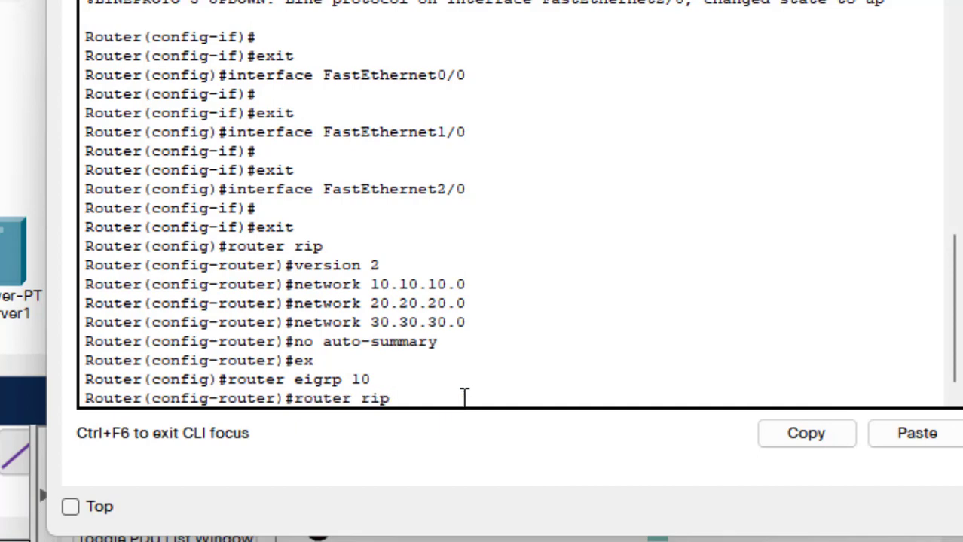
{"action": "key", "text": "Up"}
{"action": "key", "text": "Up"}
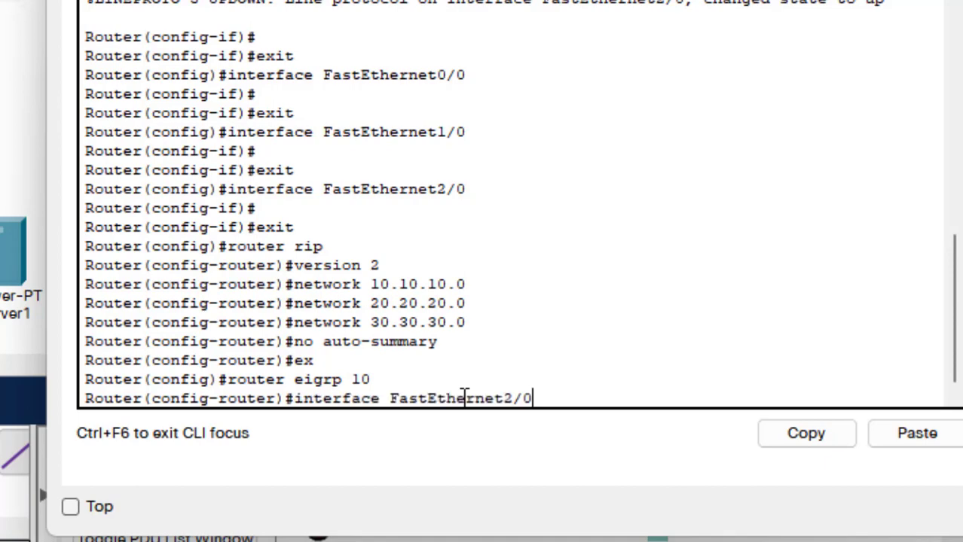
{"action": "key", "text": "Down"}
{"action": "key", "text": "Down"}
{"action": "key", "text": "Down"}
{"action": "key", "text": "Down"}
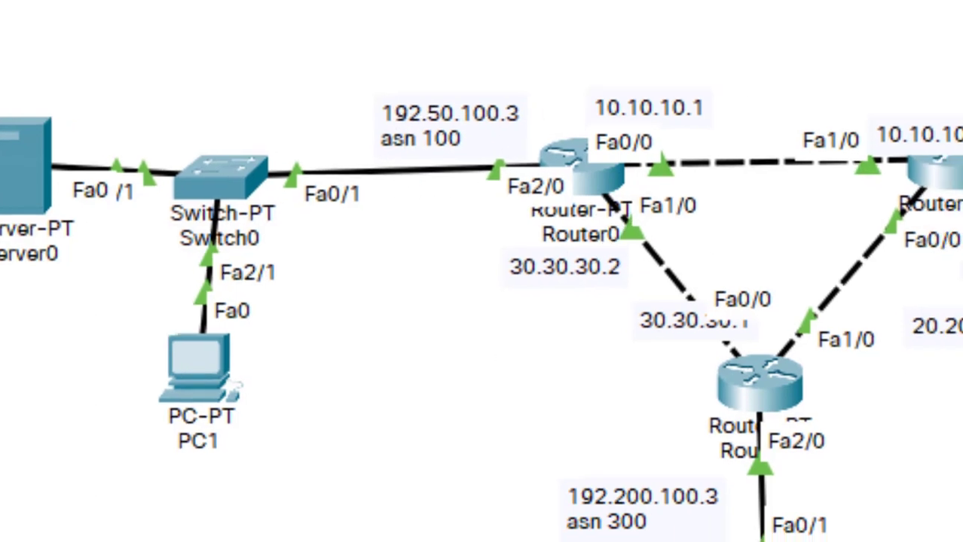
{"action": "key", "text": "BackSpace"}
{"action": "key", "text": "BackSpace"}
{"action": "key", "text": "BackSpace"}
{"action": "key", "text": "BackSpace"}
{"action": "key", "text": "BackSpace"}
{"action": "key", "text": "BackSpace"}
{"action": "key", "text": "BackSpace"}
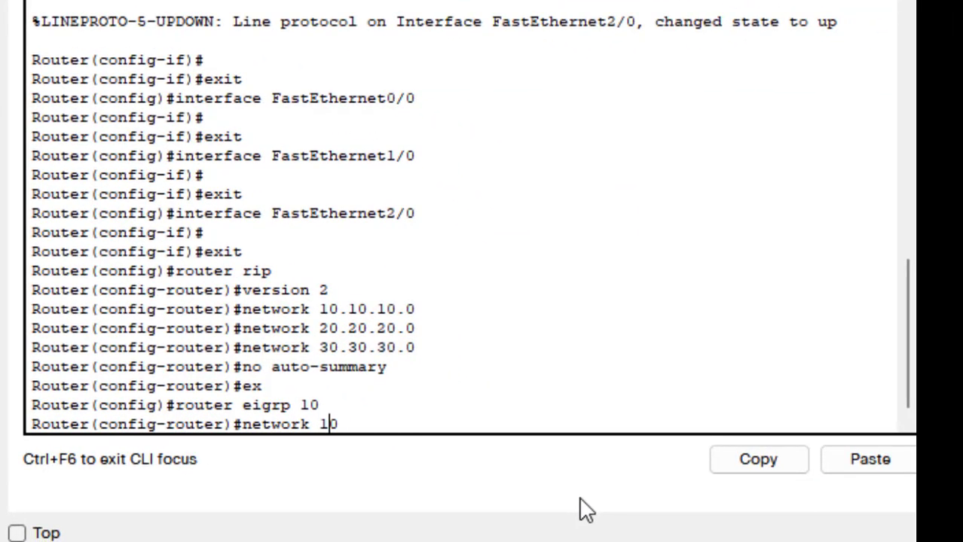
{"action": "type", "text": "92."}
{"action": "type", "text": "50.1000"}
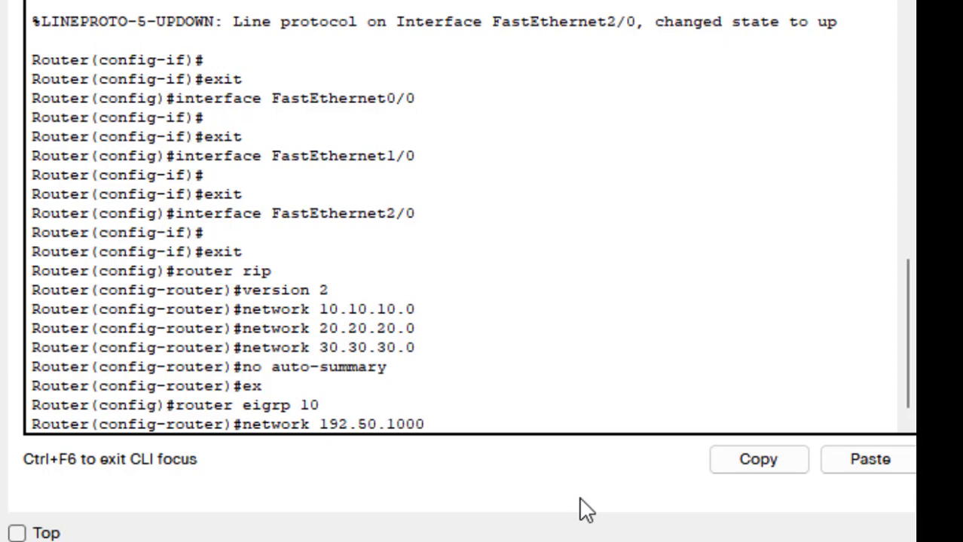
{"action": "type", "text": ".0"}
{"action": "key", "text": "Right"}
{"action": "key", "text": "Return"}
- Add network 10.10.10.0 to Router0's EIGRP configuration by adapting the previous network command
{"action": "key", "text": "Up"}
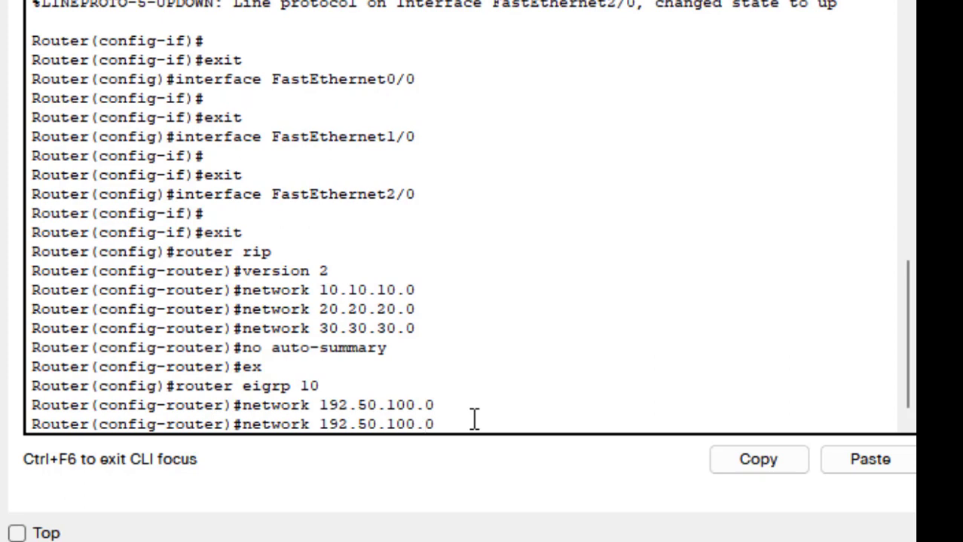
{"action": "key", "text": "Left"}
{"action": "key", "text": "Left"}
{"action": "key", "text": "BackSpace"}
{"action": "key", "text": "BackSpace"}
{"action": "key", "text": "BackSpace"}
{"action": "key", "text": "BackSpace"}
{"action": "key", "text": "BackSpace"}
{"action": "key", "text": "BackSpace"}
{"action": "key", "text": "BackSpace"}
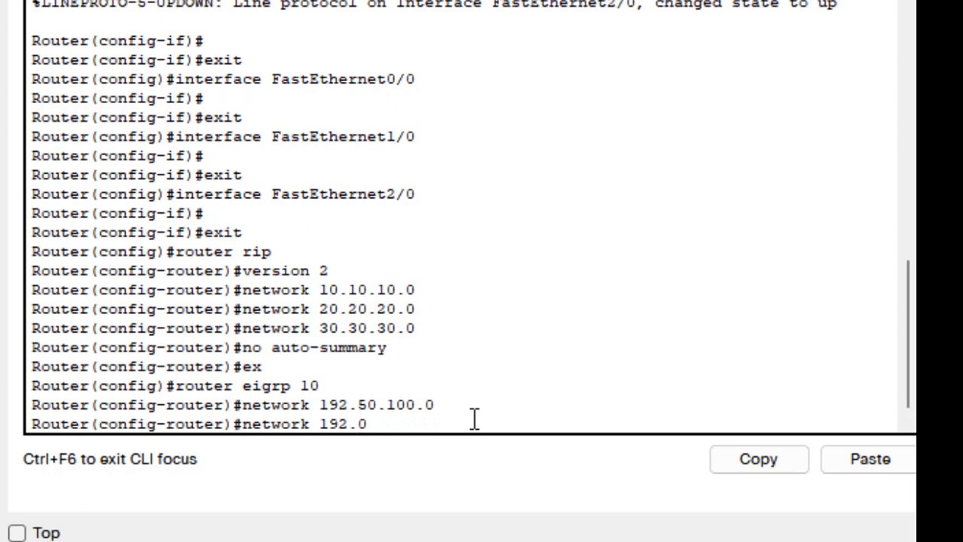
{"action": "key", "text": "BackSpace"}
{"action": "key", "text": "BackSpace"}
{"action": "key", "text": "BackSpace"}
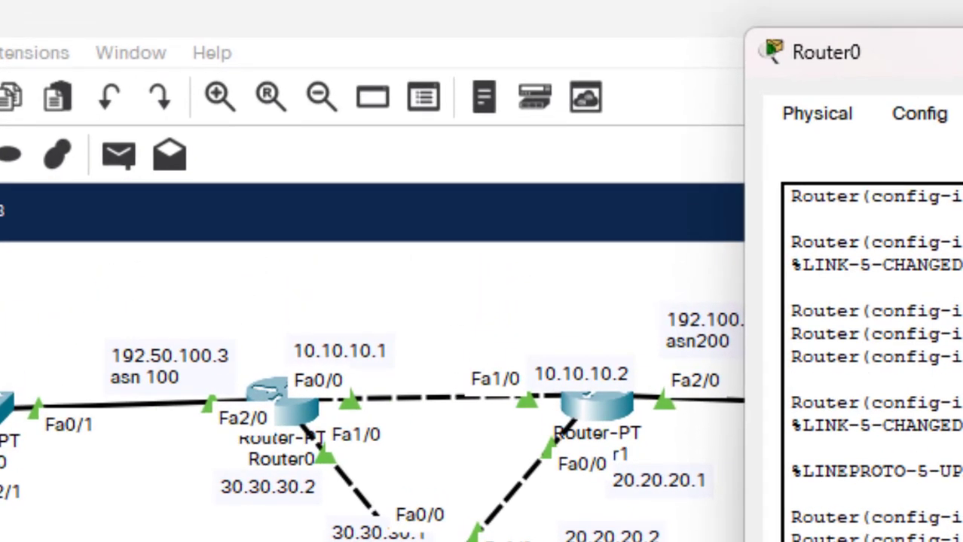
{"action": "type", "text": ".10.10.0"}
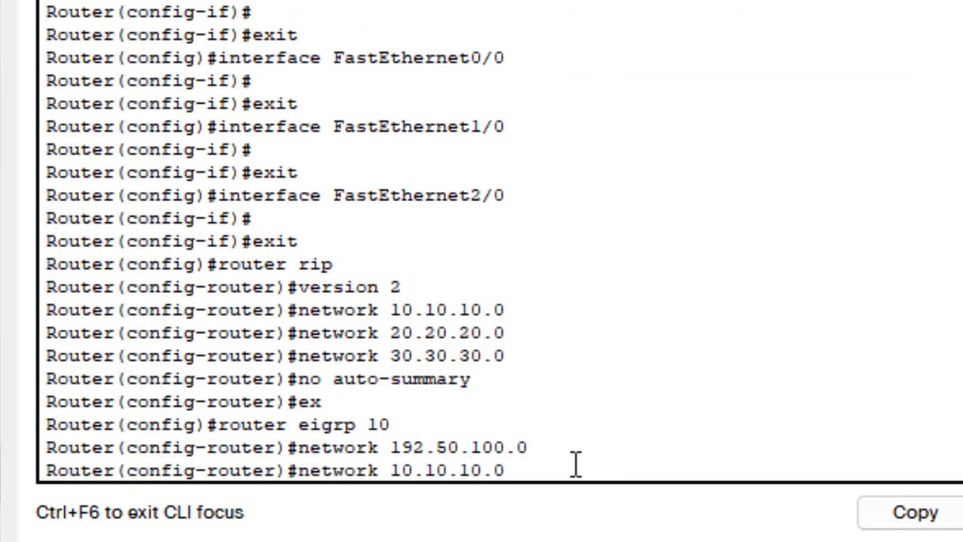
{"action": "key", "text": "Return"}
- Add network 30.30.30.0 to Router0's EIGRP configuration by adapting the previous network command
{"action": "key", "text": "Up"}
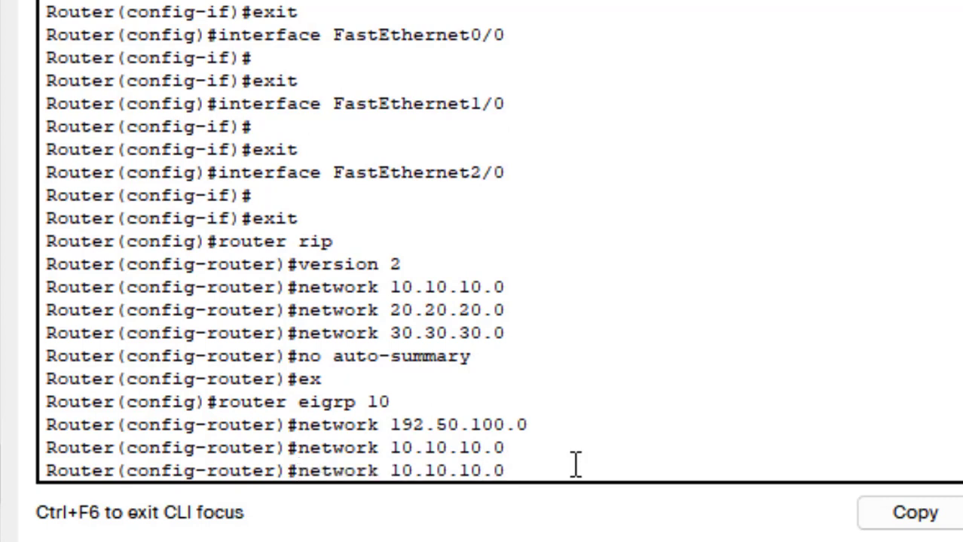
{"action": "key", "text": "Left"}
{"action": "key", "text": "Left"}
{"action": "key", "text": "Left"}
{"action": "key", "text": "BackSpace"}
{"action": "type", "text": "3"}
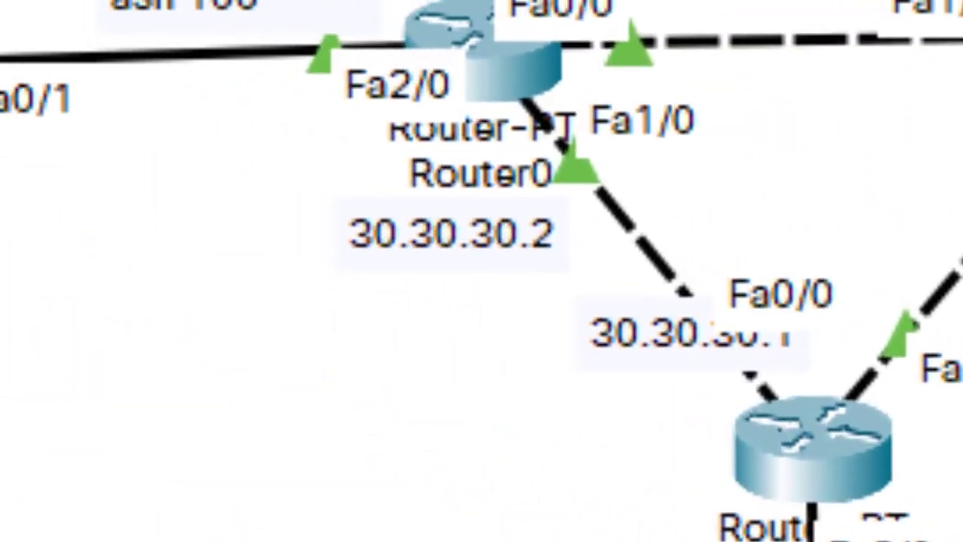
{"action": "key", "text": "BackSpace"}
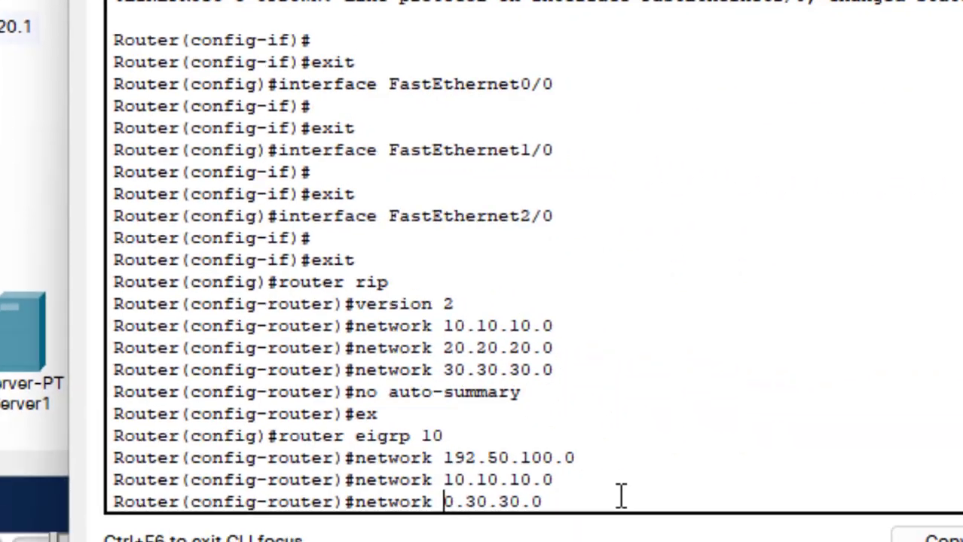
{"action": "type", "text": "3"}
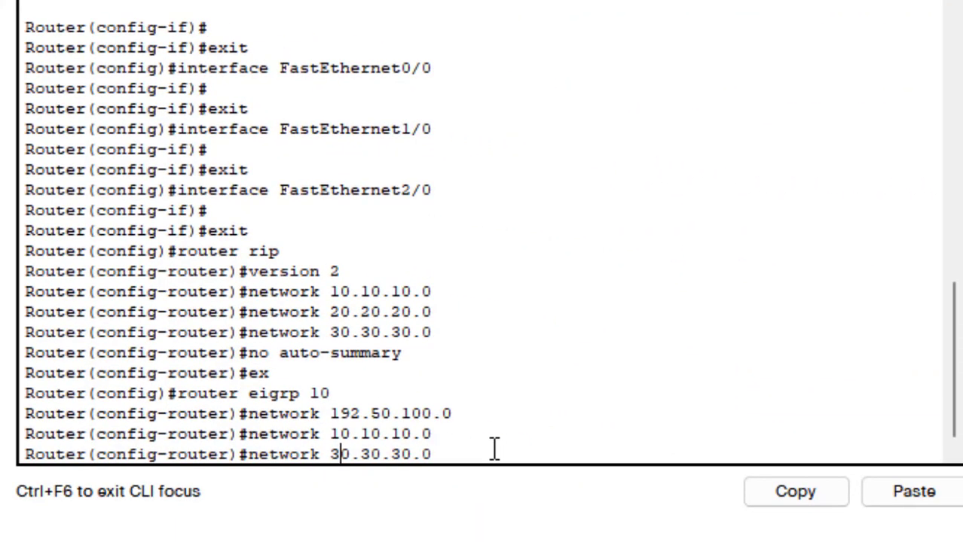
{"action": "key", "text": "Return"}
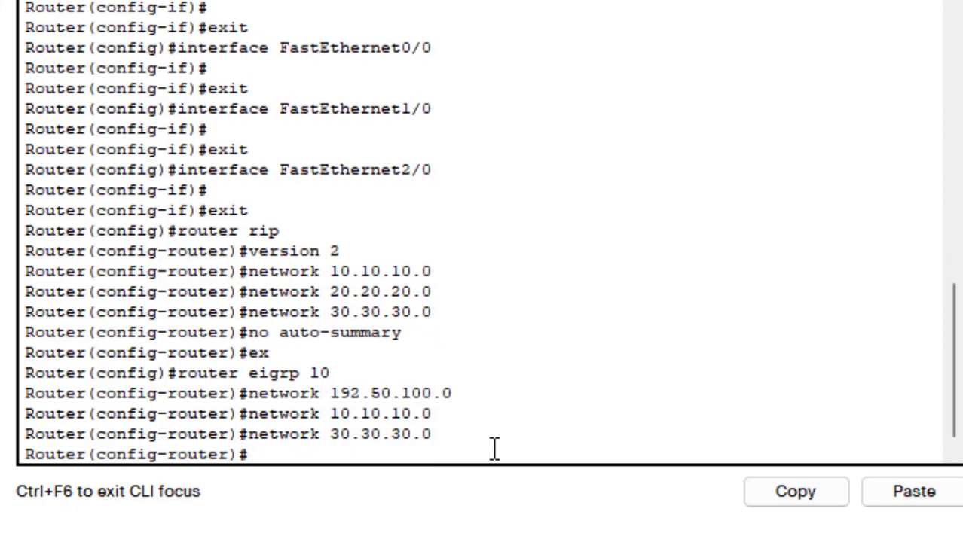
- Disable EIGRP route summarization on Router0 with no auto-summary and exit EIGRP configuration mode
{"action": "type", "text": "no auto-su"}
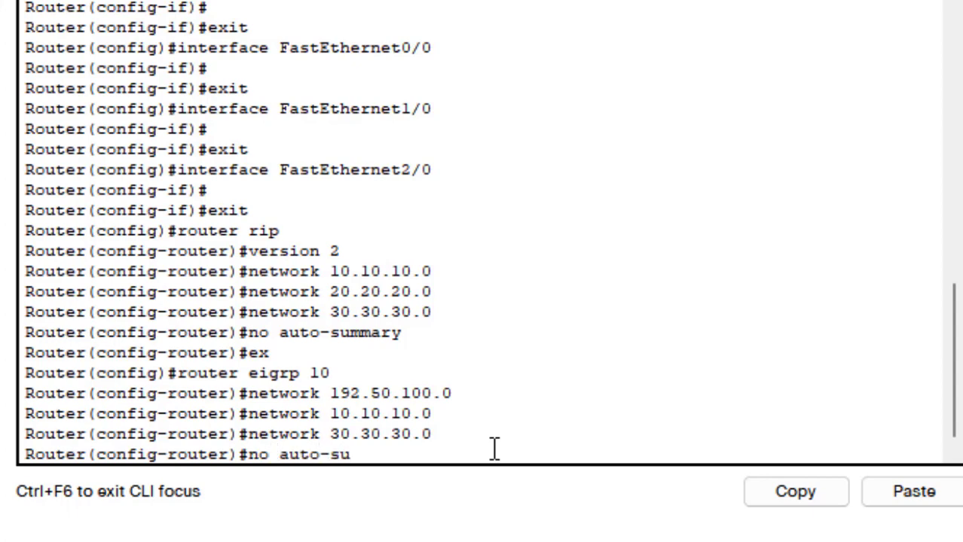
{"action": "type", "text": "mmary"}
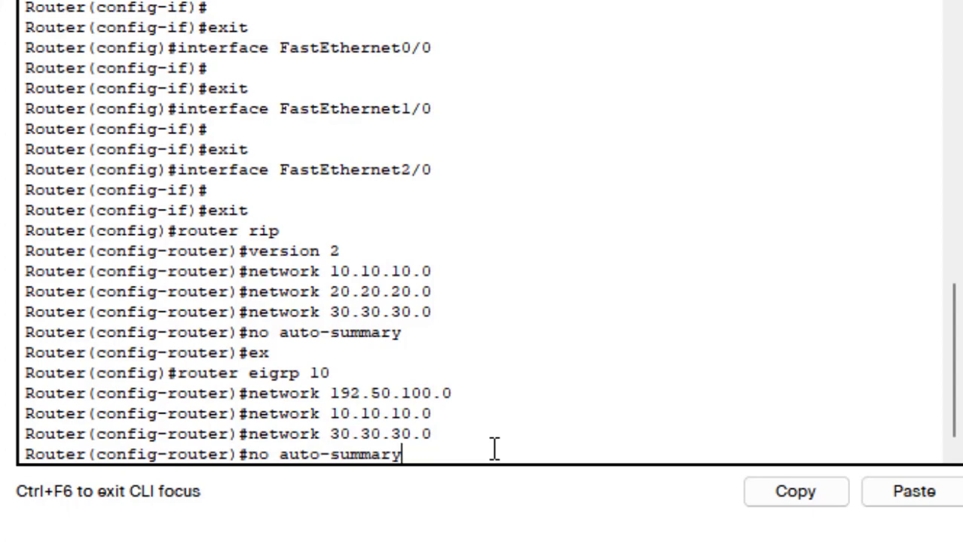
{"action": "key", "text": "Return"}
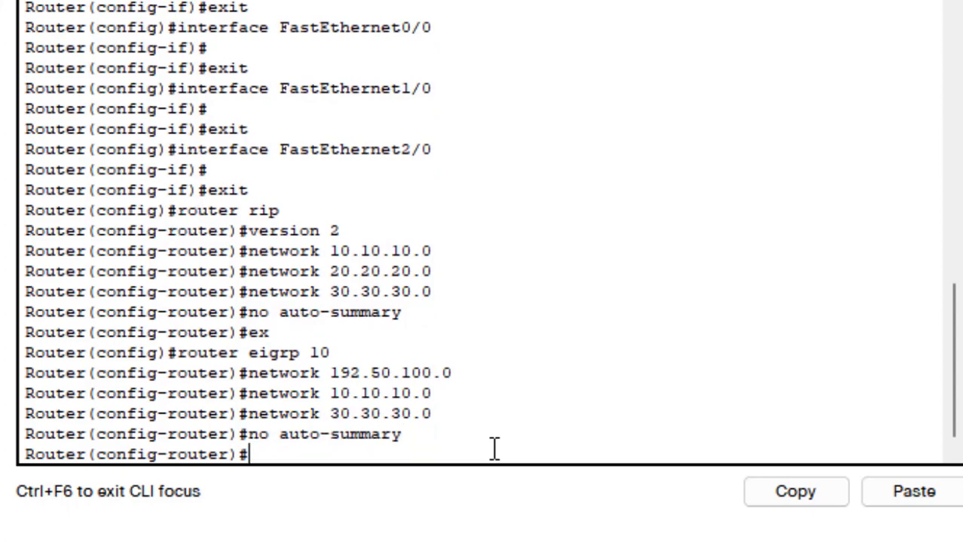
{"action": "key", "text": "Return"}
{"action": "type", "text": "ex"}
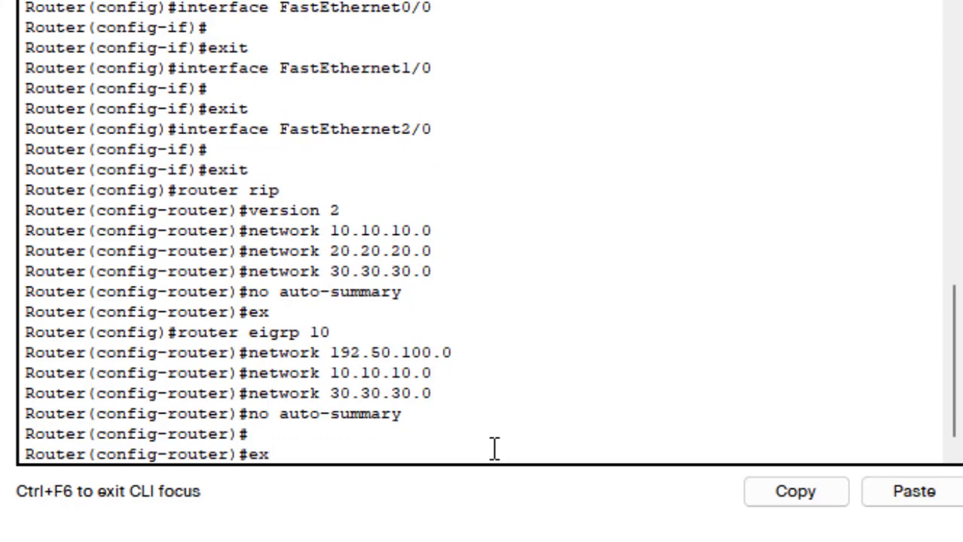
{"action": "key", "text": "Return"}
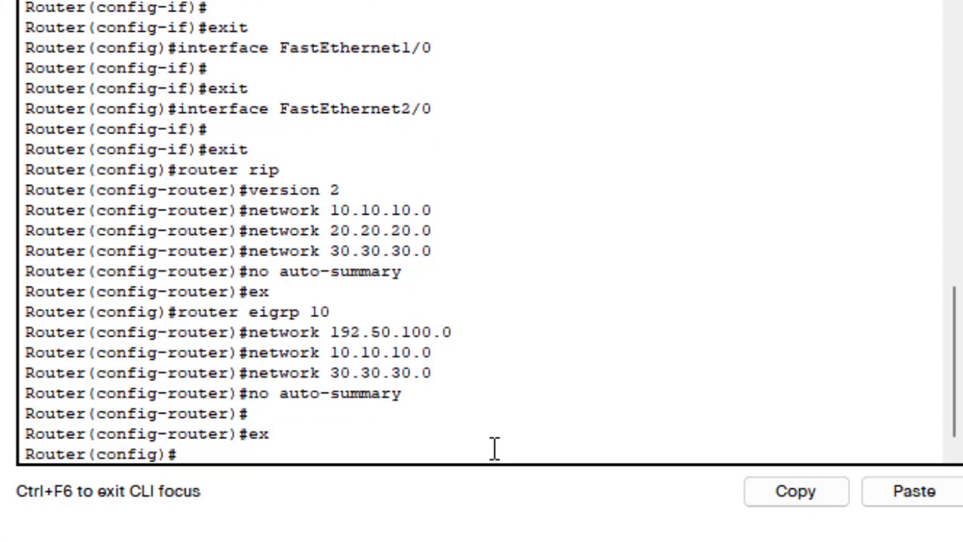
- Start OSPF routing on Router0 with process ID 10
{"action": "type", "text": "rou"}
{"action": "key", "text": "BackSpace"}
{"action": "type", "text": "ter ospf "}
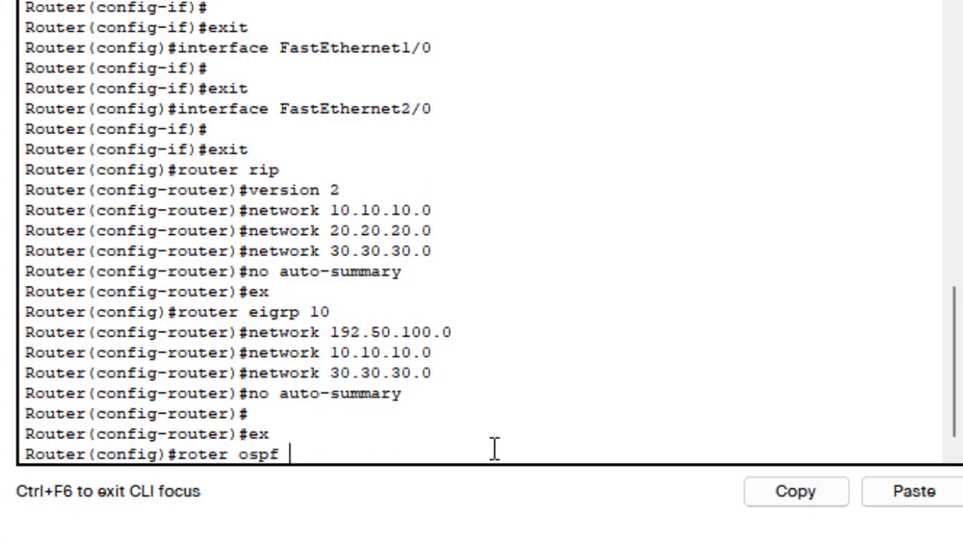
{"action": "type", "text": "10"}
{"action": "type", "text": "u"}
{"action": "key", "text": "BackSpace"}
{"action": "type", "text": "u"}
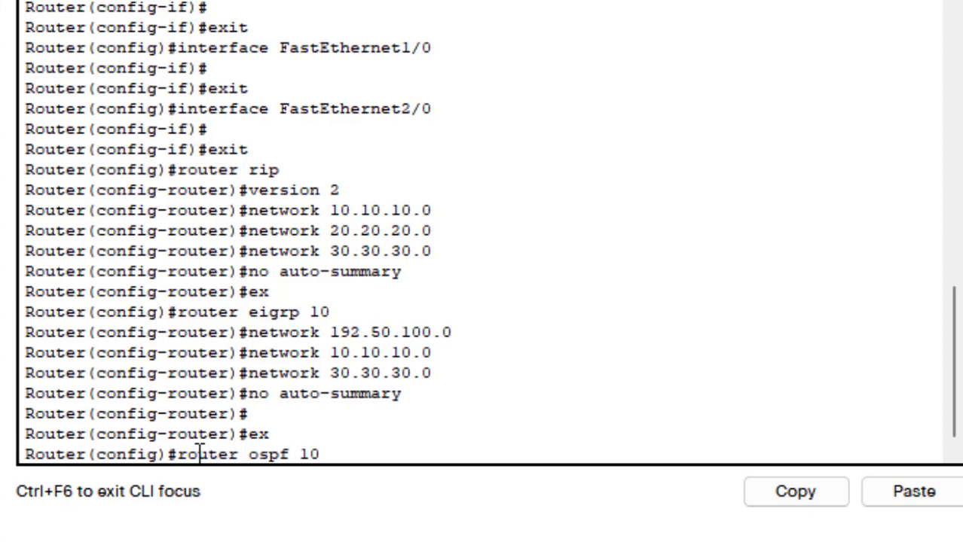
{"action": "key", "text": "Return"}
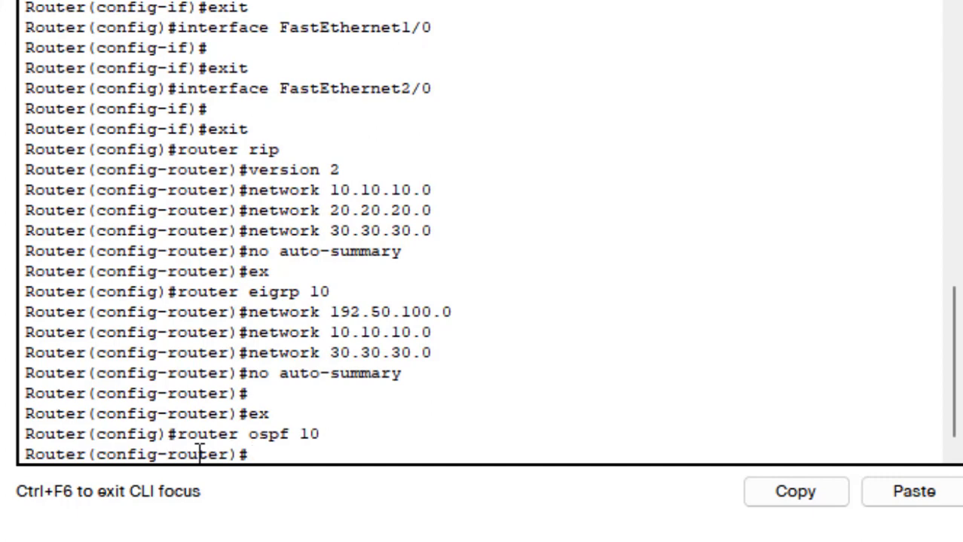
- Compose the OSPF statement network 10.10.10.0 0.0.0.3 area 0 on Router0's command line by adapting an earlier network command
{"action": "key", "text": "Up"}
{"action": "key", "text": "Up"}
{"action": "key", "text": "Up"}
{"action": "key", "text": "Up"}
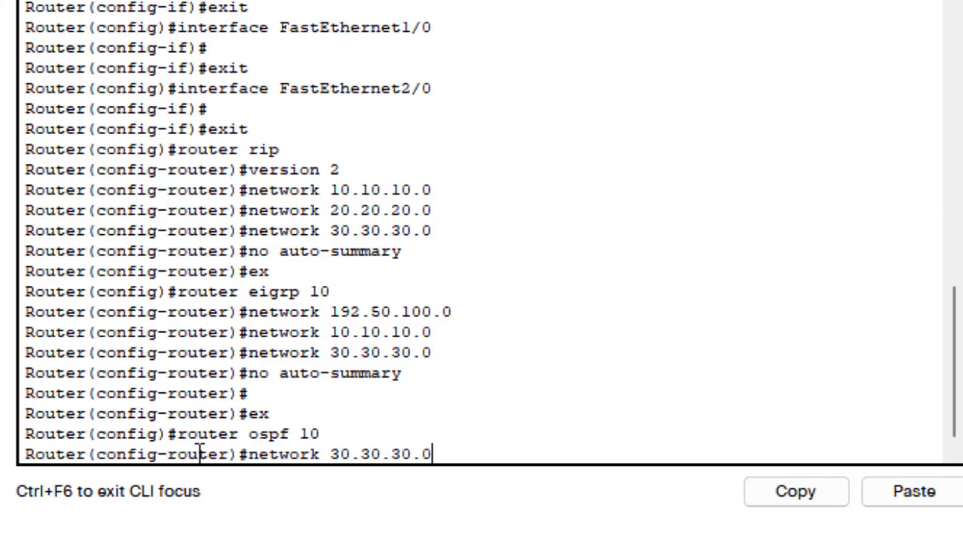
{"action": "key", "text": "BackSpace"}
{"action": "key", "text": "BackSpace"}
{"action": "key", "text": "BackSpace"}
{"action": "key", "text": "BackSpace"}
{"action": "key", "text": "BackSpace"}
{"action": "key", "text": "BackSpace"}
{"action": "key", "text": "BackSpace"}
{"action": "key", "text": "BackSpace"}
{"action": "key", "text": "BackSpace"}
{"action": "key", "text": "BackSpace"}
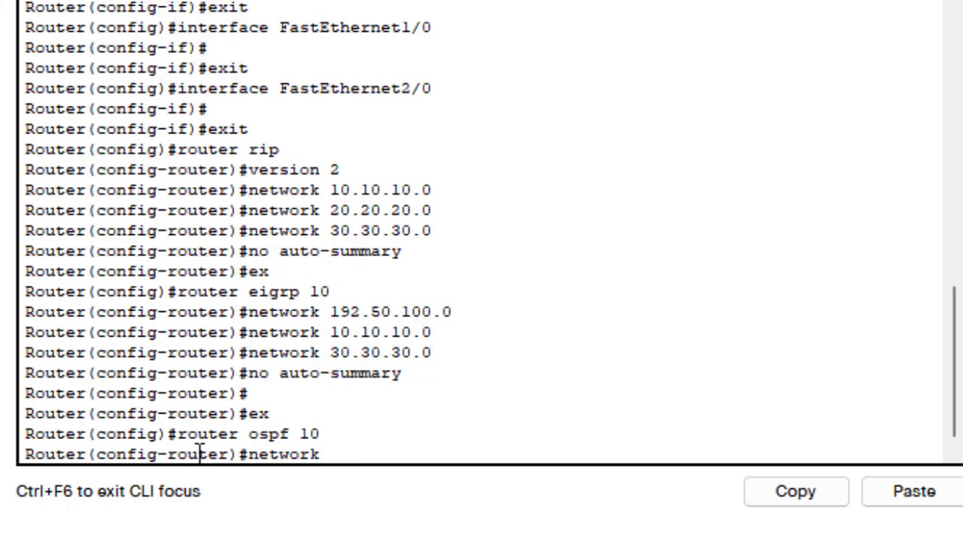
{"action": "type", "text": "10.10.10.0"}
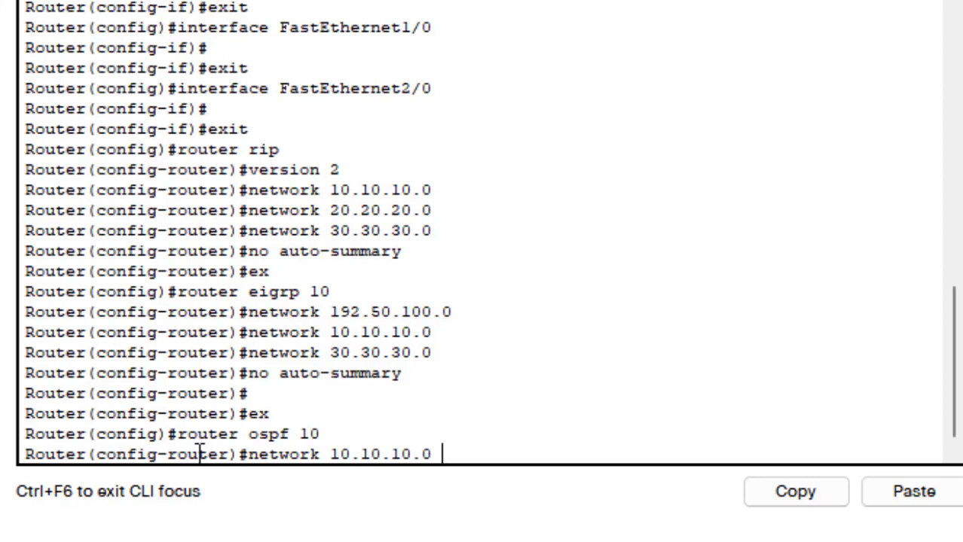
{"action": "type", "text": " 0.0.0.3"}
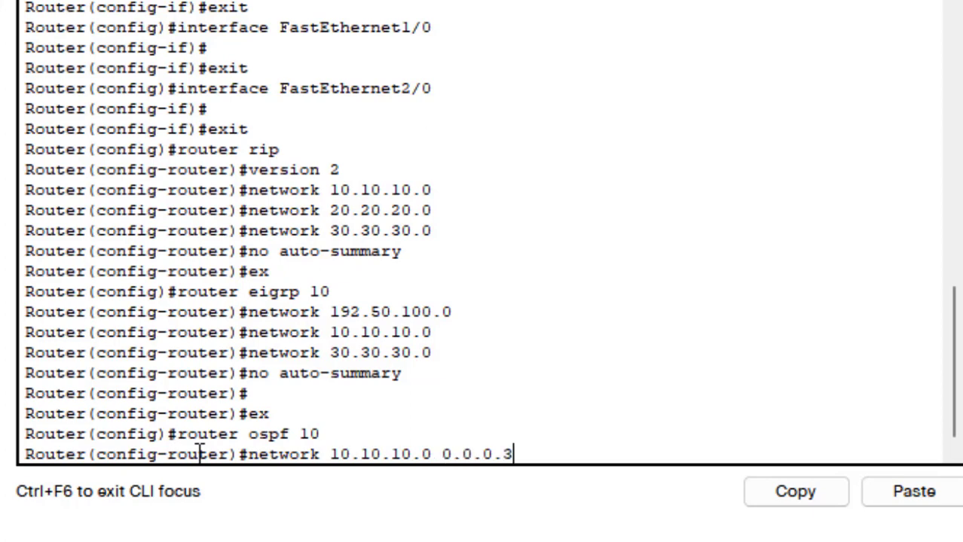
{"action": "type", "text": " area 0"}
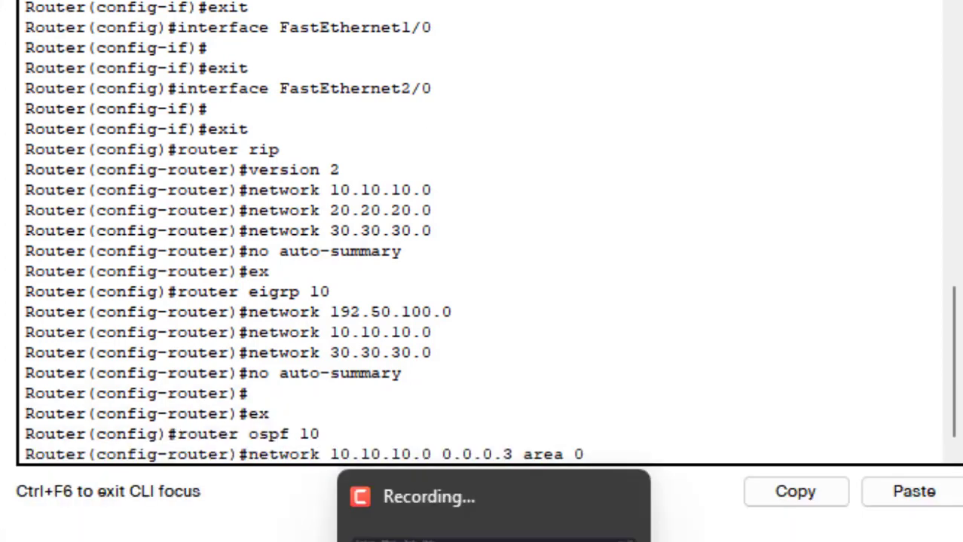
- Switch to Chrome and search Google for "calculator ip" in a new tab
{"action": "left_click", "coordinate": [365, 483]}
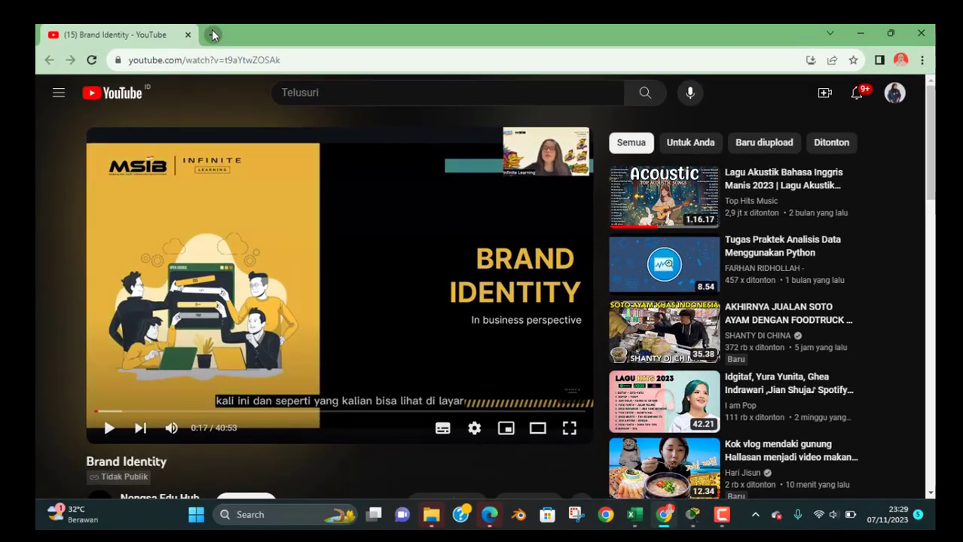
{"action": "left_click", "coordinate": [213, 35]}
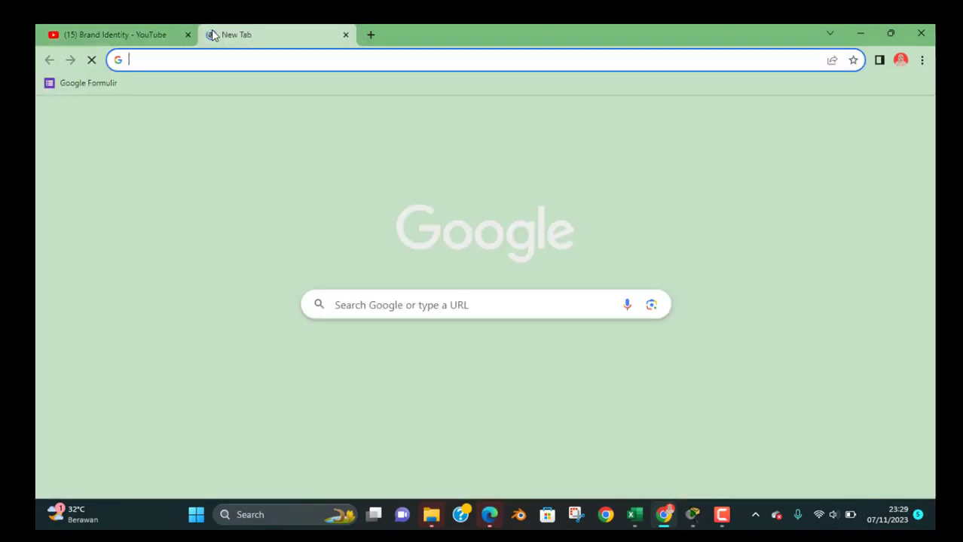
{"action": "left_click", "coordinate": [171, 57]}
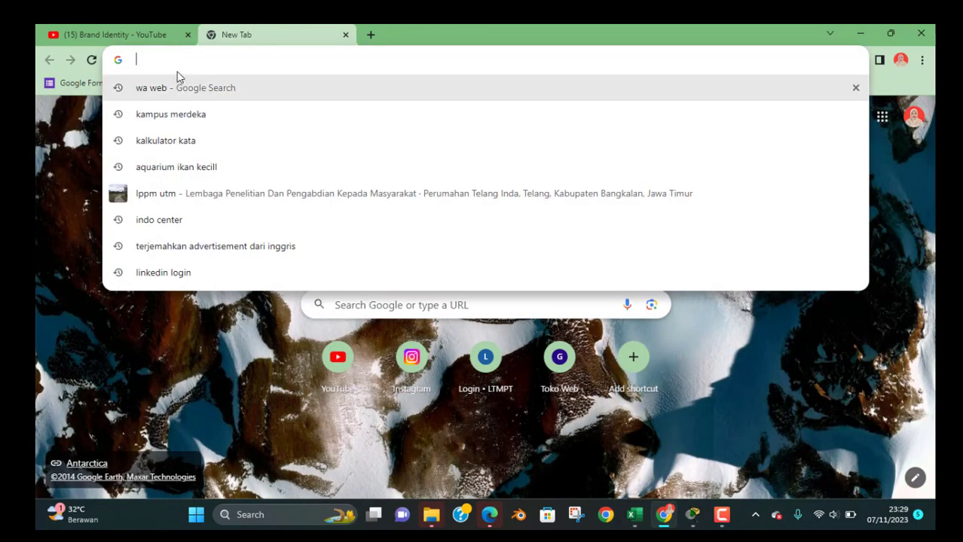
{"action": "type", "text": "cal"}
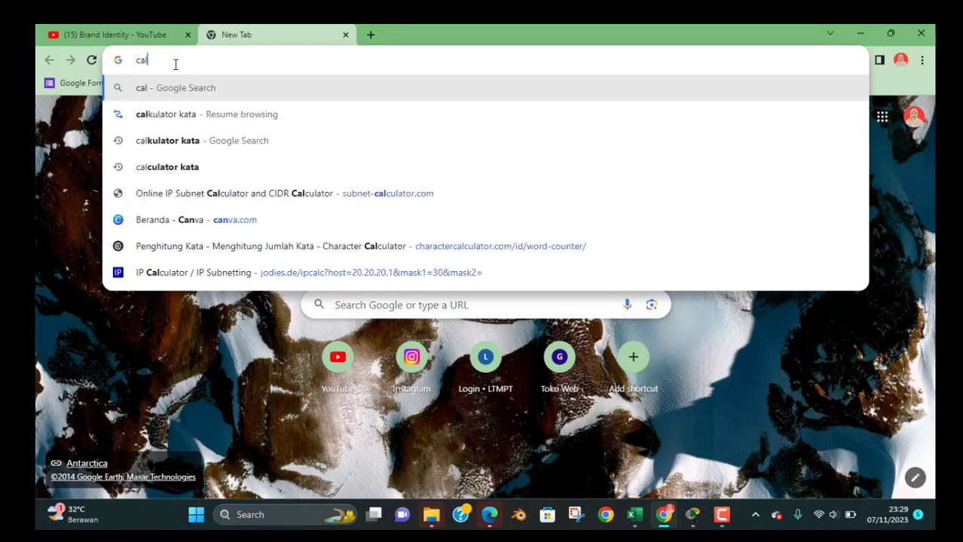
{"action": "type", "text": "culator ip"}
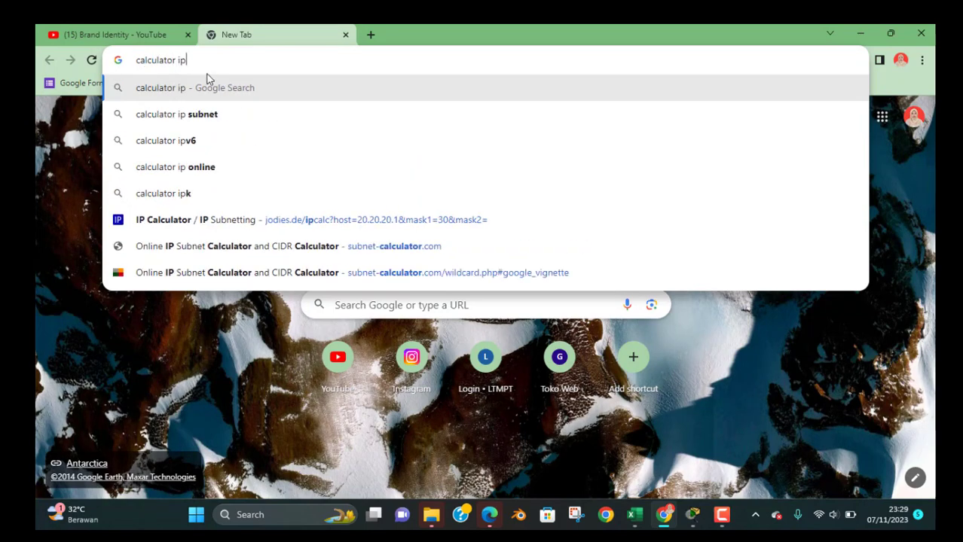
{"action": "key", "text": "Return"}
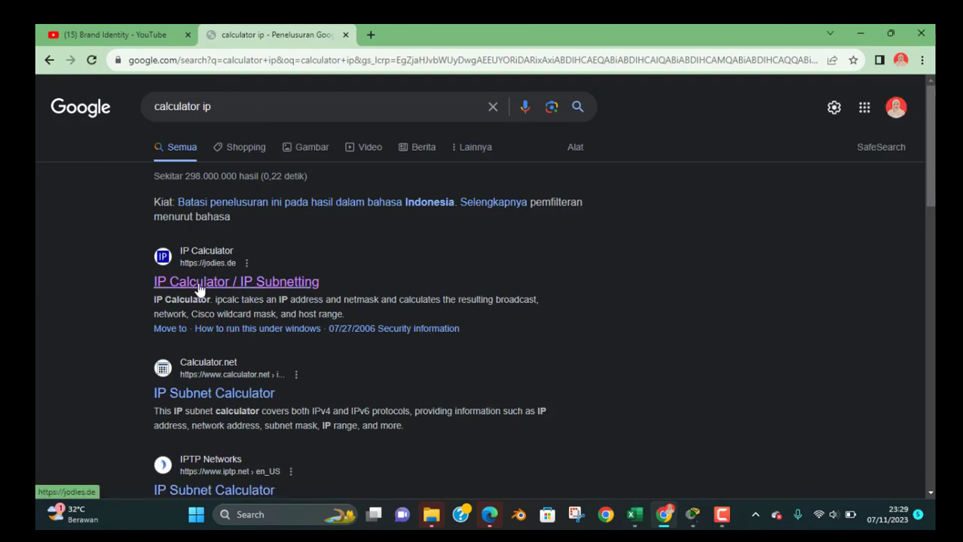
- Open the IP Calculator / IP Subnetting result from jodies.de and set the address to 10.10.10.0
{"action": "left_click", "coordinate": [198, 285]}
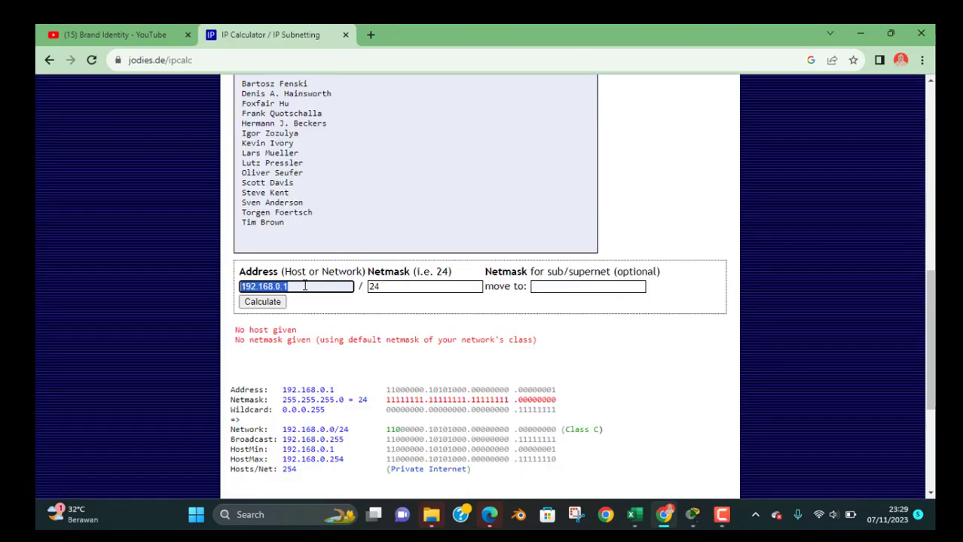
{"action": "left_click", "coordinate": [305, 286]}
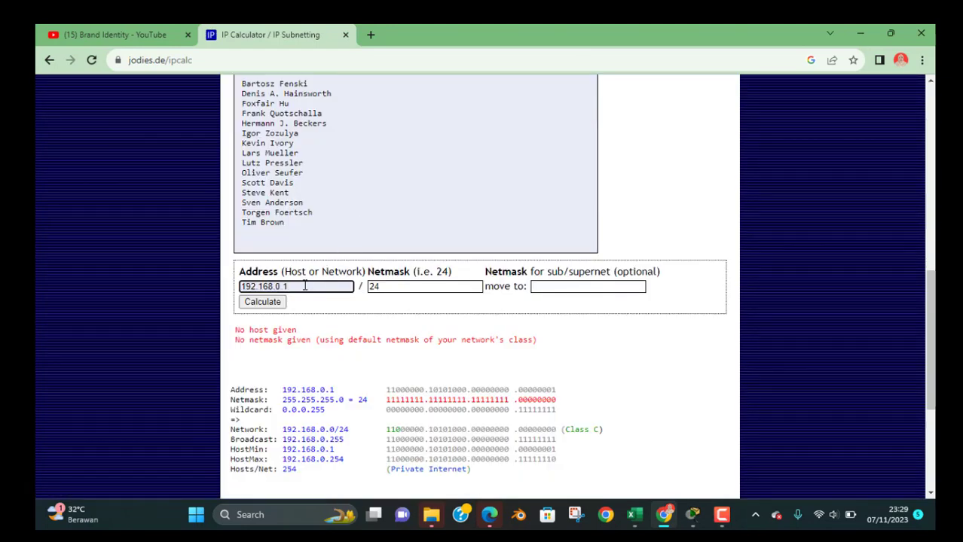
{"action": "key", "text": "BackSpace"}
{"action": "key", "text": "BackSpace"}
{"action": "key", "text": "BackSpace"}
{"action": "key", "text": "BackSpace"}
{"action": "key", "text": "BackSpace"}
{"action": "key", "text": "BackSpace"}
{"action": "key", "text": "BackSpace"}
{"action": "key", "text": "BackSpace"}
{"action": "key", "text": "BackSpace"}
{"action": "type", "text": "10"}
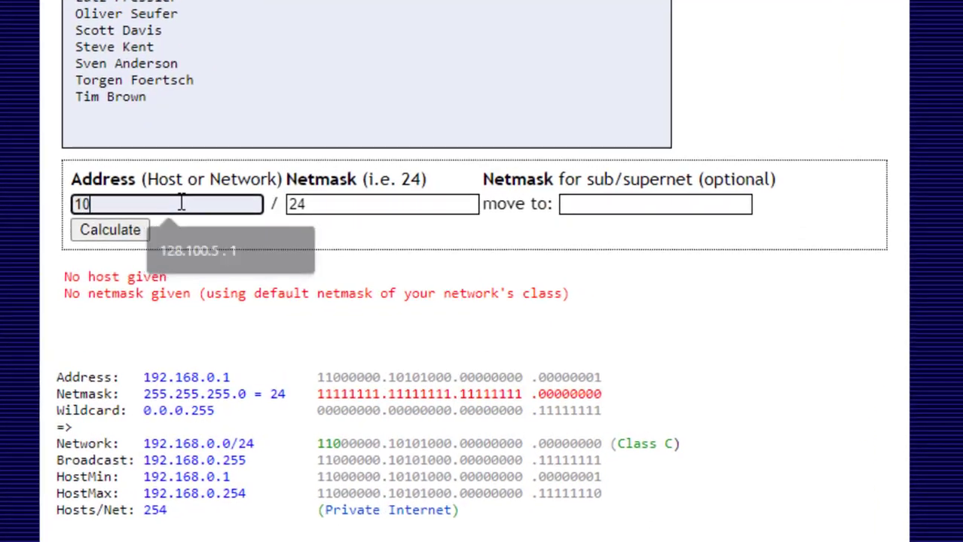
{"action": "type", "text": ".10.10"}
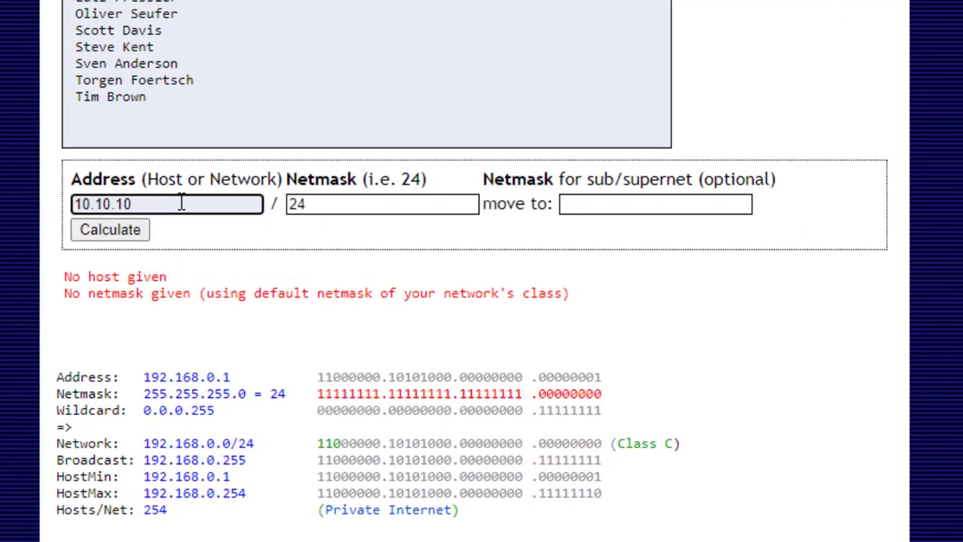
{"action": "type", "text": ".0"}
- Set the netmask to 30 and calculate the subnet details to check the wildcard mask
{"action": "left_click", "coordinate": [316, 205]}
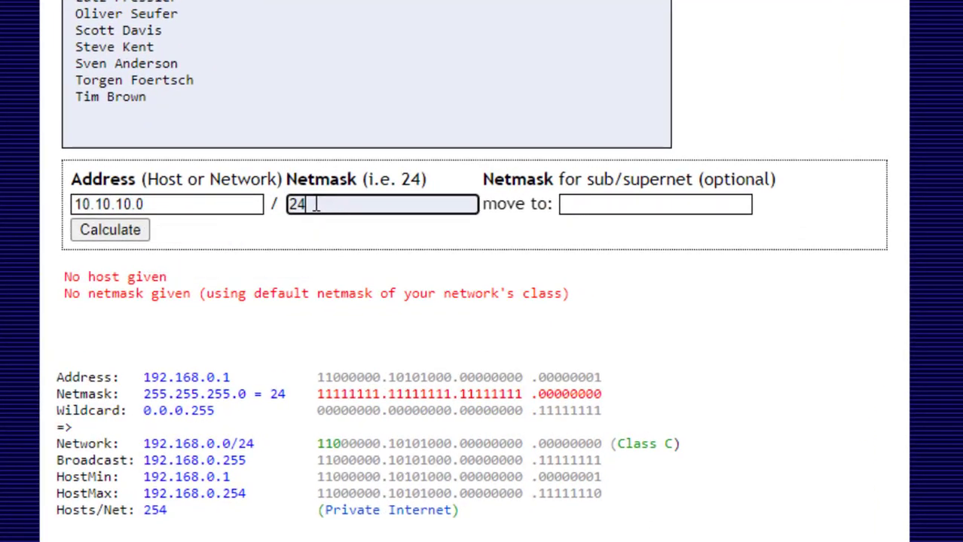
{"action": "key", "text": "BackSpace"}
{"action": "key", "text": "BackSpace"}
{"action": "type", "text": "30"}
{"action": "left_click", "coordinate": [123, 237]}
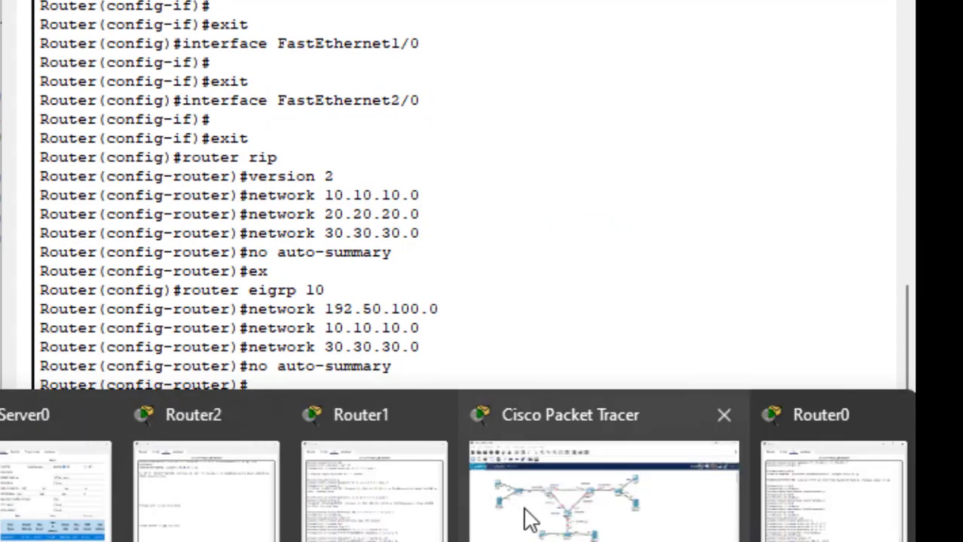
- Switch back to Cisco Packet Tracer and submit the prepared OSPF statement network 10.10.10.0 0.0.0.3 area 0 on Router0
{"action": "left_click", "coordinate": [554, 517]}
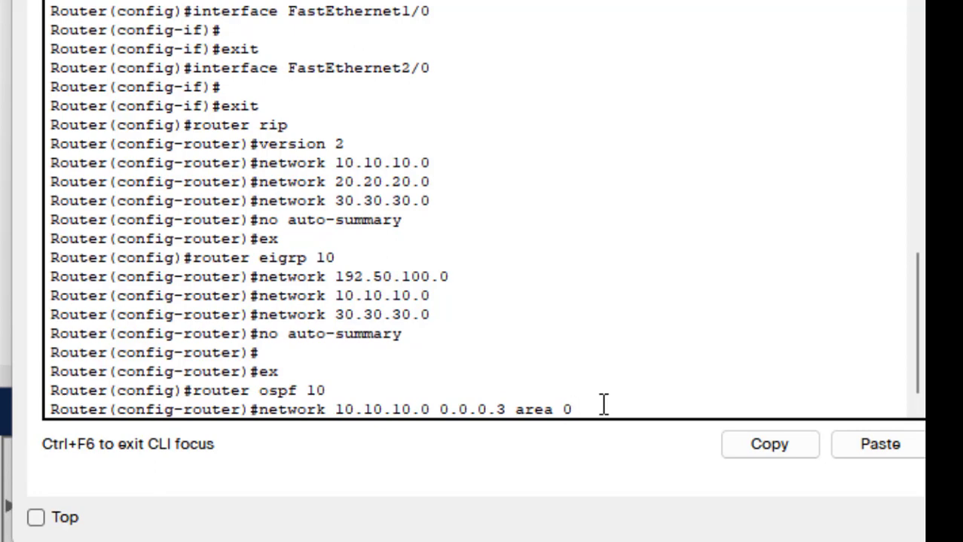
{"action": "key", "text": "Return"}
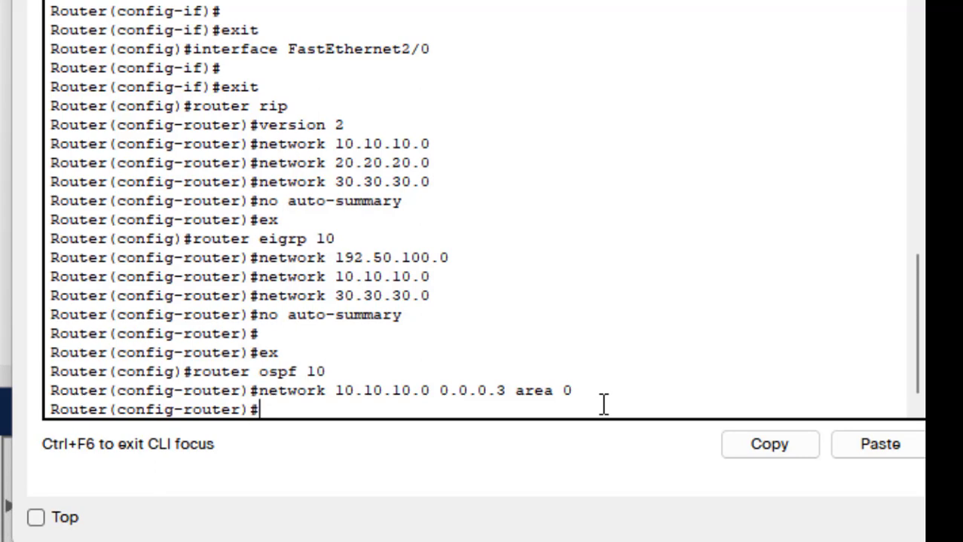
- Add the OSPF statement network 30.30.30.0 0.0.0.3 area 0 on Router0
{"action": "key", "text": "Up"}
{"action": "key", "text": "Up"}
{"action": "key", "text": "Up"}
{"action": "key", "text": "Up"}
{"action": "key", "text": "Up"}
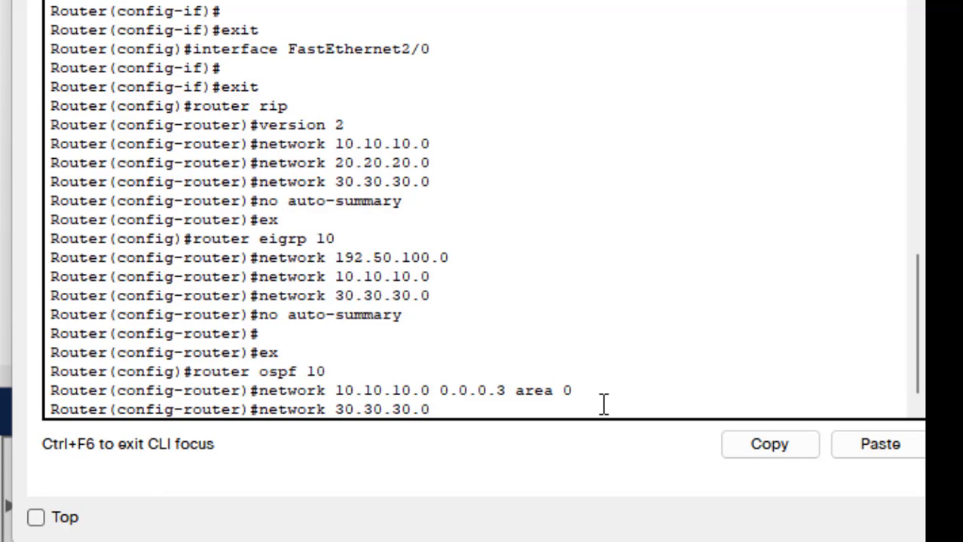
{"action": "key", "text": "BackSpace"}
{"action": "key", "text": "BackSpace"}
{"action": "key", "text": "BackSpace"}
{"action": "key", "text": "BackSpace"}
{"action": "key", "text": "BackSpace"}
{"action": "key", "text": "BackSpace"}
{"action": "key", "text": "BackSpace"}
{"action": "key", "text": "BackSpace"}
{"action": "key", "text": "BackSpace"}
{"action": "key", "text": "BackSpace"}
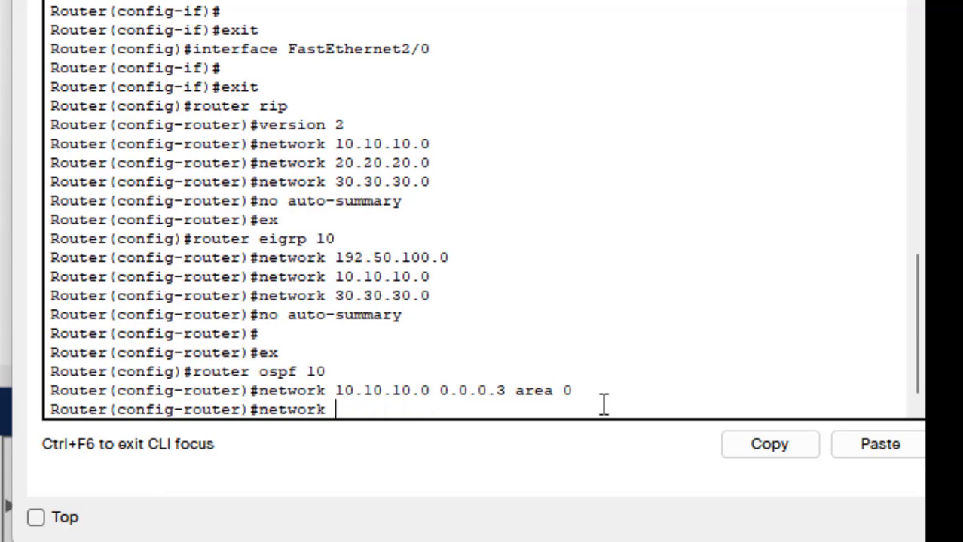
{"action": "type", "text": "30.30.30."}
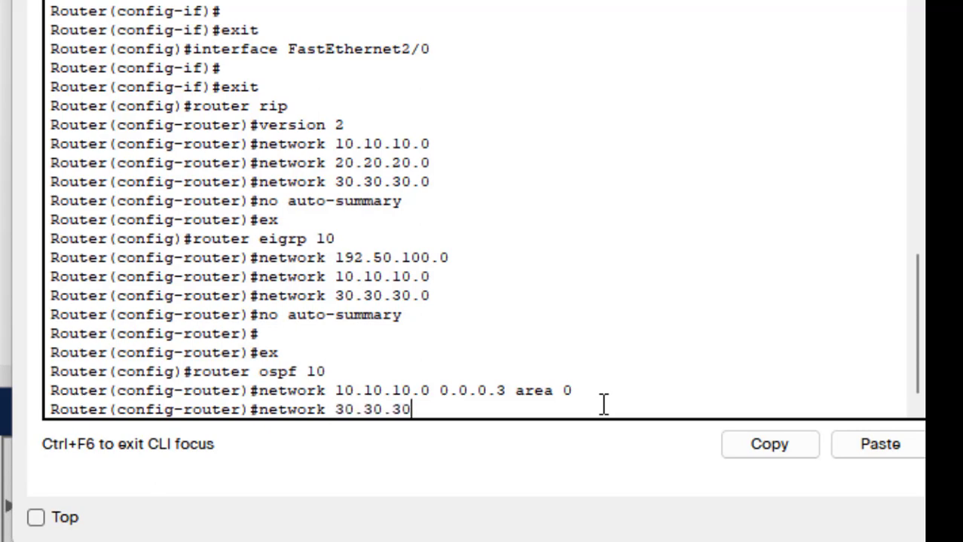
{"action": "type", "text": "0 0"}
{"action": "type", "text": ".0.0"}
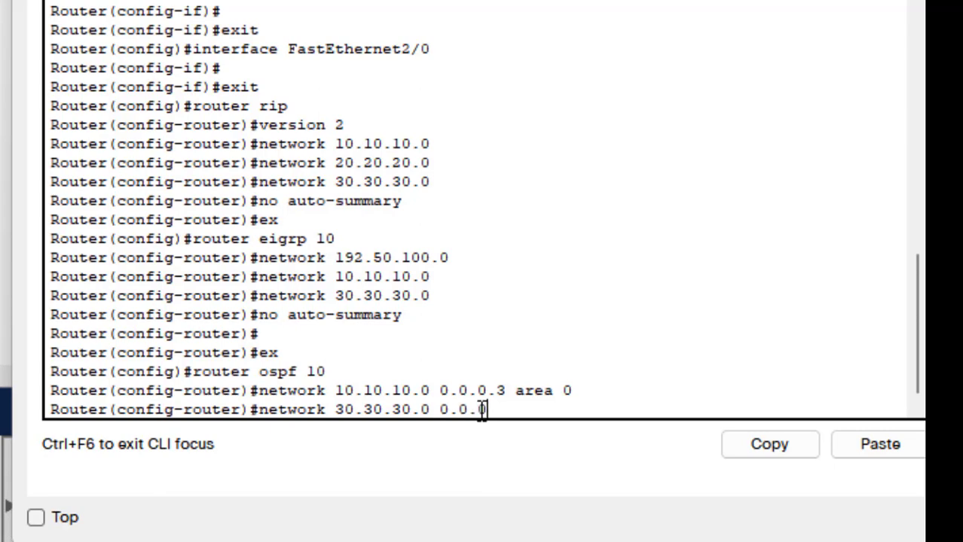
{"action": "type", "text": ".3 area"}
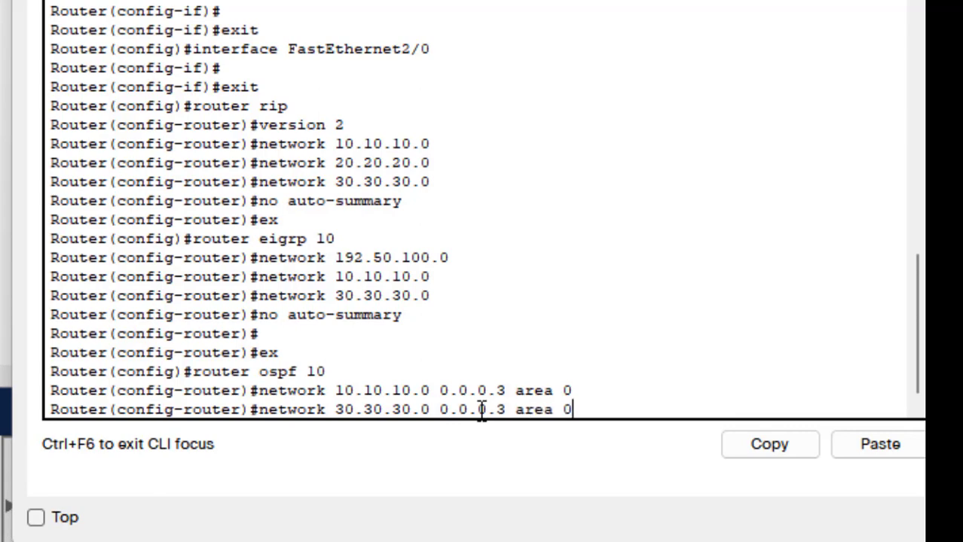
{"action": "type", "text": " 0"}
{"action": "key", "text": "Return"}
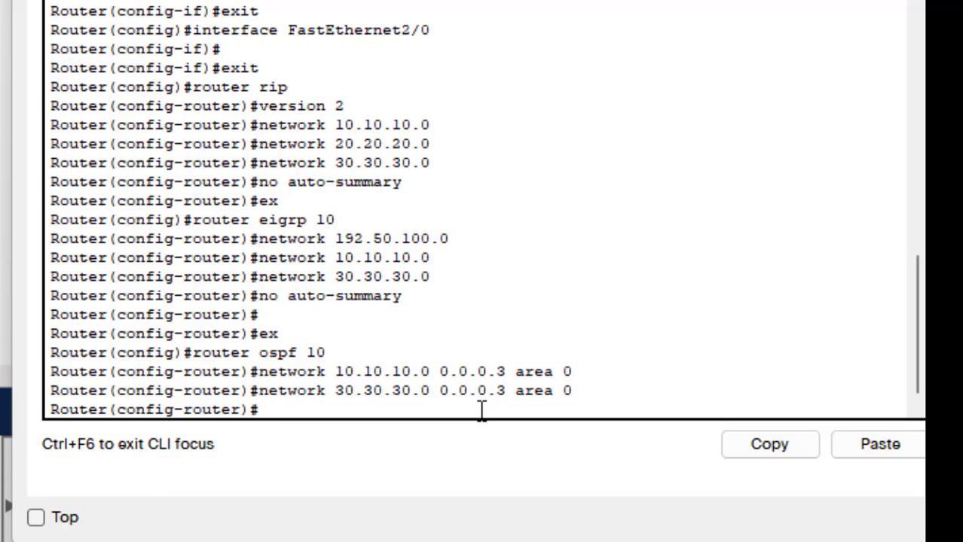
- Add the OSPF statement network 192.50.100.0 0.0.0.31 area 0 on Router0 and exit OSPF configuration mode
{"action": "key", "text": "Up"}
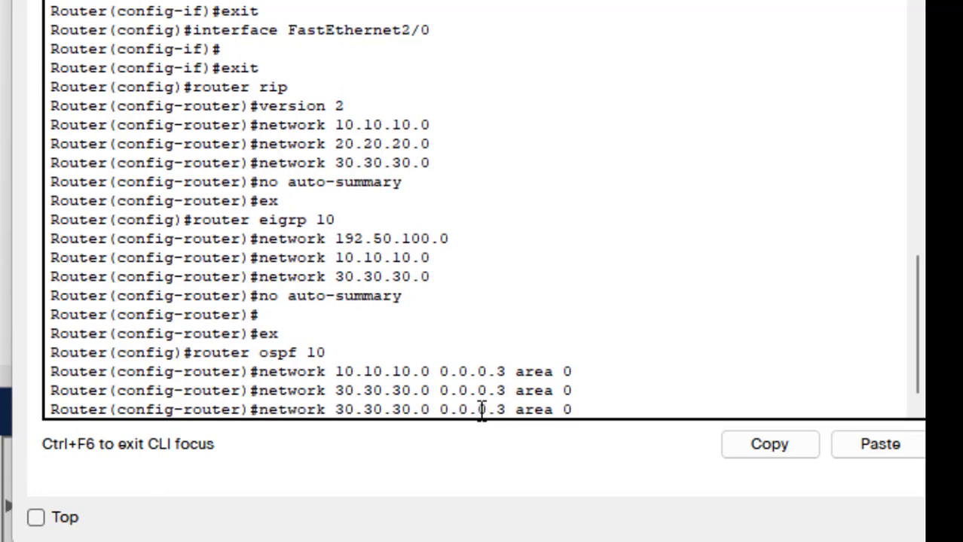
{"action": "key", "text": "Left"}
{"action": "key", "text": "Left"}
{"action": "key", "text": "Left"}
{"action": "key", "text": "Left"}
{"action": "key", "text": "Left"}
{"action": "key", "text": "Left"}
{"action": "key", "text": "Left"}
{"action": "key", "text": "Left"}
{"action": "key", "text": "Left"}
{"action": "key", "text": "Left"}
{"action": "key", "text": "Left"}
{"action": "key", "text": "Left"}
{"action": "key", "text": "Left"}
{"action": "key", "text": "Left"}
{"action": "key", "text": "Left"}
{"action": "key", "text": "Left"}
{"action": "key", "text": "BackSpace"}
{"action": "key", "text": "BackSpace"}
{"action": "key", "text": "BackSpace"}
{"action": "key", "text": "BackSpace"}
{"action": "key", "text": "BackSpace"}
{"action": "key", "text": "BackSpace"}
{"action": "key", "text": "BackSpace"}
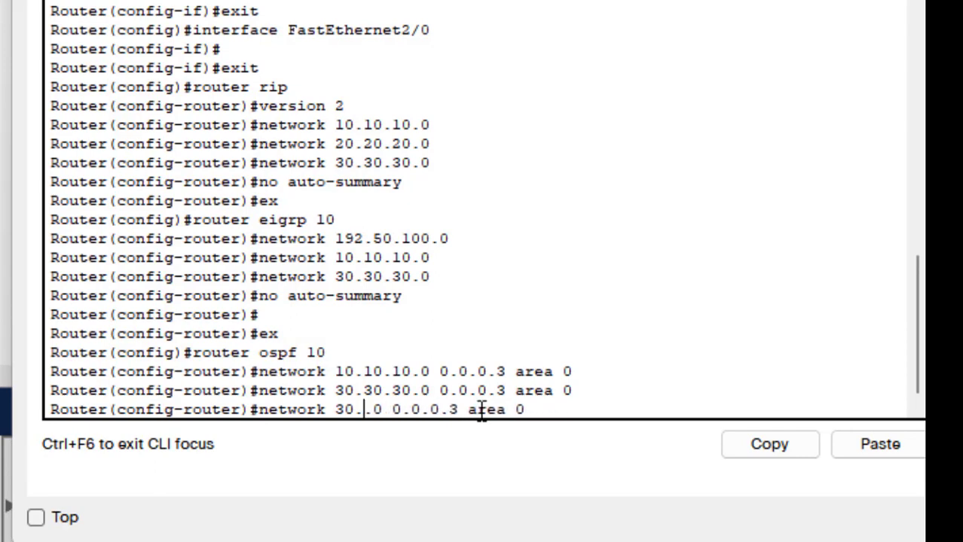
{"action": "key", "text": "BackSpace"}
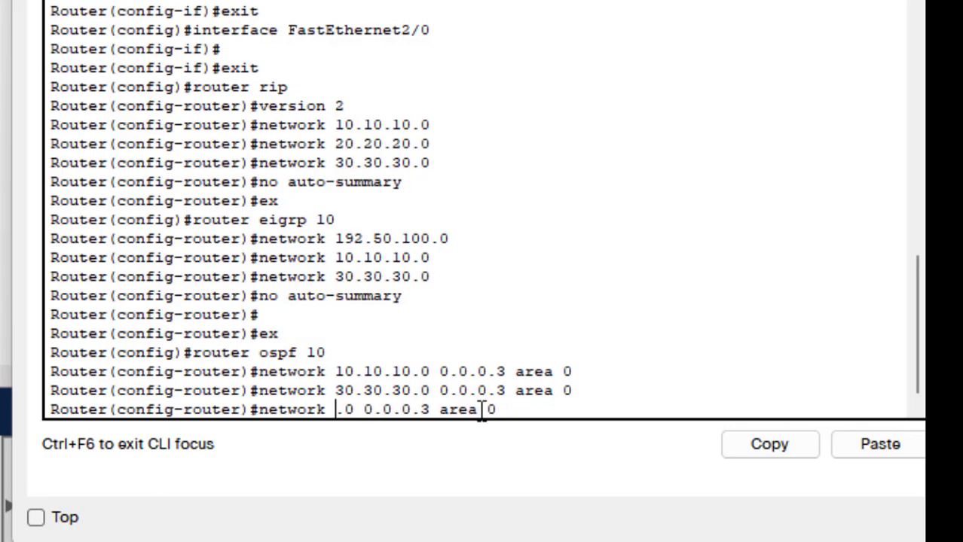
{"action": "type", "text": "192."}
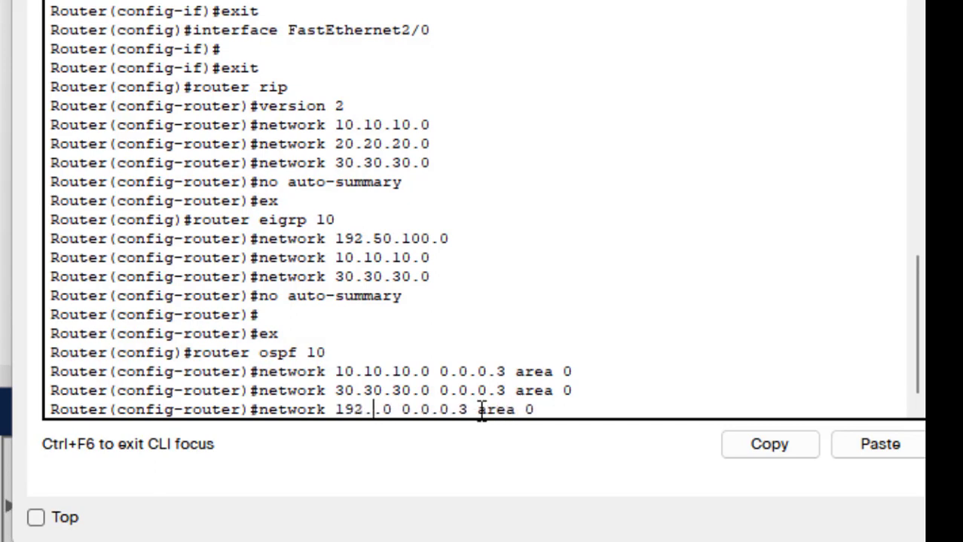
{"action": "type", "text": "50.100"}
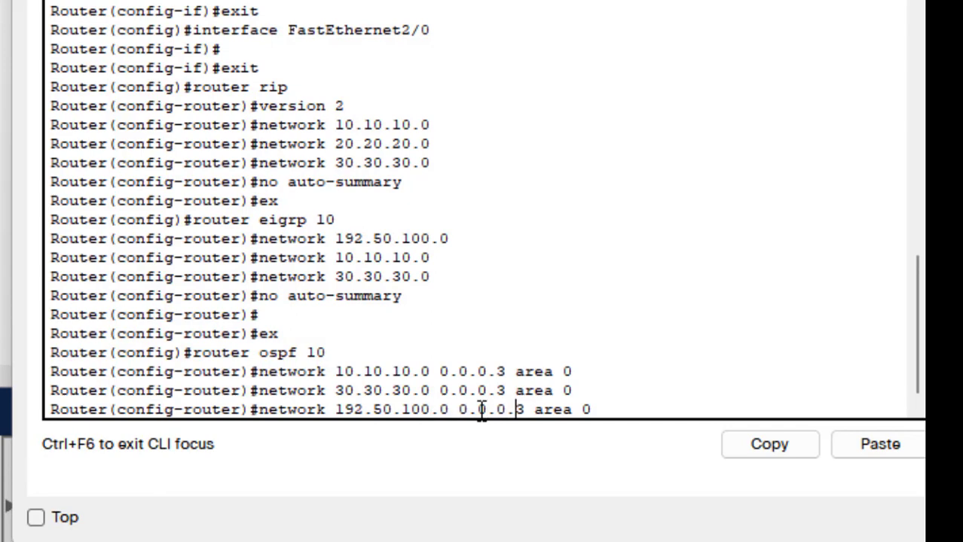
{"action": "key", "text": "Right"}
{"action": "key", "text": "BackSpace"}
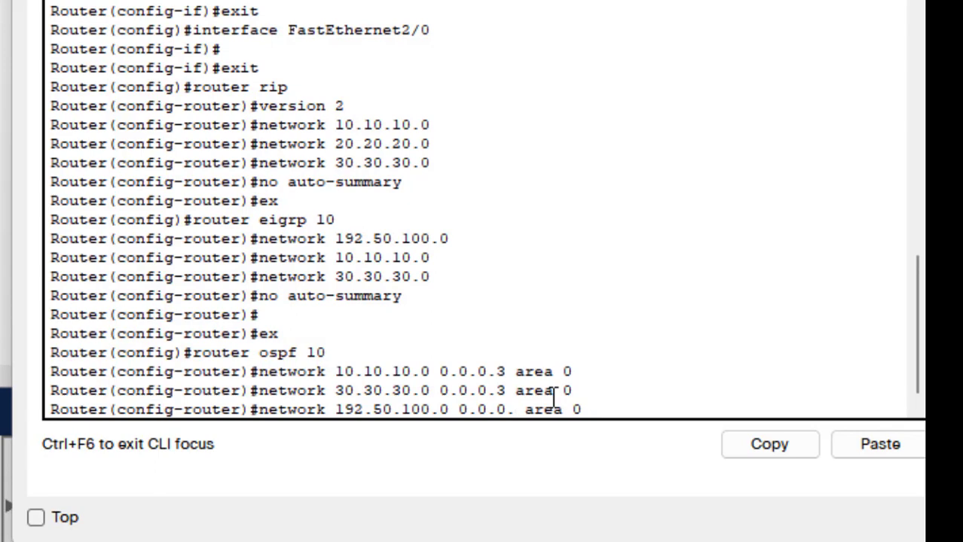
{"action": "type", "text": "31"}
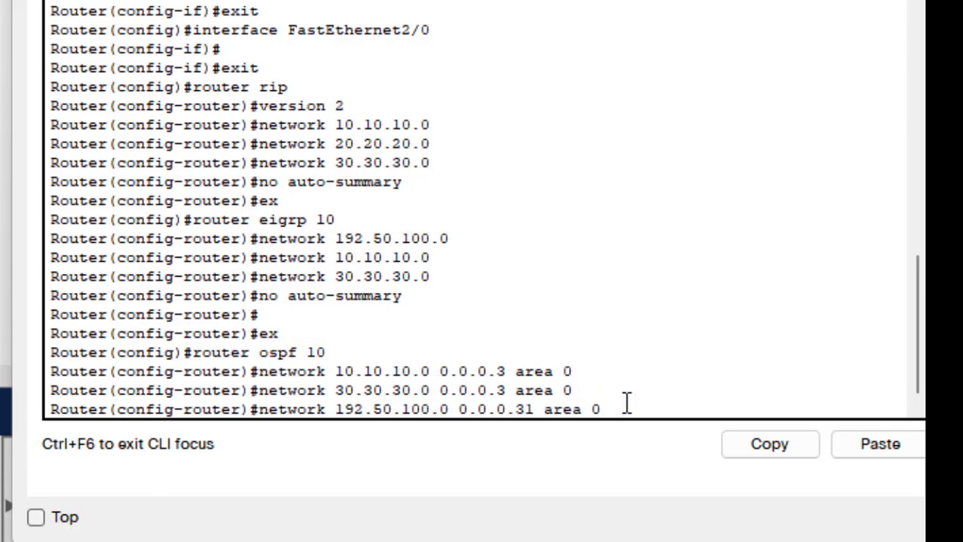
{"action": "key", "text": "Return"}
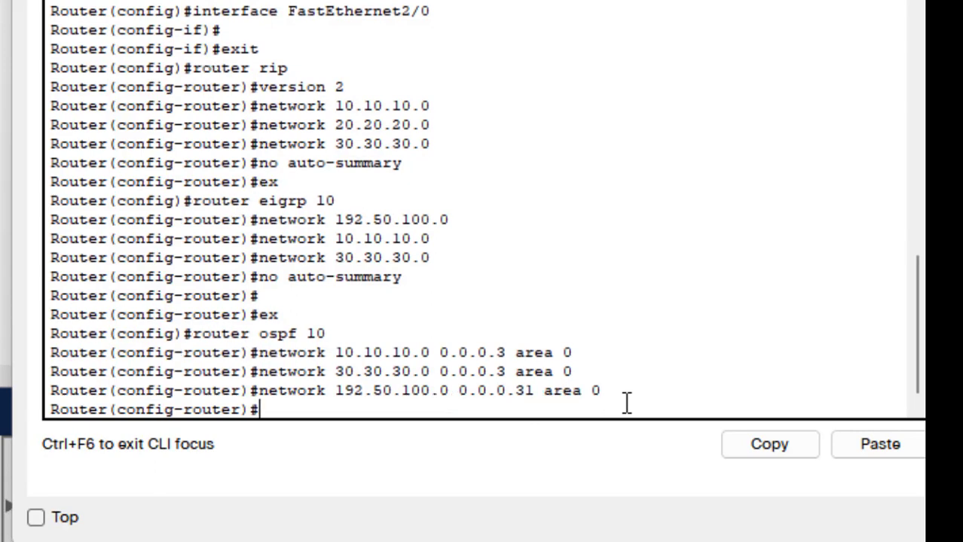
{"action": "type", "text": "ex"}
{"action": "key", "text": "Return"}
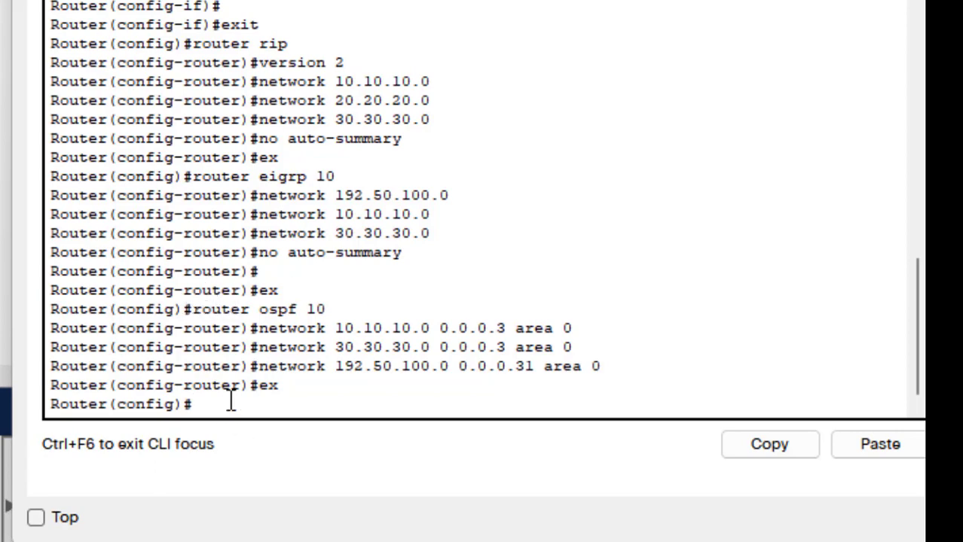
- Re-enter OSPF process 10 on Router0 and try the statement redistribute bgp 100 sunets, consulting the topology document for the AS number
{"action": "type", "text": "router ospf 10"}
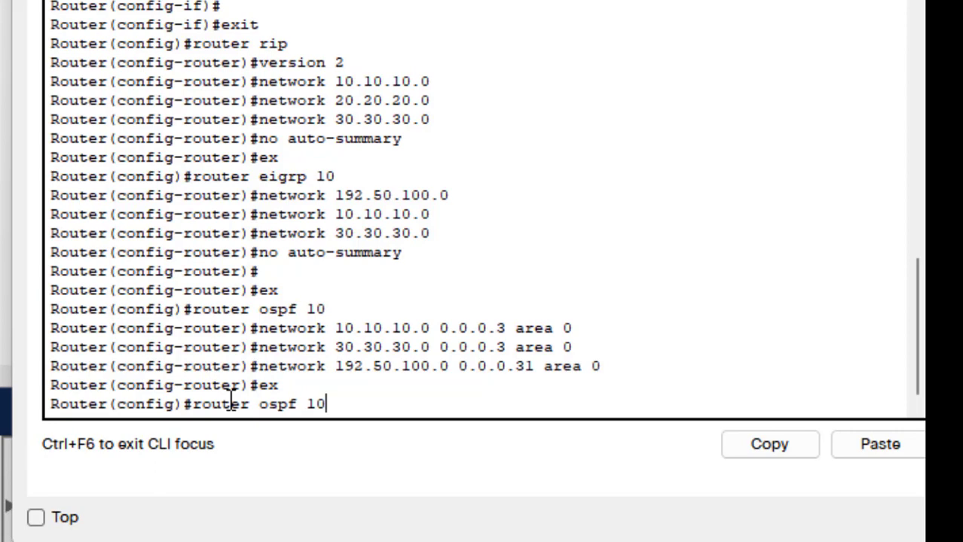
{"action": "key", "text": "Return"}
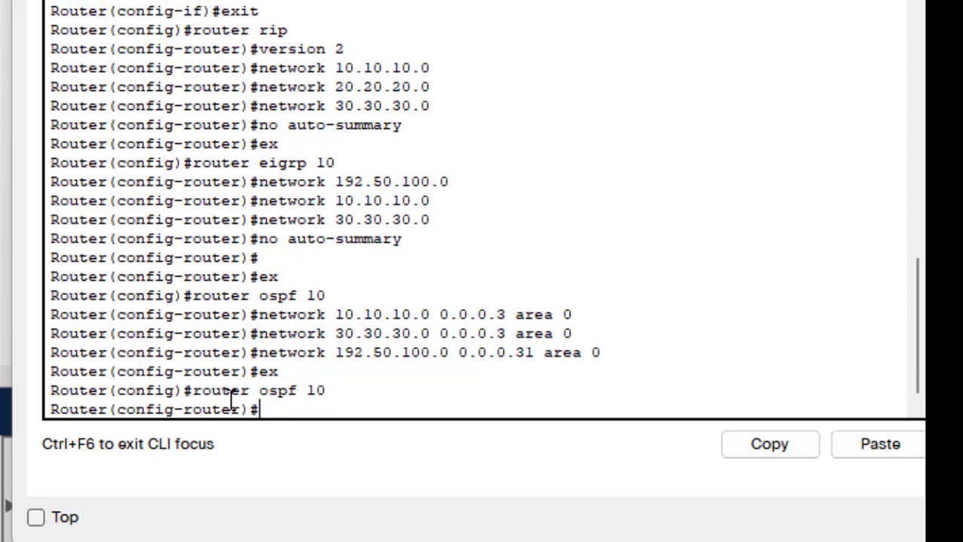
{"action": "type", "text": "redistr"}
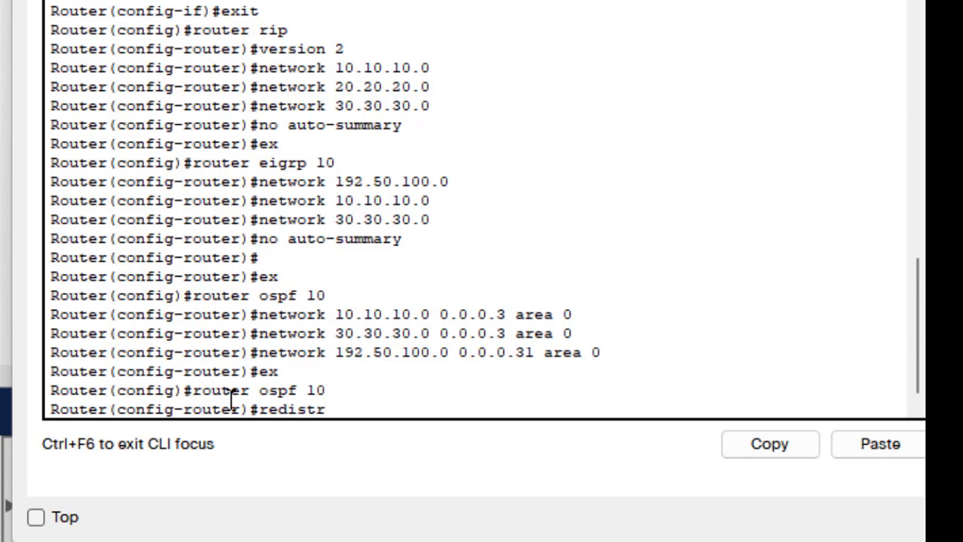
{"action": "type", "text": "ibute bgp"}
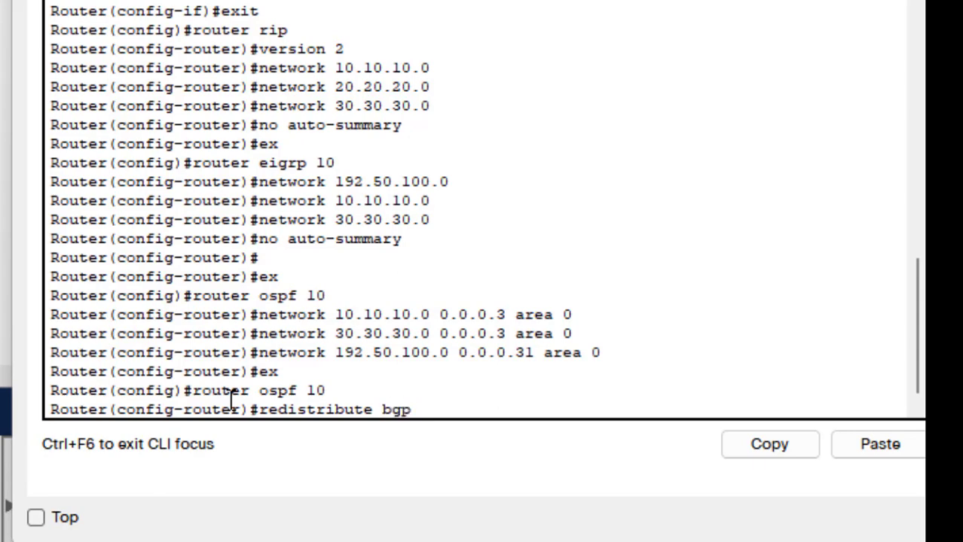
{"action": "type", "text": " 100 sub"}
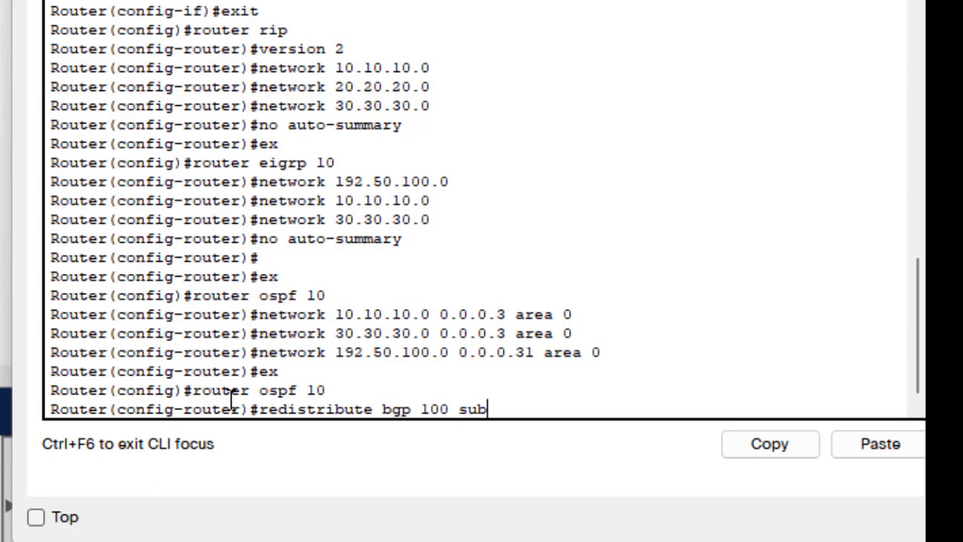
{"action": "key", "text": "BackSpace"}
{"action": "type", "text": "nets"}
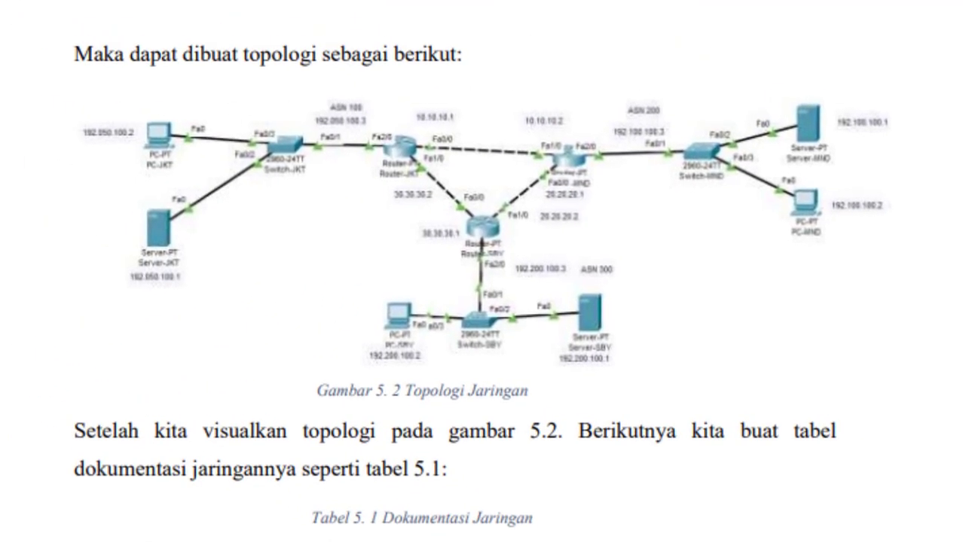
{"action": "scroll", "coordinate": [663, 396], "scroll_direction": "up", "scroll_amount": 10}
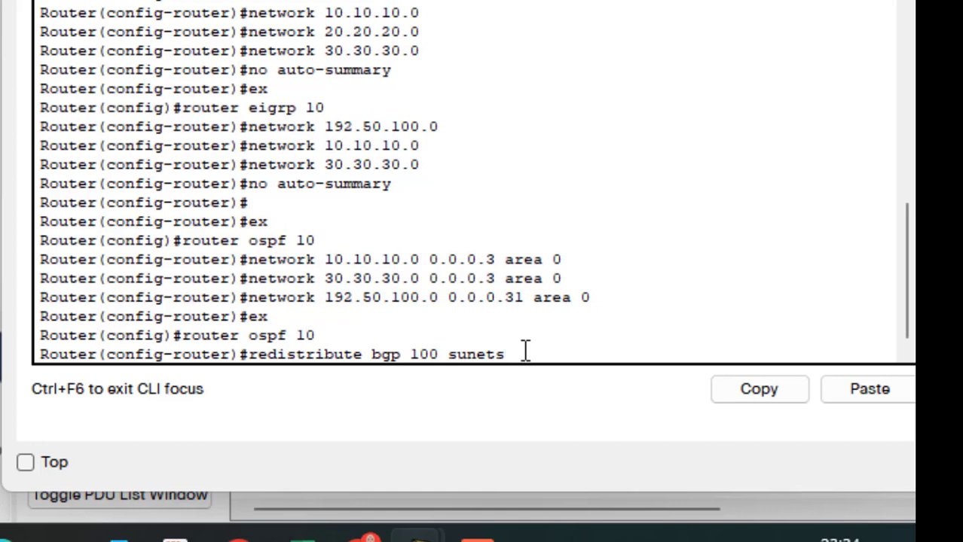
{"action": "key", "text": "Return"}
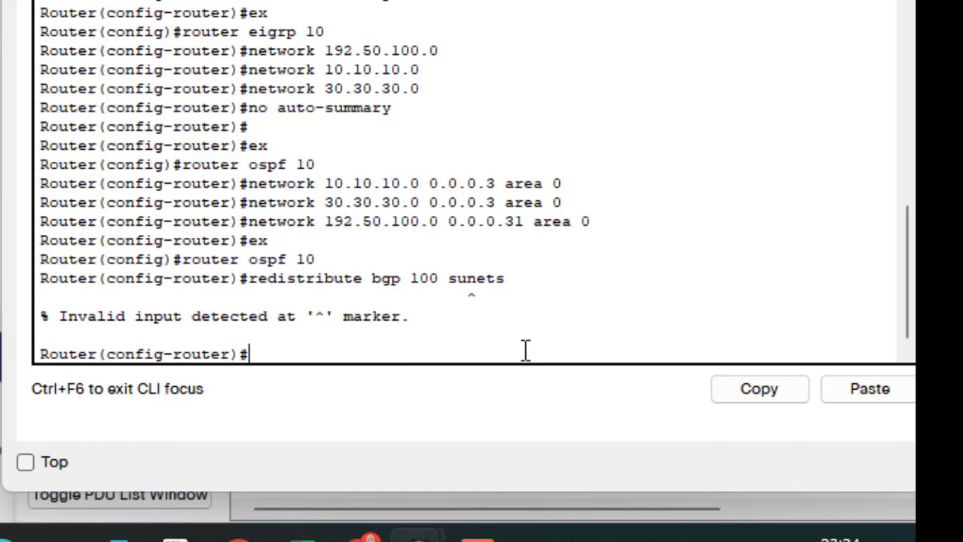
- Correct the redistribution statement to redistribute bgp 100 subnets, submit it and exit OSPF configuration mode
{"action": "key", "text": "Up"}
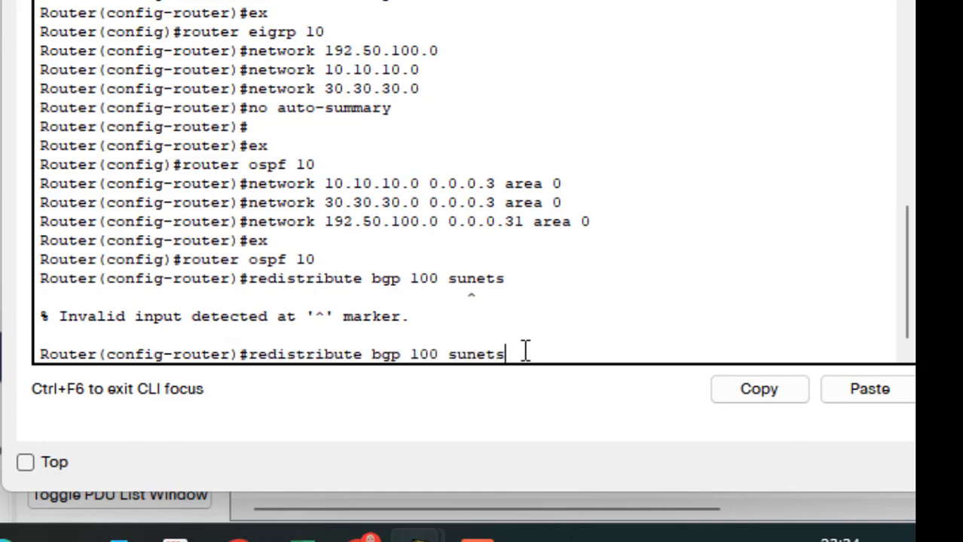
{"action": "key", "text": "BackSpace"}
{"action": "key", "text": "BackSpace"}
{"action": "key", "text": "BackSpace"}
{"action": "key", "text": "BackSpace"}
{"action": "type", "text": "bnets"}
{"action": "key", "text": "Return"}
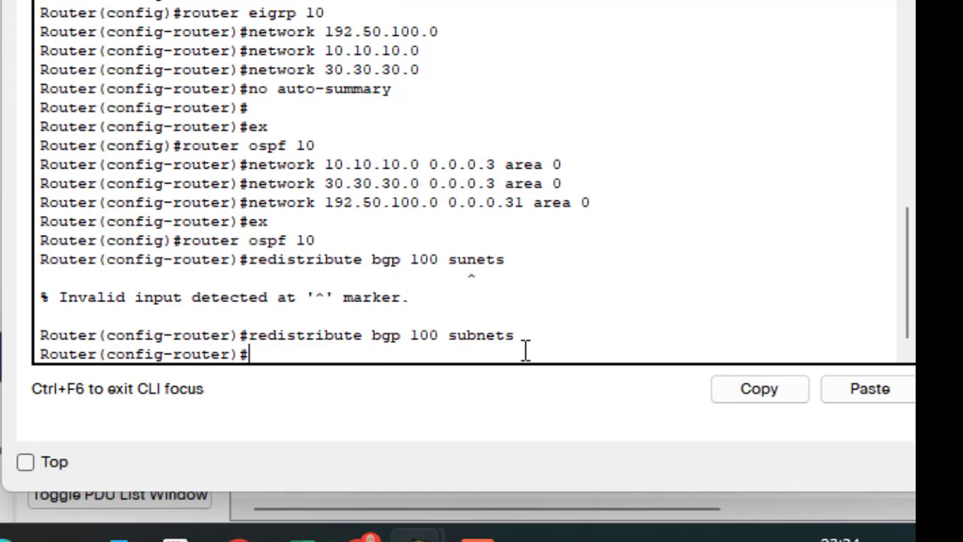
{"action": "type", "text": "ex"}
{"action": "key", "text": "Return"}
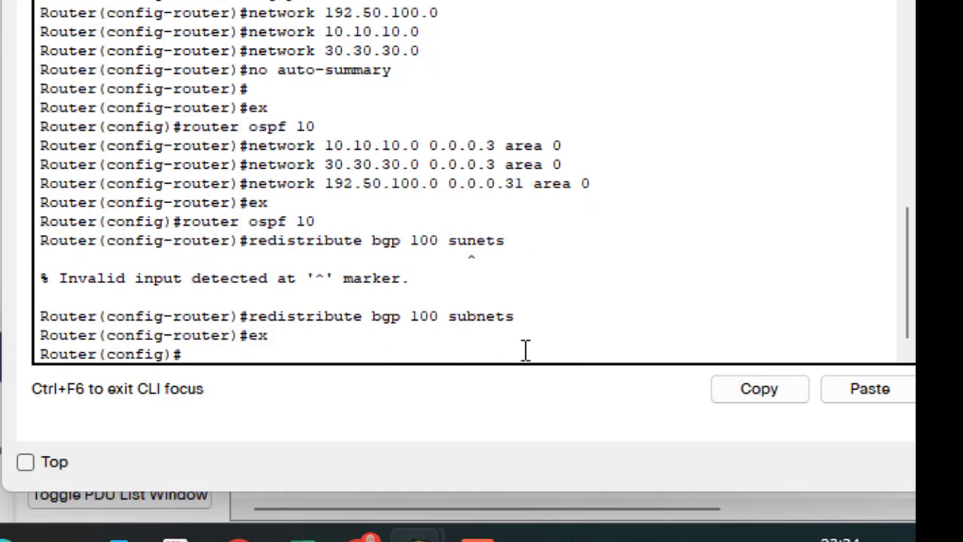
- Enter BGP process 100 on Router0 and add the statement neighbor 10.0.10.2 remote-as 200
{"action": "type", "text": "router bg"}
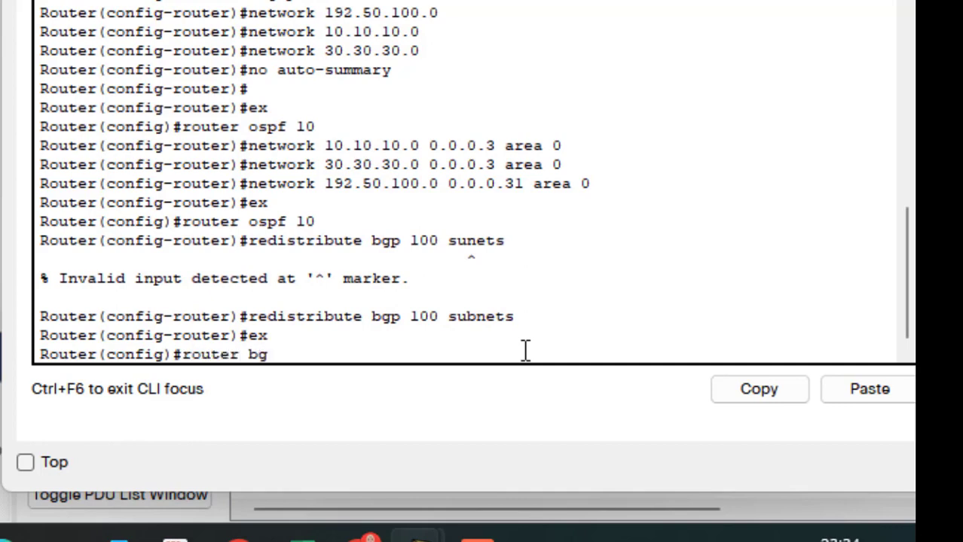
{"action": "type", "text": "p 100"}
{"action": "key", "text": "Return"}
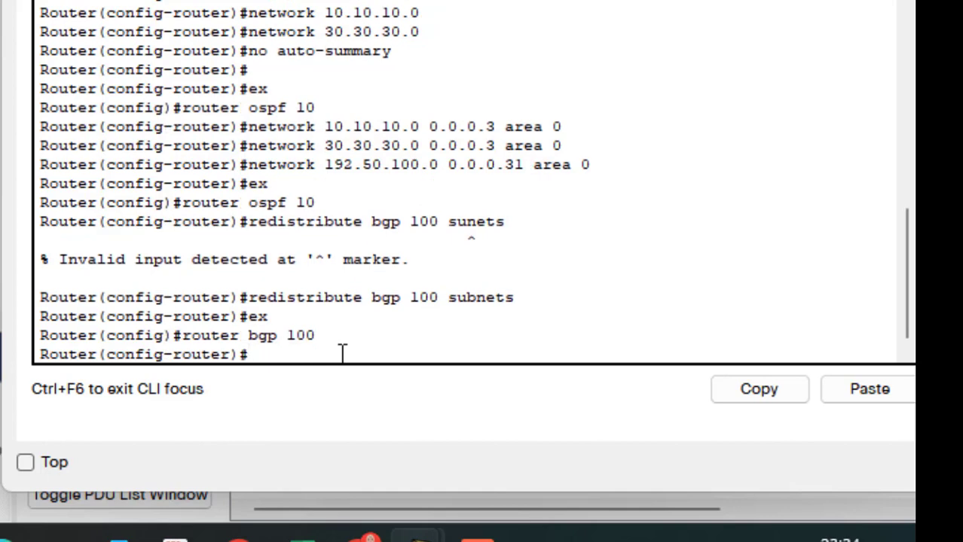
{"action": "type", "text": "neighbor"}
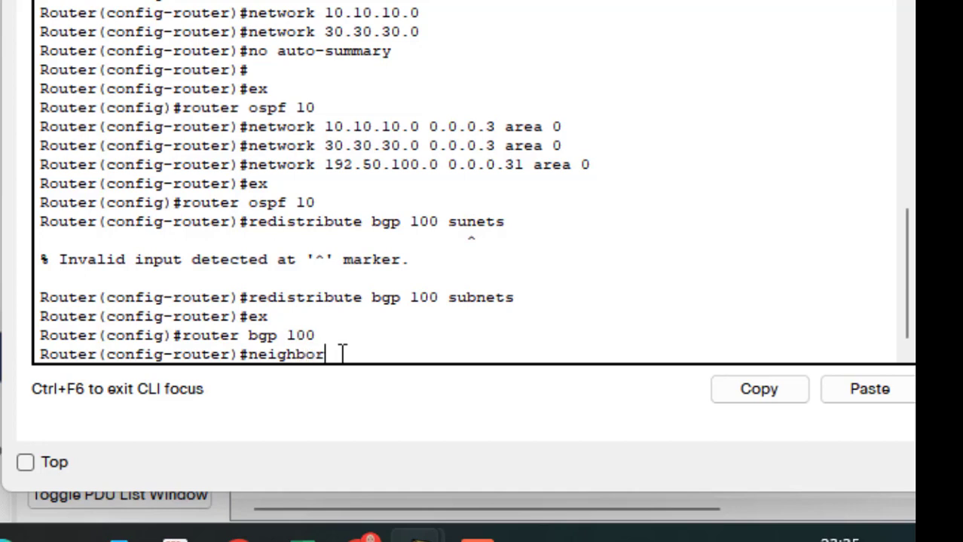
{"action": "type", "text": " 10.0.10.2 remote"}
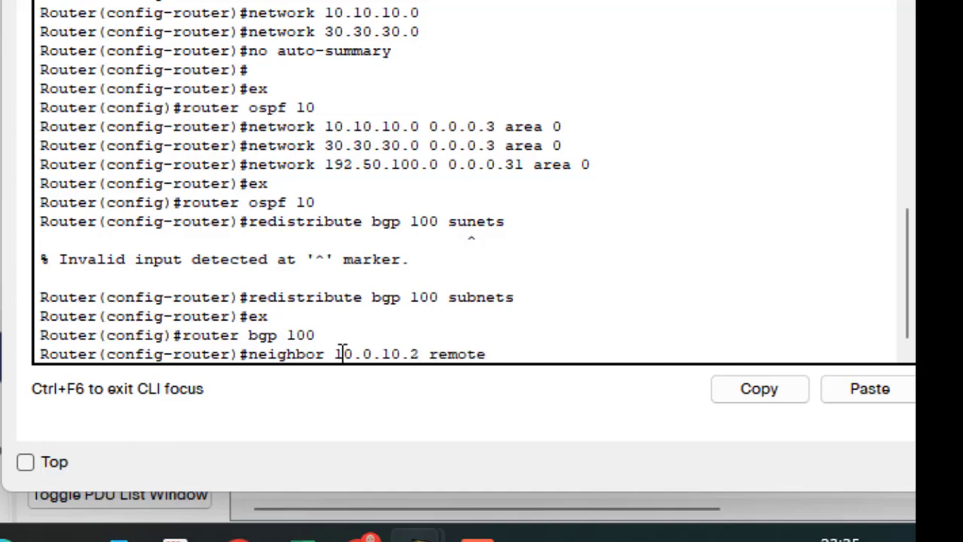
{"action": "type", "text": "-as 200"}
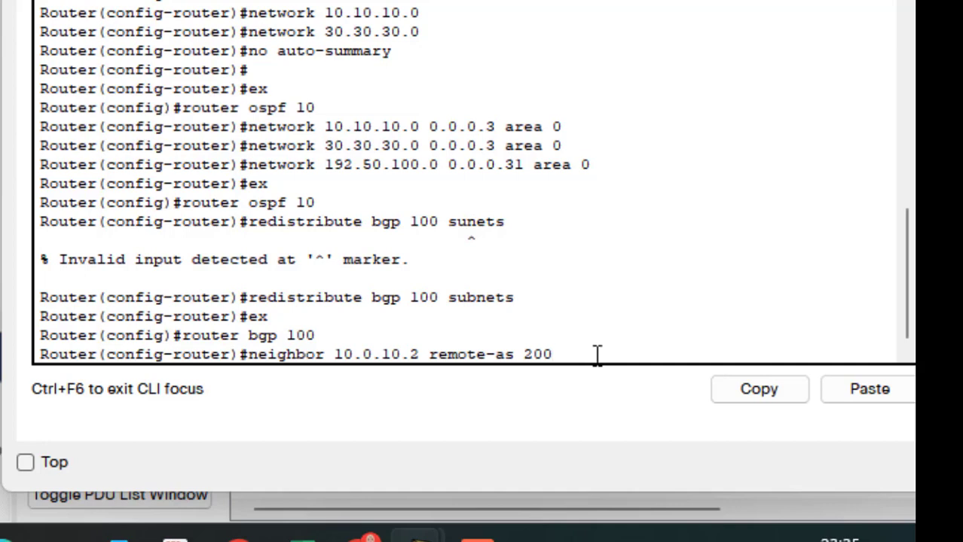
{"action": "key", "text": "Return"}
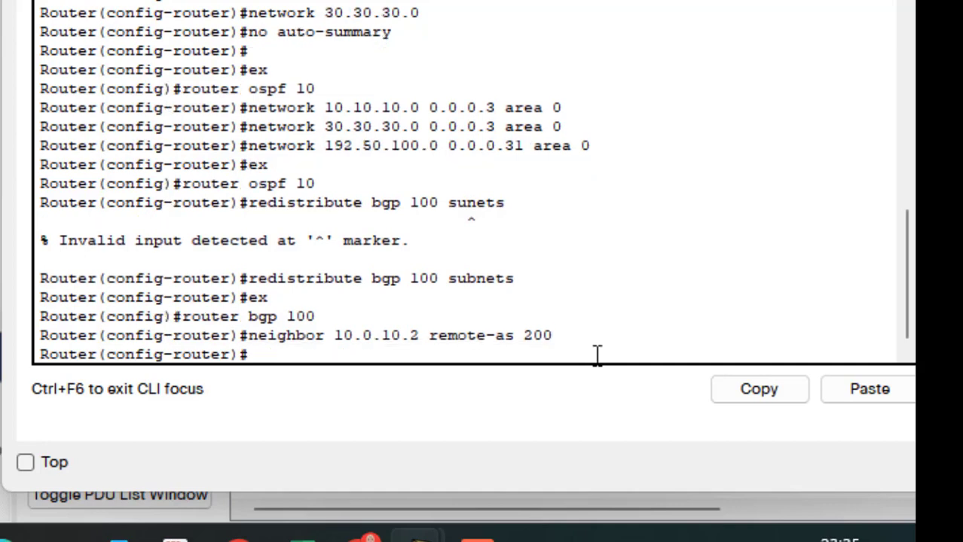
- Add the BGP statement network 192.50.100.0 mask 255.255.255.0 on Router0
{"action": "type", "text": "network"}
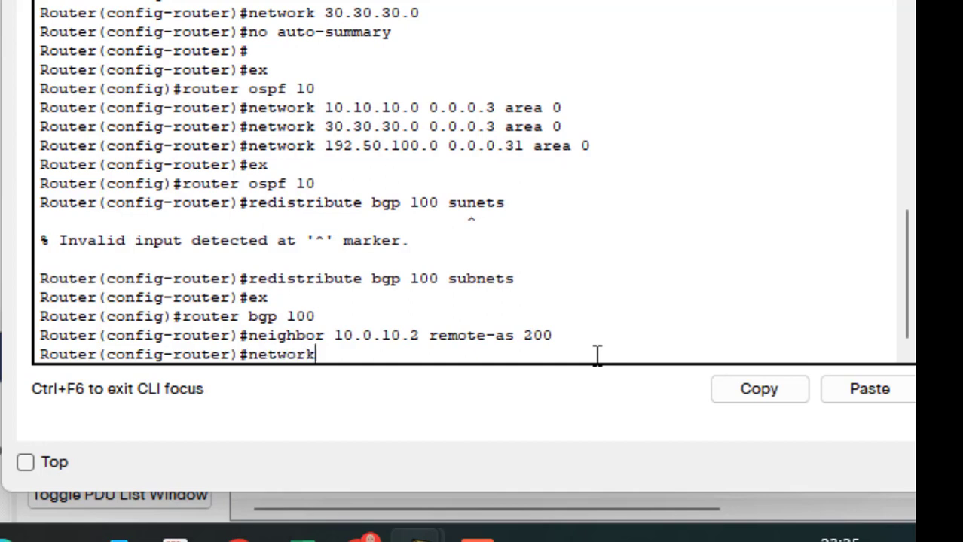
{"action": "type", "text": " 192.50"}
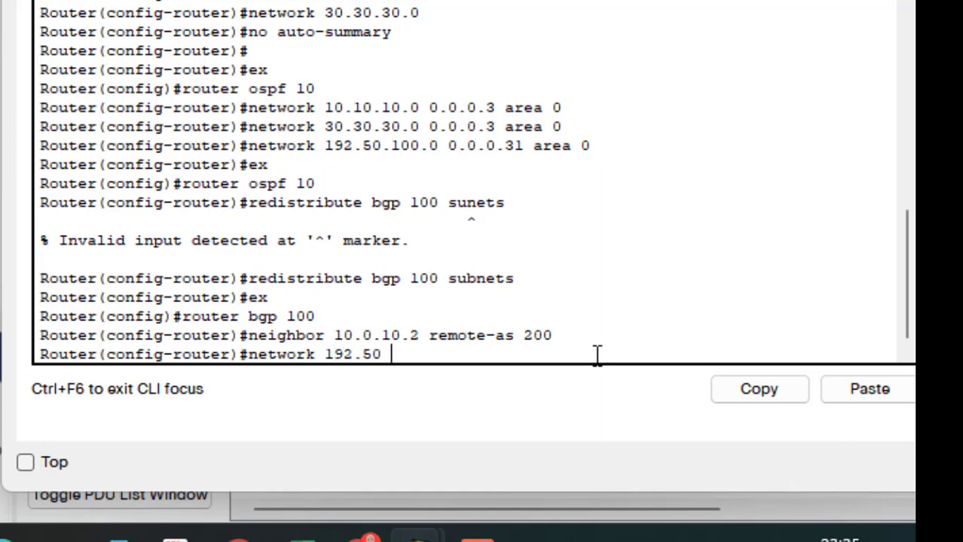
{"action": "type", "text": ".100.0 mask"}
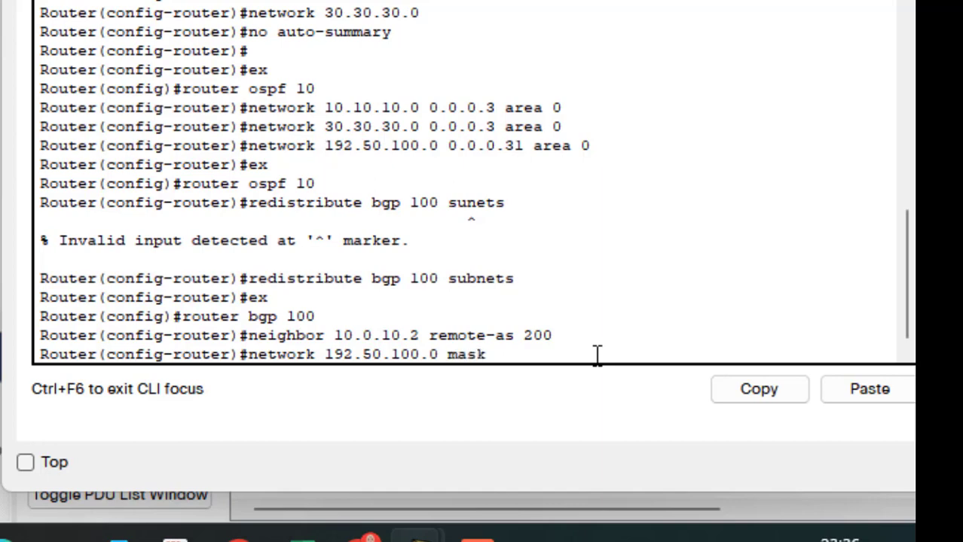
{"action": "type", "text": " 255,2"}
{"action": "key", "text": "BackSpace"}
{"action": "key", "text": "BackSpace"}
{"action": "type", "text": ".24"}
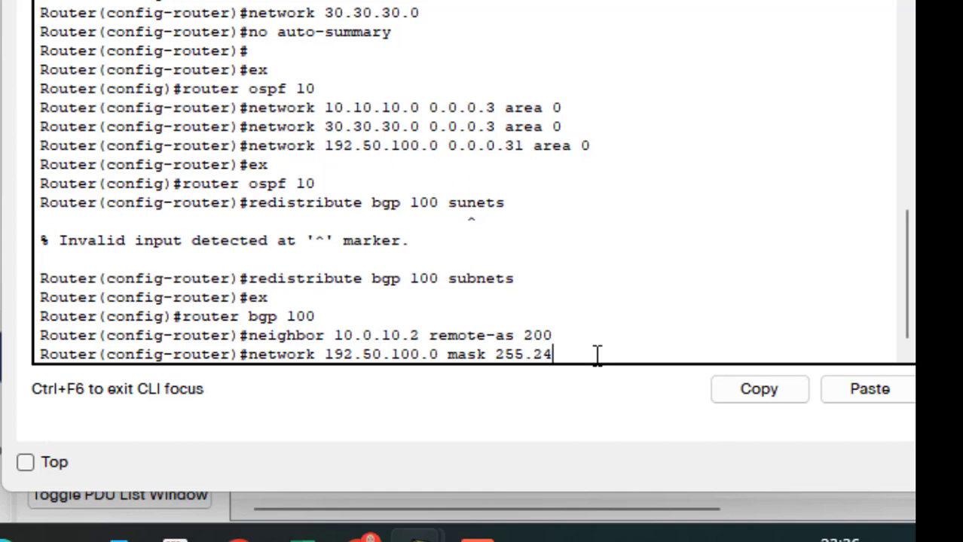
{"action": "key", "text": "BackSpace"}
{"action": "type", "text": "2"}
{"action": "key", "text": "BackSpace"}
{"action": "type", "text": "55.255.0"}
{"action": "key", "text": "Return"}
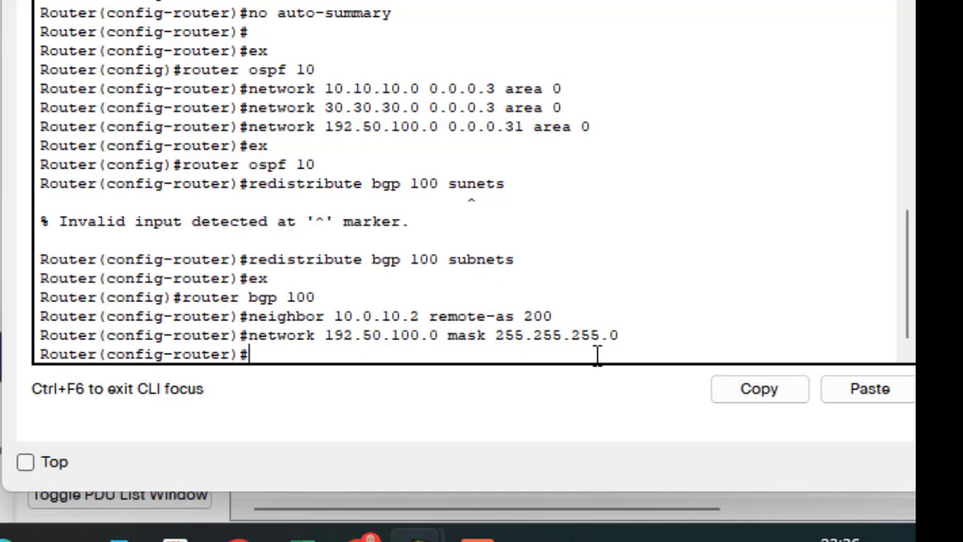
- Add the BGP statement network 10.10.10.0 mask 255.255.255.252 on Router0, reusing the previous network statement
{"action": "key", "text": "Up"}
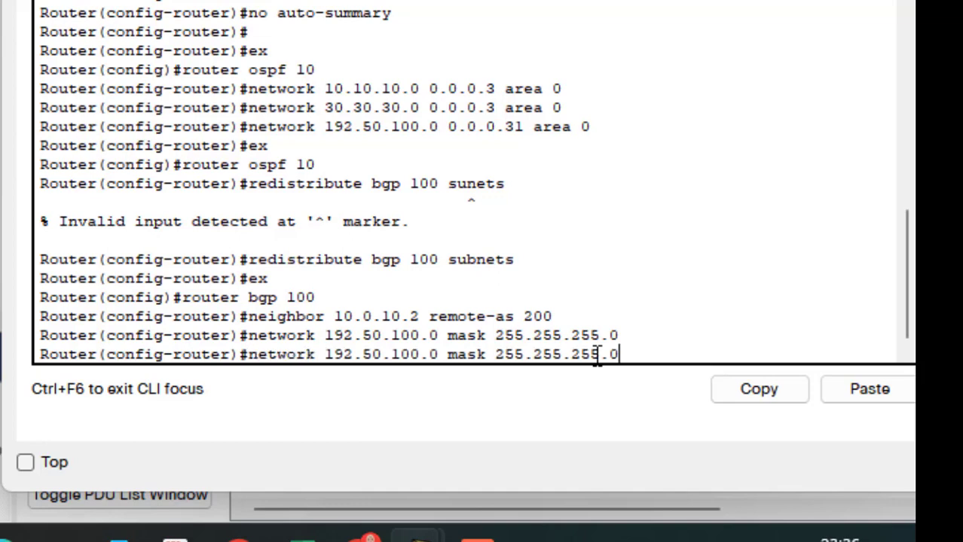
{"action": "key", "text": "Left"}
{"action": "key", "text": "Right"}
{"action": "key", "text": "BackSpace"}
{"action": "type", "text": "252"}
{"action": "key", "text": "Left"}
{"action": "key", "text": "Left"}
{"action": "key", "text": "Left"}
{"action": "key", "text": "Left"}
{"action": "key", "text": "Left"}
{"action": "key", "text": "Left"}
{"action": "key", "text": "Left"}
{"action": "key", "text": "Left"}
{"action": "key", "text": "Left"}
{"action": "key", "text": "Left"}
{"action": "key", "text": "Left"}
{"action": "key", "text": "Left"}
{"action": "key", "text": "Left"}
{"action": "key", "text": "Left"}
{"action": "key", "text": "Left"}
{"action": "key", "text": "Left"}
{"action": "key", "text": "Left"}
{"action": "key", "text": "Left"}
{"action": "key", "text": "Left"}
{"action": "key", "text": "Left"}
{"action": "key", "text": "BackSpace"}
{"action": "key", "text": "BackSpace"}
{"action": "key", "text": "BackSpace"}
{"action": "key", "text": "BackSpace"}
{"action": "key", "text": "BackSpace"}
{"action": "key", "text": "BackSpace"}
{"action": "key", "text": "BackSpace"}
{"action": "key", "text": "BackSpace"}
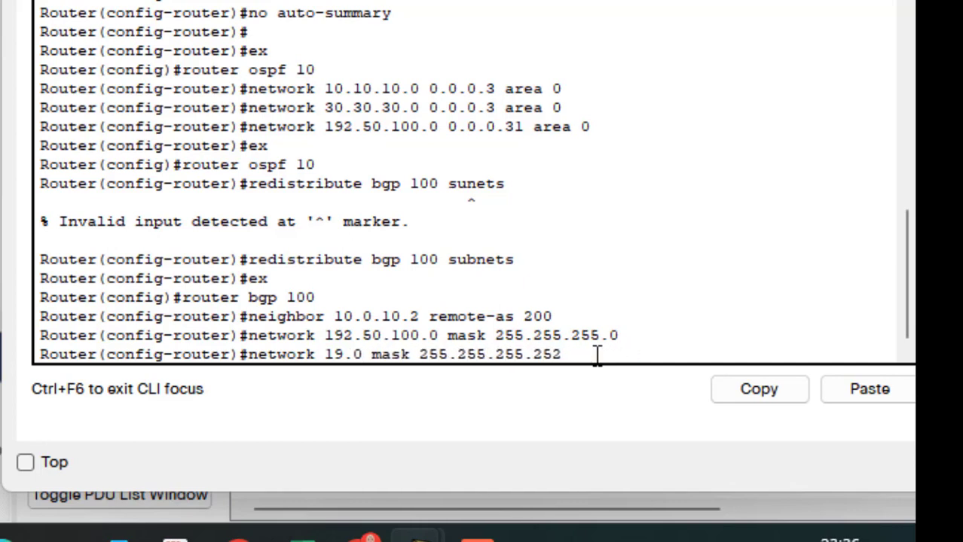
{"action": "key", "text": "BackSpace"}
{"action": "key", "text": "BackSpace"}
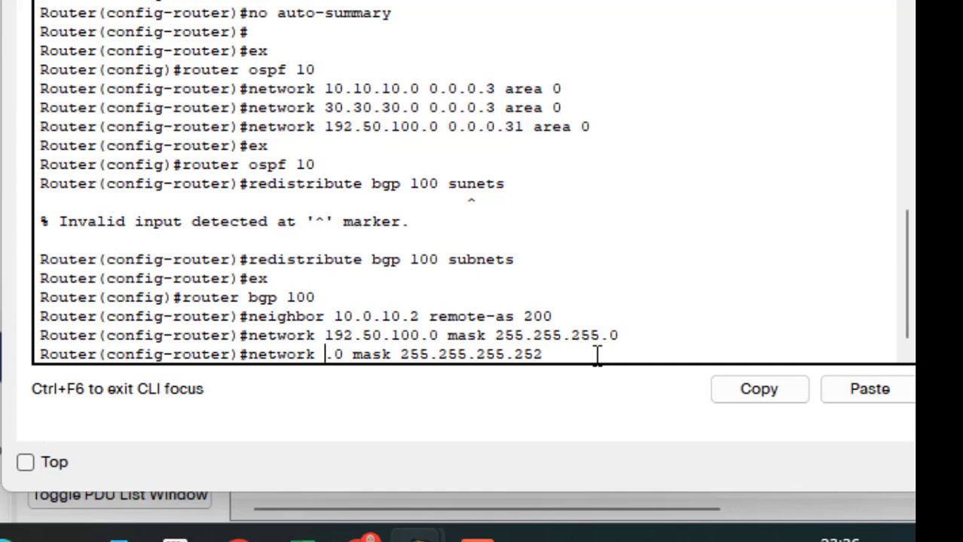
{"action": "type", "text": "10"}
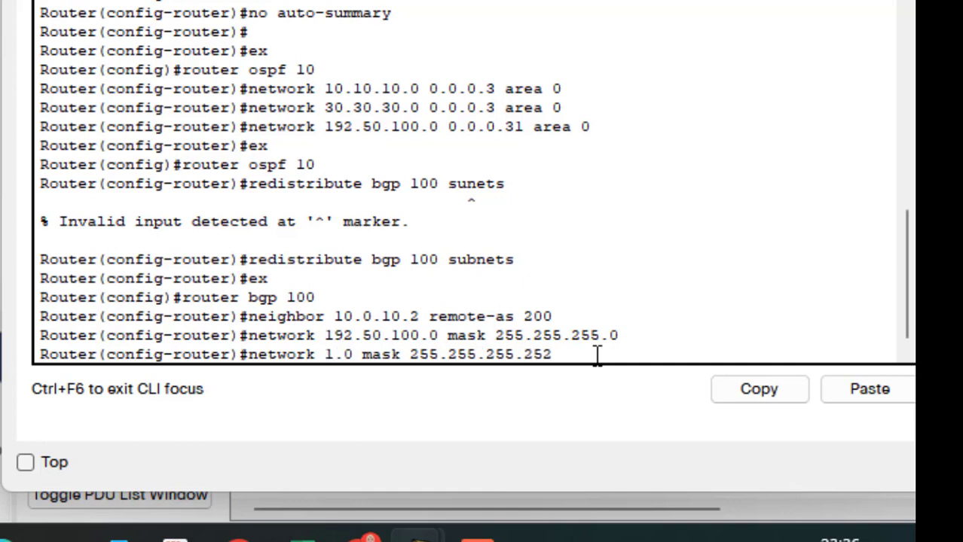
{"action": "type", "text": ".10.10"}
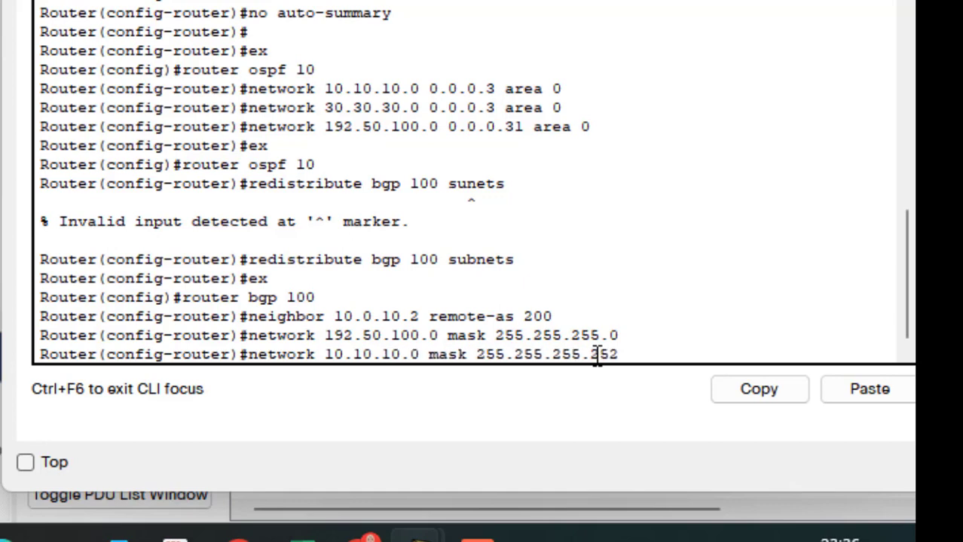
{"action": "key", "text": "Return"}
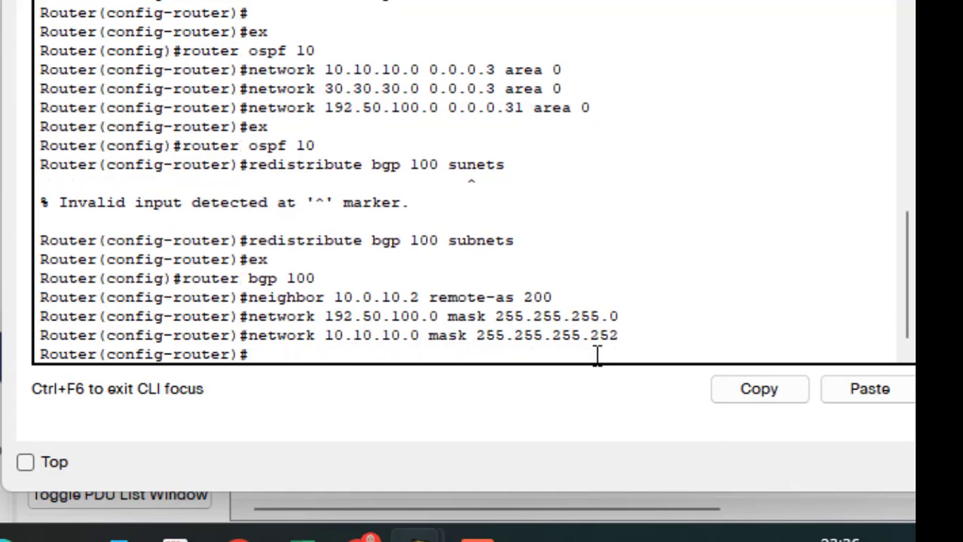
- Add the BGP statement network 30.30.30.0 mask 255.255.255.252 on Router0, based on the 10.10.10.0 statement
{"action": "key", "text": "Up"}
{"action": "key", "text": "Left"}
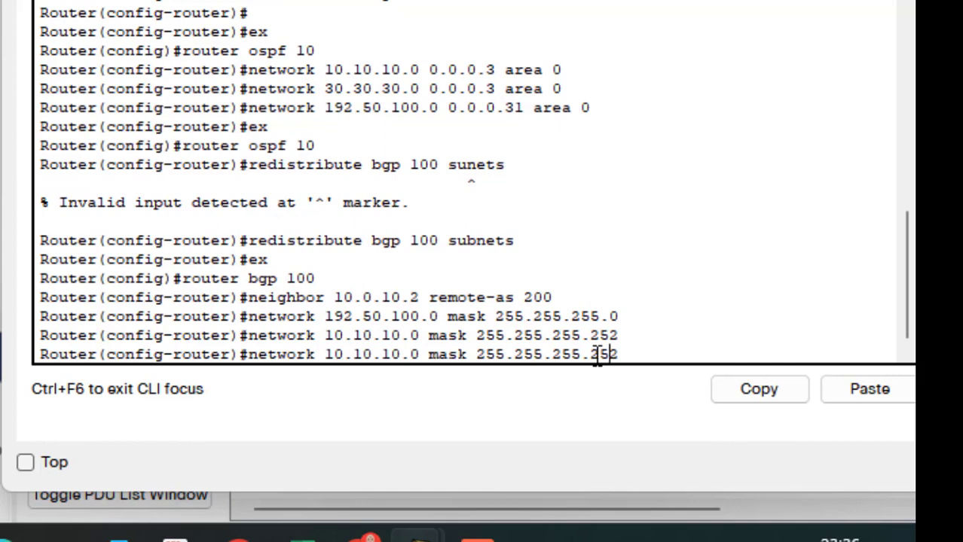
{"action": "key", "text": "Left"}
{"action": "key", "text": "Left"}
{"action": "key", "text": "Left"}
{"action": "key", "text": "Left"}
{"action": "key", "text": "Left"}
{"action": "key", "text": "Left"}
{"action": "key", "text": "Left"}
{"action": "key", "text": "Left"}
{"action": "key", "text": "Left"}
{"action": "key", "text": "Left"}
{"action": "key", "text": "Left"}
{"action": "key", "text": "Left"}
{"action": "key", "text": "Left"}
{"action": "key", "text": "Left"}
{"action": "key", "text": "BackSpace"}
{"action": "type", "text": "3"}
{"action": "key", "text": "Left"}
{"action": "key", "text": "BackSpace"}
{"action": "type", "text": "3"}
{"action": "key", "text": "Left"}
{"action": "key", "text": "Left"}
{"action": "key", "text": "Left"}
{"action": "key", "text": "BackSpace"}
{"action": "type", "text": "3"}
{"action": "key", "text": "Return"}
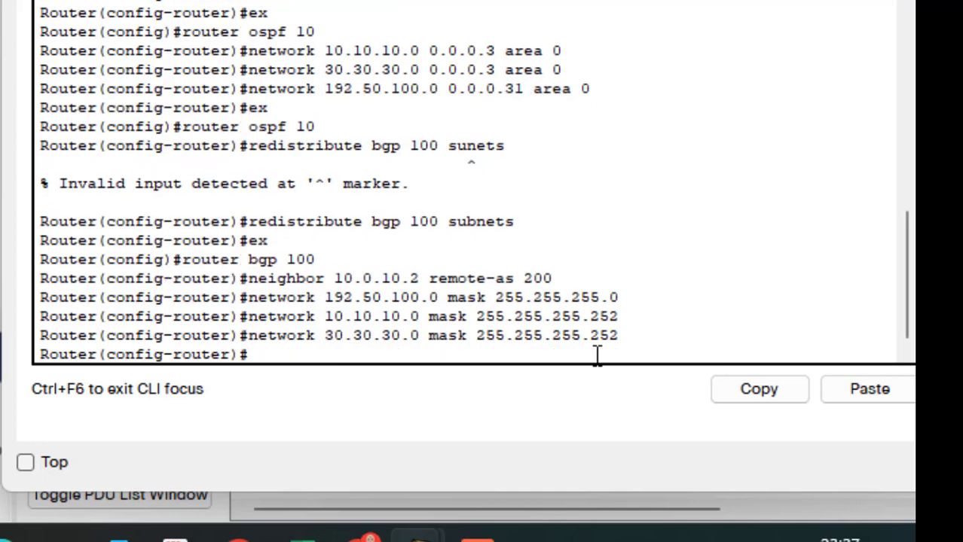
- Rework the earlier BGP neighbor statement into one for a neighbor address starting 30.30.30. with remote-as 300
{"action": "key", "text": "Up"}
{"action": "key", "text": "Up"}
{"action": "key", "text": "Up"}
{"action": "key", "text": "Up"}
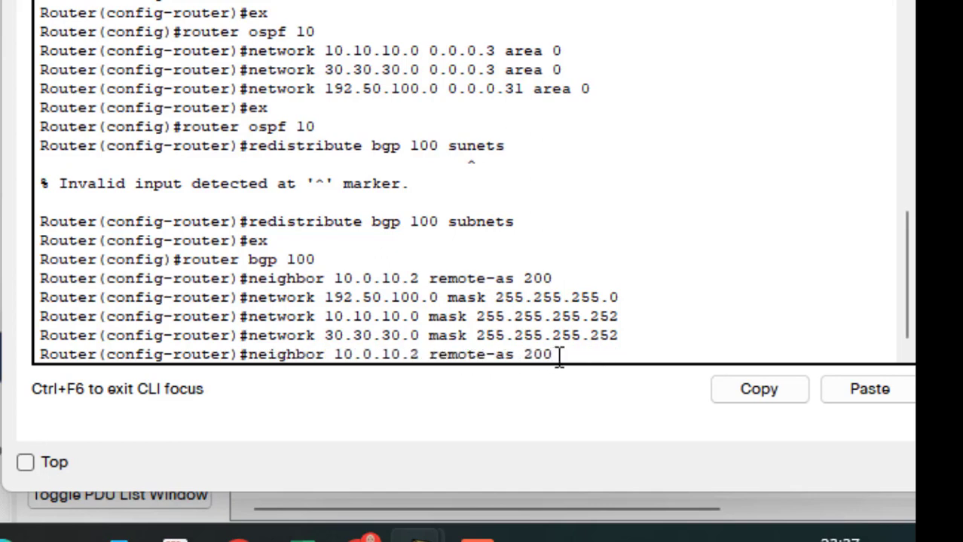
{"action": "key", "text": "BackSpace"}
{"action": "key", "text": "BackSpace"}
{"action": "type", "text": "300"}
{"action": "key", "text": "Left"}
{"action": "key", "text": "Left"}
{"action": "key", "text": "Left"}
{"action": "key", "text": "Left"}
{"action": "key", "text": "Left"}
{"action": "key", "text": "Left"}
{"action": "key", "text": "Left"}
{"action": "key", "text": "Left"}
{"action": "key", "text": "Left"}
{"action": "key", "text": "Left"}
{"action": "key", "text": "Left"}
{"action": "key", "text": "Left"}
{"action": "key", "text": "Left"}
{"action": "key", "text": "Left"}
{"action": "key", "text": "BackSpace"}
{"action": "key", "text": "BackSpace"}
{"action": "key", "text": "BackSpace"}
{"action": "key", "text": "BackSpace"}
{"action": "key", "text": "BackSpace"}
{"action": "key", "text": "BackSpace"}
{"action": "key", "text": "BackSpace"}
{"action": "key", "text": "BackSpace"}
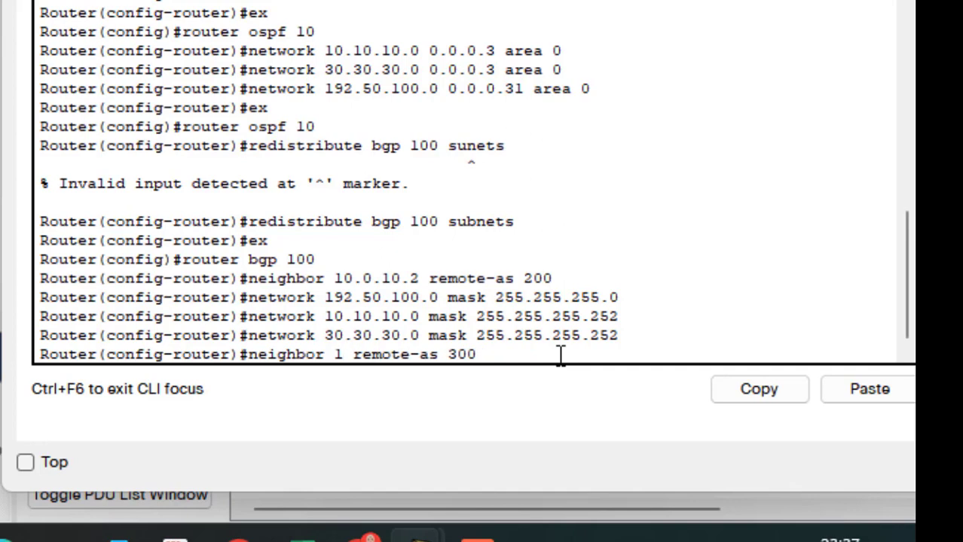
{"action": "key", "text": "BackSpace"}
{"action": "type", "text": "30.30.30."}
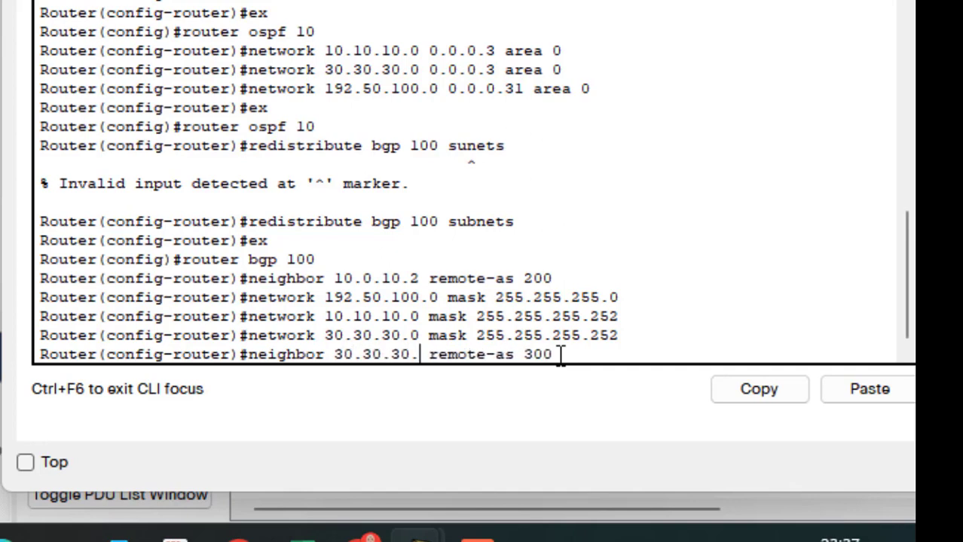
- Define BGP neighbor 30.30.30.1 with remote AS 300, redistribute OSPF 10 into BGP 100, and exit router configuration mode
{"action": "type", "text": "1"}
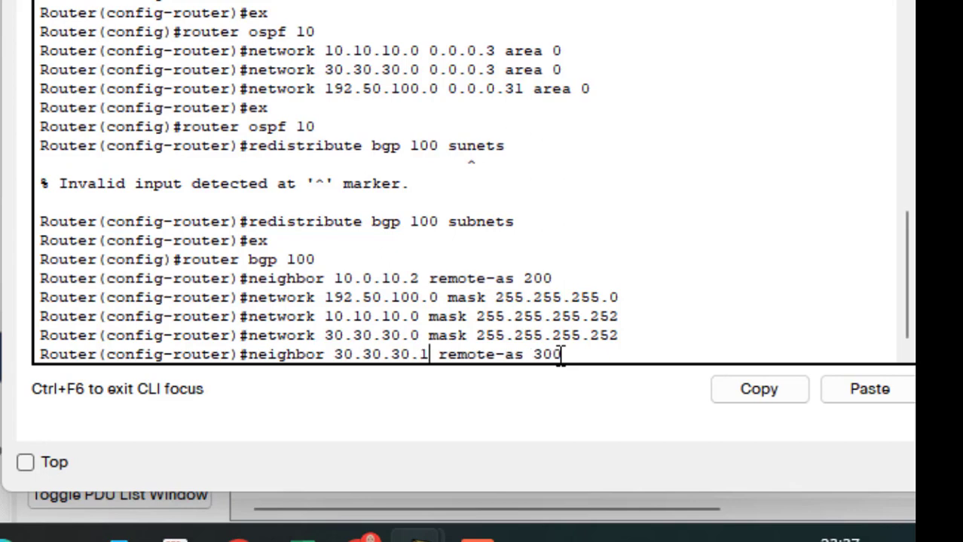
{"action": "key", "text": "Return"}
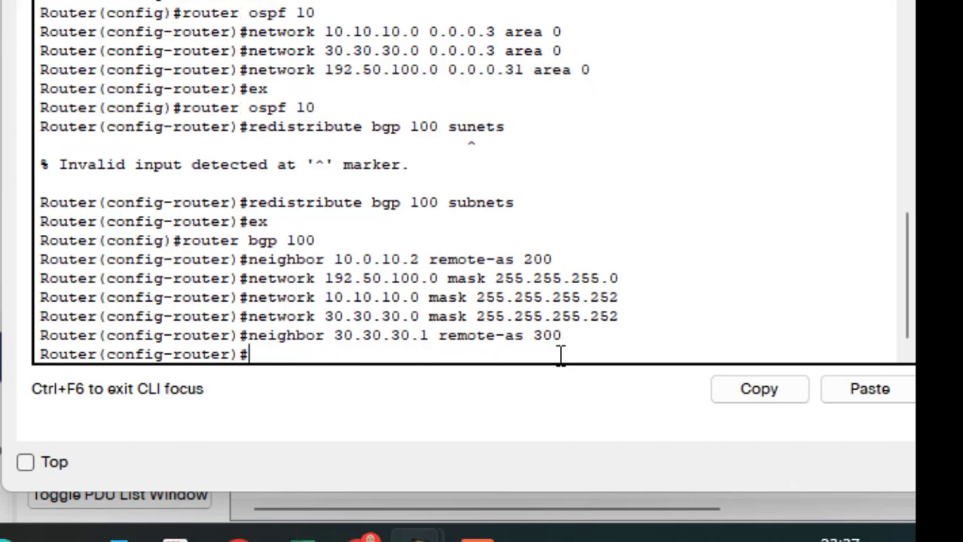
{"action": "type", "text": "redistribut"}
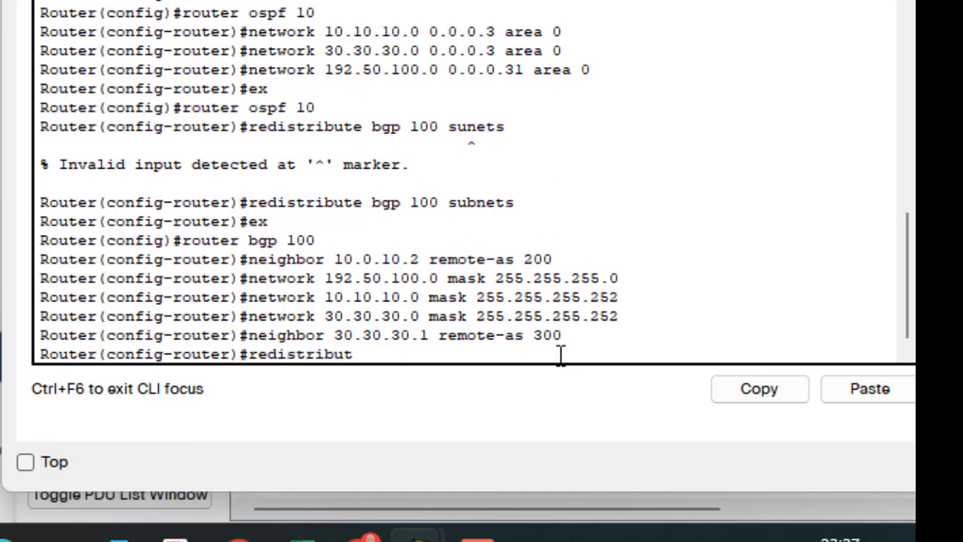
{"action": "type", "text": "e ospf 10"}
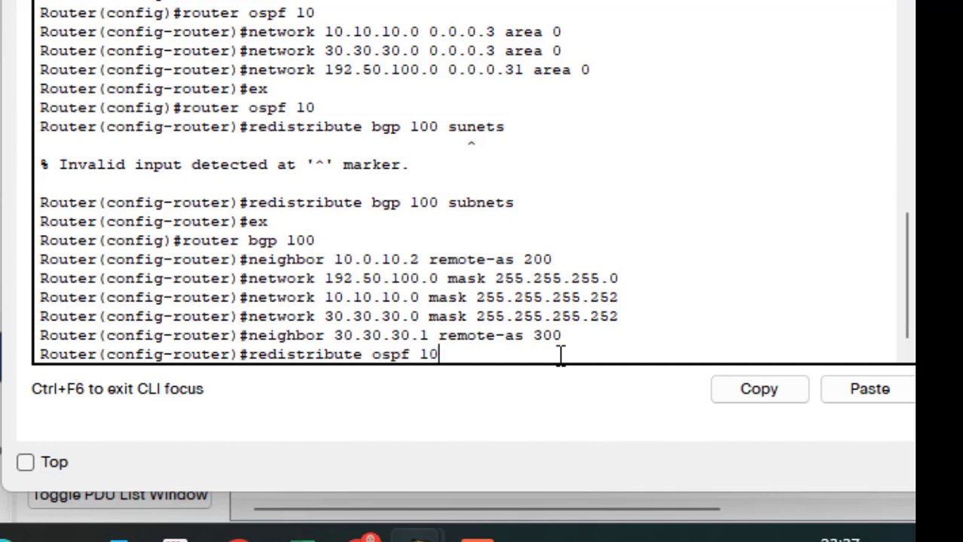
{"action": "key", "text": "Return"}
{"action": "type", "text": "ex"}
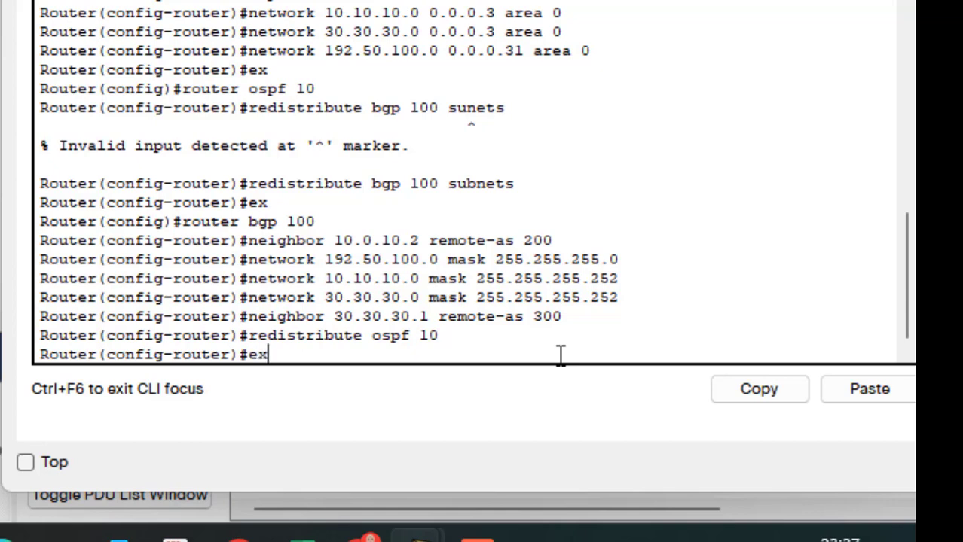
{"action": "key", "text": "Return"}
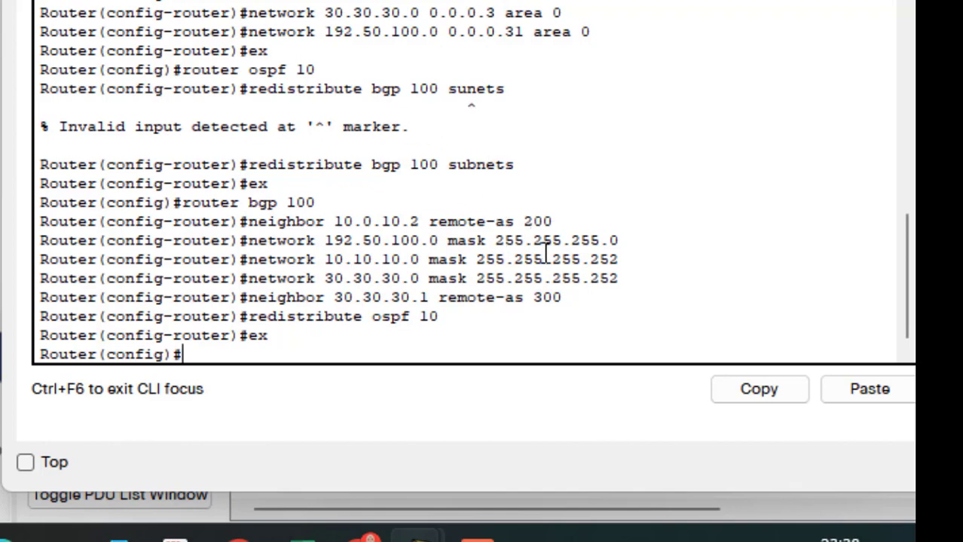
- Review the interface and routing commands entered on Router0, and put its window away
{"action": "scroll", "coordinate": [535, 233], "scroll_direction": "up", "scroll_amount": 10}
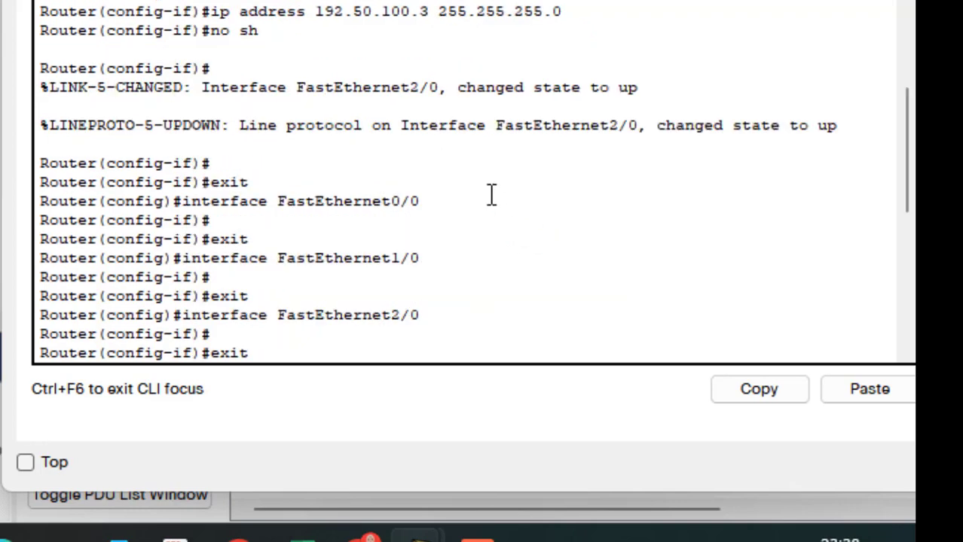
{"action": "scroll", "coordinate": [492, 194], "scroll_direction": "down", "scroll_amount": 10}
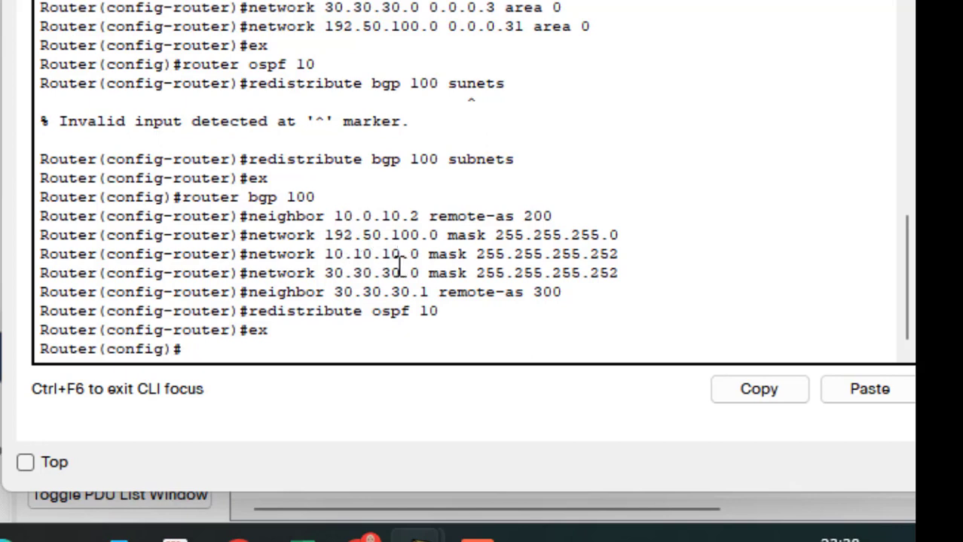
{"action": "scroll", "coordinate": [518, 50], "scroll_direction": "up", "scroll_amount": 15}
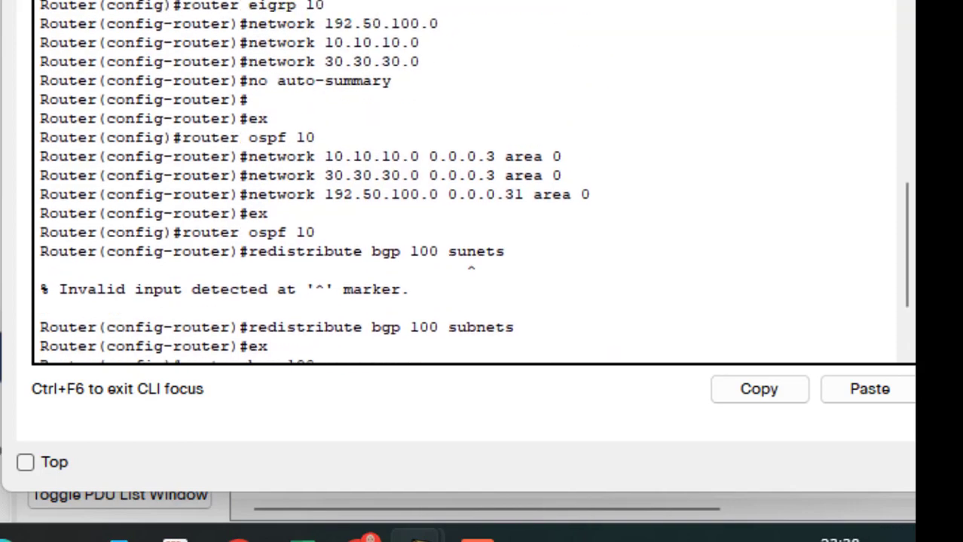
{"action": "scroll", "coordinate": [473, 181], "scroll_direction": "up", "scroll_amount": 20}
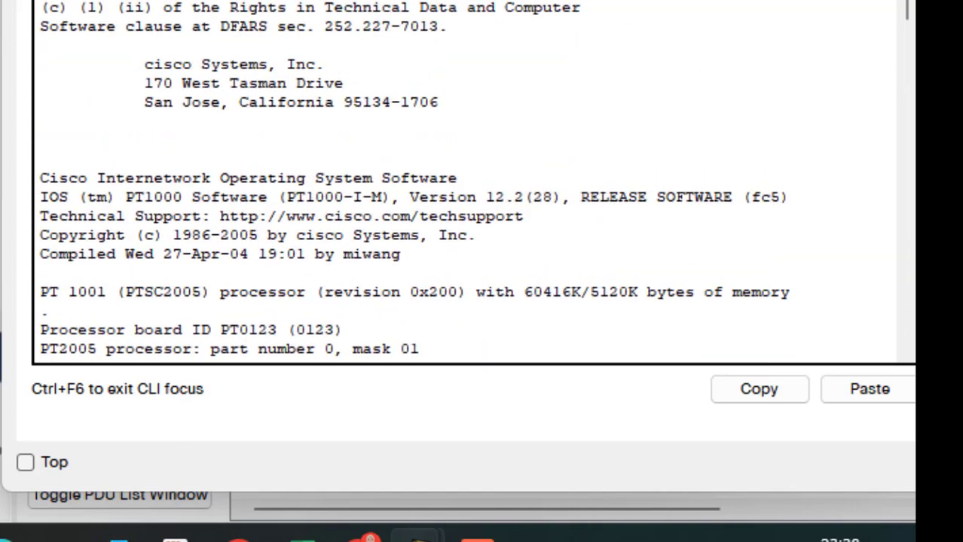
{"action": "scroll", "coordinate": [474, 181], "scroll_direction": "down", "scroll_amount": 20}
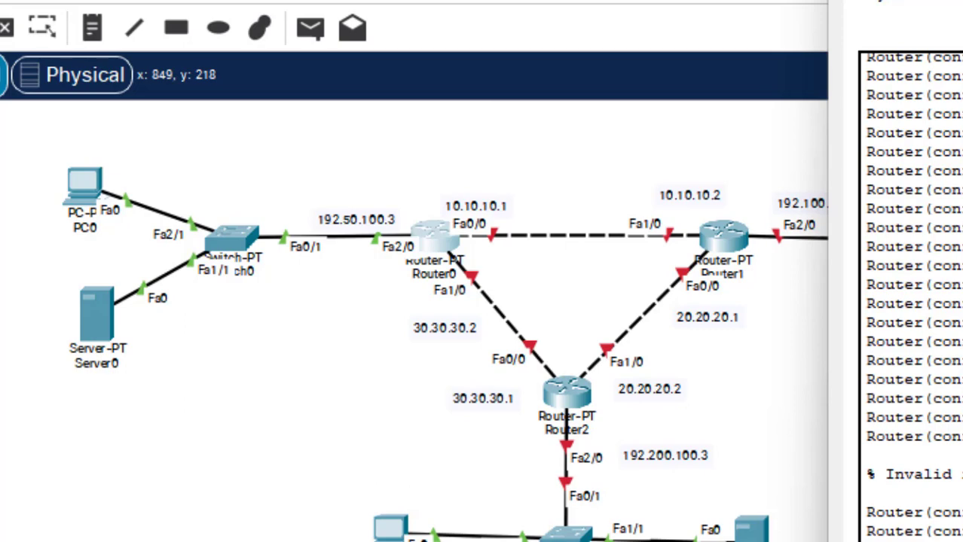
{"action": "left_click", "coordinate": [962, 2]}
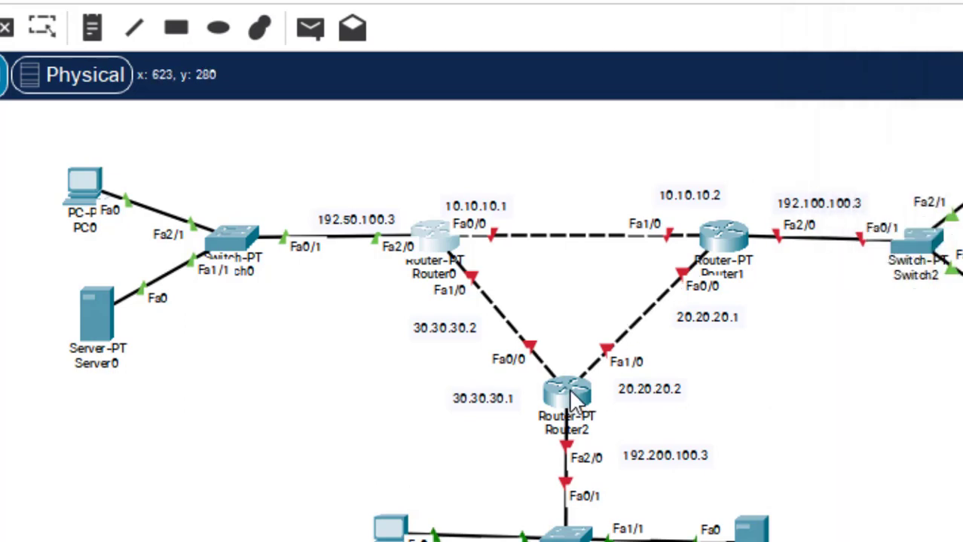
{"action": "mouse_move", "coordinate": [571, 391]}
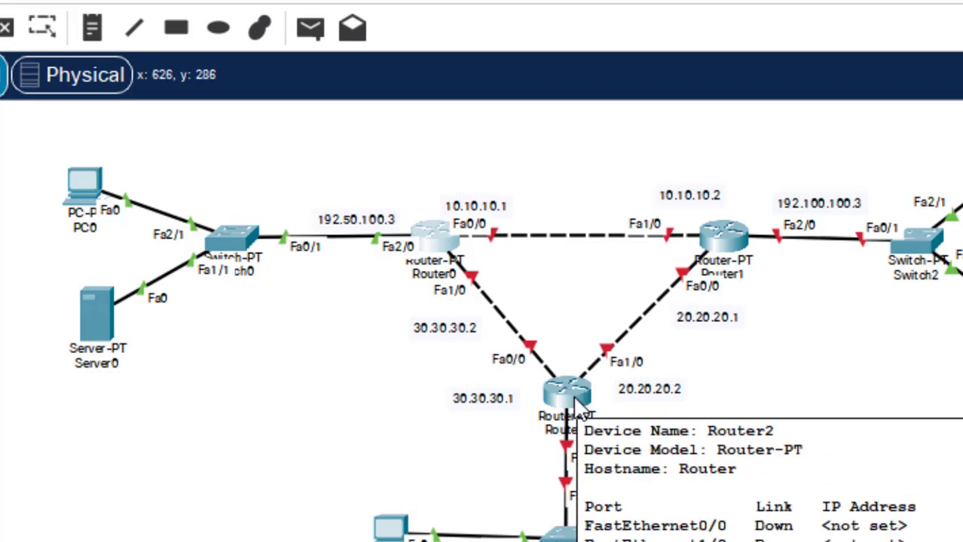
{"action": "left_click", "coordinate": [573, 395]}
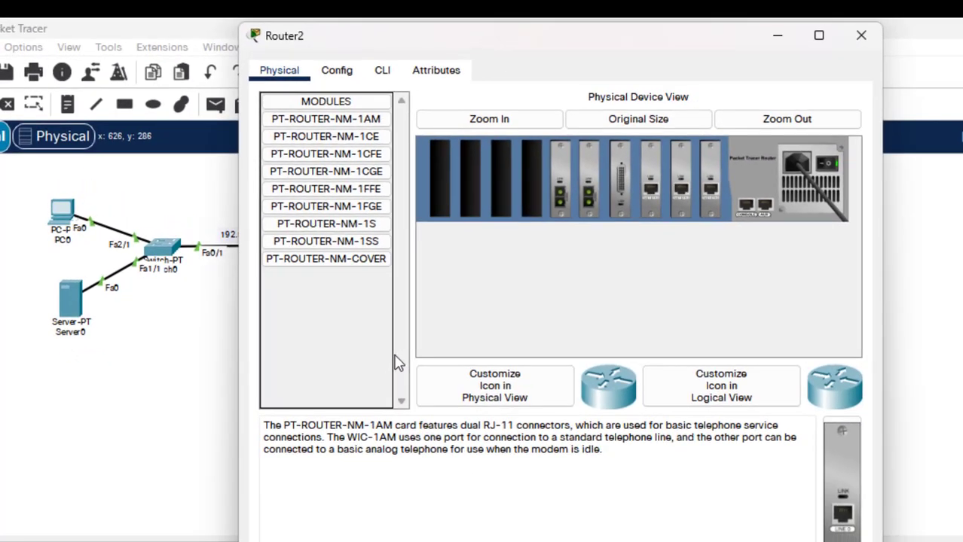
{"action": "left_click", "coordinate": [777, 36]}
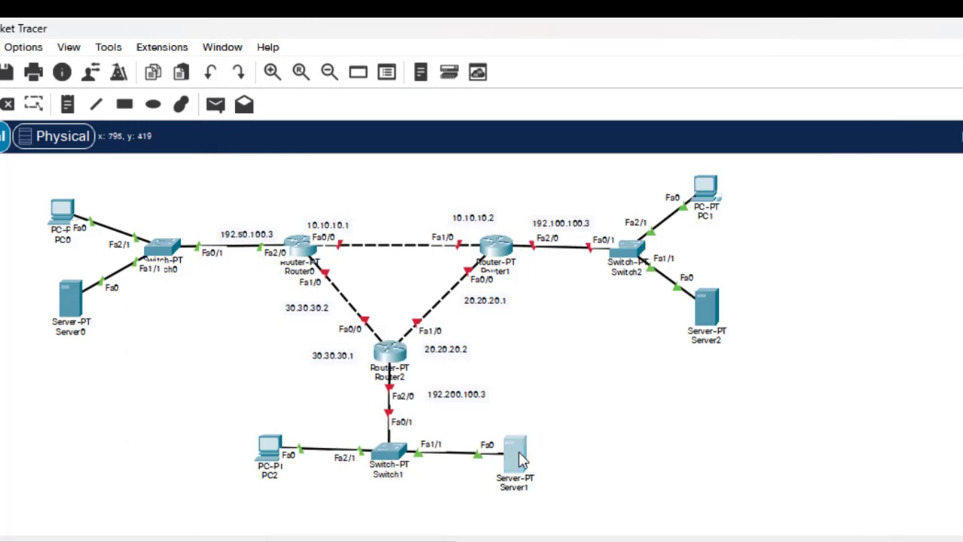
{"action": "left_click", "coordinate": [519, 456]}
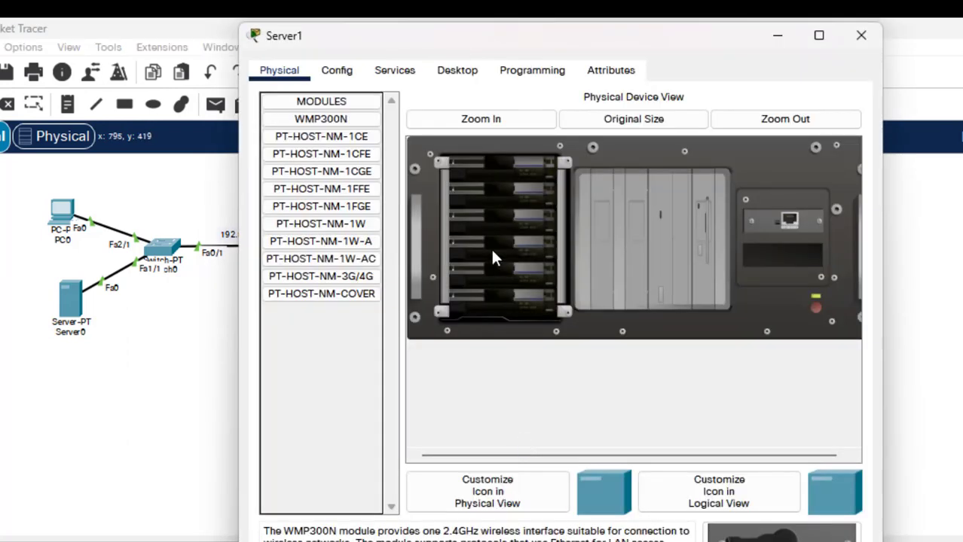
{"action": "left_click", "coordinate": [461, 70]}
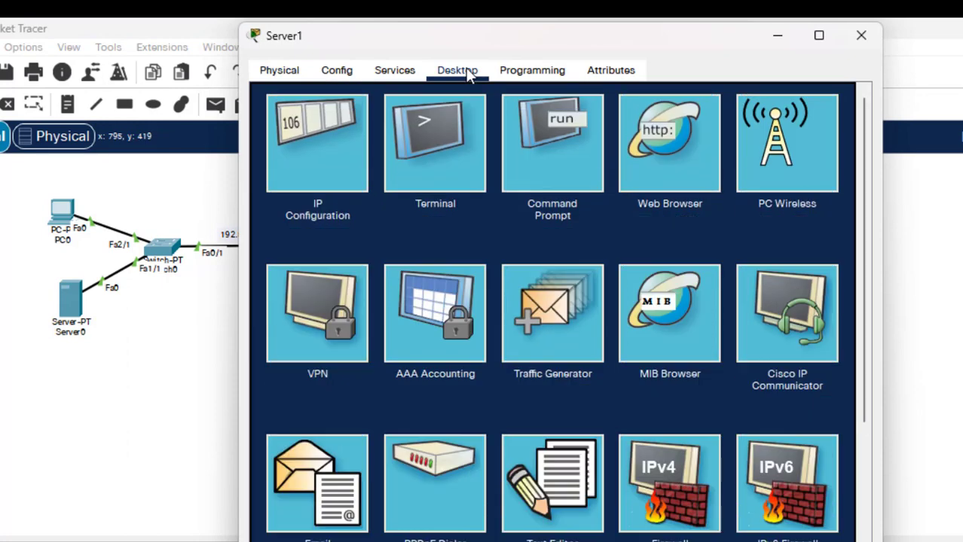
{"action": "left_click", "coordinate": [350, 113]}
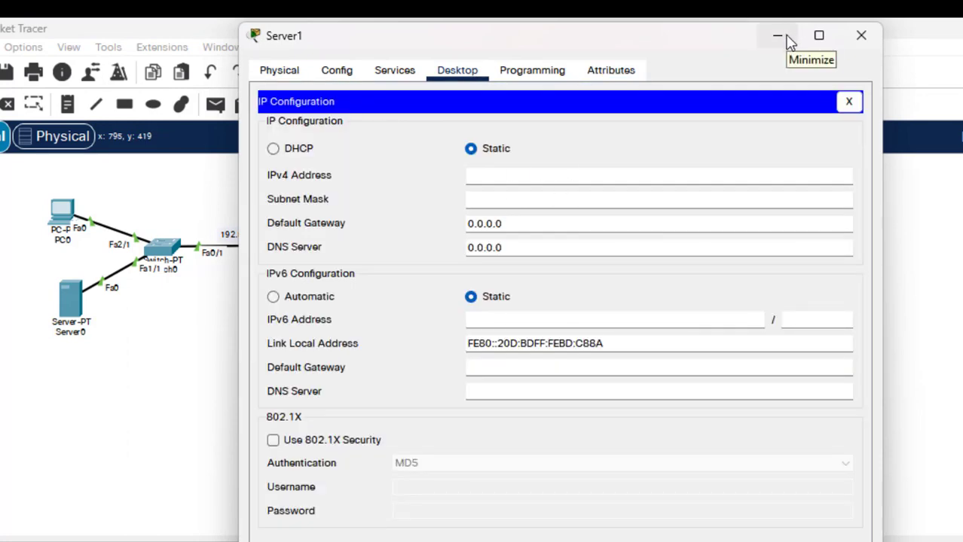
{"action": "left_click", "coordinate": [861, 36]}
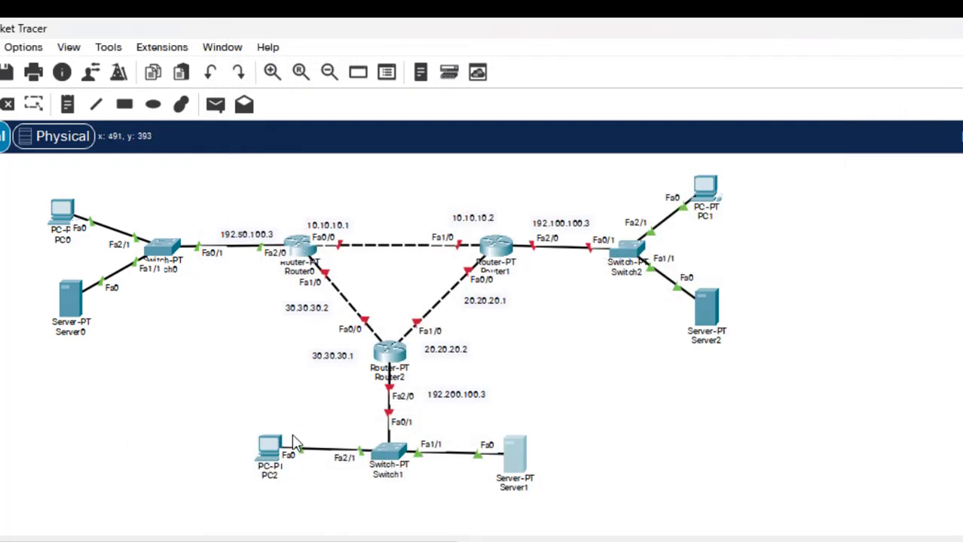
{"action": "left_click_drag", "start_coordinate": [279, 452], "coordinate": [279, 457]}
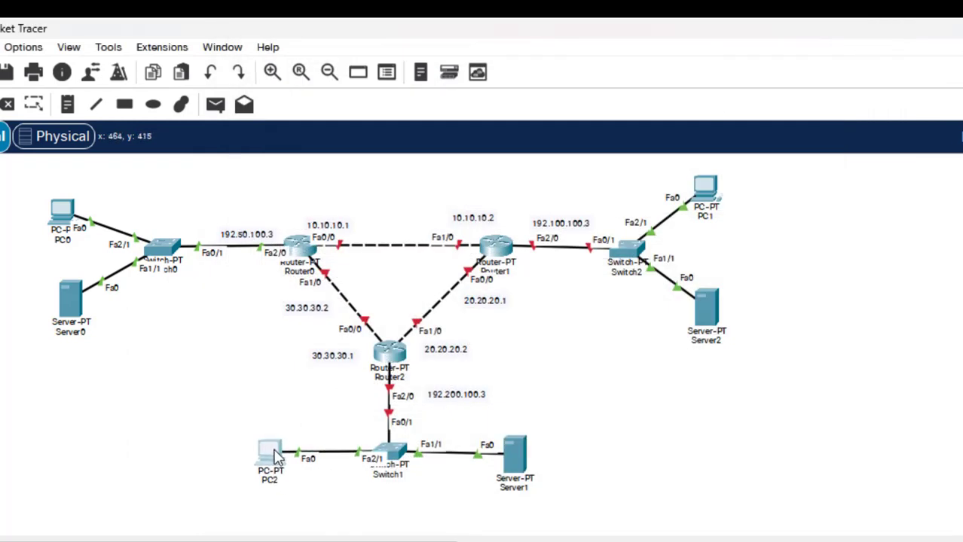
- Assign Server1 the static IPv4 address 192.200.100.1 with subnet mask 255.255.255.0
{"action": "mouse_move", "coordinate": [521, 461]}
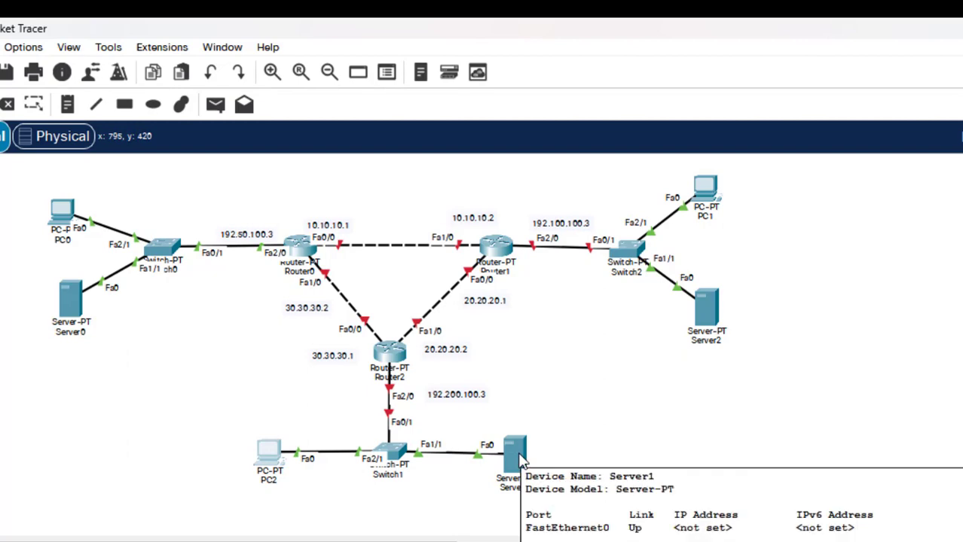
{"action": "left_click", "coordinate": [518, 456]}
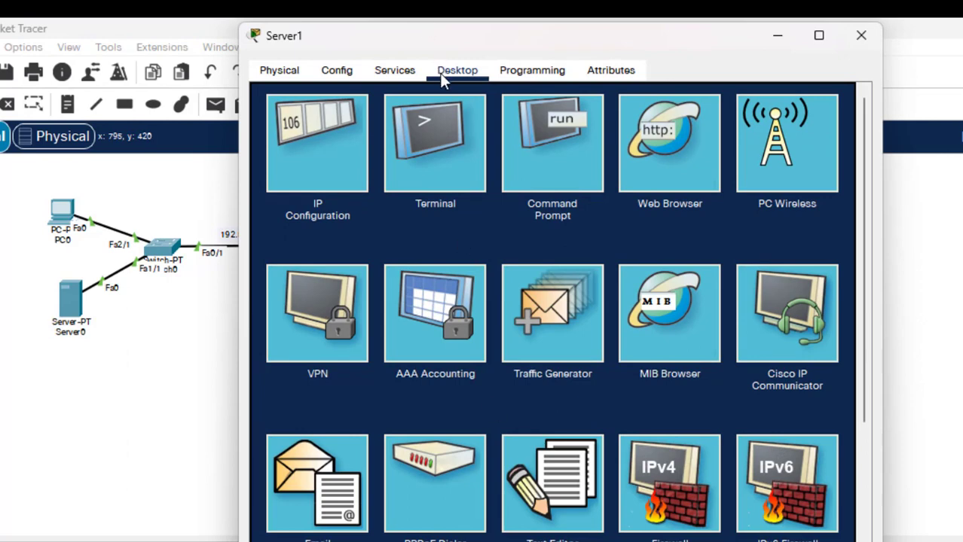
{"action": "left_click", "coordinate": [300, 143]}
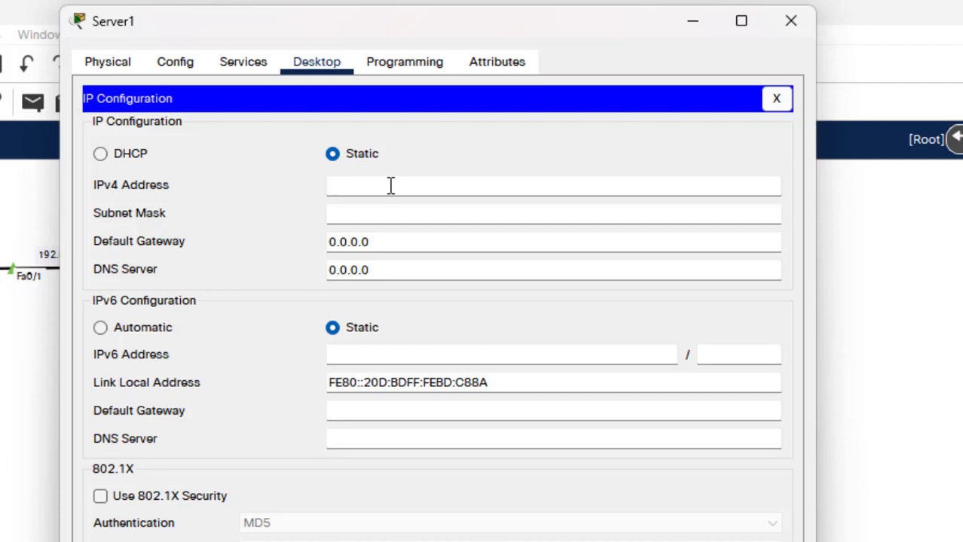
{"action": "left_click", "coordinate": [390, 185]}
{"action": "type", "text": "192.200.100.1"}
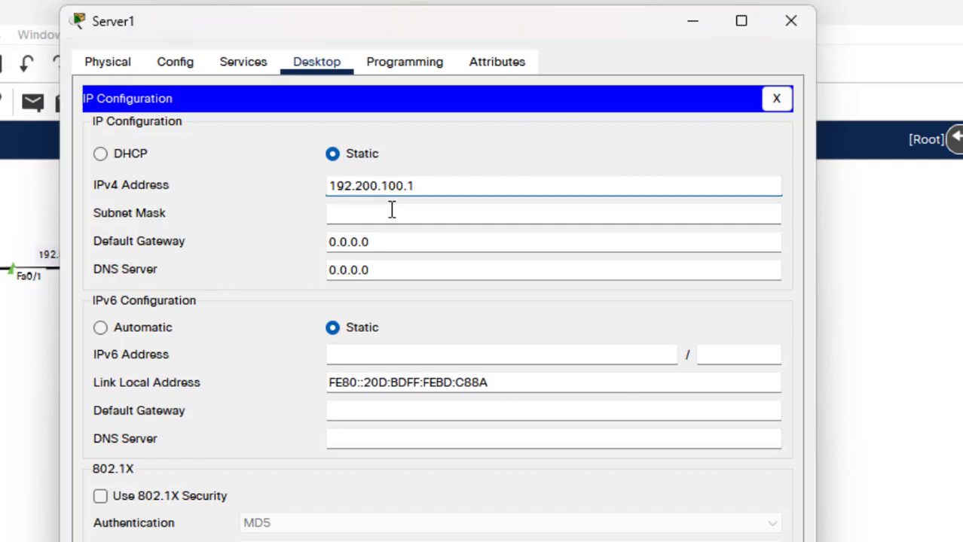
{"action": "left_click", "coordinate": [388, 213]}
- Set Server1's IPv4 default gateway to 192.200.100.3
{"action": "left_click", "coordinate": [395, 242]}
{"action": "key", "text": "BackSpace"}
{"action": "key", "text": "BackSpace"}
{"action": "key", "text": "BackSpace"}
{"action": "key", "text": "BackSpace"}
{"action": "key", "text": "BackSpace"}
{"action": "key", "text": "BackSpace"}
{"action": "key", "text": "BackSpace"}
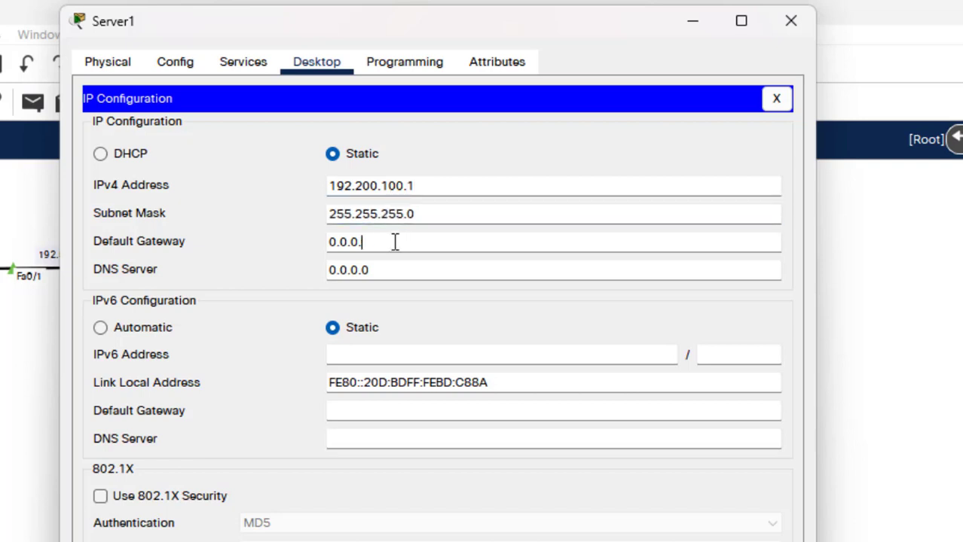
{"action": "type", "text": "192.1"}
{"action": "key", "text": "BackSpace"}
{"action": "type", "text": "200.100.3"}
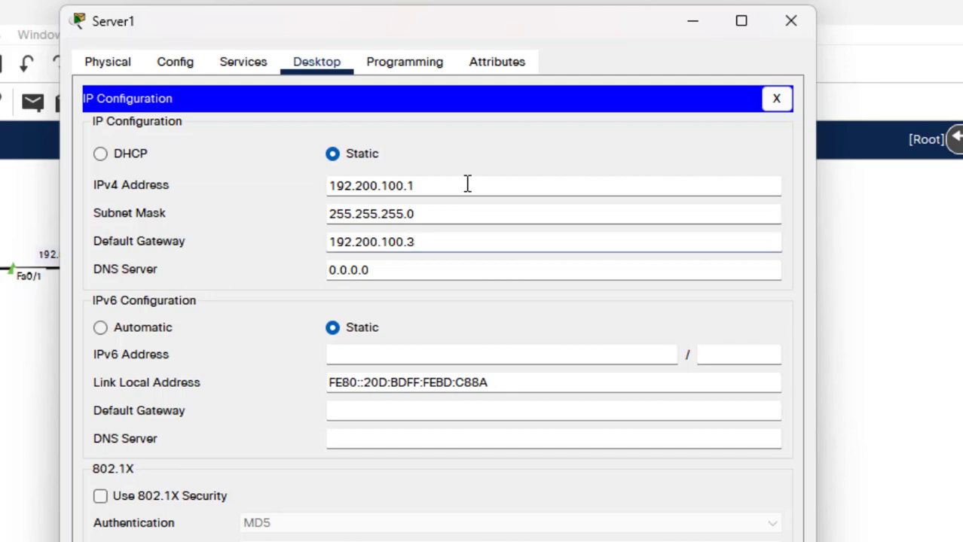
- Turn on the DHCP service for FastEthernet0 on Server1
{"action": "left_click", "coordinate": [249, 66]}
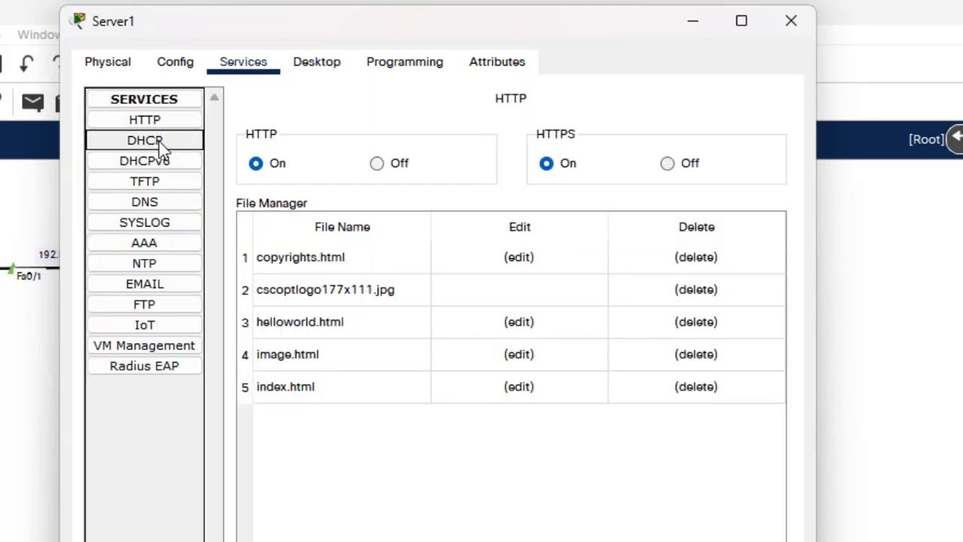
{"action": "left_click", "coordinate": [159, 141]}
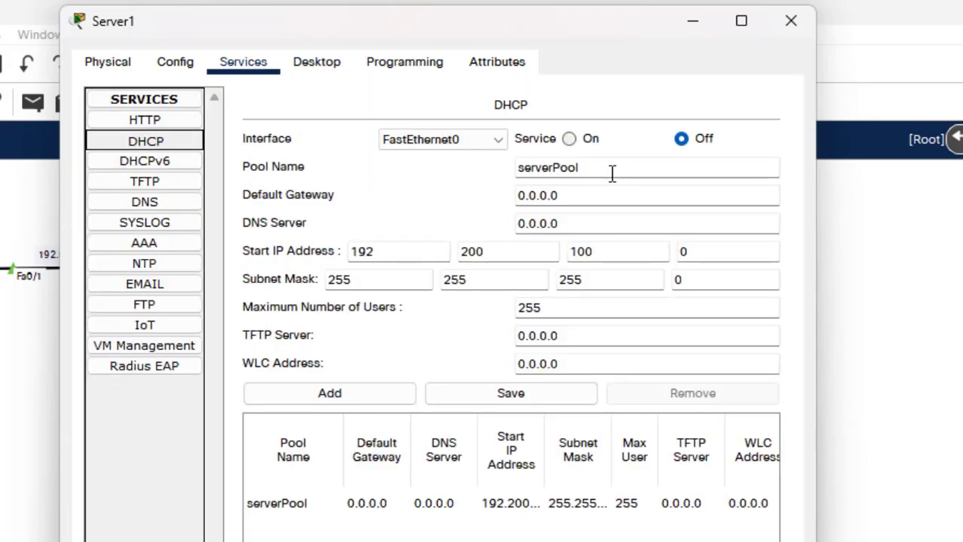
{"action": "left_click", "coordinate": [569, 139]}
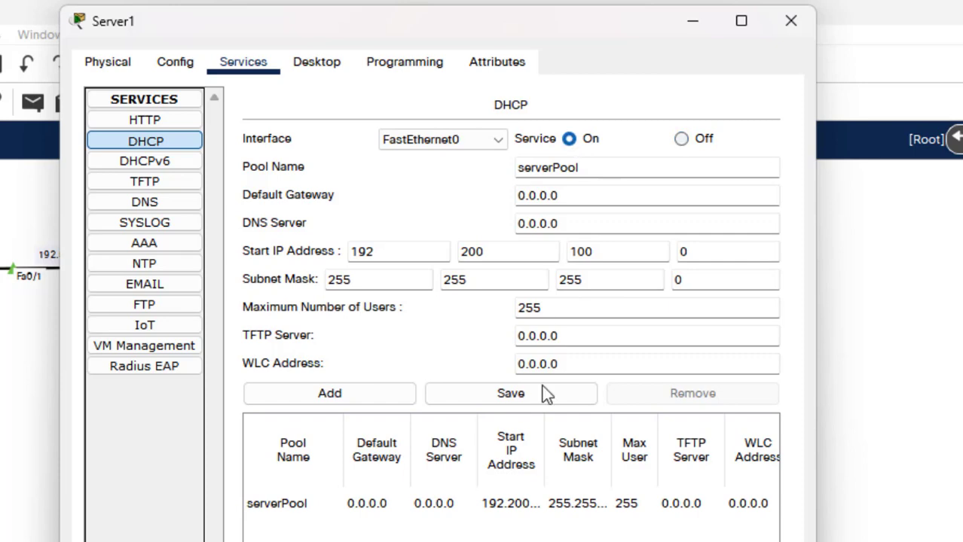
- Set the default gateway of Server1's DHCP pool serverPool to 192.200.100.3, save the pool and close the server window
{"action": "left_click", "coordinate": [509, 503]}
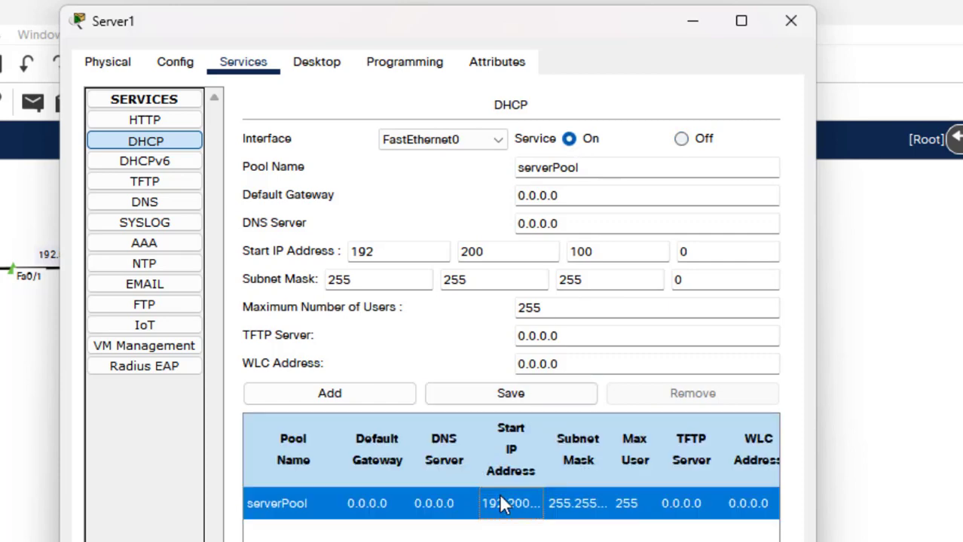
{"action": "left_click", "coordinate": [576, 197]}
{"action": "key", "text": "BackSpace"}
{"action": "key", "text": "BackSpace"}
{"action": "key", "text": "BackSpace"}
{"action": "key", "text": "BackSpace"}
{"action": "key", "text": "BackSpace"}
{"action": "key", "text": "BackSpace"}
{"action": "key", "text": "BackSpace"}
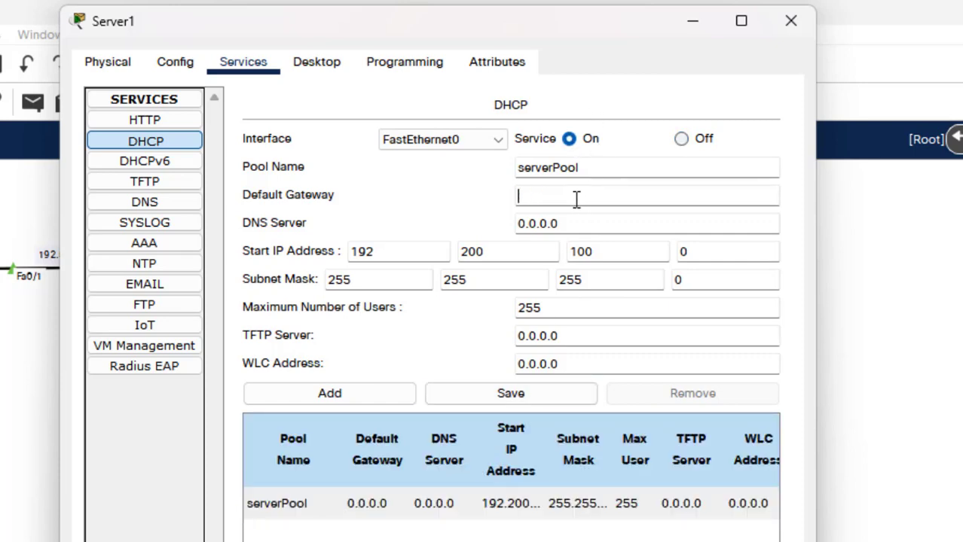
{"action": "type", "text": "192.200.100.3"}
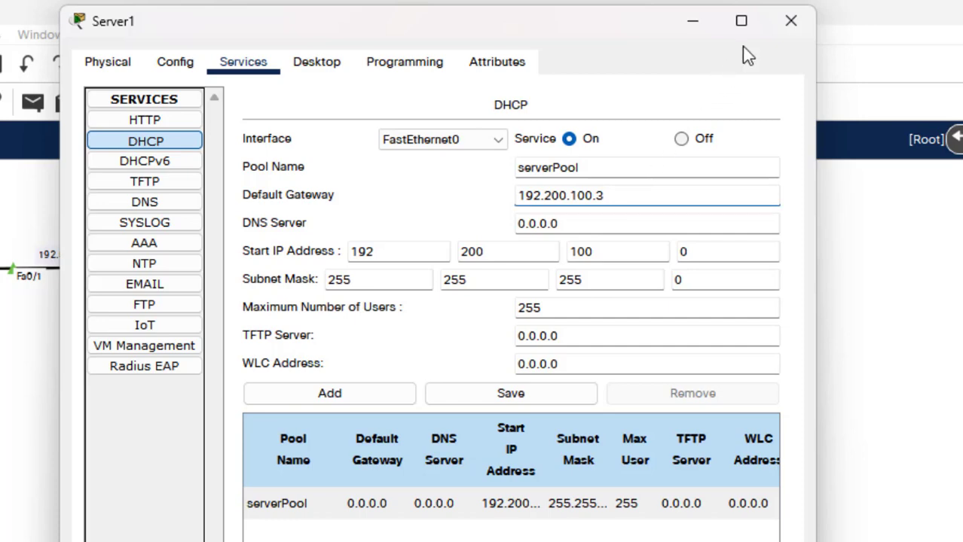
{"action": "left_click", "coordinate": [548, 400]}
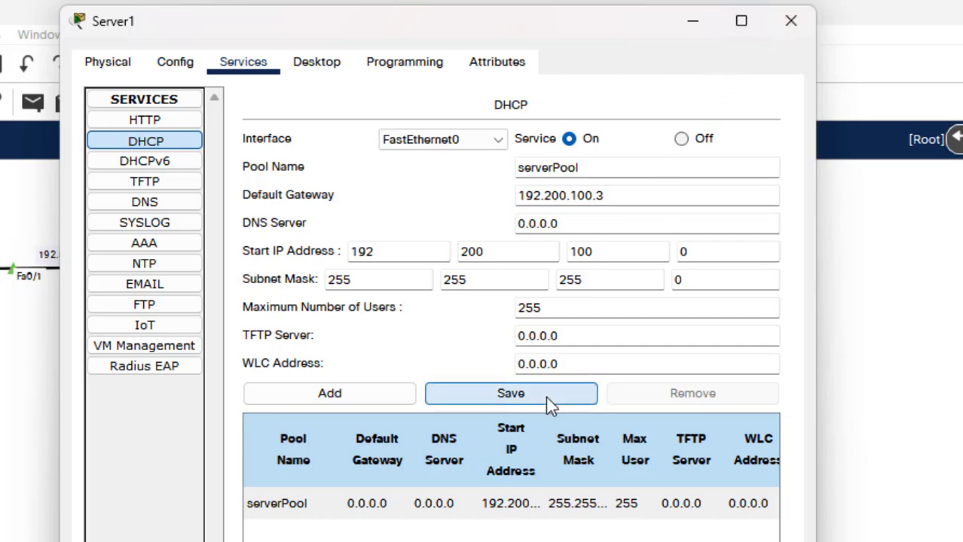
{"action": "left_click", "coordinate": [784, 17]}
- Set PC2's IP configuration to DHCP and close its window
{"action": "left_click", "coordinate": [96, 513]}
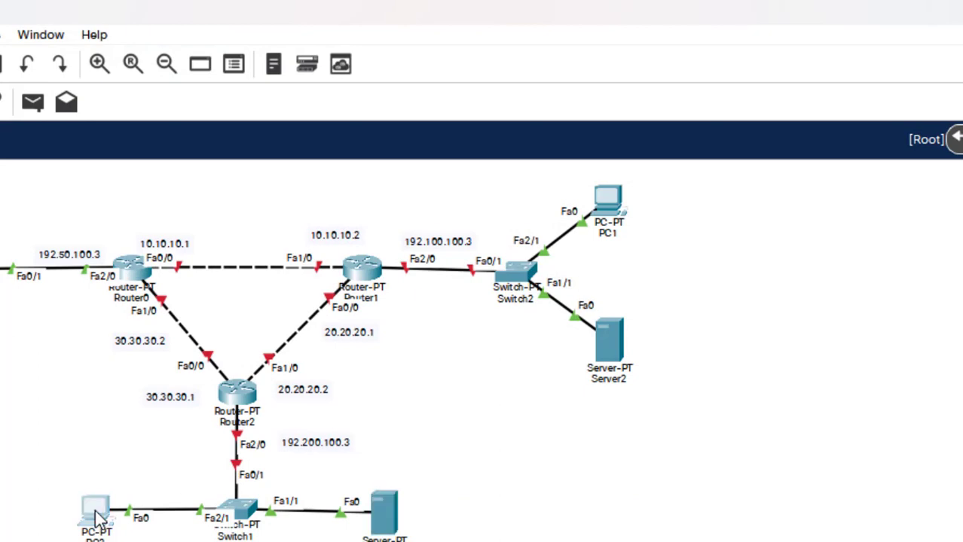
{"action": "left_click", "coordinate": [239, 67]}
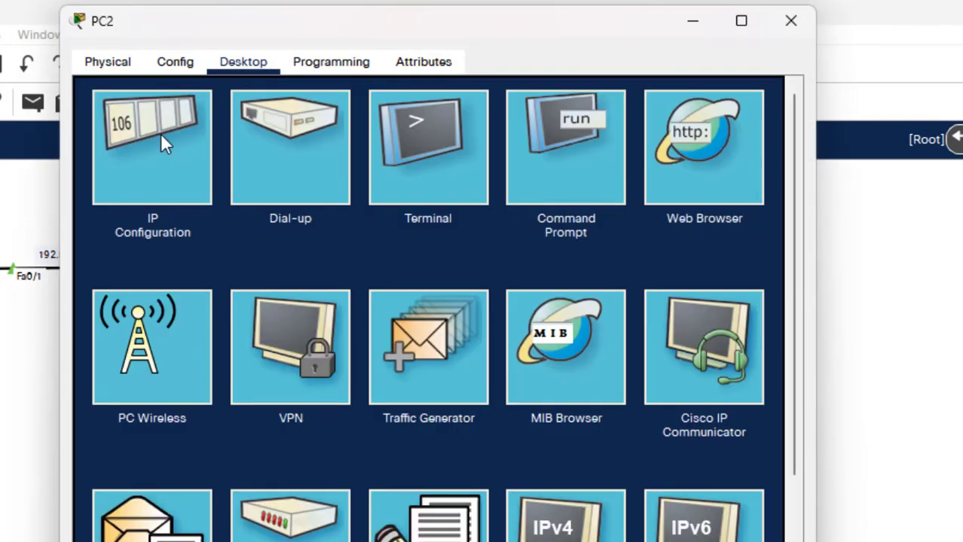
{"action": "left_click", "coordinate": [161, 136]}
{"action": "left_click", "coordinate": [117, 186]}
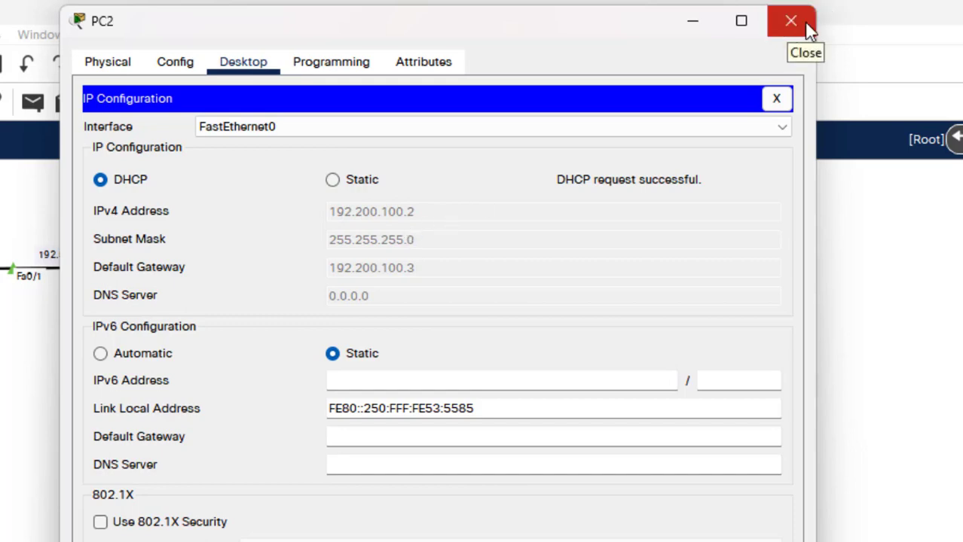
{"action": "left_click", "coordinate": [785, 21]}
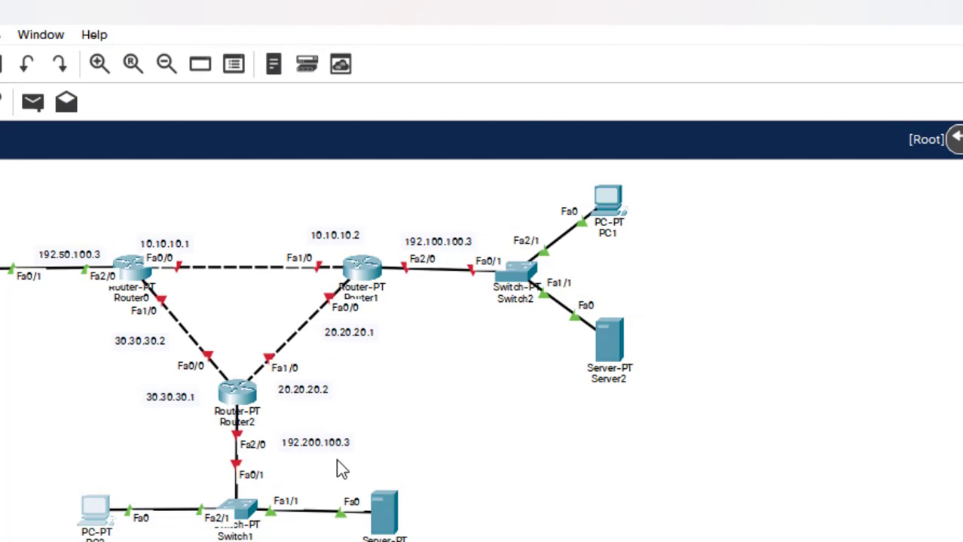
- Turn on Router2's FastEthernet0/0 port and move the router window aside to uncover the topology
{"action": "left_click", "coordinate": [238, 394]}
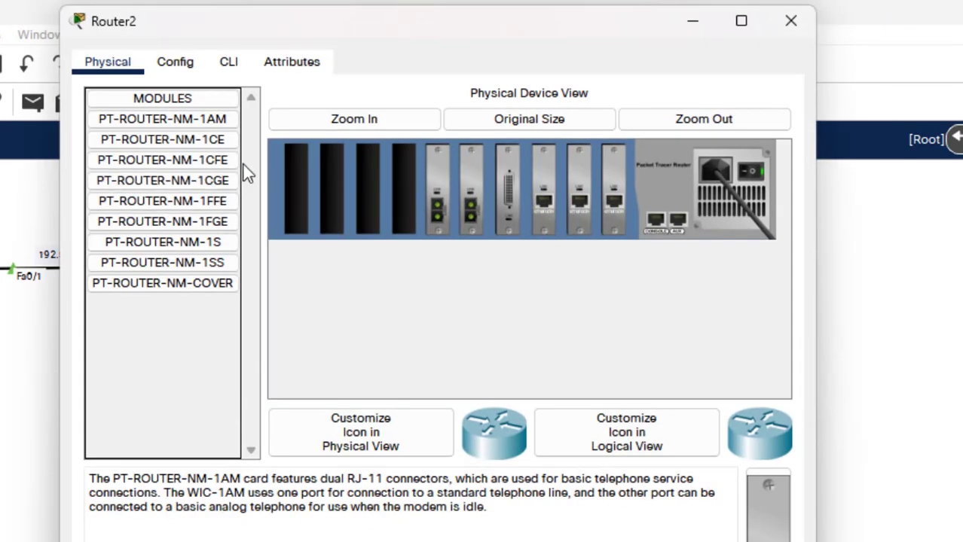
{"action": "left_click", "coordinate": [189, 70]}
{"action": "left_click", "coordinate": [189, 69]}
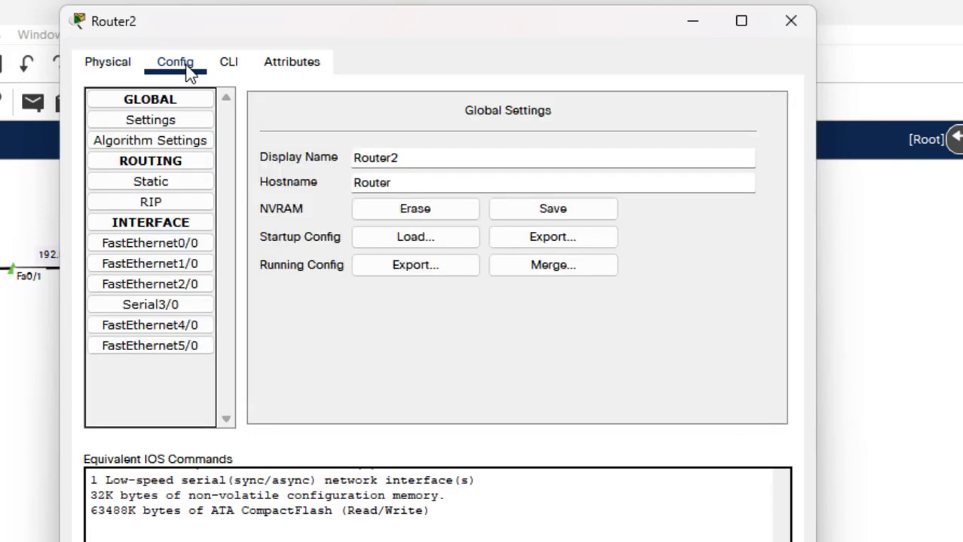
{"action": "left_click", "coordinate": [197, 244]}
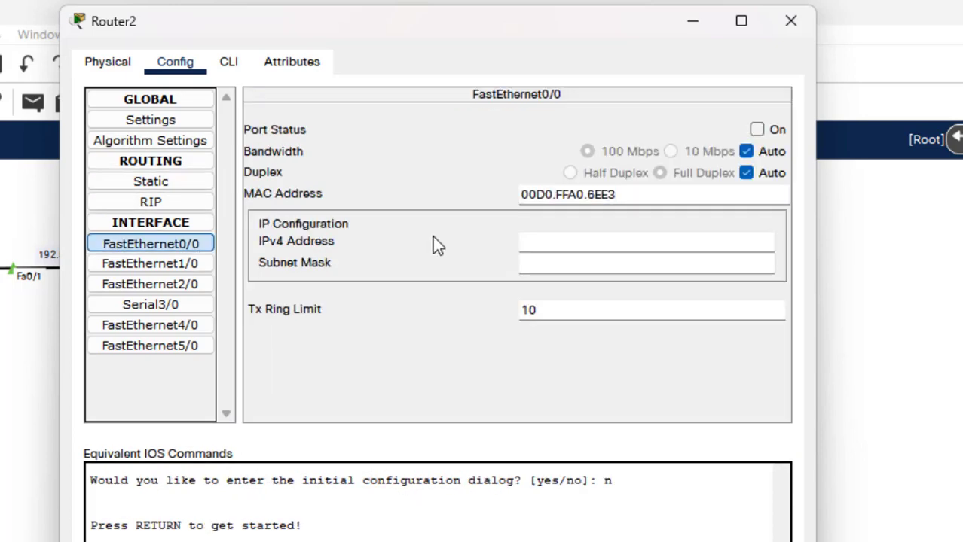
{"action": "left_click", "coordinate": [757, 129]}
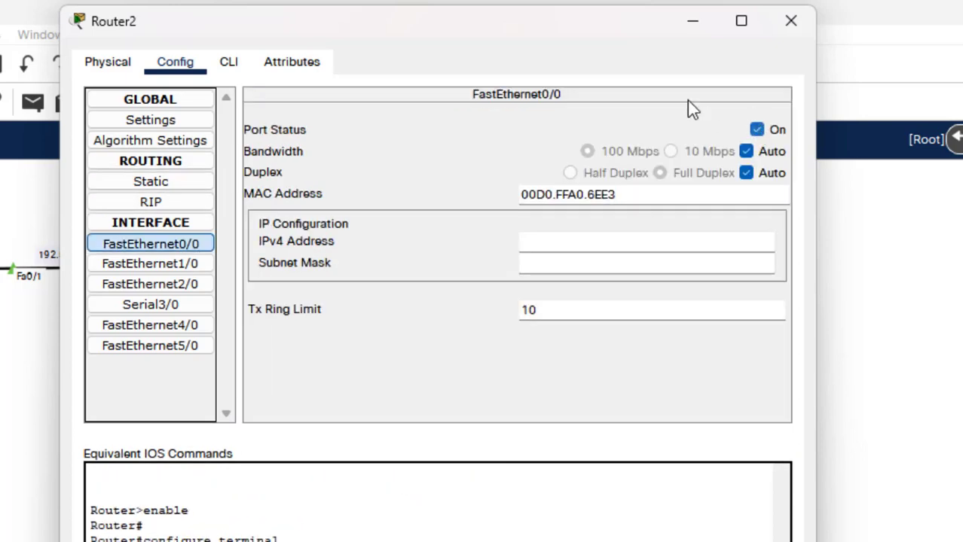
{"action": "left_click_drag", "start_coordinate": [522, 34], "coordinate": [829, 47]}
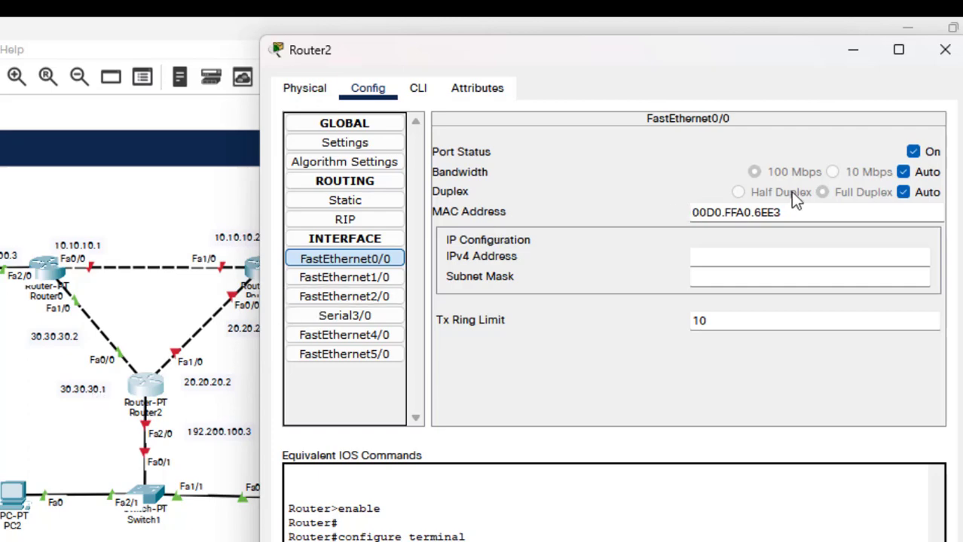
- Assign Router2's FastEthernet0/0 the IPv4 address 30.30.30.1 with subnet mask 255.255.255.252
{"action": "left_click", "coordinate": [725, 257]}
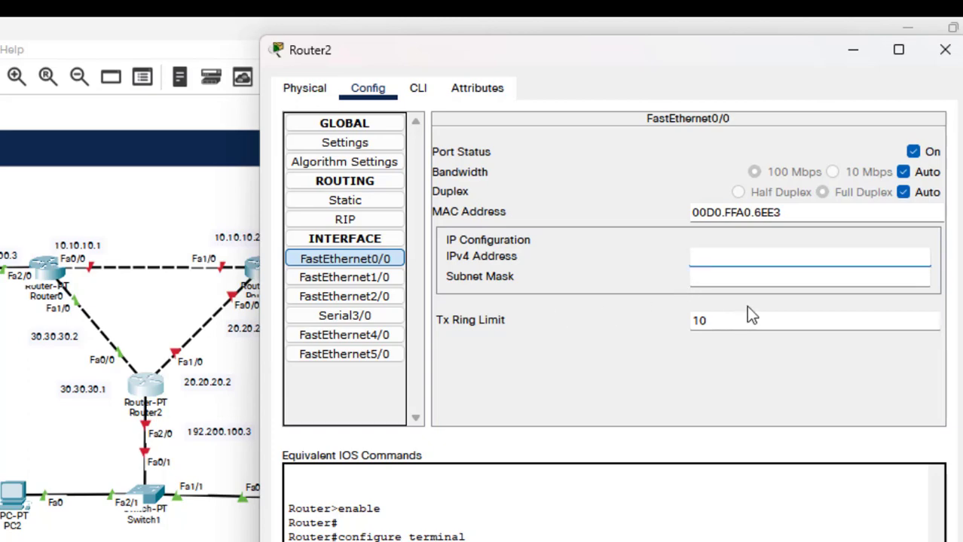
{"action": "type", "text": "30.30."}
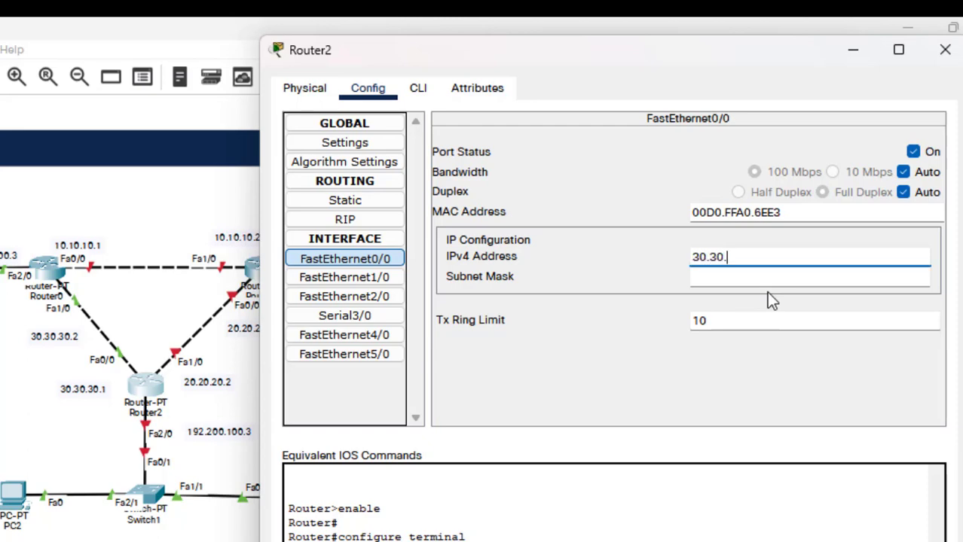
{"action": "type", "text": "30.1"}
{"action": "left_click", "coordinate": [739, 278]}
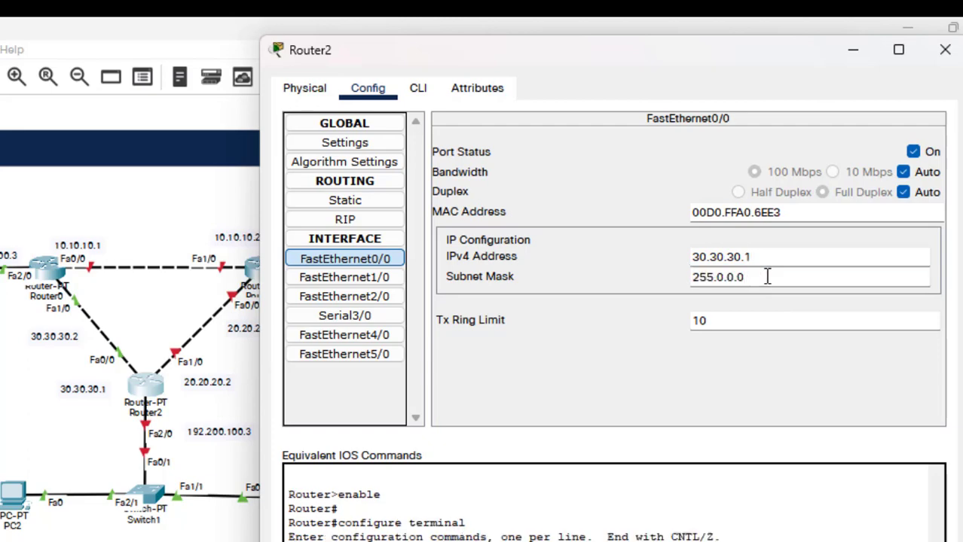
{"action": "key", "text": "BackSpace"}
{"action": "key", "text": "BackSpace"}
{"action": "key", "text": "BackSpace"}
{"action": "key", "text": "BackSpace"}
{"action": "key", "text": "BackSpace"}
{"action": "type", "text": "255.255.252"}
- Turn on Router2's FastEthernet1/0 port and set its IPv4 address to 20.20.20.2
{"action": "left_click", "coordinate": [388, 275]}
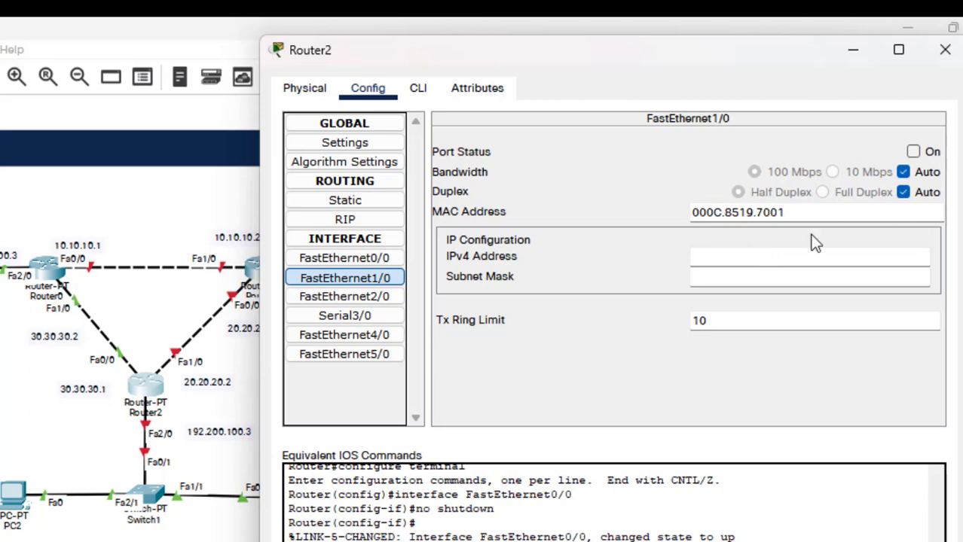
{"action": "left_click", "coordinate": [914, 151]}
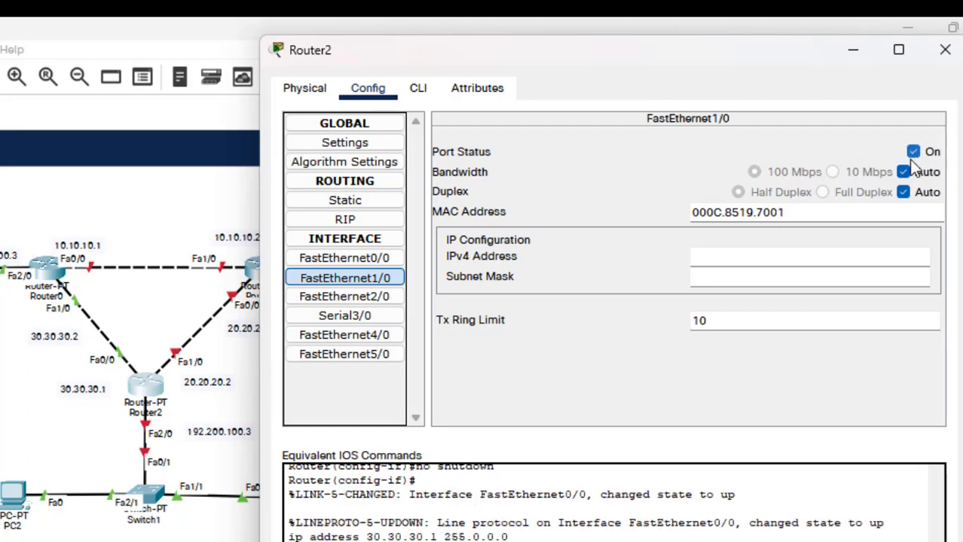
{"action": "left_click", "coordinate": [728, 257]}
{"action": "type", "text": "20.20.20.2"}
- Set the subnet mask of Router2's FastEthernet1/0 to 255.255.255.252
{"action": "left_click", "coordinate": [726, 278]}
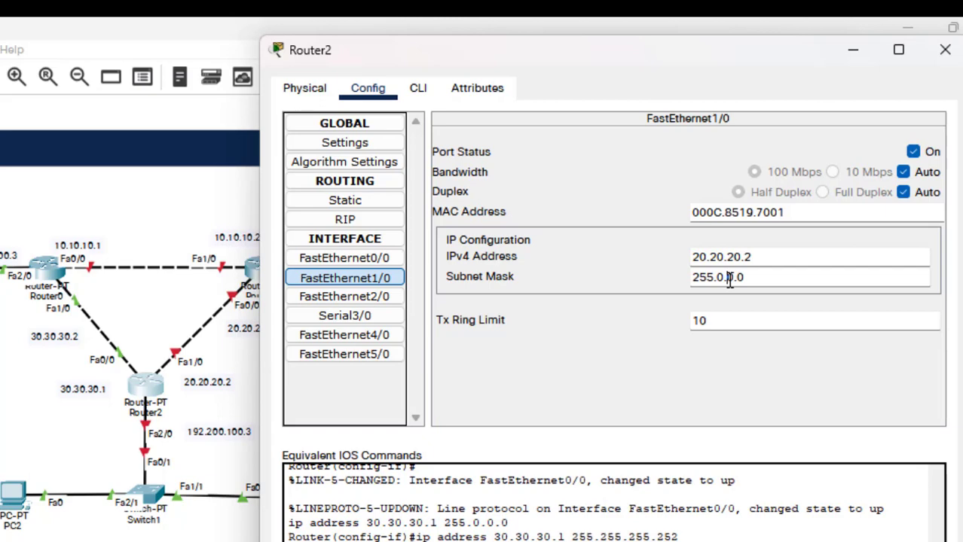
{"action": "key", "text": "BackSpace"}
{"action": "key", "text": "BackSpace"}
{"action": "key", "text": "BackSpace"}
{"action": "key", "text": "BackSpace"}
{"action": "key", "text": "BackSpace"}
{"action": "type", "text": "255.255.253"}
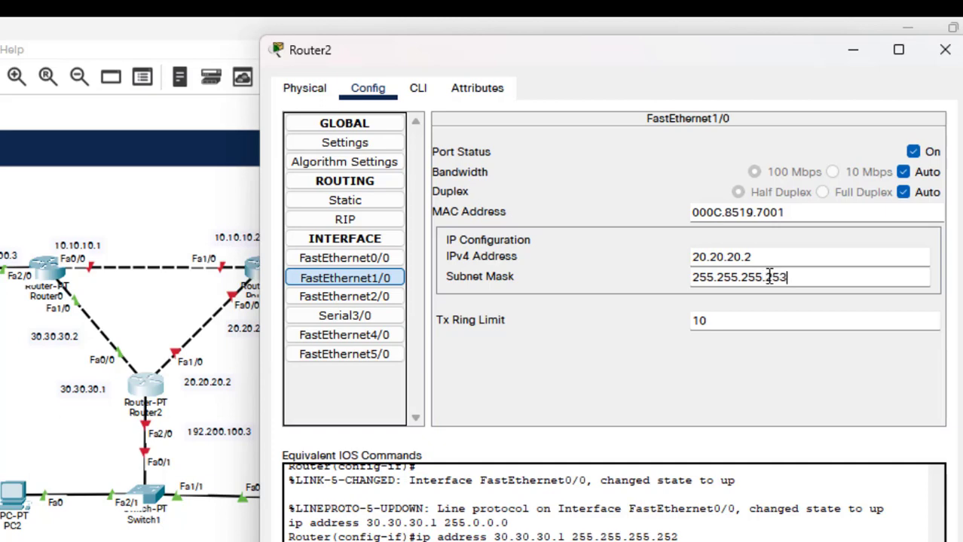
{"action": "key", "text": "BackSpace"}
{"action": "type", "text": "2"}
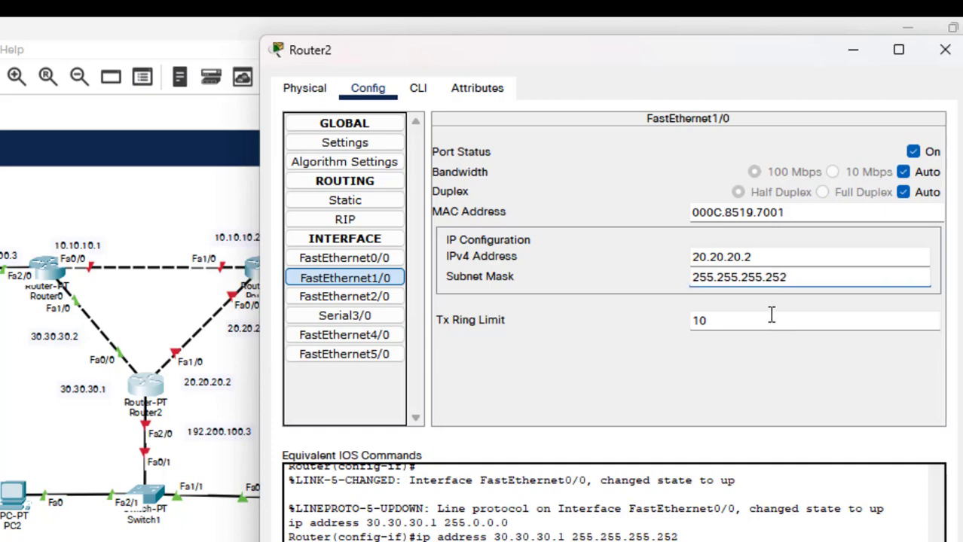
- Assign Router2's FastEthernet2/0 the address 192.200.100.3 with mask 255.255.255.0 and turn the port on
{"action": "left_click", "coordinate": [376, 298]}
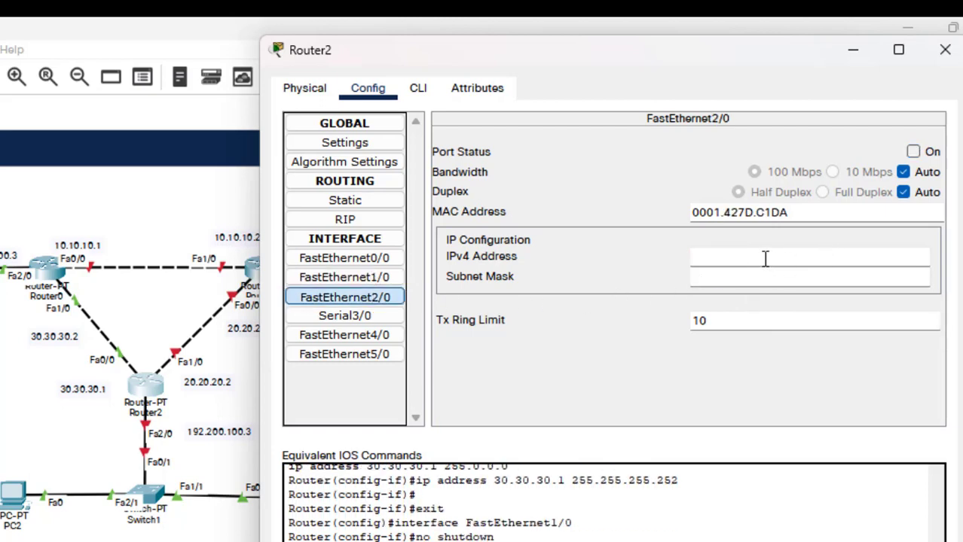
{"action": "type", "text": "192.200.100.3"}
{"action": "left_click", "coordinate": [731, 277]}
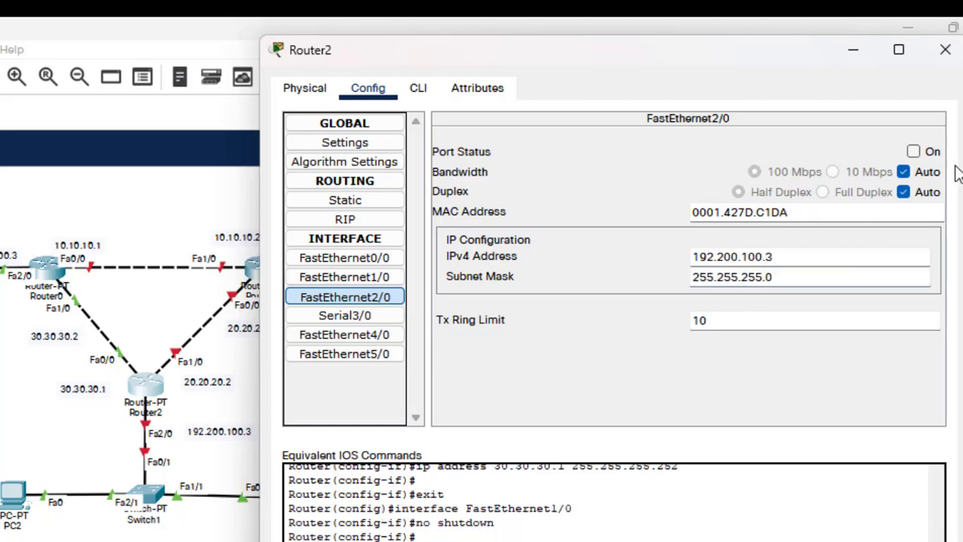
{"action": "left_click", "coordinate": [913, 152]}
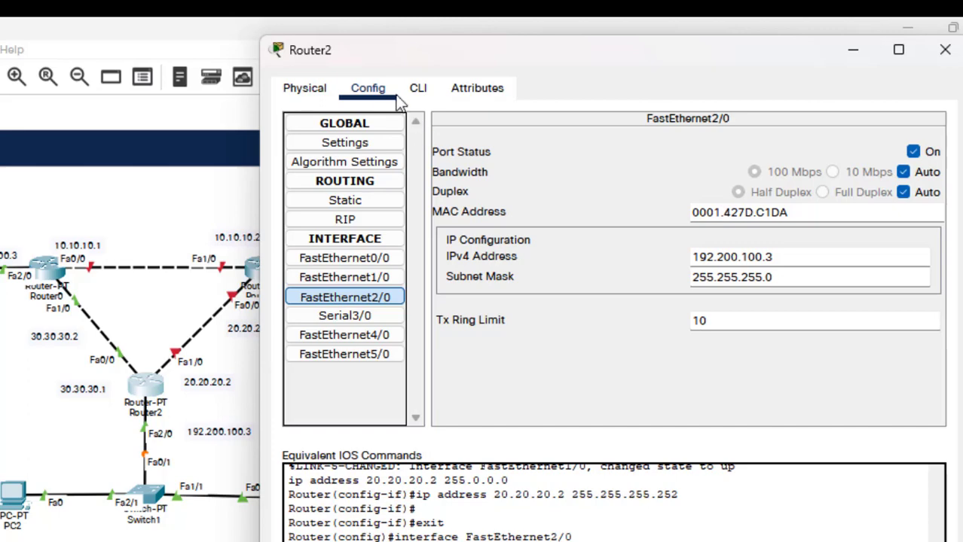
- Add the networks 20.20.20.0, 30.30.30.0 and 192.200.100.0 to Router2's RIP routing
{"action": "left_click", "coordinate": [366, 222]}
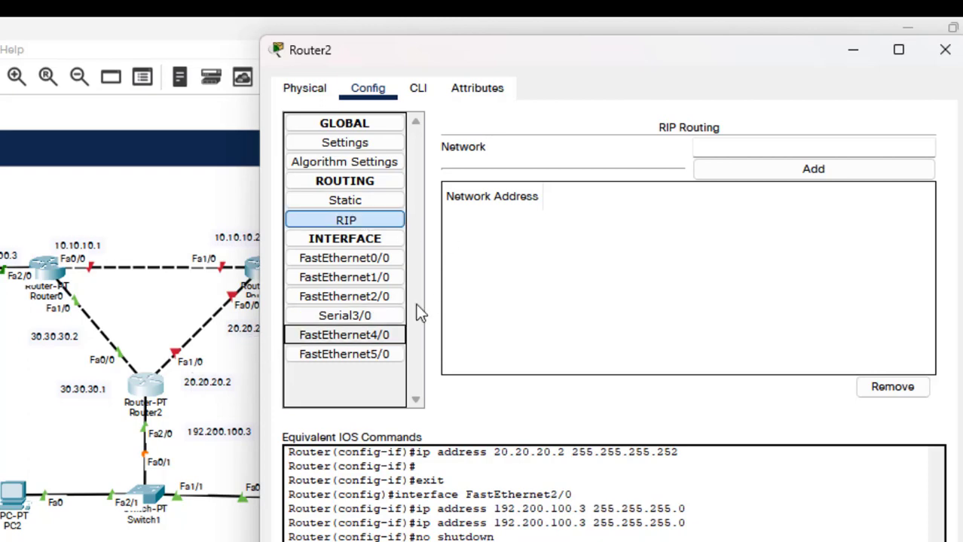
{"action": "left_click", "coordinate": [776, 150]}
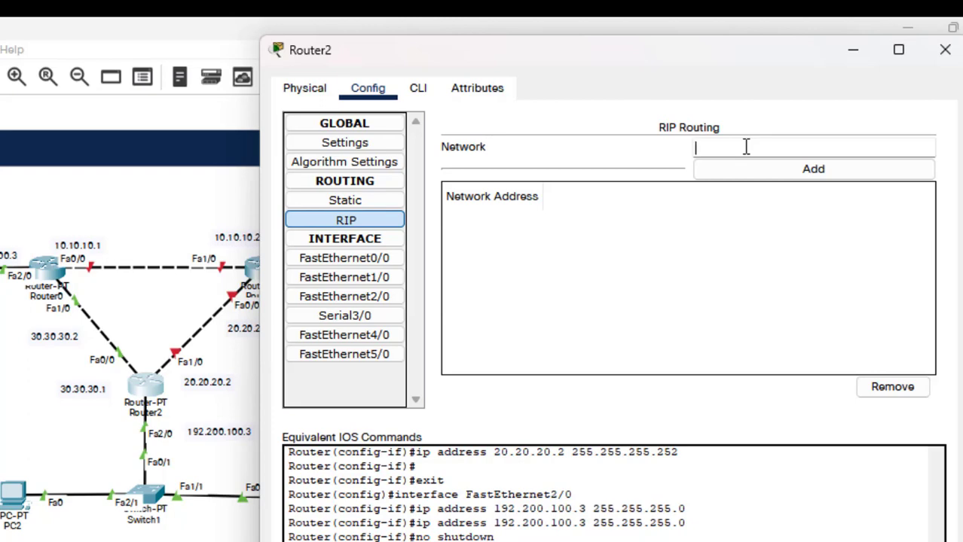
{"action": "type", "text": "20.20.20.0"}
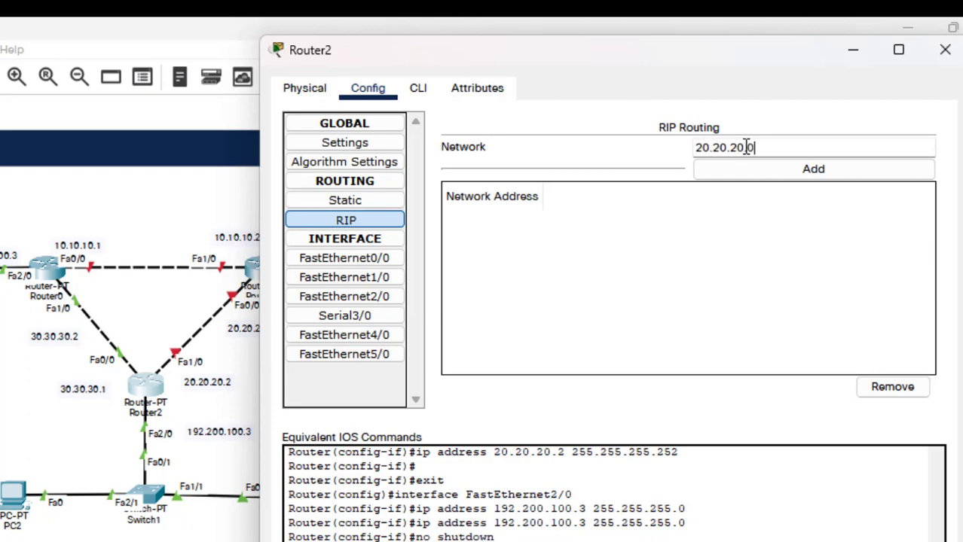
{"action": "left_click", "coordinate": [780, 171]}
{"action": "left_click", "coordinate": [738, 150]}
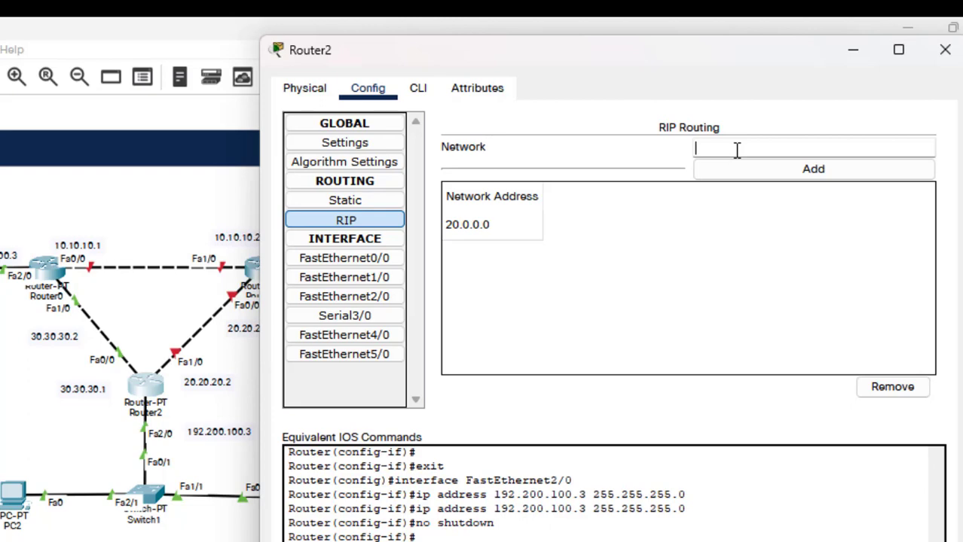
{"action": "type", "text": "30.30.30.0"}
{"action": "left_click", "coordinate": [756, 172]}
{"action": "left_click", "coordinate": [728, 145]}
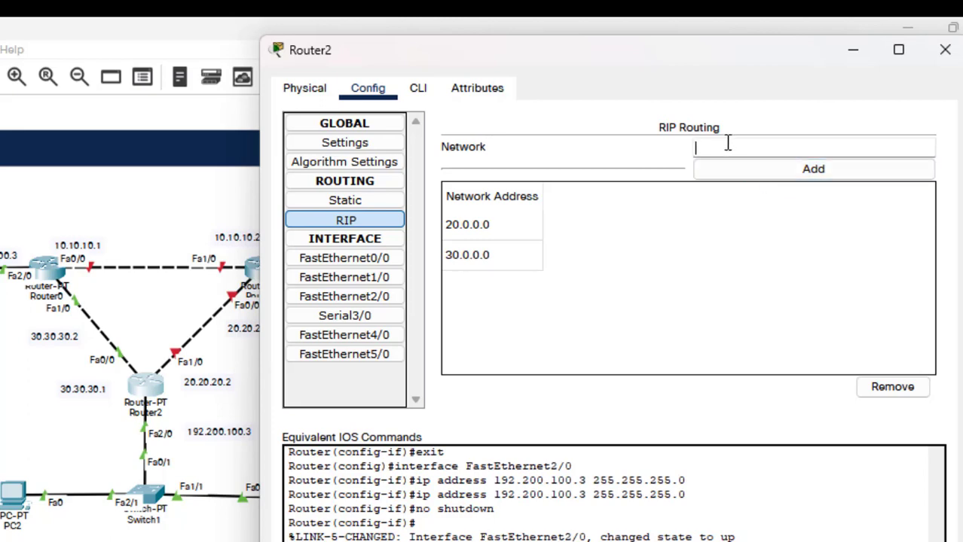
{"action": "type", "text": "192.1200.100.0"}
{"action": "left_click", "coordinate": [740, 181]}
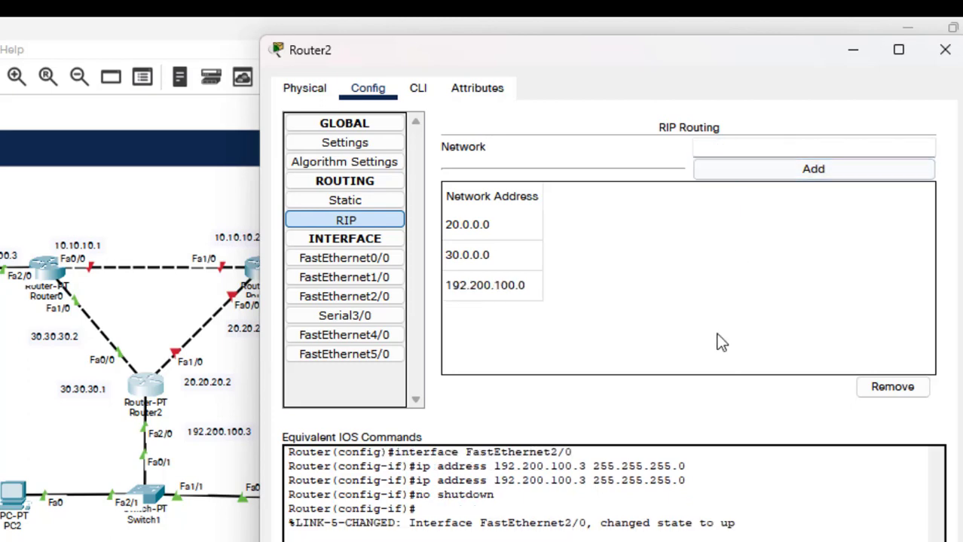
- Leave RIP configuration in Router2's command line and start EIGRP with autonomous system number 10
{"action": "left_click", "coordinate": [425, 92]}
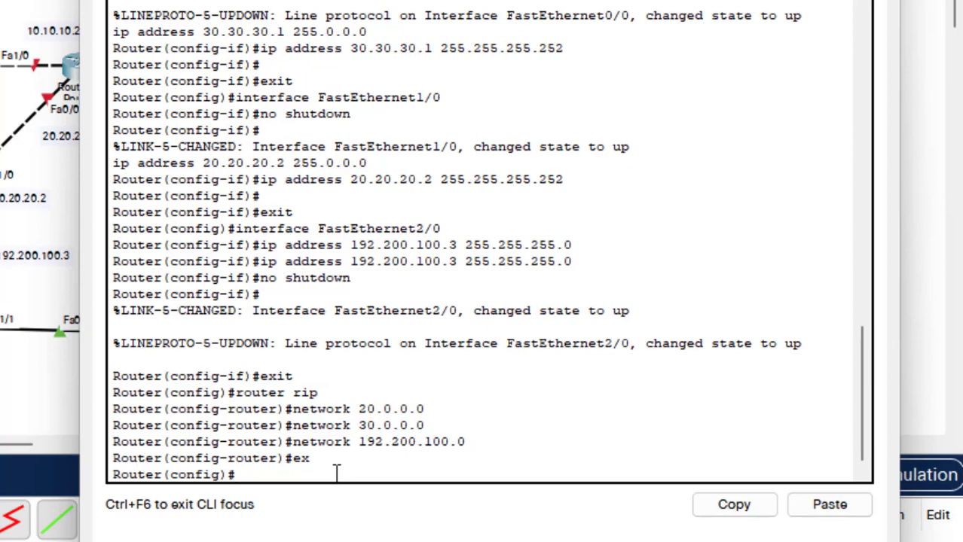
{"action": "type", "text": "router eigrp"}
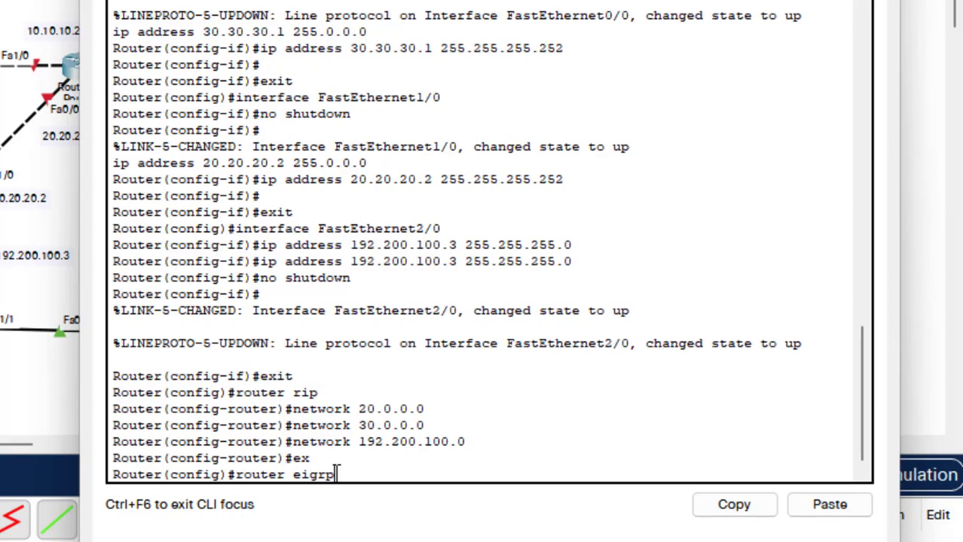
{"action": "type", "text": " 10"}
{"action": "key", "text": "Return"}
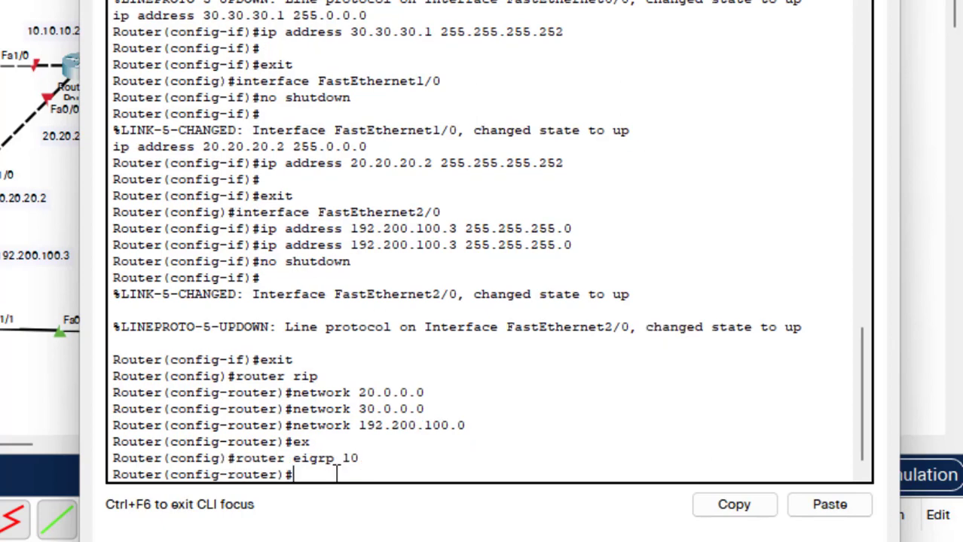
- Add network 30.30.30.0 to Router2's EIGRP 10 configuration
{"action": "type", "text": "network 30.30"}
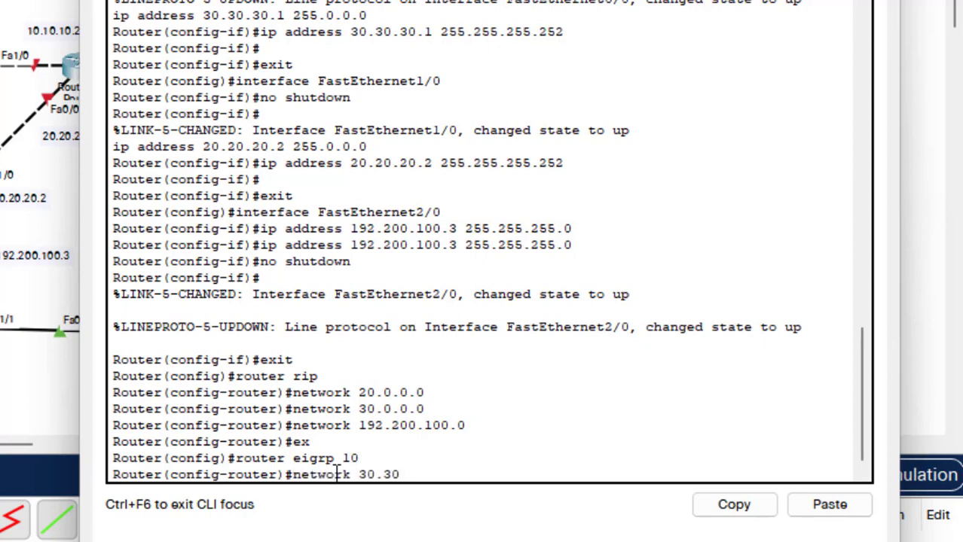
{"action": "type", "text": ".30.0"}
{"action": "key", "text": "Return"}
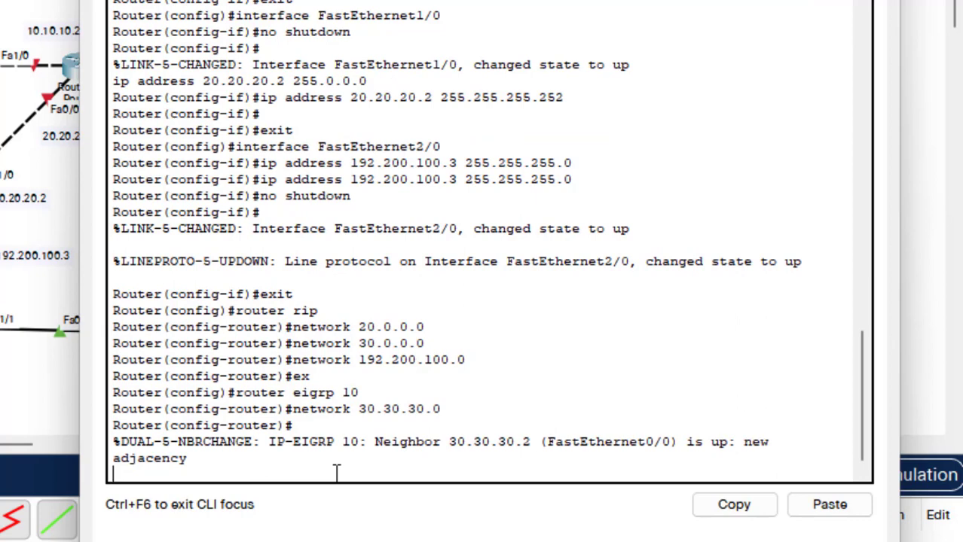
{"action": "key", "text": "Return"}
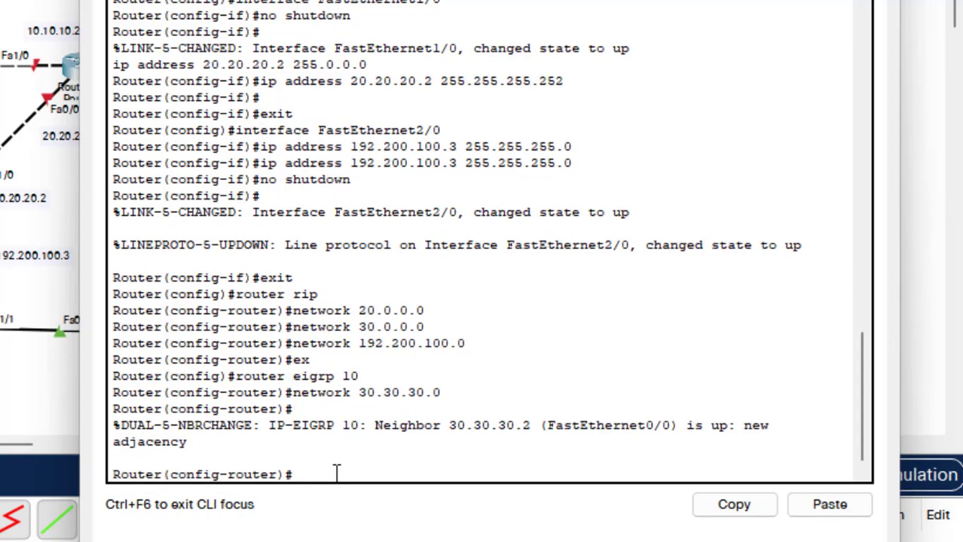
- Add network 20.20.20.0 to Router2's EIGRP 10 configuration by editing the previous network command
{"action": "key", "text": "Up"}
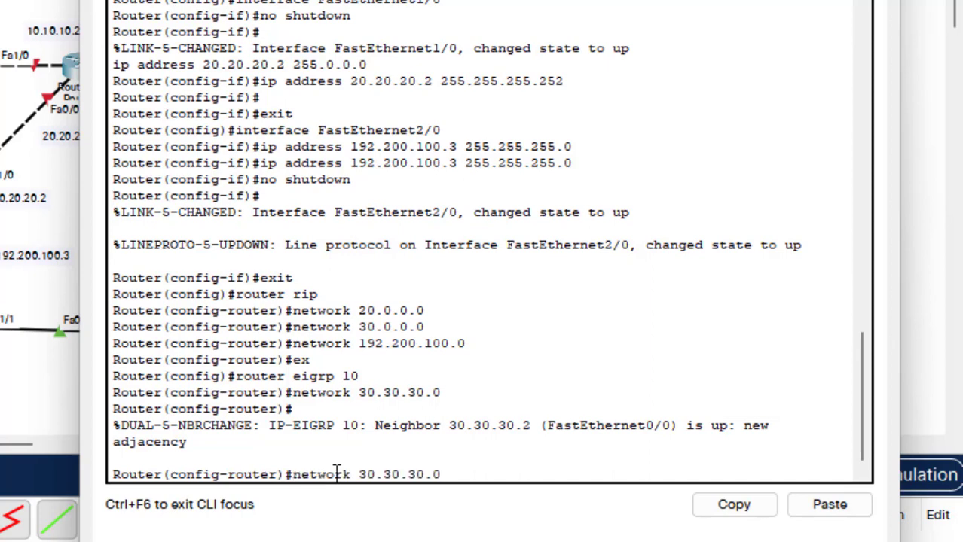
{"action": "key", "text": "Left"}
{"action": "key", "text": "Left"}
{"action": "key", "text": "BackSpace"}
{"action": "type", "text": "2"}
{"action": "key", "text": "Left"}
{"action": "key", "text": "Left"}
{"action": "key", "text": "Left"}
{"action": "key", "text": "BackSpace"}
{"action": "type", "text": "2"}
{"action": "key", "text": "BackSpace"}
{"action": "type", "text": "2"}
{"action": "key", "text": "Return"}
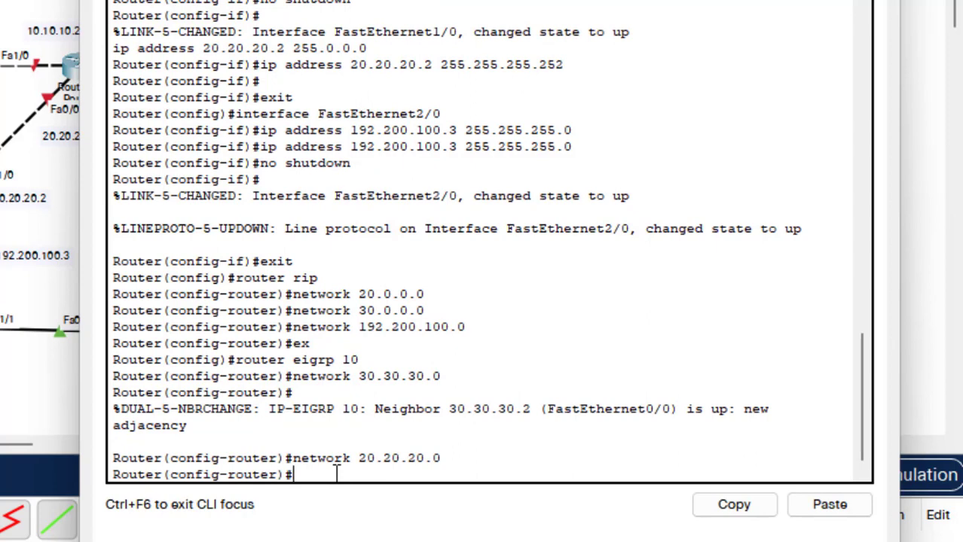
- Add network 192.200.100.0 to Router2's EIGRP 10 configuration by editing the previous network command
{"action": "key", "text": "Up"}
{"action": "key", "text": "BackSpace"}
{"action": "key", "text": "BackSpace"}
{"action": "key", "text": "BackSpace"}
{"action": "key", "text": "BackSpace"}
{"action": "key", "text": "BackSpace"}
{"action": "key", "text": "BackSpace"}
{"action": "key", "text": "BackSpace"}
{"action": "key", "text": "BackSpace"}
{"action": "key", "text": "BackSpace"}
{"action": "key", "text": "BackSpace"}
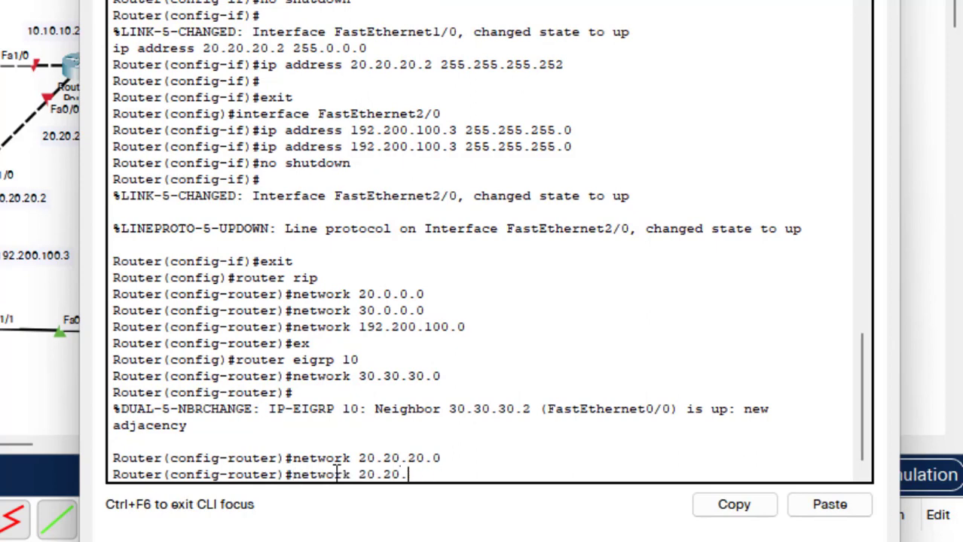
{"action": "type", "text": "192.200.100."}
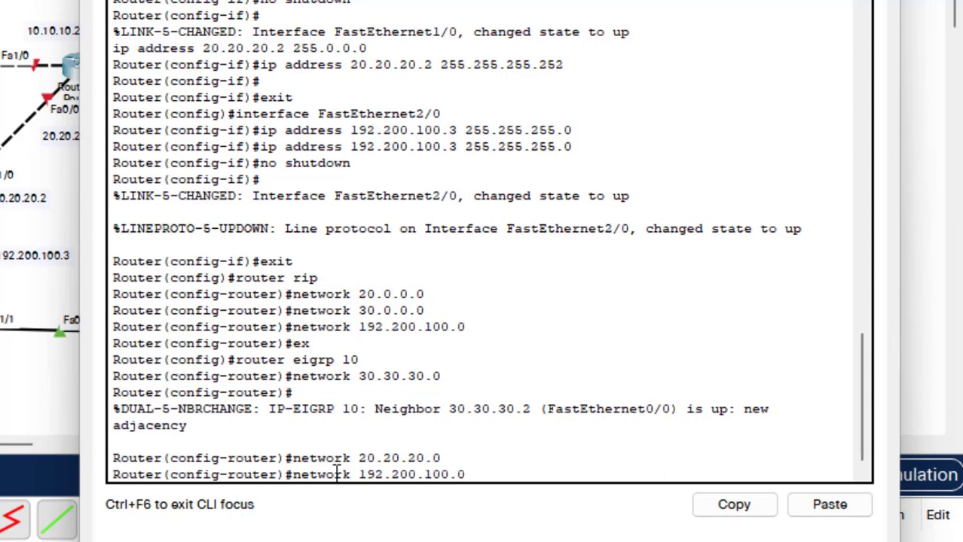
{"action": "type", "text": "0"}
{"action": "key", "text": "Return"}
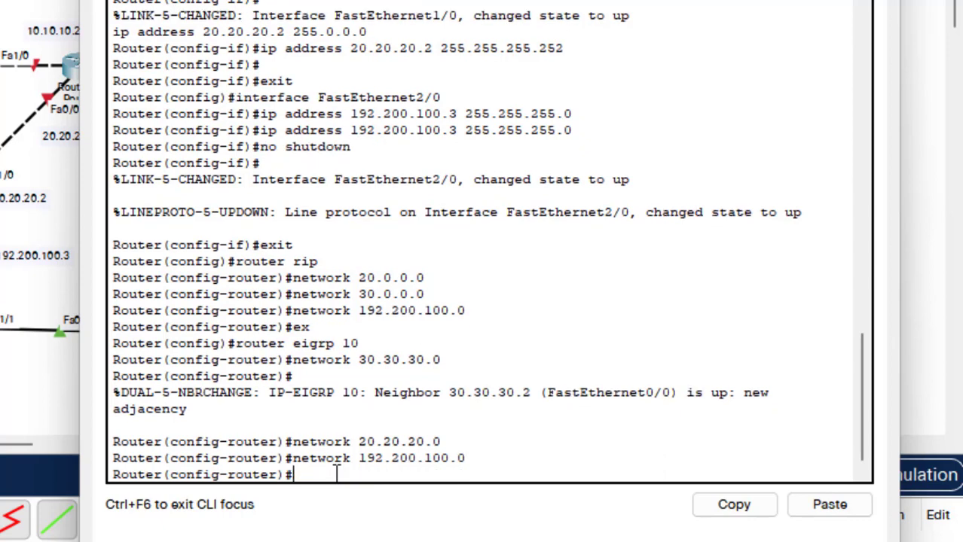
- Turn off automatic summarization for Router2's EIGRP 10 with the no auto-summary command, correcting the misspelled word before running it
{"action": "type", "text": "no auti-summary"}
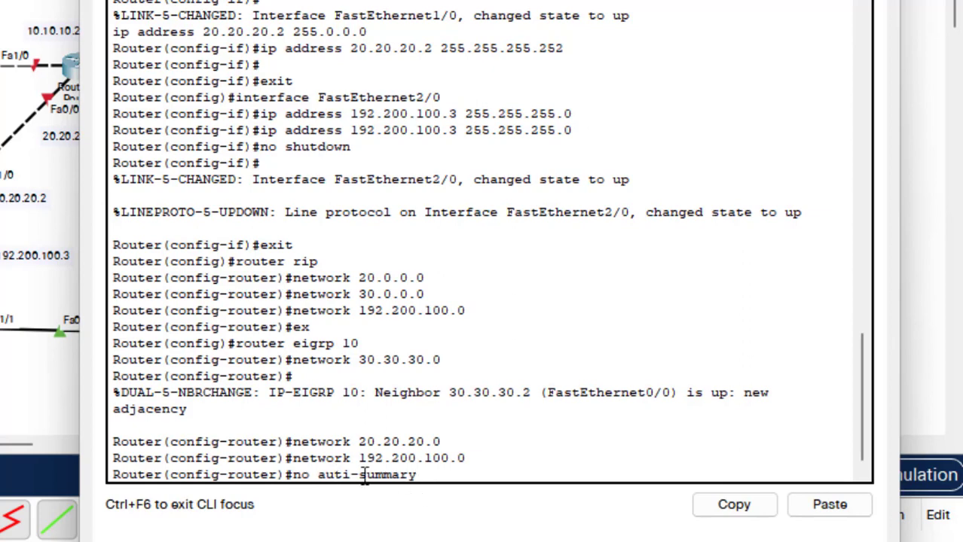
{"action": "key", "text": "Left"}
{"action": "key", "text": "Left"}
{"action": "key", "text": "Left"}
{"action": "key", "text": "BackSpace"}
{"action": "type", "text": "0"}
{"action": "key", "text": "BackSpace"}
{"action": "type", "text": "o"}
{"action": "key", "text": "Return"}
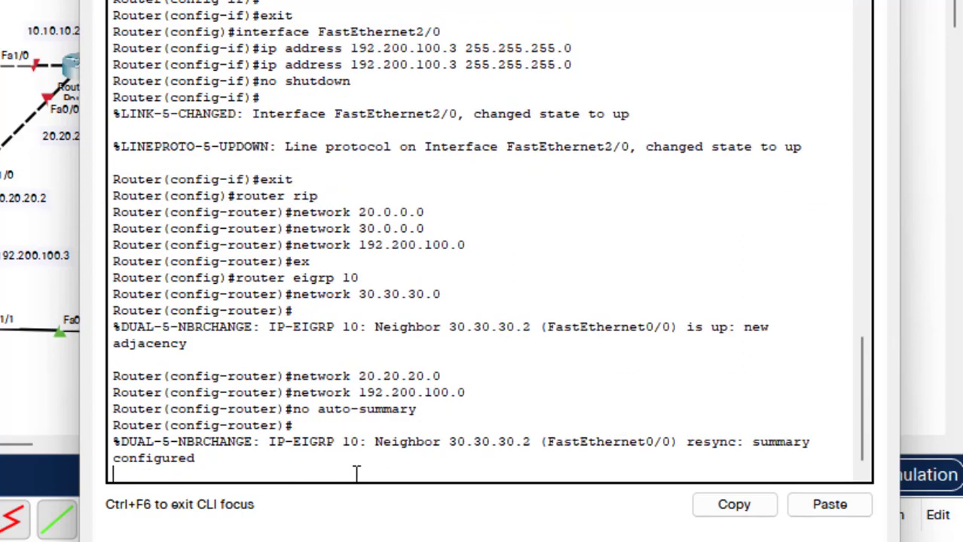
{"action": "key", "text": "Return"}
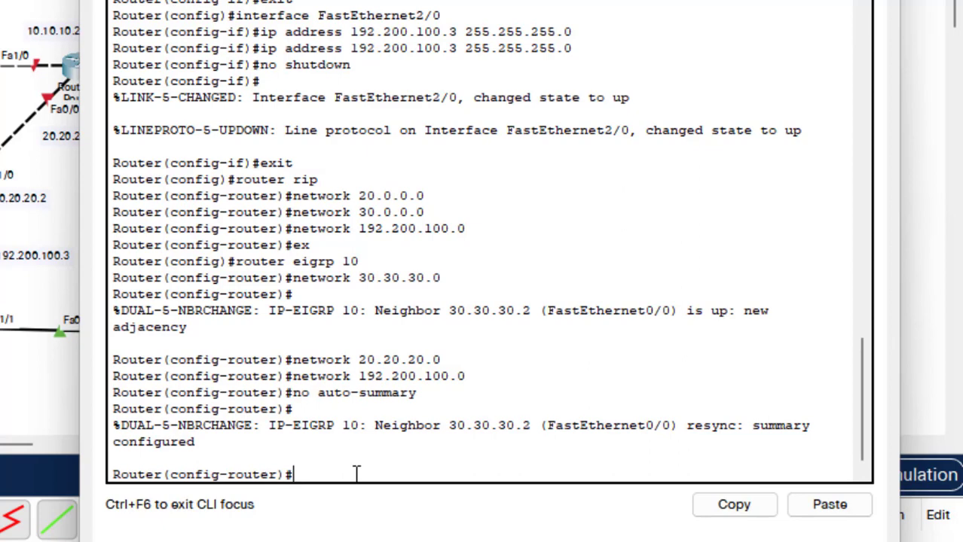
- Leave EIGRP configuration in Router2's command line and start OSPF with process ID 10
{"action": "type", "text": "ex"}
{"action": "key", "text": "Return"}
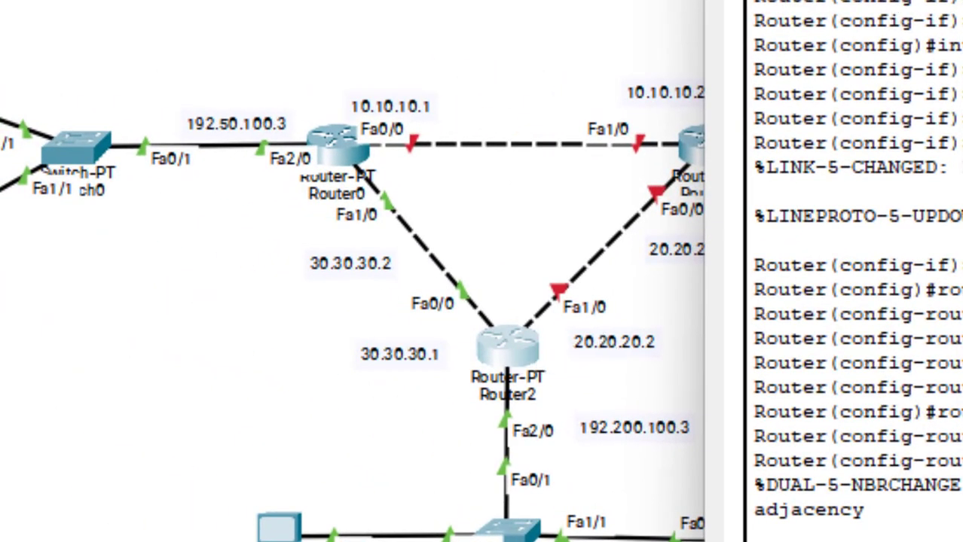
{"action": "key", "text": "alt+F4"}
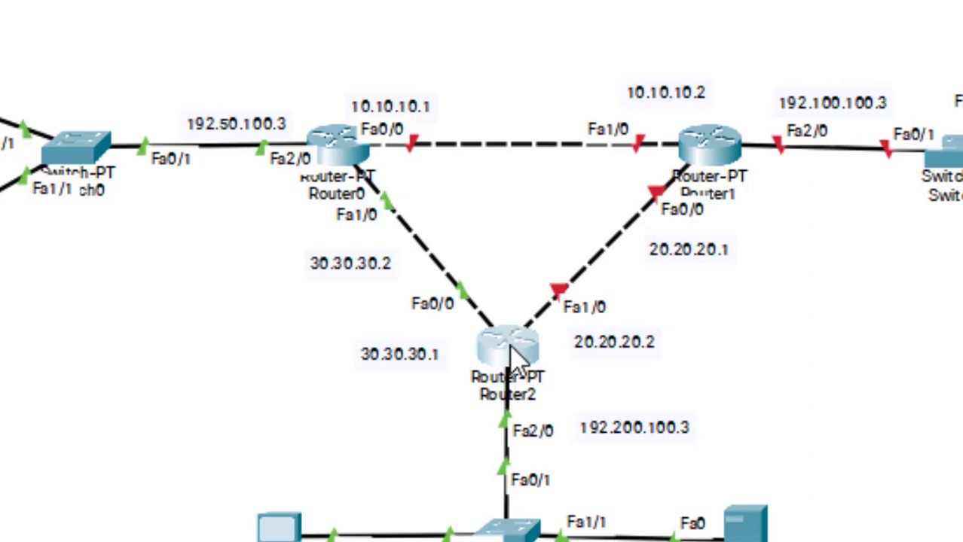
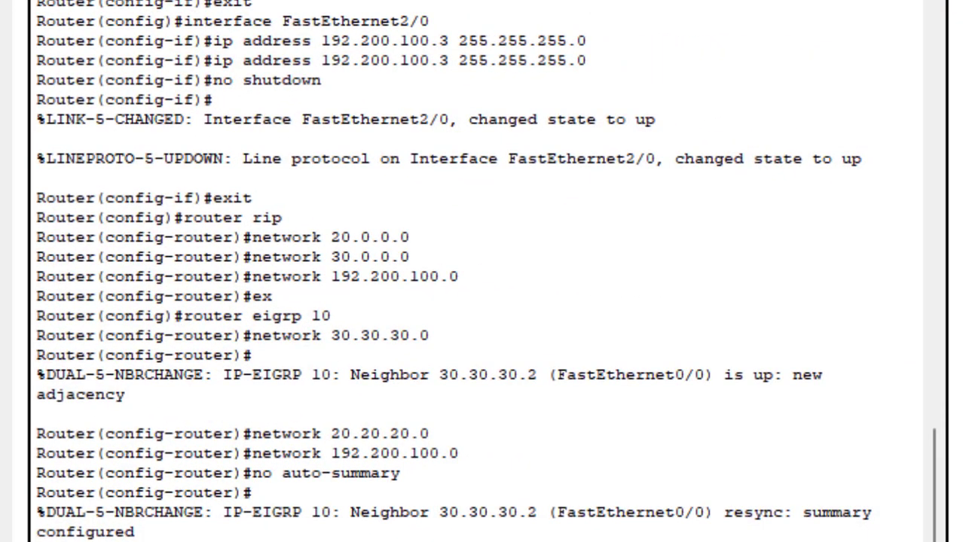
{"action": "type", "text": "ex"}
{"action": "key", "text": "Return"}
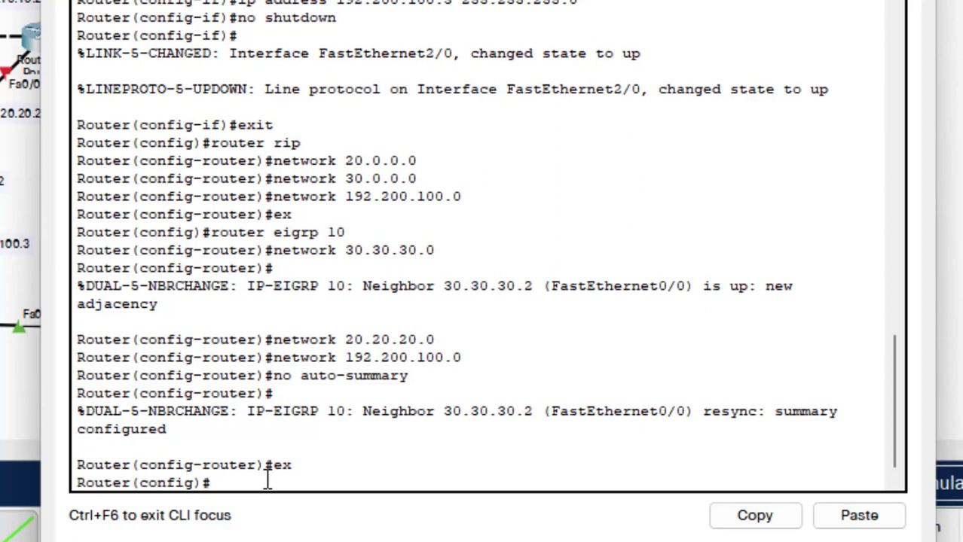
{"action": "type", "text": "router"}
{"action": "type", "text": "ospf"}
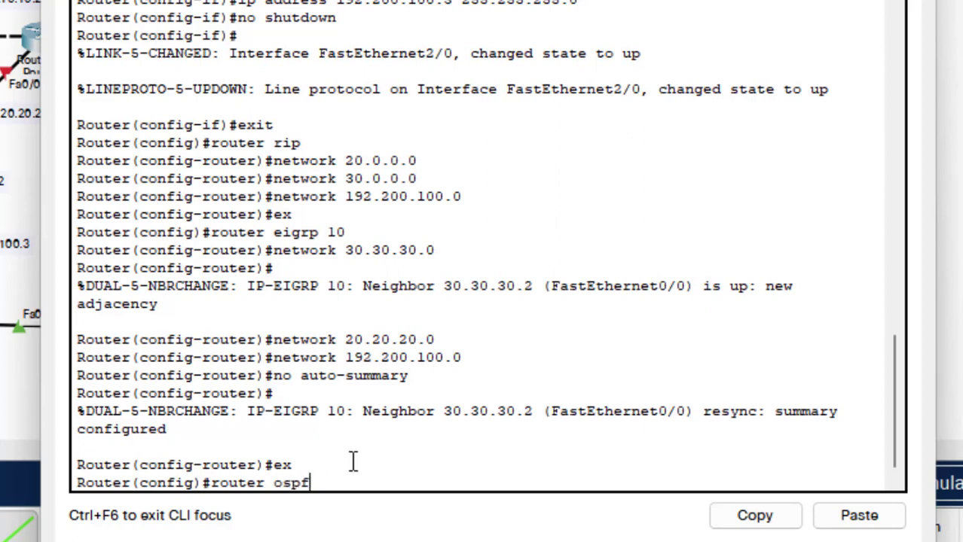
{"action": "type", "text": " 10"}
{"action": "key", "text": "Return"}
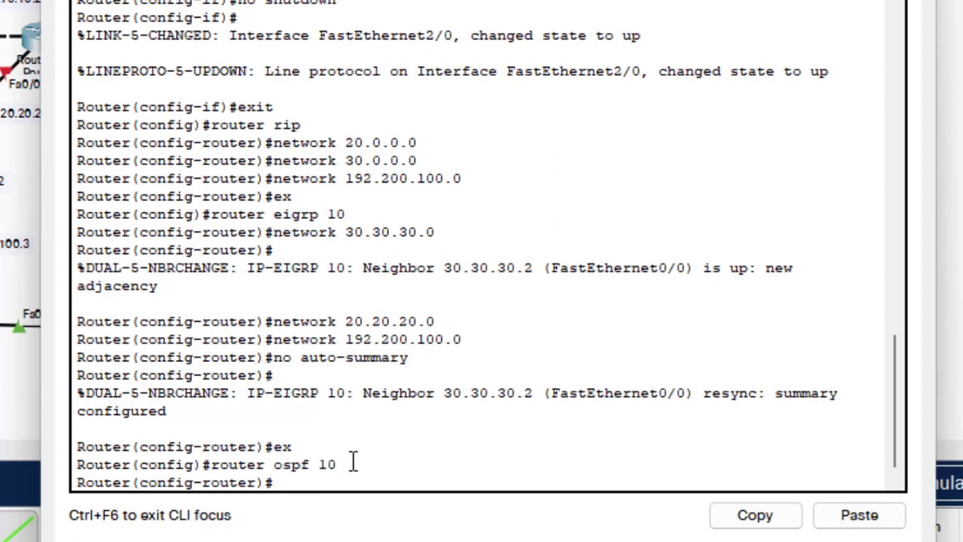
- Add network 30.30.30.0 with wildcard mask 0.0.0.3 in area 0 to Router2's OSPF 10 configuration
{"action": "type", "text": "network "}
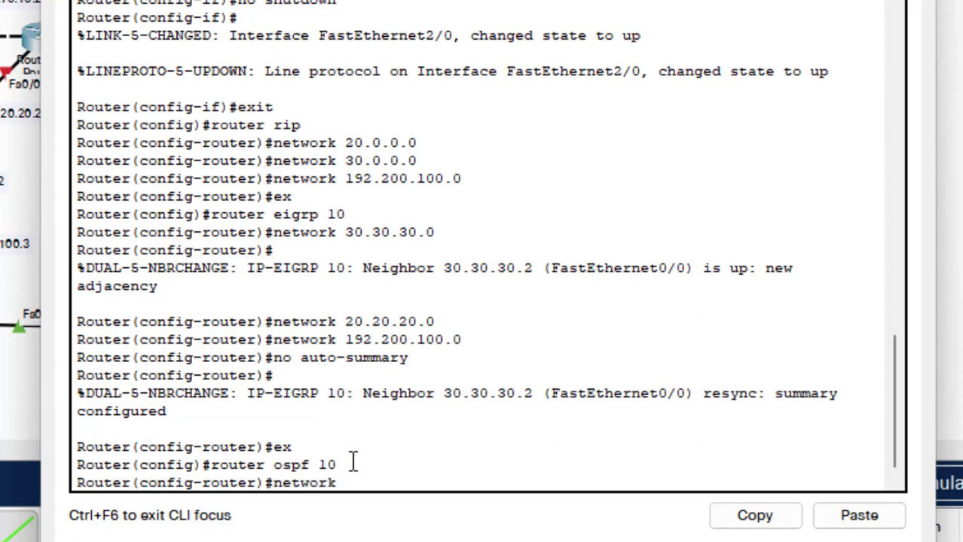
{"action": "type", "text": "30.30.30.0 0.0"}
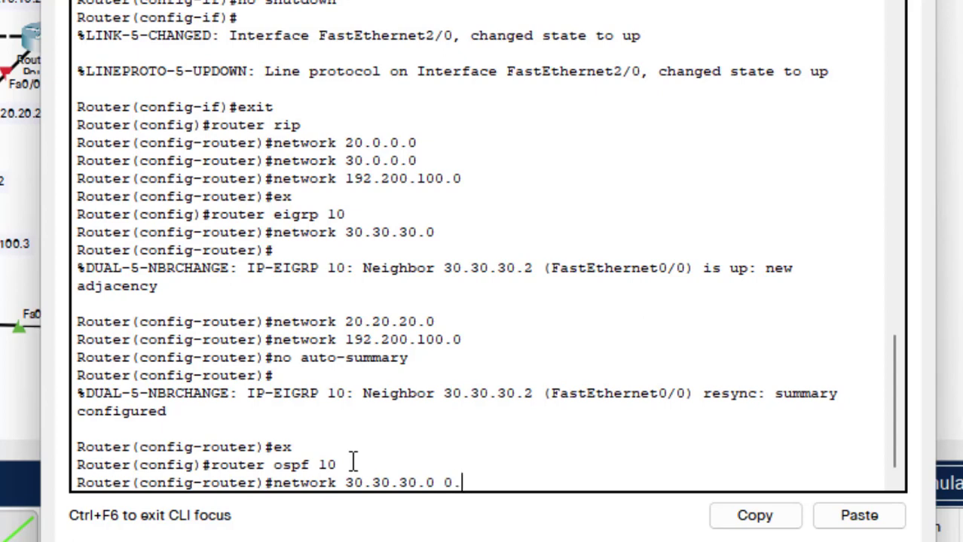
{"action": "type", "text": ".0"}
{"action": "type", "text": ".3 area "}
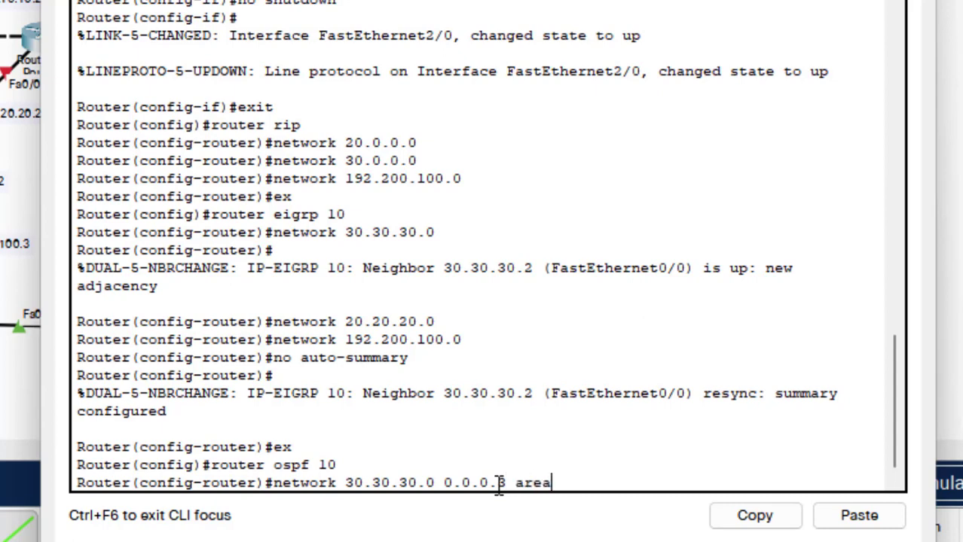
{"action": "type", "text": "0"}
{"action": "key", "text": "Return"}
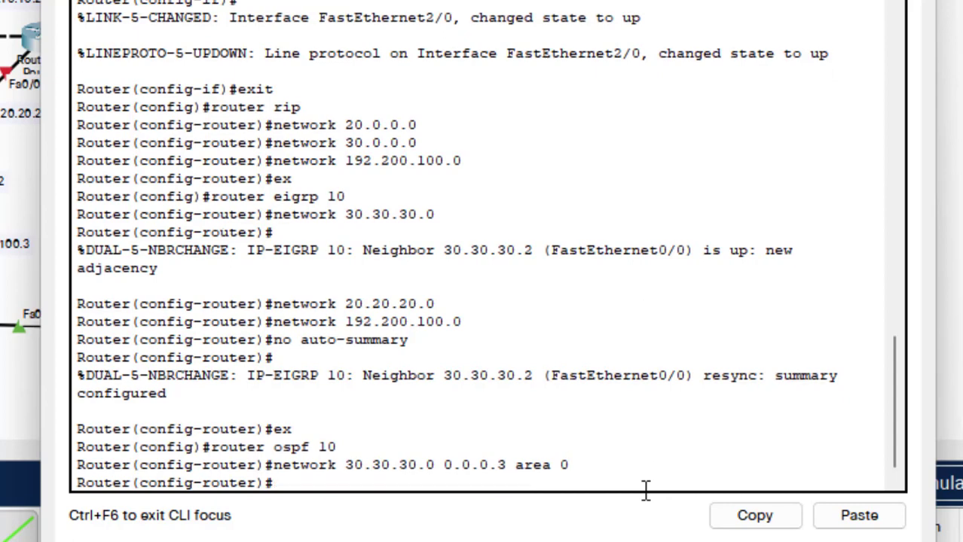
{"action": "key", "text": "Up"}
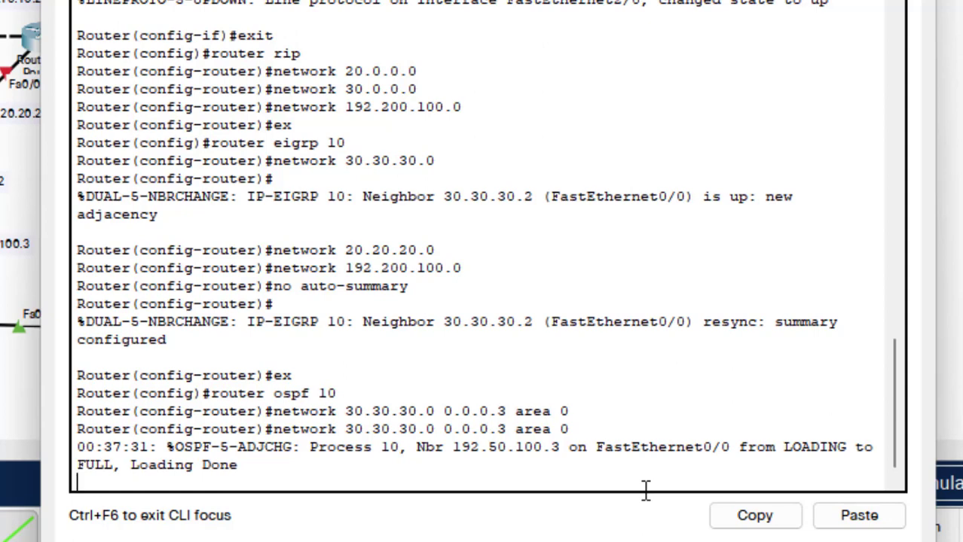
{"action": "key", "text": "Return"}
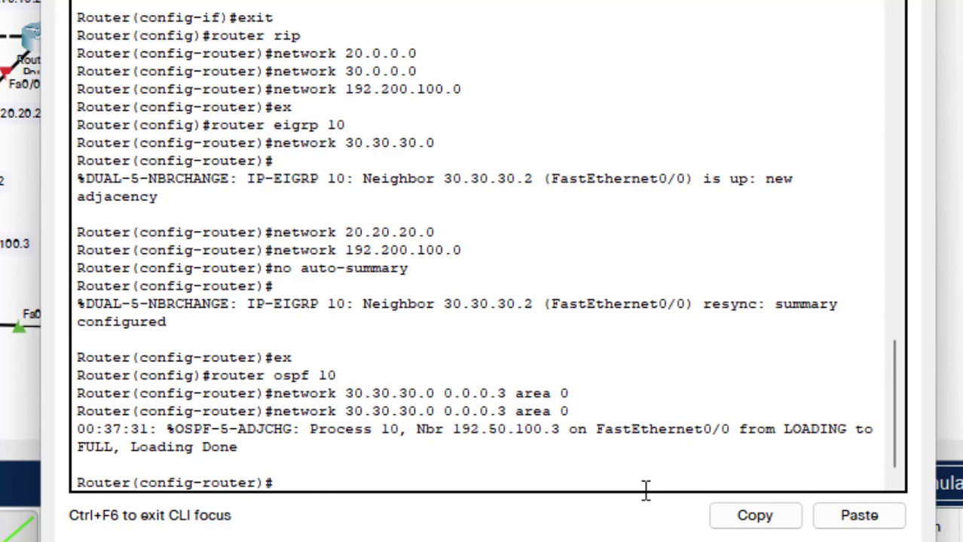
- Add network 20.20.20.0 with wildcard mask 0.0.0.3 in area 0 to OSPF 10 by editing the previous network command
{"action": "key", "text": "Up"}
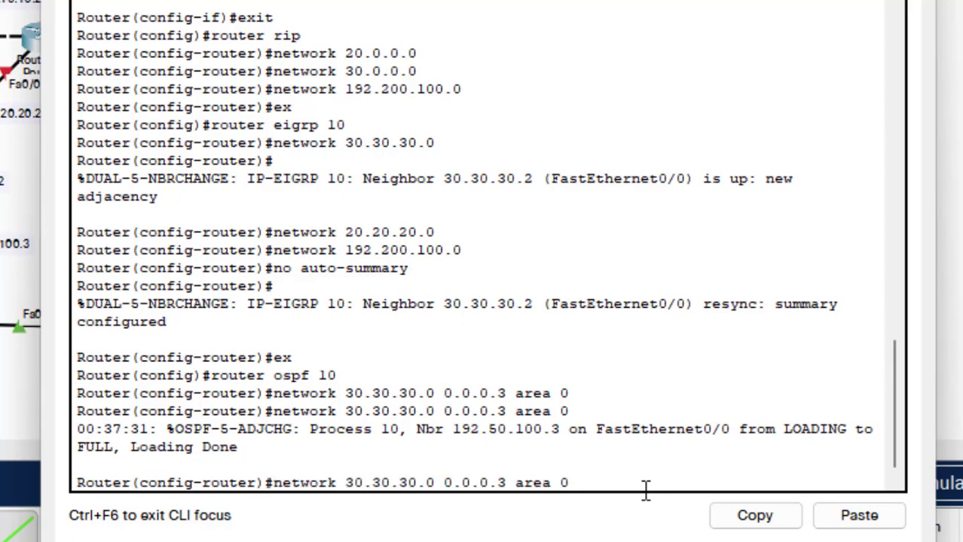
{"action": "key", "text": "Left"}
{"action": "key", "text": "Left"}
{"action": "key", "text": "Left"}
{"action": "key", "text": "Left"}
{"action": "key", "text": "Left"}
{"action": "key", "text": "Left"}
{"action": "key", "text": "Left"}
{"action": "key", "text": "Left"}
{"action": "key", "text": "Left"}
{"action": "key", "text": "Left"}
{"action": "key", "text": "Left"}
{"action": "key", "text": "Left"}
{"action": "key", "text": "BackSpace"}
{"action": "key", "text": "BackSpace"}
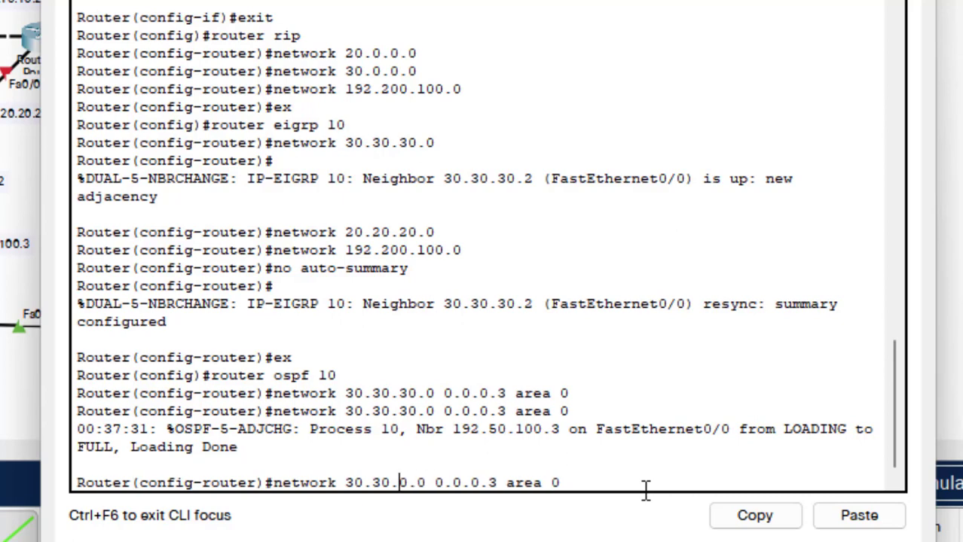
{"action": "type", "text": "20"}
{"action": "key", "text": "Left"}
{"action": "key", "text": "Left"}
{"action": "key", "text": "BackSpace"}
{"action": "type", "text": "2"}
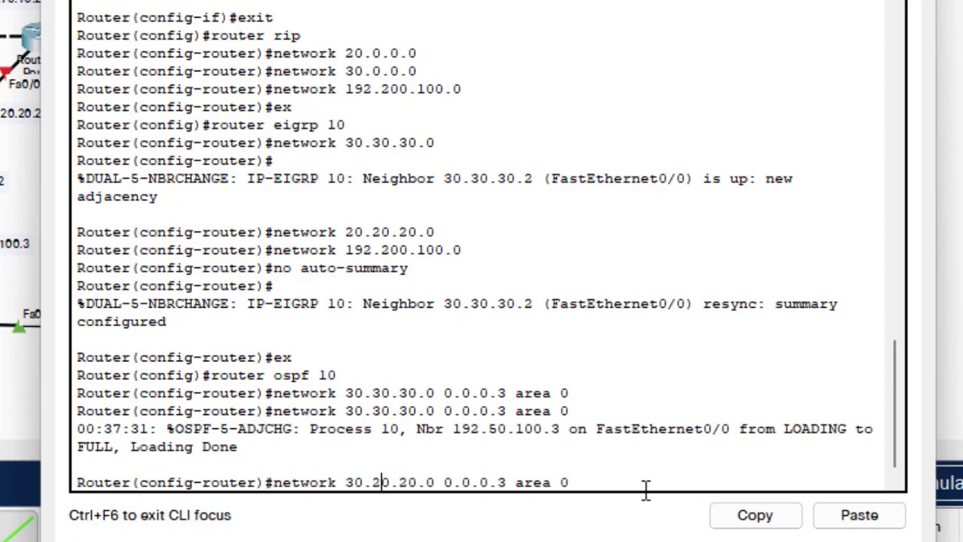
{"action": "key", "text": "Left"}
{"action": "key", "text": "Left"}
{"action": "key", "text": "Left"}
{"action": "key", "text": "BackSpace"}
{"action": "type", "text": "2"}
{"action": "key", "text": "Return"}
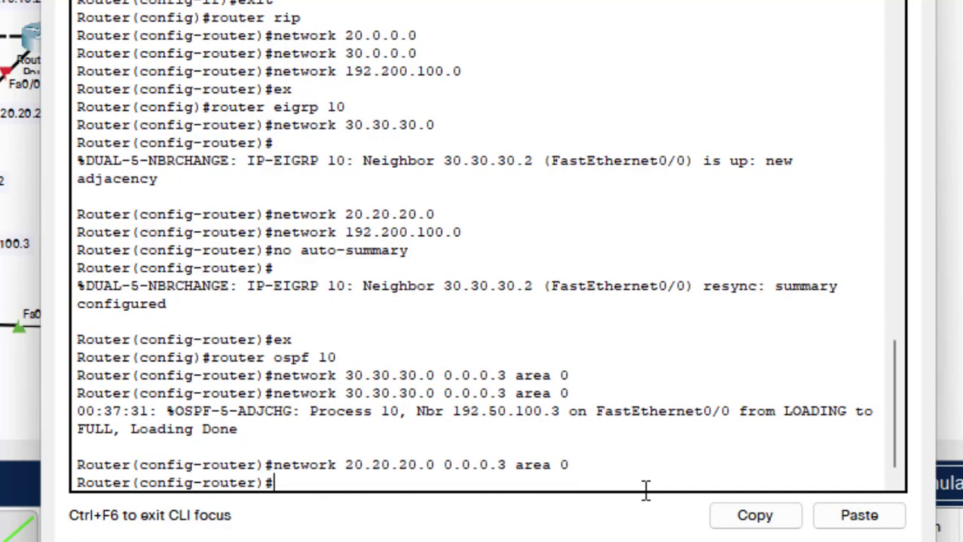
- Add network 192.200.100.0 with wildcard mask 0.0.0.31 in area 0 to OSPF 10, and leave the OSPF configuration
{"action": "key", "text": "Up"}
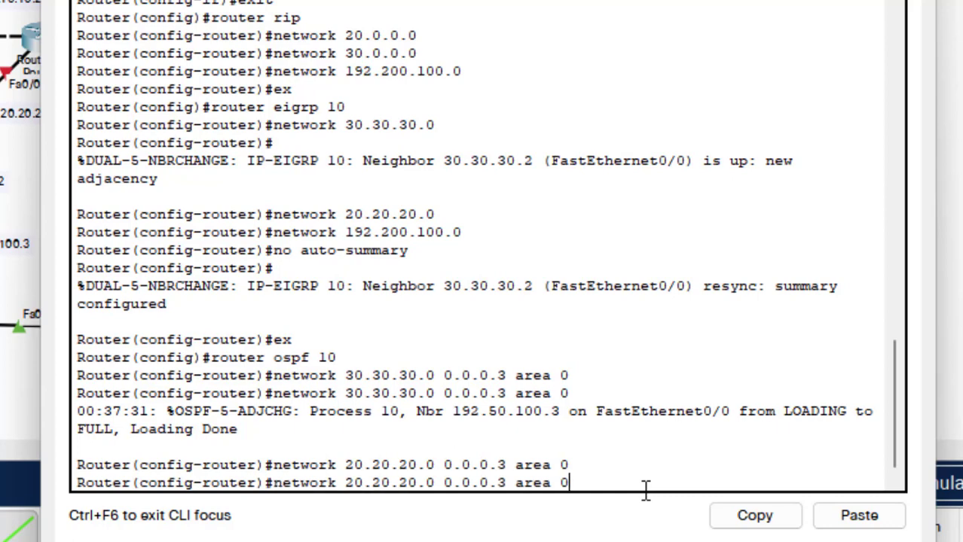
{"action": "key", "text": "Left"}
{"action": "key", "text": "Left"}
{"action": "key", "text": "Left"}
{"action": "key", "text": "Left"}
{"action": "key", "text": "Left"}
{"action": "type", "text": "1"}
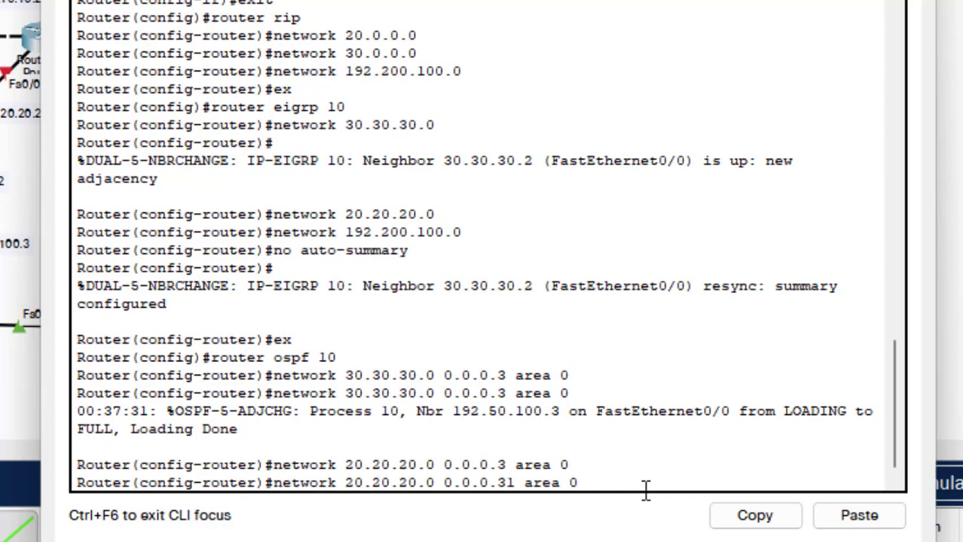
{"action": "key", "text": "Left"}
{"action": "key", "text": "Left"}
{"action": "key", "text": "Left"}
{"action": "key", "text": "Left"}
{"action": "key", "text": "Left"}
{"action": "key", "text": "Left"}
{"action": "key", "text": "Left"}
{"action": "key", "text": "Left"}
{"action": "key", "text": "Left"}
{"action": "key", "text": "Left"}
{"action": "key", "text": "BackSpace"}
{"action": "key", "text": "BackSpace"}
{"action": "key", "text": "BackSpace"}
{"action": "key", "text": "BackSpace"}
{"action": "key", "text": "BackSpace"}
{"action": "key", "text": "BackSpace"}
{"action": "key", "text": "BackSpace"}
{"action": "key", "text": "BackSpace"}
{"action": "key", "text": "BackSpace"}
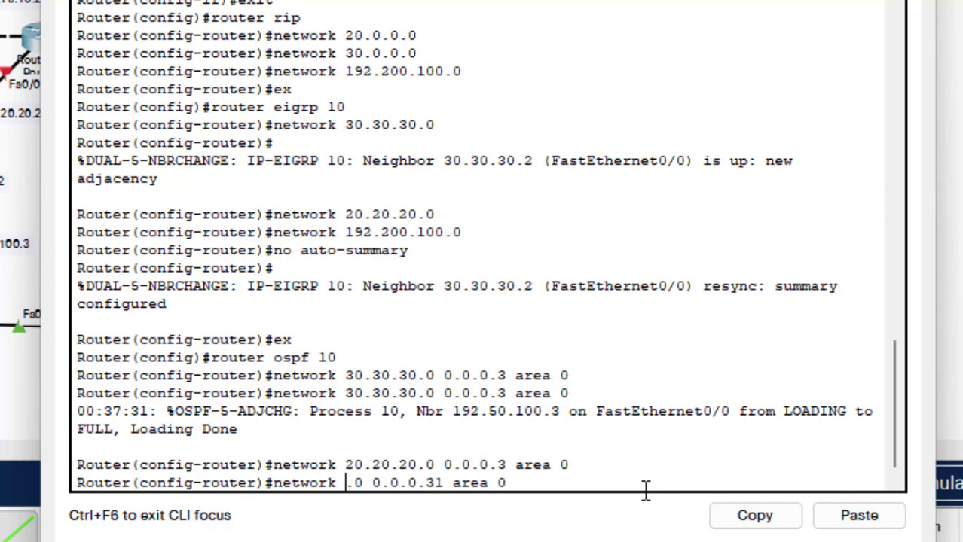
{"action": "type", "text": "192."}
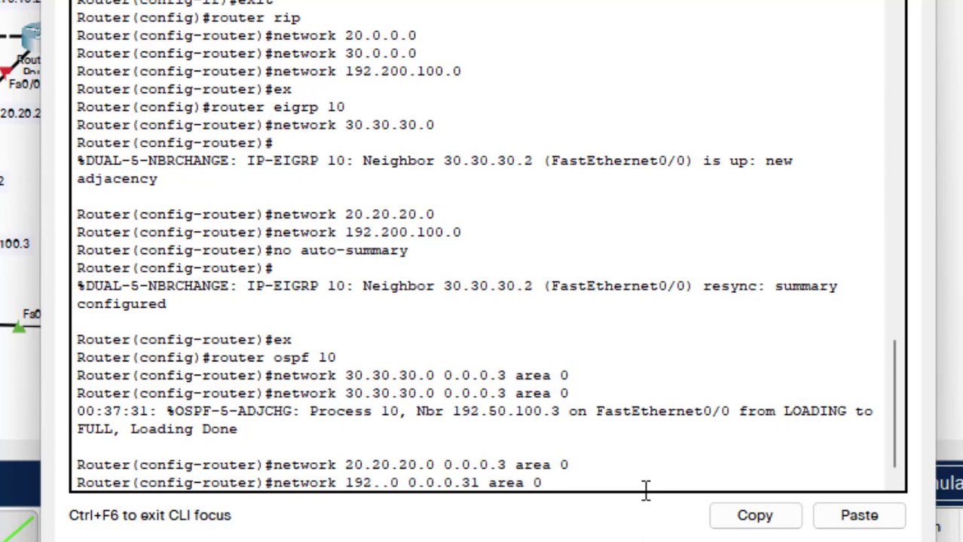
{"action": "type", "text": "200."}
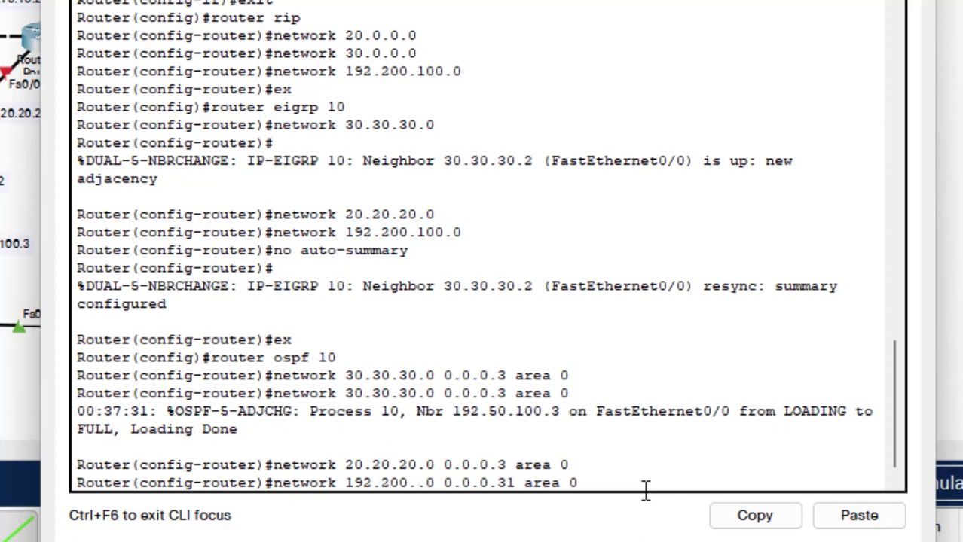
{"action": "type", "text": "100"}
{"action": "key", "text": "Return"}
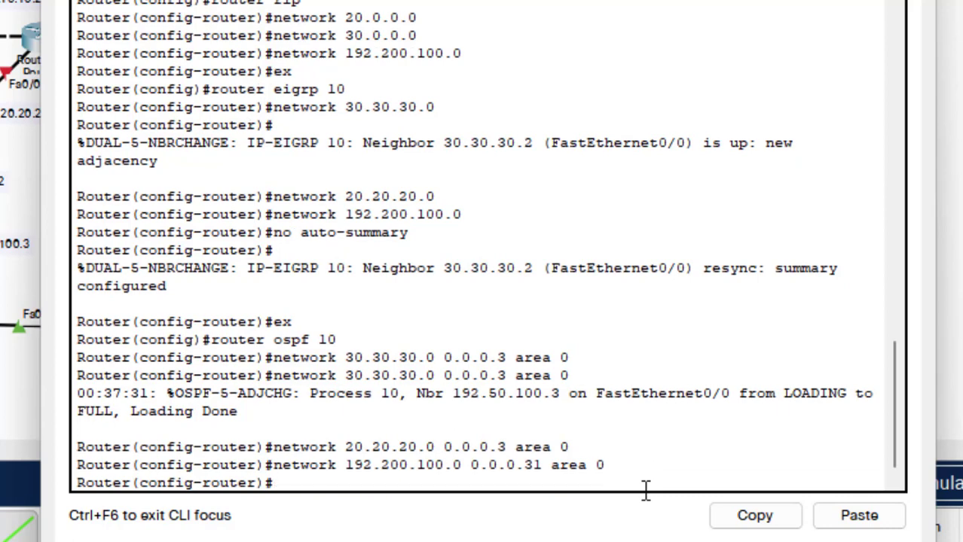
{"action": "type", "text": "ex"}
{"action": "key", "text": "Return"}
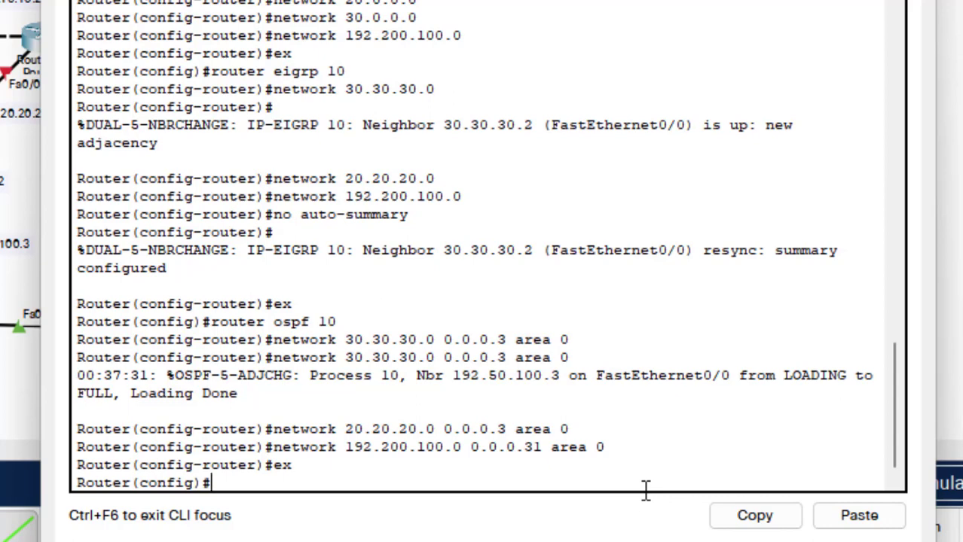
- Redistribute BGP 300 with subnets into Router2's OSPF process 10, and return to global configuration mode
{"action": "type", "text": "router ospf"}
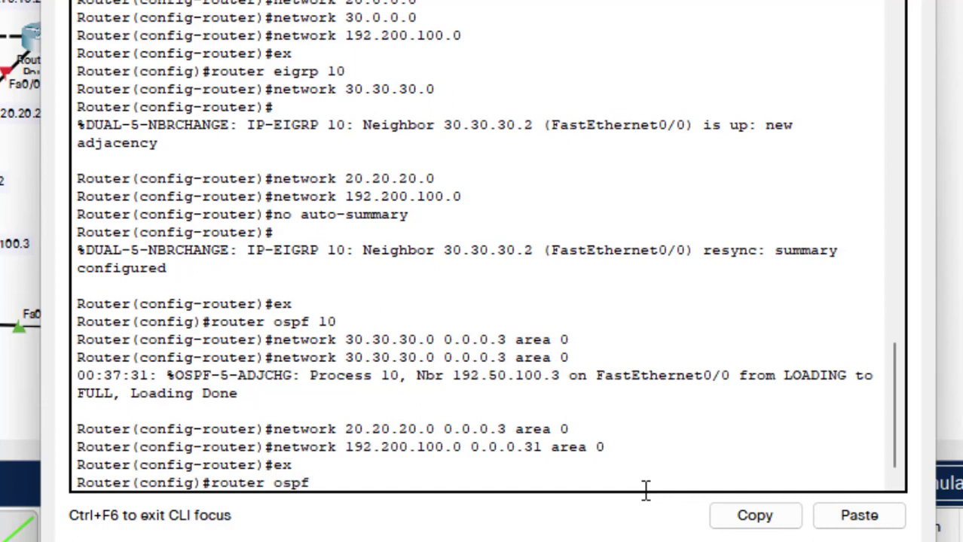
{"action": "type", "text": " 10"}
{"action": "key", "text": "Return"}
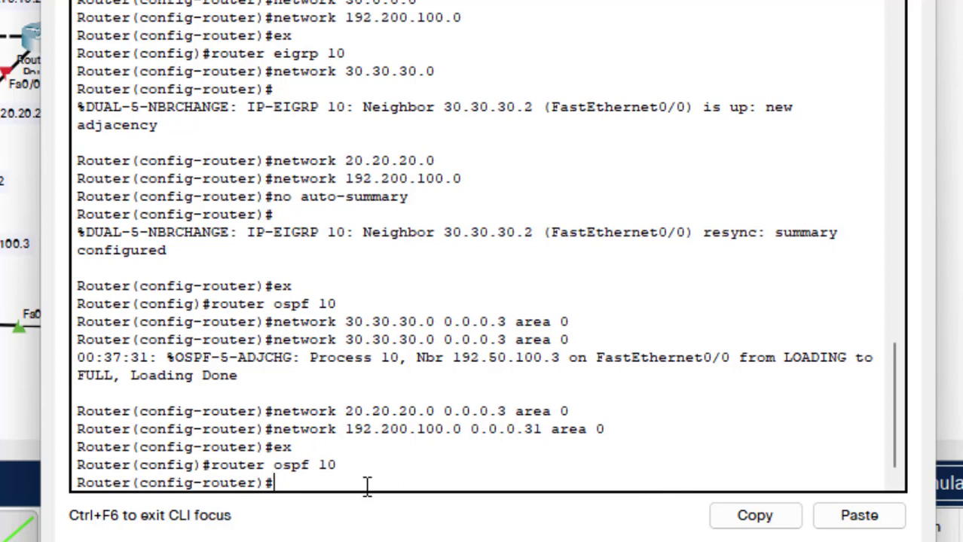
{"action": "type", "text": "redistribute"}
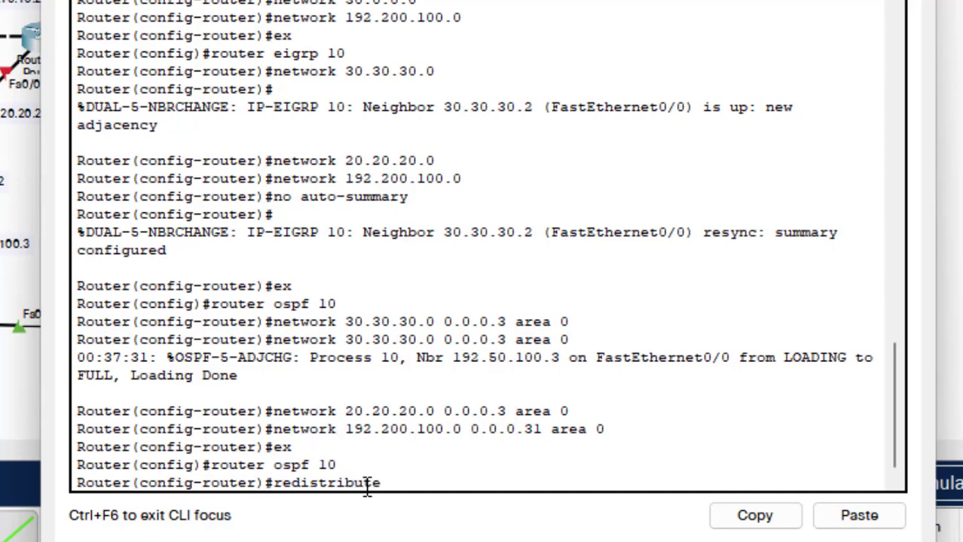
{"action": "type", "text": "gp 300 d"}
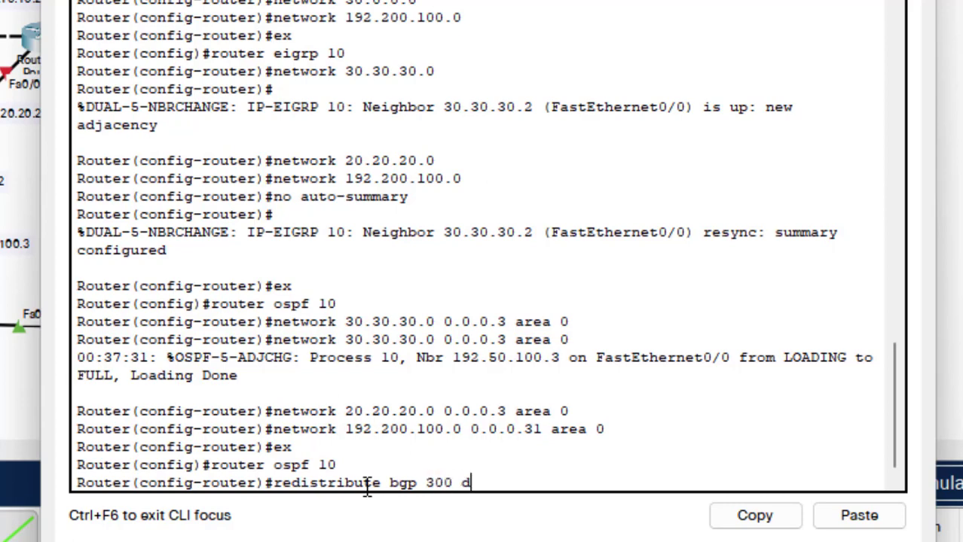
{"action": "key", "text": "BackSpace"}
{"action": "type", "text": "s"}
{"action": "type", "text": "ubnets"}
{"action": "key", "text": "Return"}
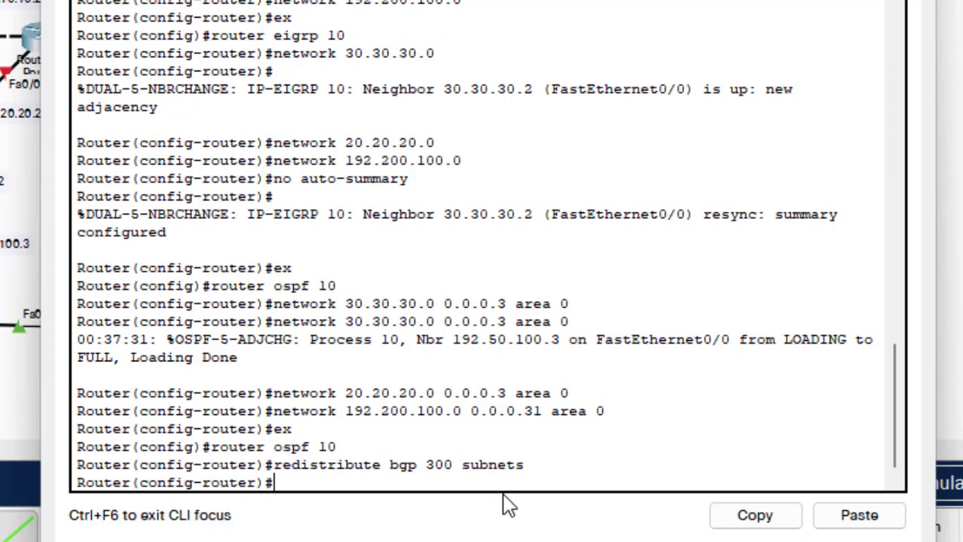
{"action": "type", "text": "ex"}
{"action": "key", "text": "Return"}
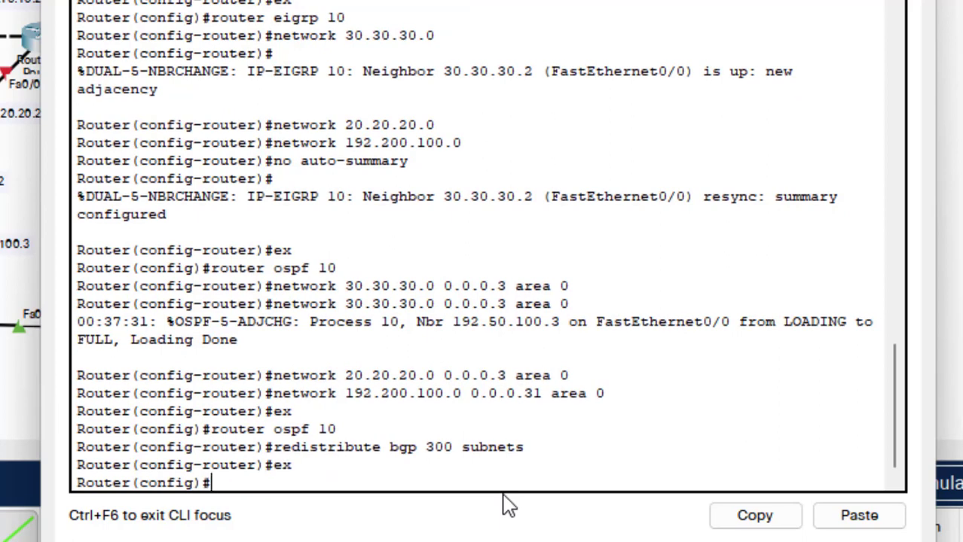
- Start BGP 300 on Router2 and add neighbor 30.30.30.2 with remote AS 100
{"action": "type", "text": "t"}
{"action": "key", "text": "BackSpace"}
{"action": "type", "text": "router bgp"}
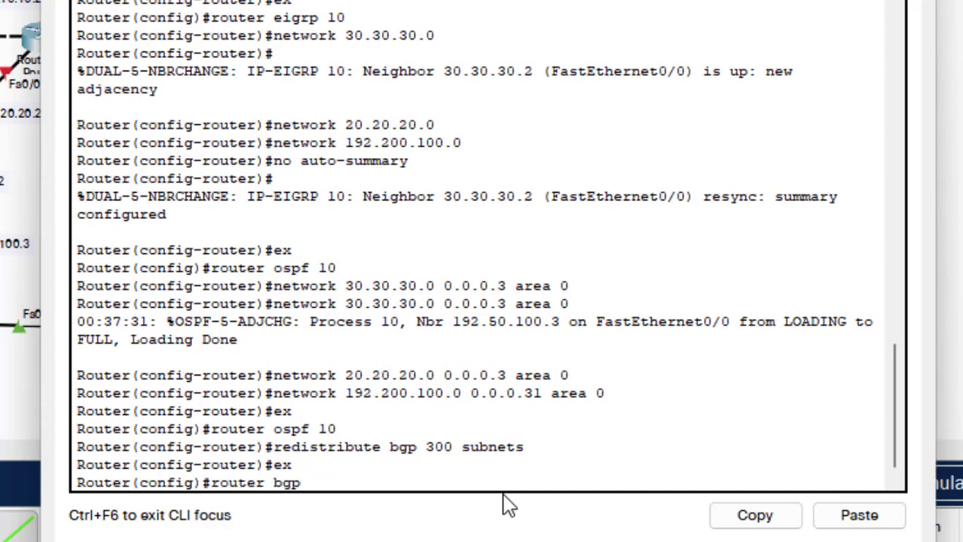
{"action": "type", "text": " 300"}
{"action": "key", "text": "Return"}
{"action": "type", "text": "n"}
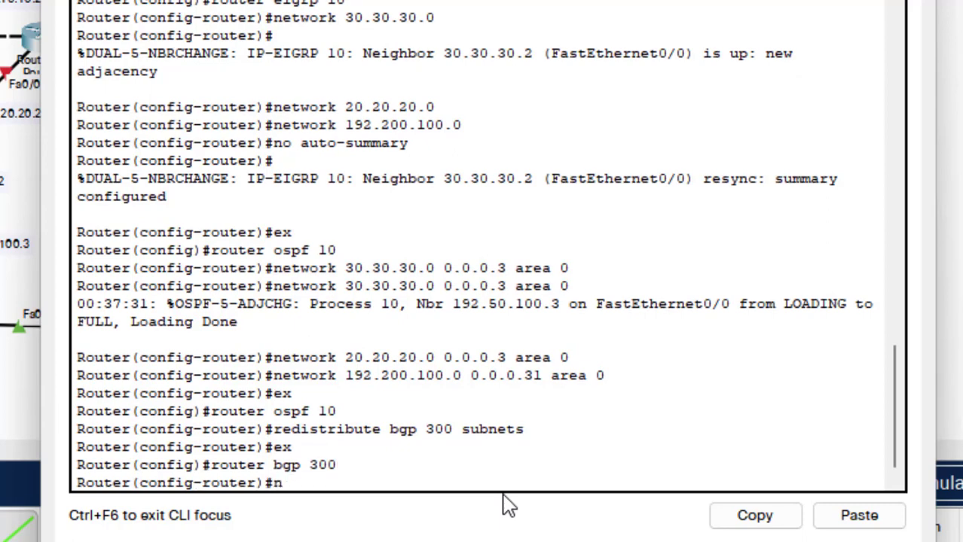
{"action": "type", "text": "eighbor"}
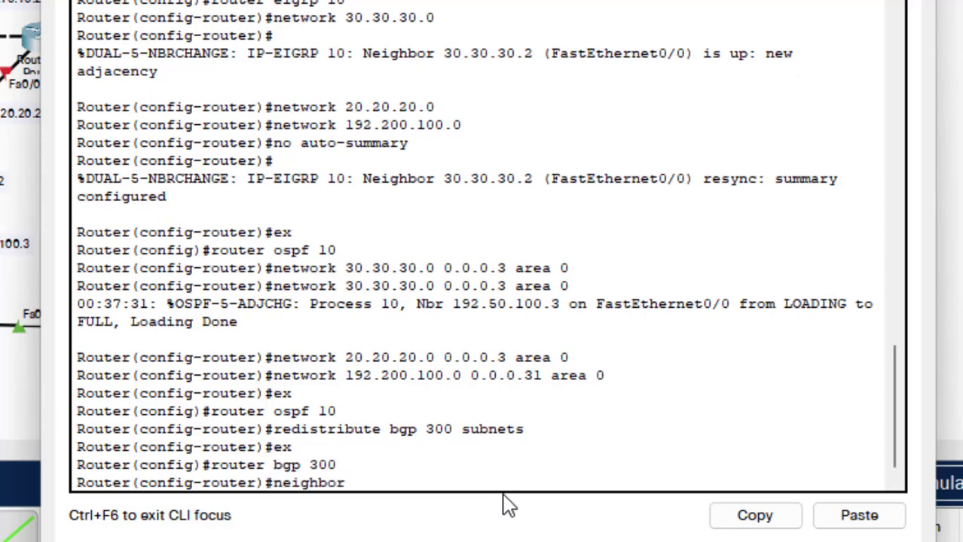
{"action": "type", "text": " 30.30.30.2"}
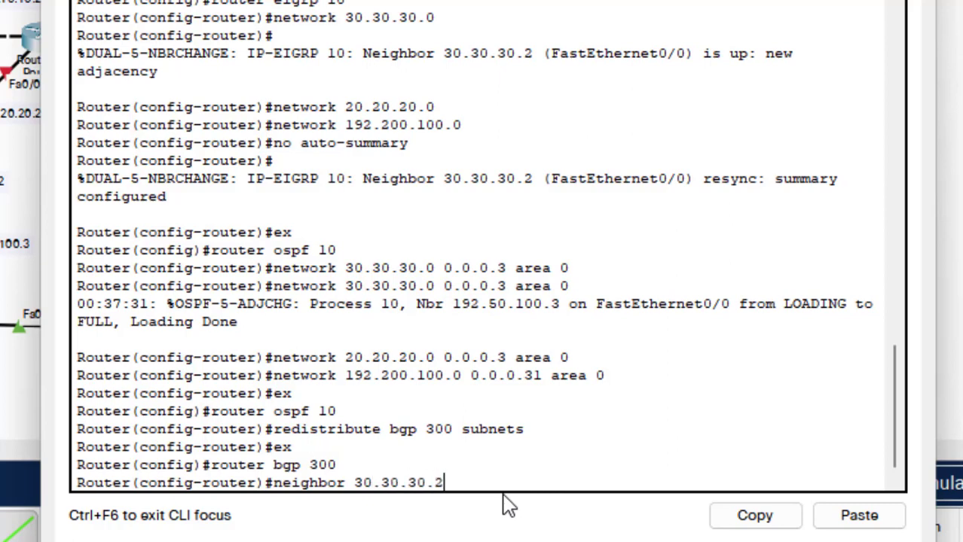
{"action": "type", "text": " remote-as 100"}
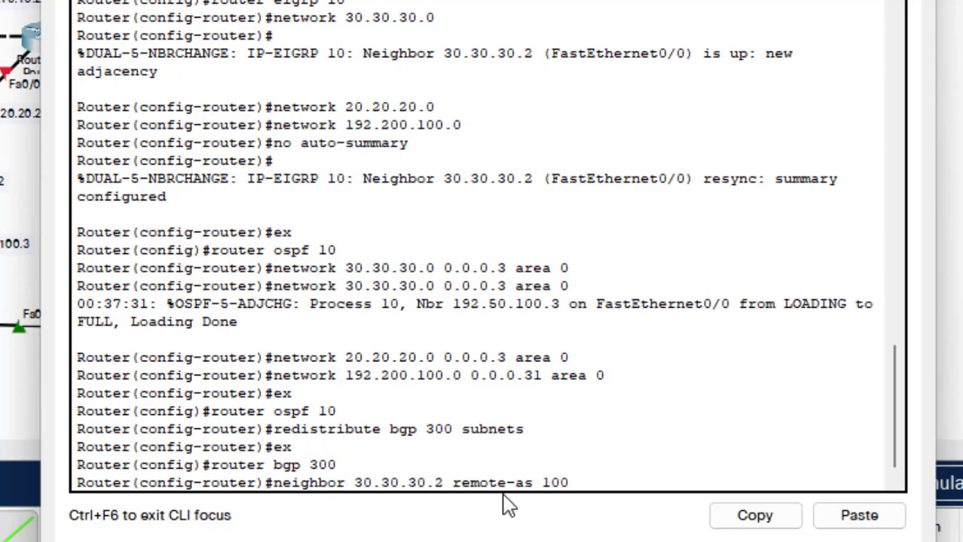
{"action": "key", "text": "Return"}
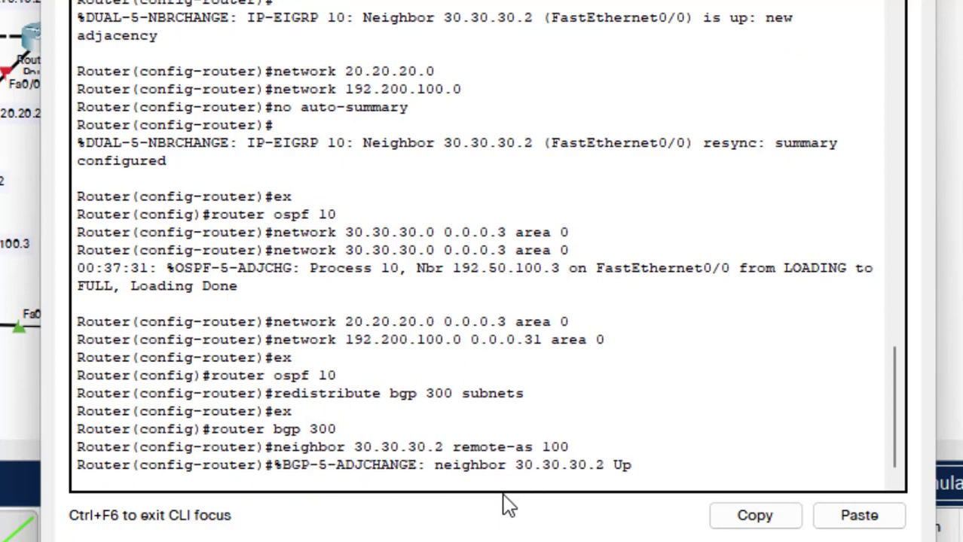
{"action": "key", "text": "Return"}
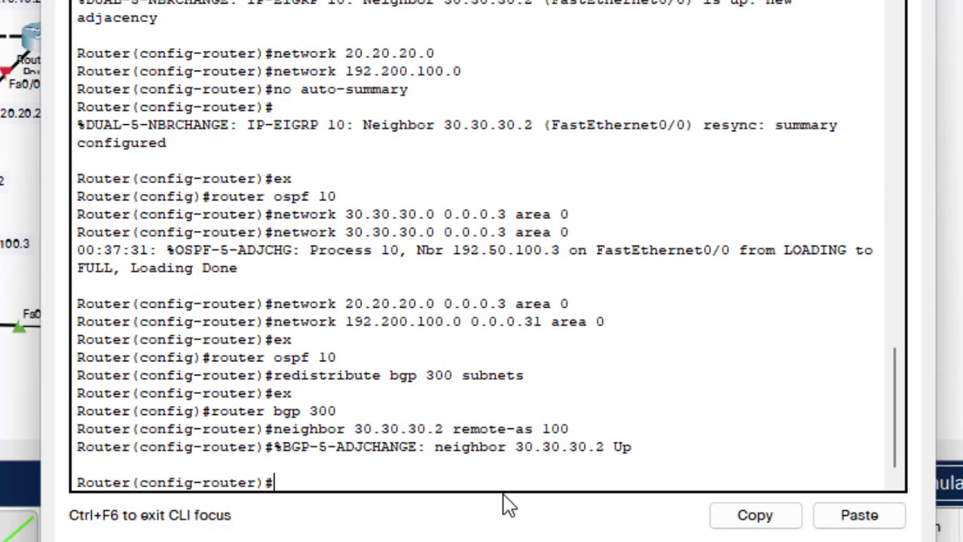
- Add BGP neighbor 20.20.20.1 with remote AS 200 by editing the previous neighbor command
{"action": "key", "text": "Up"}
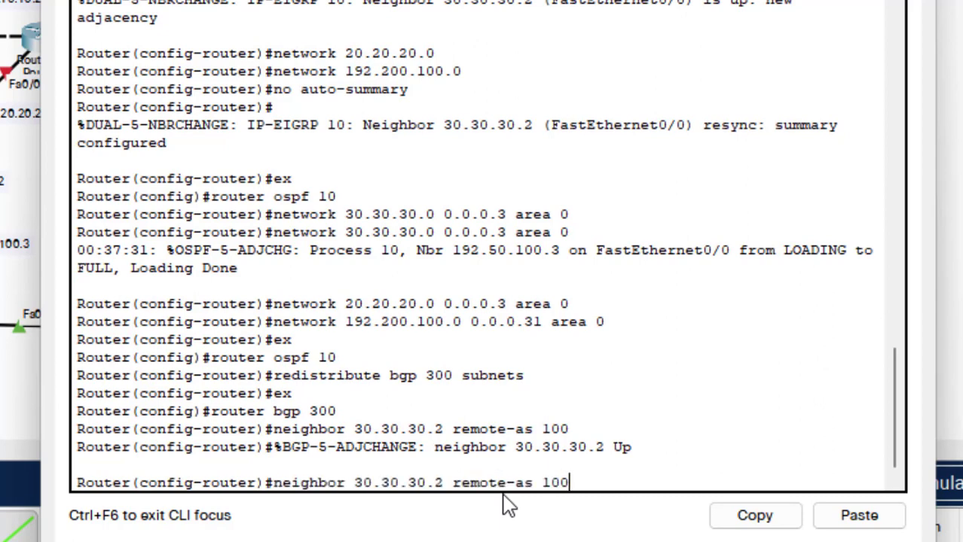
{"action": "key", "text": "Left"}
{"action": "key", "text": "Left"}
{"action": "key", "text": "BackSpace"}
{"action": "type", "text": "2"}
{"action": "key", "text": "Left"}
{"action": "key", "text": "Left"}
{"action": "key", "text": "Left"}
{"action": "key", "text": "Left"}
{"action": "key", "text": "Left"}
{"action": "key", "text": "Left"}
{"action": "key", "text": "Left"}
{"action": "key", "text": "BackSpace"}
{"action": "key", "text": "BackSpace"}
{"action": "key", "text": "BackSpace"}
{"action": "key", "text": "BackSpace"}
{"action": "key", "text": "BackSpace"}
{"action": "key", "text": "BackSpace"}
{"action": "key", "text": "BackSpace"}
{"action": "key", "text": "BackSpace"}
{"action": "key", "text": "BackSpace"}
{"action": "key", "text": "BackSpace"}
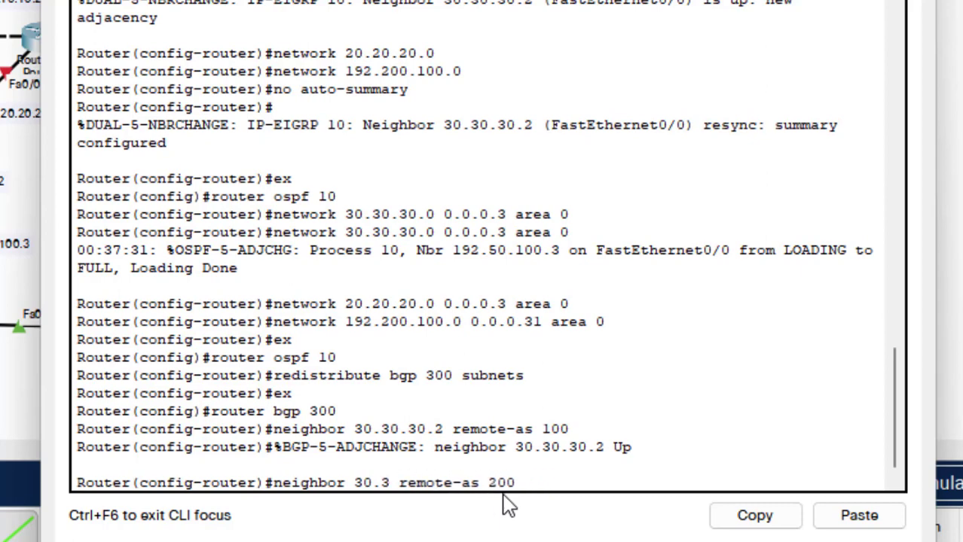
{"action": "type", "text": "20.20.20."}
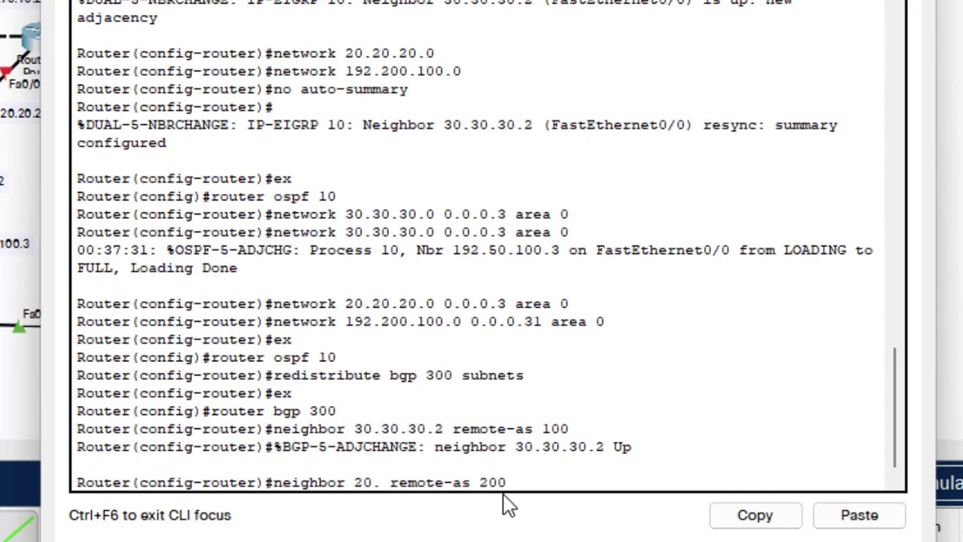
{"action": "type", "text": "1"}
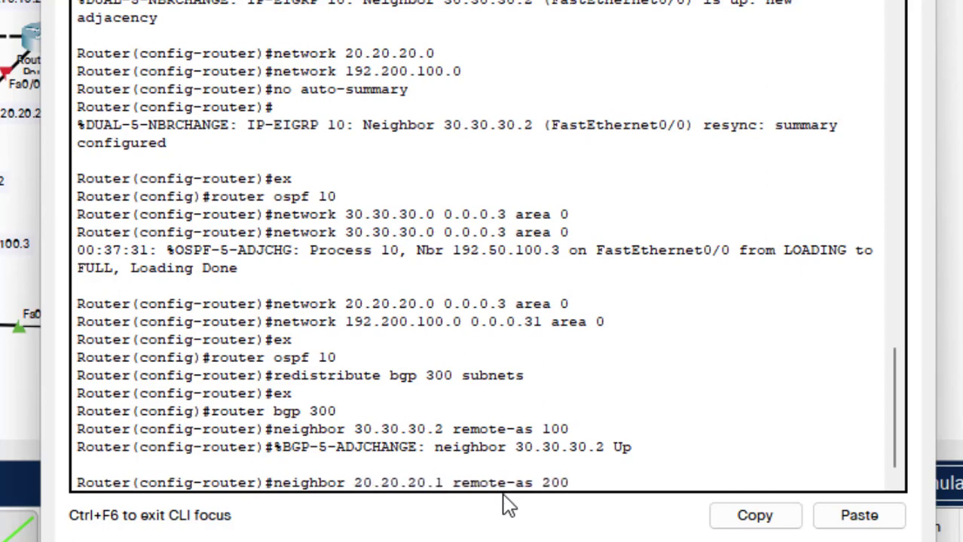
{"action": "key", "text": "Return"}
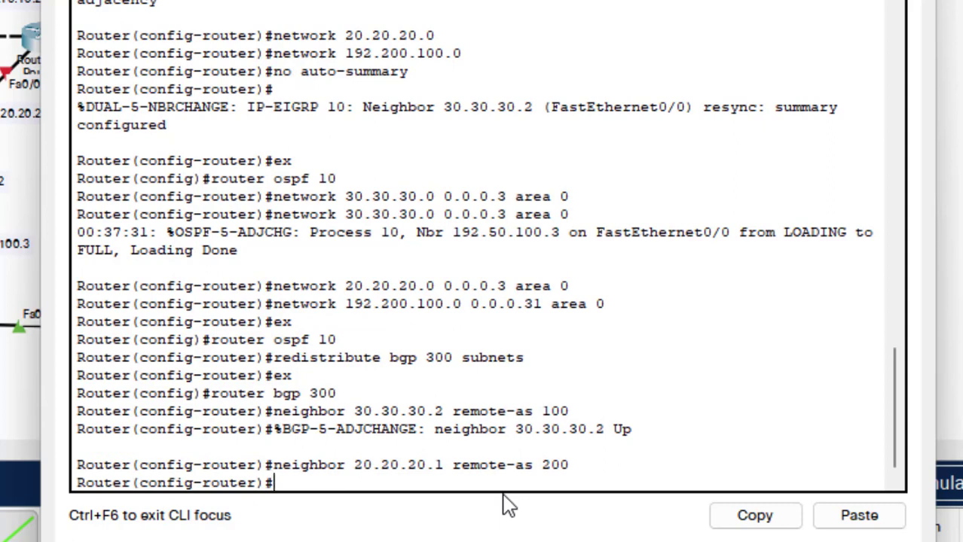
- Advertise network 30.30.30.0 with mask 255.255.255.252 in BGP 300, reusing an earlier network command
{"action": "key", "text": "Up"}
{"action": "key", "text": "Up"}
{"action": "key", "text": "Up"}
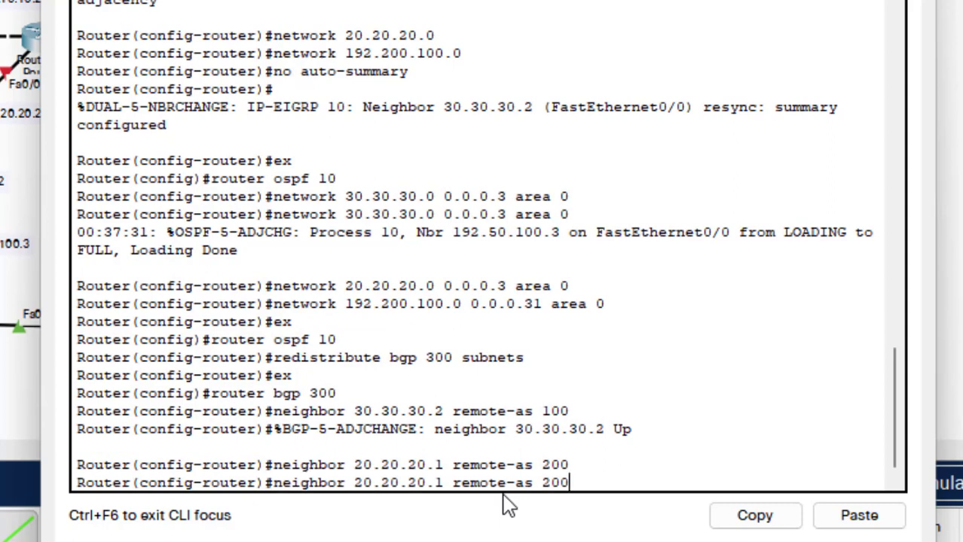
{"action": "key", "text": "Up"}
{"action": "key", "text": "Up"}
{"action": "key", "text": "Up"}
{"action": "key", "text": "Up"}
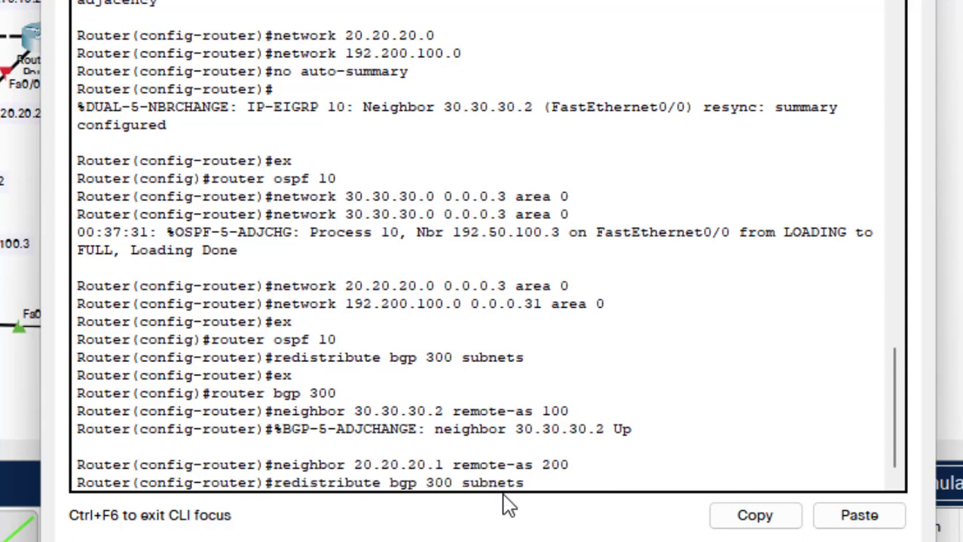
{"action": "key", "text": "Up"}
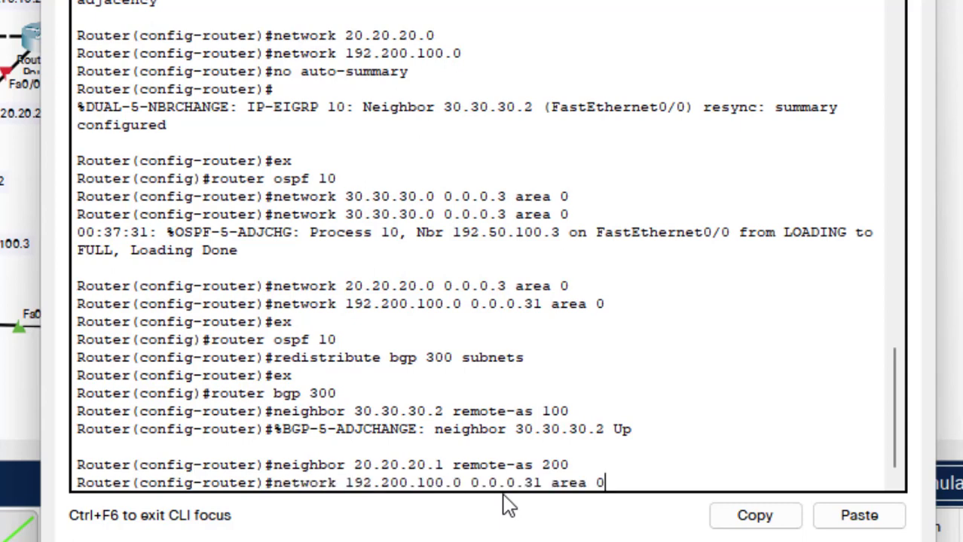
{"action": "key", "text": "BackSpace"}
{"action": "key", "text": "BackSpace"}
{"action": "key", "text": "BackSpace"}
{"action": "key", "text": "BackSpace"}
{"action": "key", "text": "BackSpace"}
{"action": "key", "text": "BackSpace"}
{"action": "key", "text": "BackSpace"}
{"action": "key", "text": "BackSpace"}
{"action": "key", "text": "BackSpace"}
{"action": "key", "text": "BackSpace"}
{"action": "key", "text": "BackSpace"}
{"action": "key", "text": "BackSpace"}
{"action": "key", "text": "BackSpace"}
{"action": "key", "text": "BackSpace"}
{"action": "key", "text": "BackSpace"}
{"action": "key", "text": "BackSpace"}
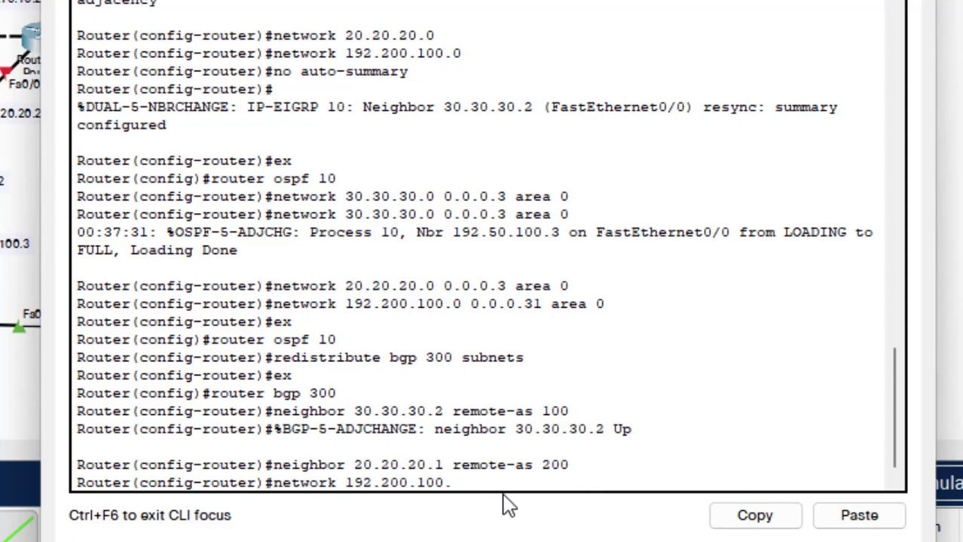
{"action": "key", "text": "BackSpace"}
{"action": "key", "text": "BackSpace"}
{"action": "key", "text": "BackSpace"}
{"action": "key", "text": "BackSpace"}
{"action": "key", "text": "BackSpace"}
{"action": "key", "text": "BackSpace"}
{"action": "key", "text": "BackSpace"}
{"action": "key", "text": "BackSpace"}
{"action": "key", "text": "BackSpace"}
{"action": "key", "text": "BackSpace"}
{"action": "key", "text": "BackSpace"}
{"action": "key", "text": "BackSpace"}
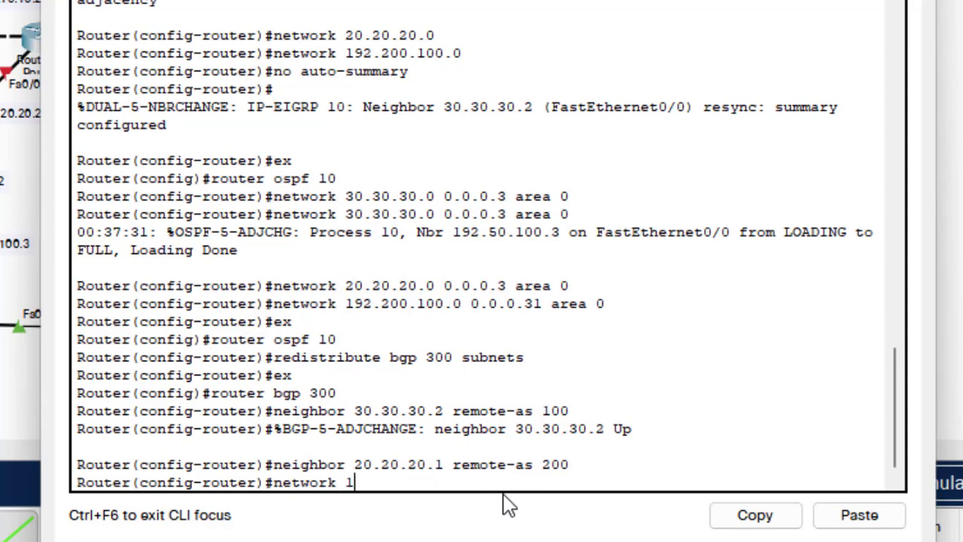
{"action": "type", "text": "30.30.30.0"}
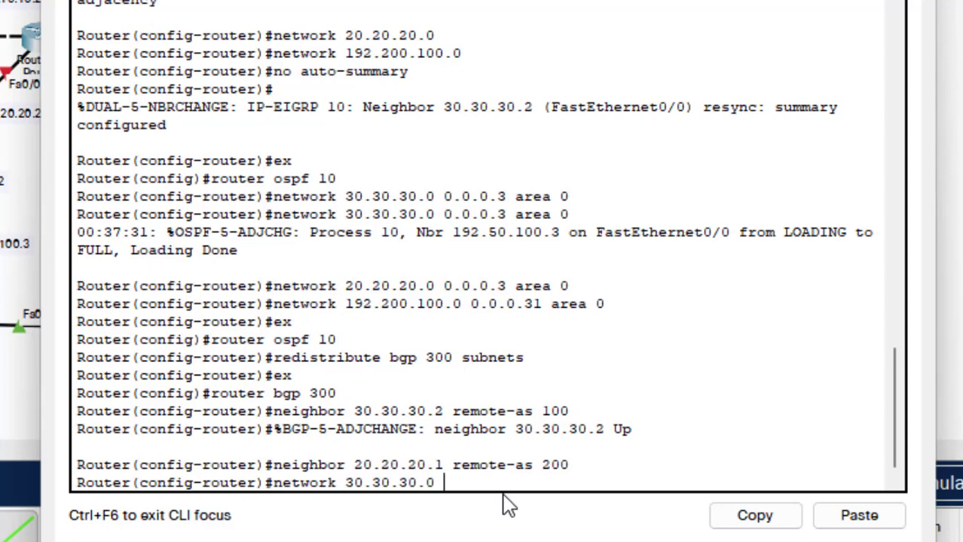
{"action": "type", "text": " mask 255.255.255"}
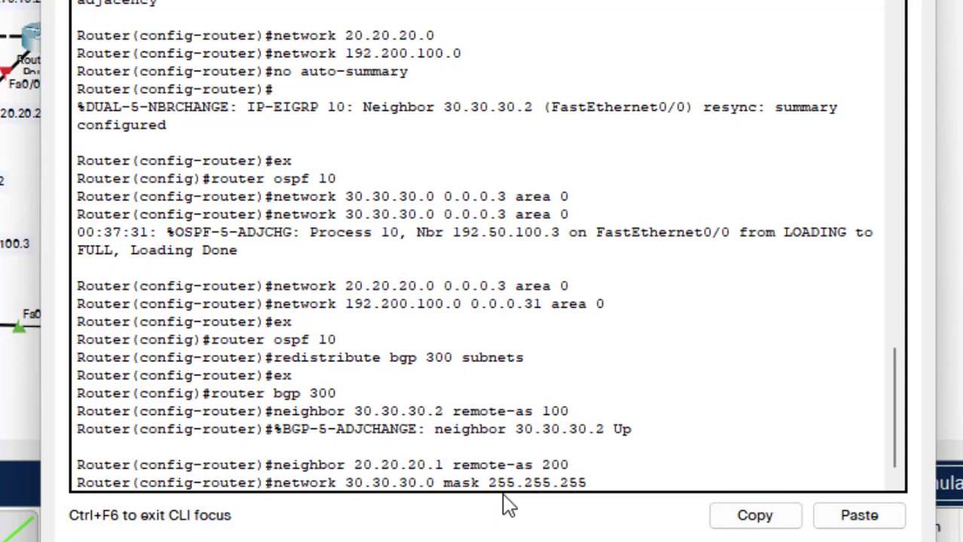
{"action": "type", "text": ".252"}
{"action": "key", "text": "Return"}
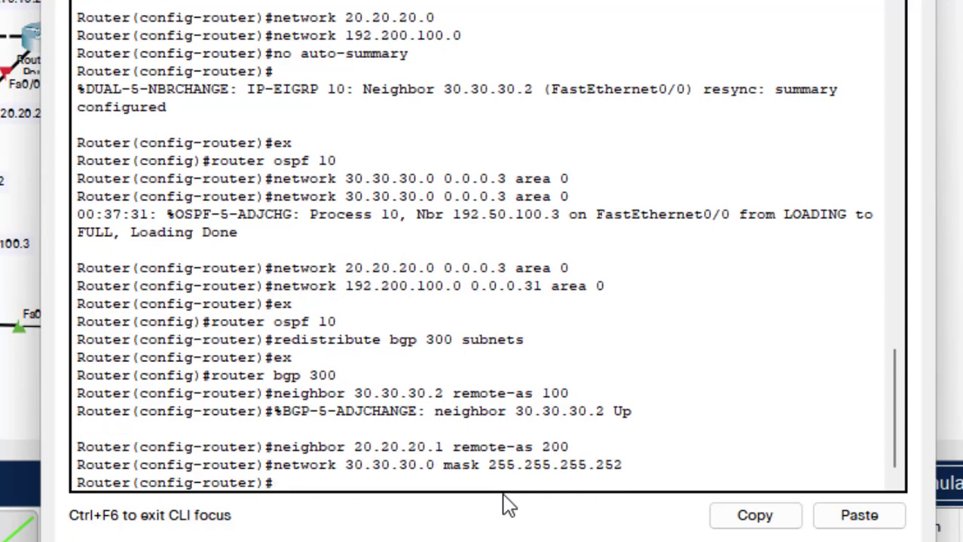
- Advertise network 20.20.20.0 with mask 255.255.255.252 in BGP 300 by editing the previous network command
{"action": "key", "text": "Up"}
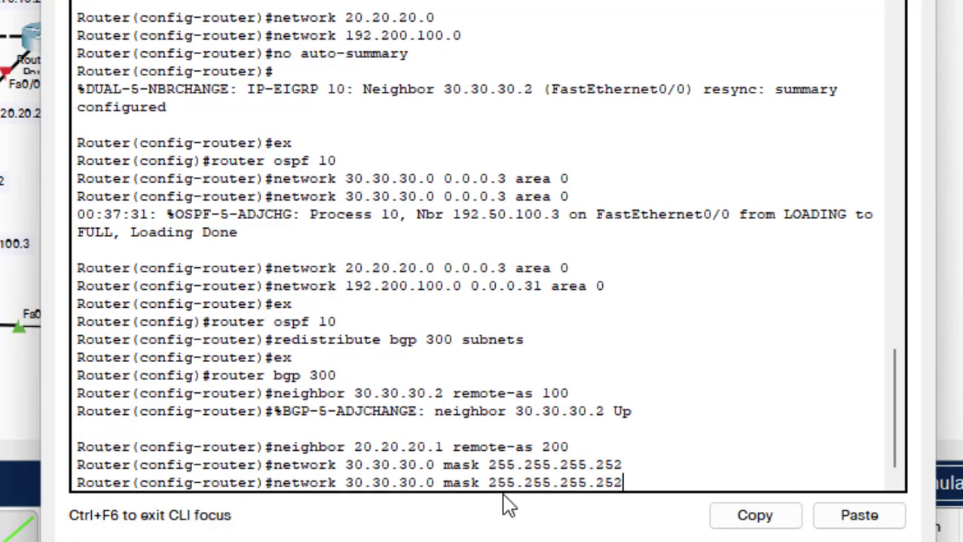
{"action": "key", "text": "Left"}
{"action": "key", "text": "Left"}
{"action": "key", "text": "Left"}
{"action": "key", "text": "Left"}
{"action": "key", "text": "Left"}
{"action": "key", "text": "Left"}
{"action": "key", "text": "Left"}
{"action": "key", "text": "Left"}
{"action": "key", "text": "Left"}
{"action": "key", "text": "Left"}
{"action": "key", "text": "Left"}
{"action": "key", "text": "Left"}
{"action": "key", "text": "Left"}
{"action": "key", "text": "Left"}
{"action": "key", "text": "Left"}
{"action": "key", "text": "Left"}
{"action": "key", "text": "Left"}
{"action": "key", "text": "Left"}
{"action": "key", "text": "Left"}
{"action": "key", "text": "Left"}
{"action": "key", "text": "Left"}
{"action": "key", "text": "BackSpace"}
{"action": "type", "text": "2"}
{"action": "key", "text": "Left"}
{"action": "key", "text": "Left"}
{"action": "key", "text": "Left"}
{"action": "key", "text": "BackSpace"}
{"action": "type", "text": "2"}
{"action": "key", "text": "Left"}
{"action": "key", "text": "Left"}
{"action": "key", "text": "Left"}
{"action": "key", "text": "BackSpace"}
{"action": "type", "text": "2"}
{"action": "key", "text": "Return"}
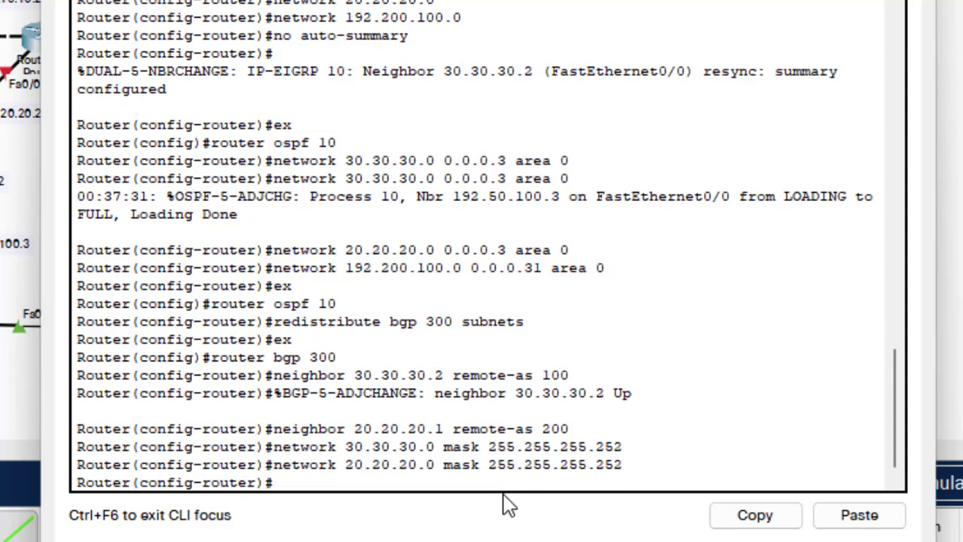
- Advertise network 192.200.100.0 with mask 255.255.255.0 in BGP 300 by editing the previous network command
{"action": "key", "text": "Up"}
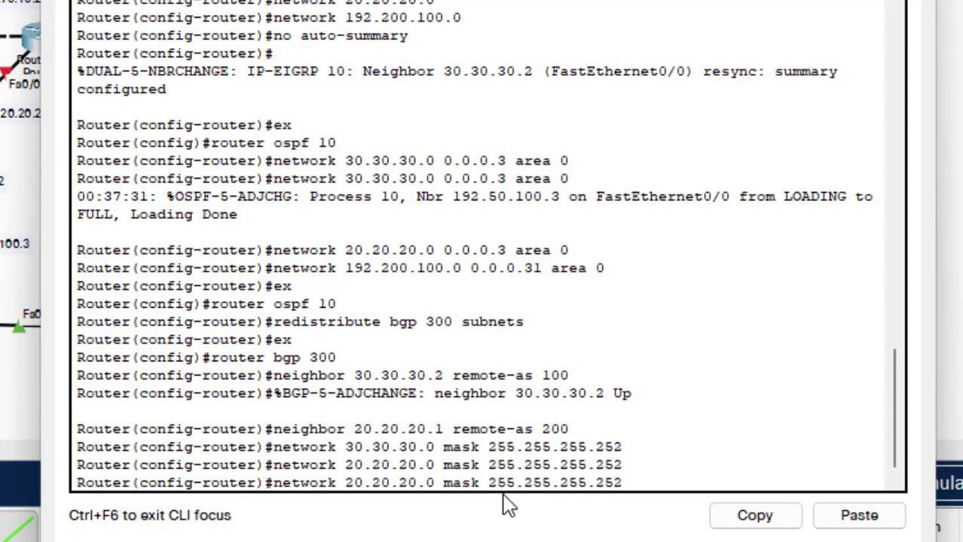
{"action": "key", "text": "BackSpace"}
{"action": "key", "text": "BackSpace"}
{"action": "key", "text": "BackSpace"}
{"action": "type", "text": "0"}
{"action": "key", "text": "Left"}
{"action": "key", "text": "Left"}
{"action": "key", "text": "Left"}
{"action": "key", "text": "Left"}
{"action": "key", "text": "Left"}
{"action": "key", "text": "Left"}
{"action": "key", "text": "Left"}
{"action": "key", "text": "BackSpace"}
{"action": "key", "text": "BackSpace"}
{"action": "key", "text": "BackSpace"}
{"action": "key", "text": "BackSpace"}
{"action": "key", "text": "BackSpace"}
{"action": "key", "text": "BackSpace"}
{"action": "key", "text": "BackSpace"}
{"action": "key", "text": "BackSpace"}
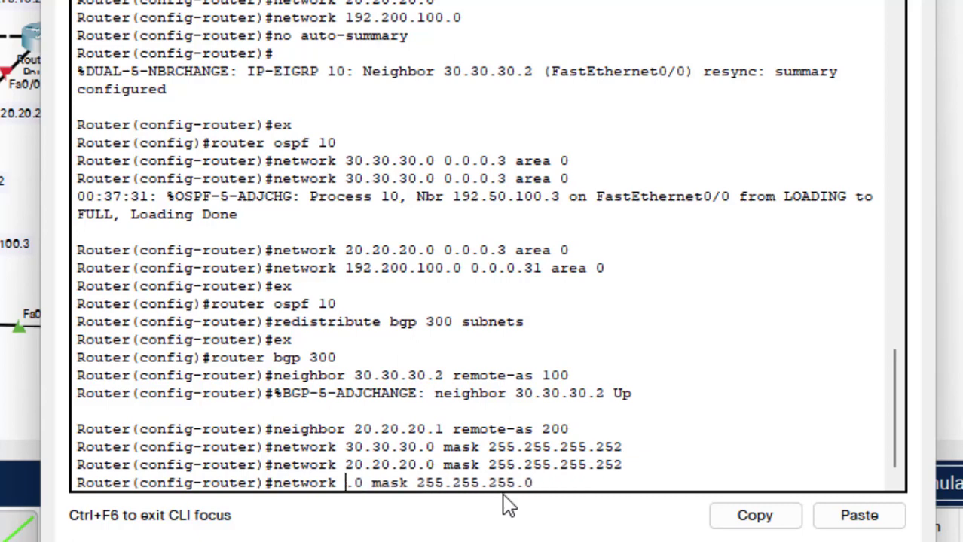
{"action": "type", "text": "192"}
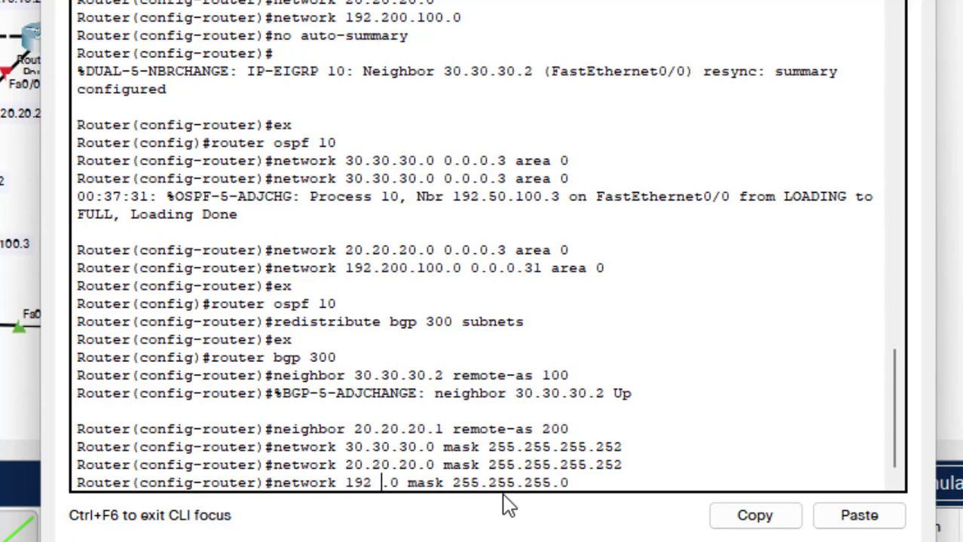
{"action": "type", "text": ".200."}
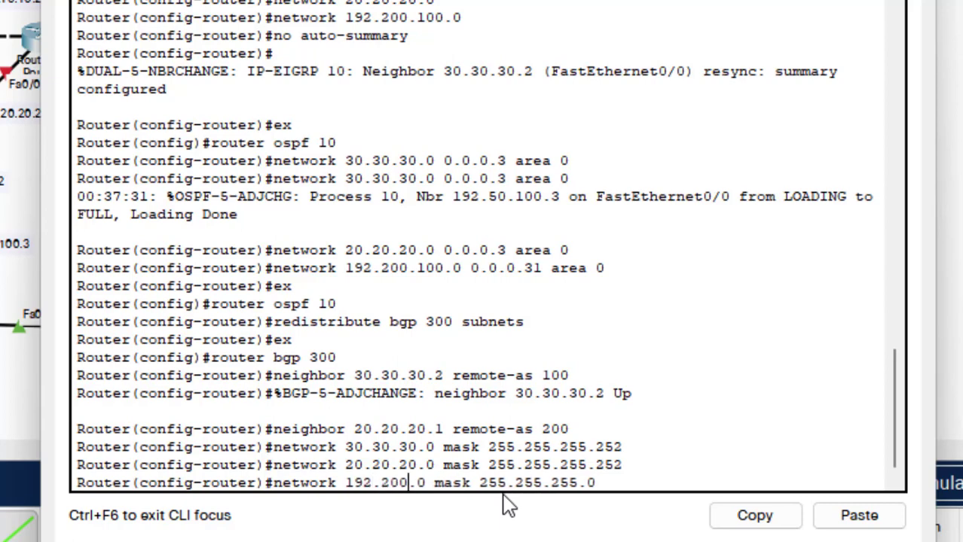
{"action": "type", "text": "1"}
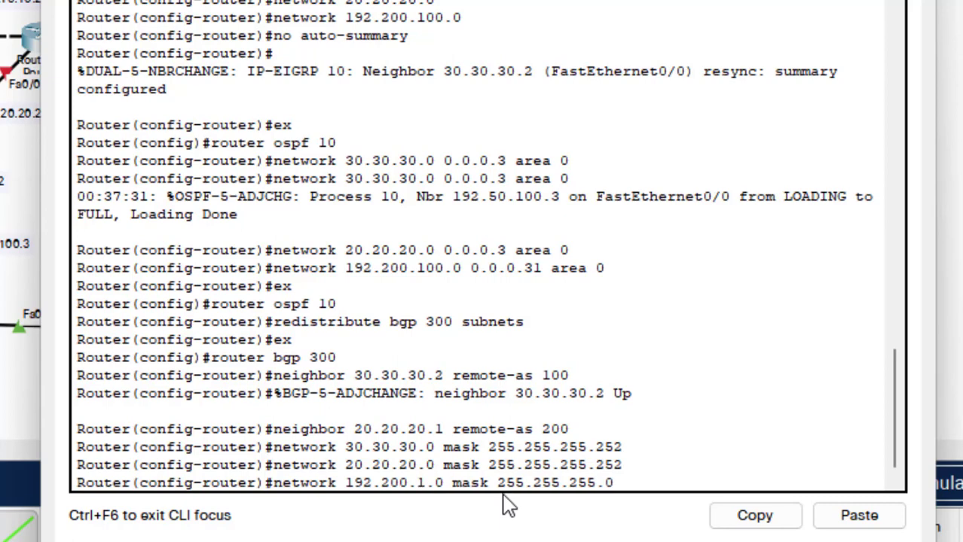
{"action": "type", "text": "00"}
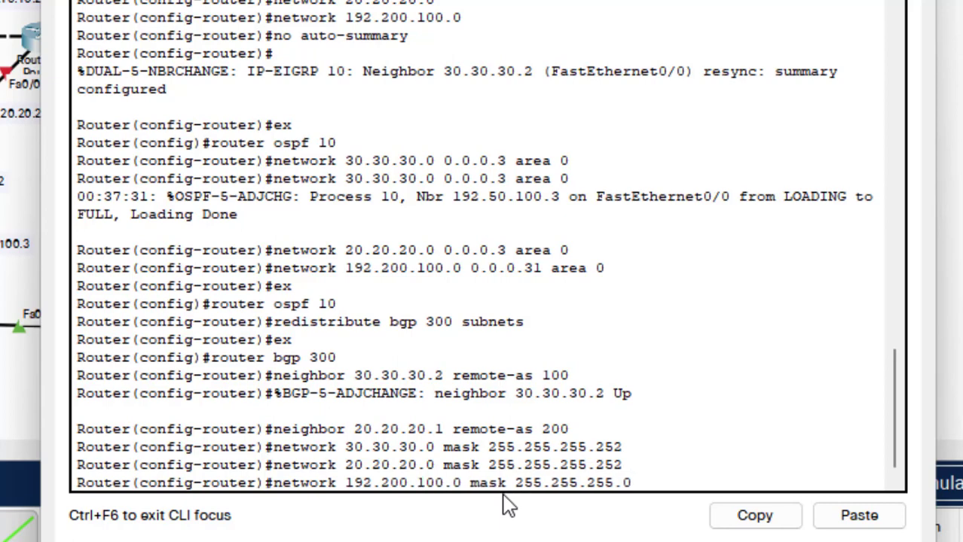
{"action": "key", "text": "Return"}
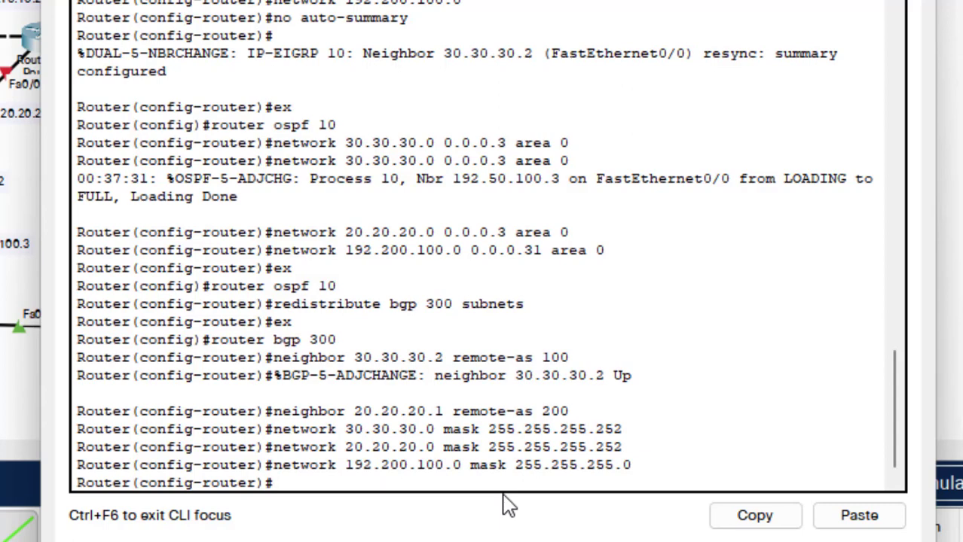
- Redistribute OSPF 10 into Router2's BGP 300 process
{"action": "type", "text": "redistribu"}
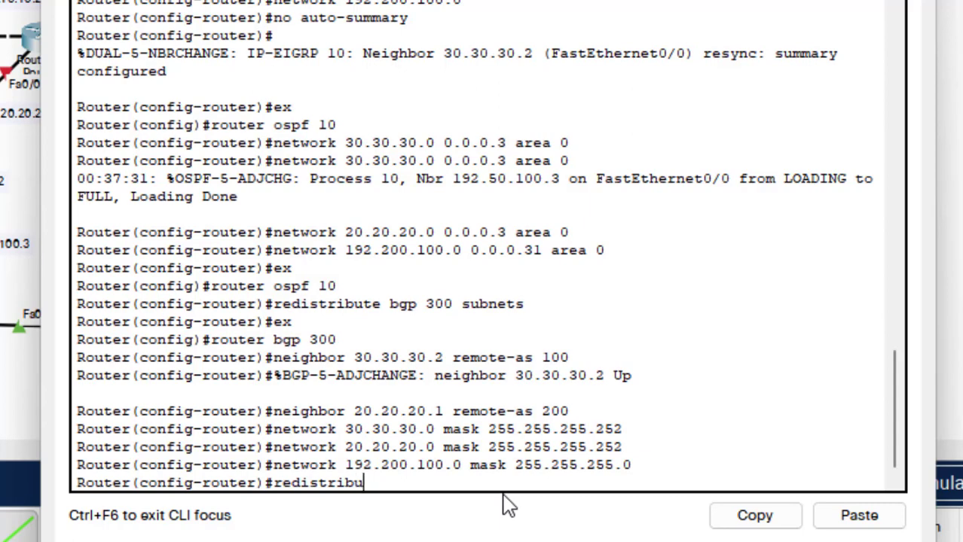
{"action": "type", "text": "te"}
{"action": "type", "text": " osp"}
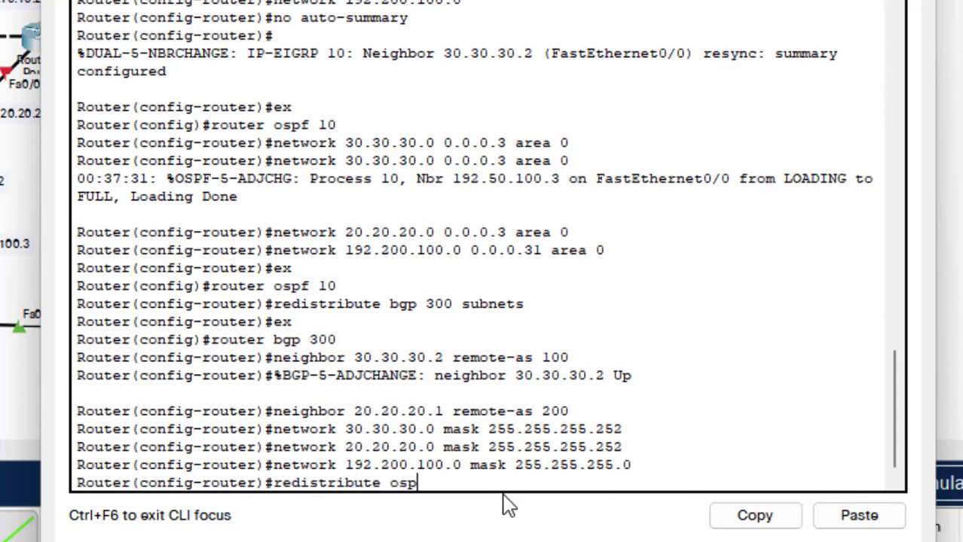
{"action": "type", "text": "f 10"}
{"action": "key", "text": "Return"}
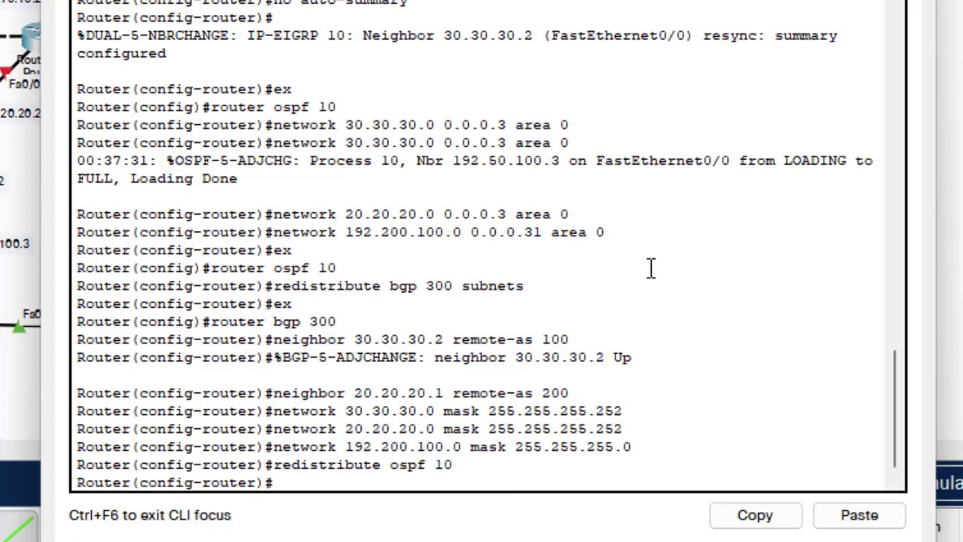
- Leave Router2's configuration and give Server2 the static IPv4 address 192.100.100.1 with subnet mask 255.255.255.0
{"action": "scroll", "coordinate": [651, 269], "scroll_direction": "down", "scroll_amount": 1}
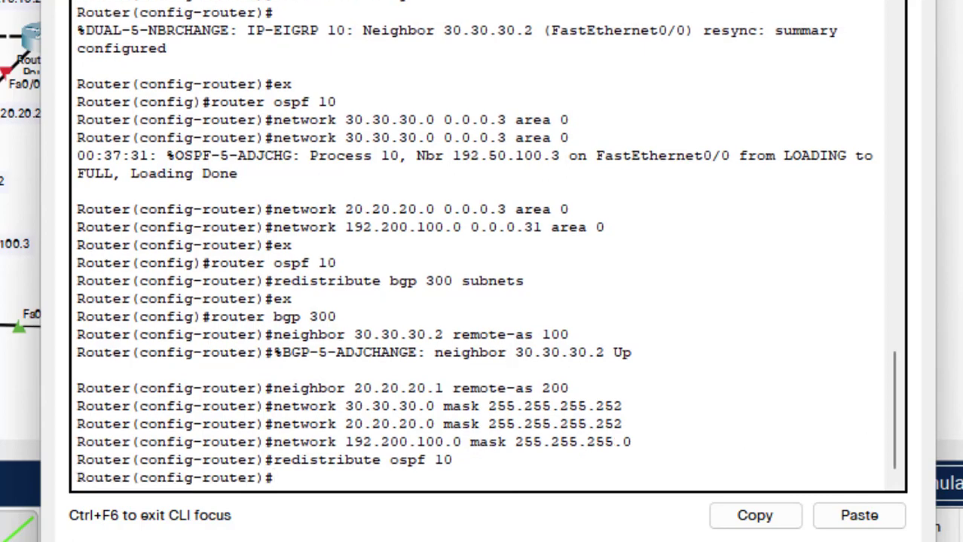
{"action": "left_click", "coordinate": [917, 1]}
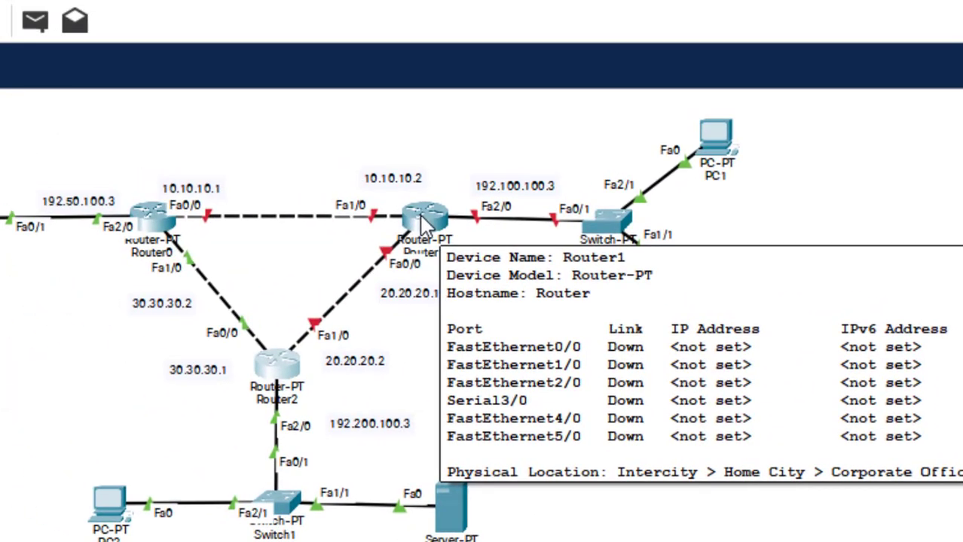
{"action": "left_click", "coordinate": [421, 217]}
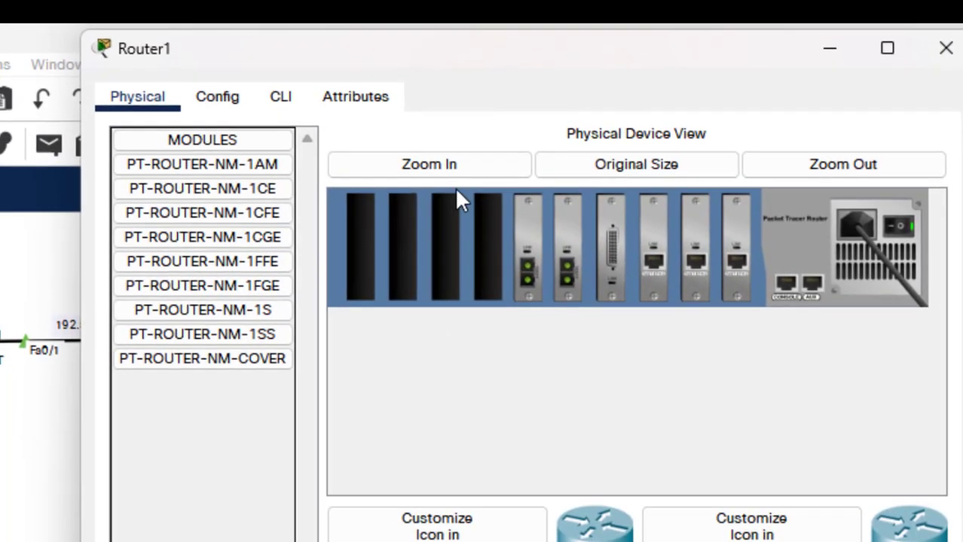
{"action": "left_click", "coordinate": [831, 48]}
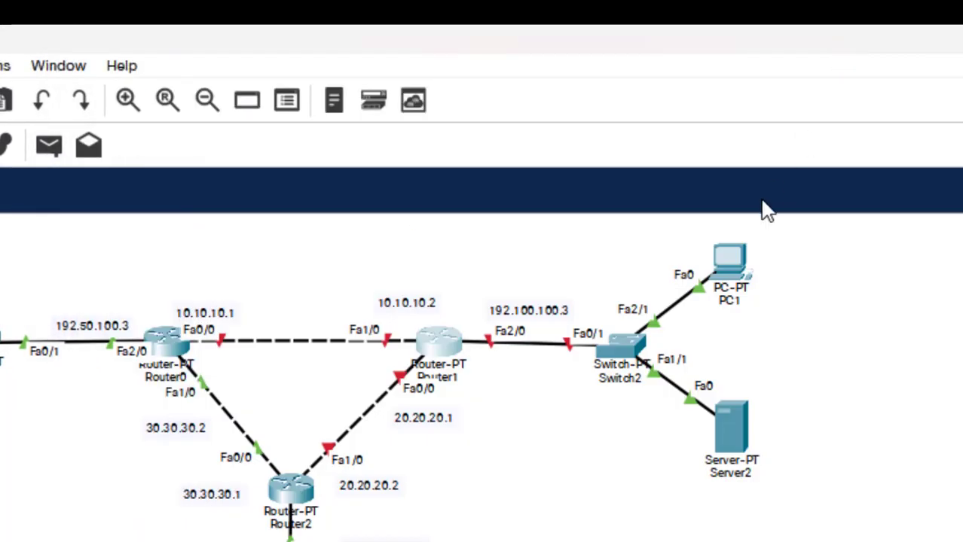
{"action": "left_click", "coordinate": [742, 455]}
{"action": "left_click", "coordinate": [384, 100]}
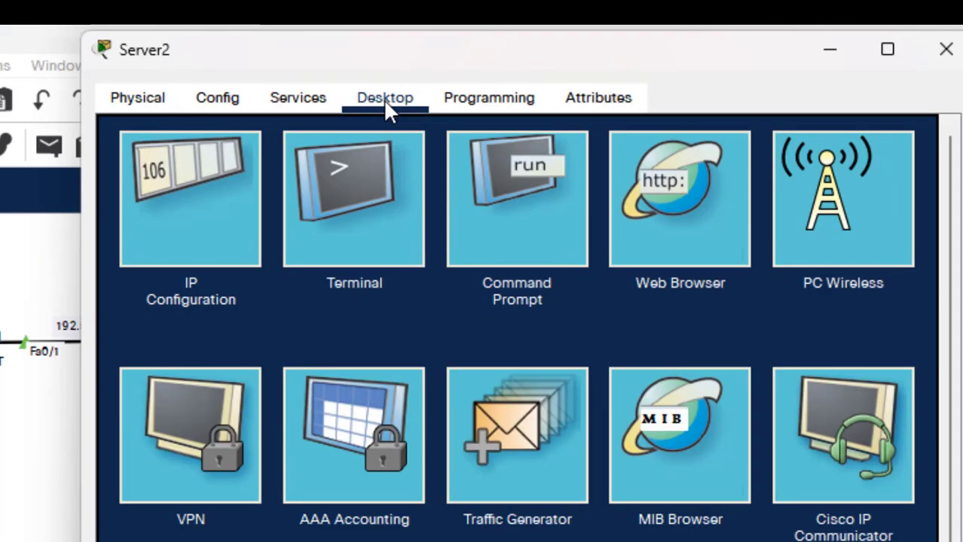
{"action": "left_click", "coordinate": [202, 176]}
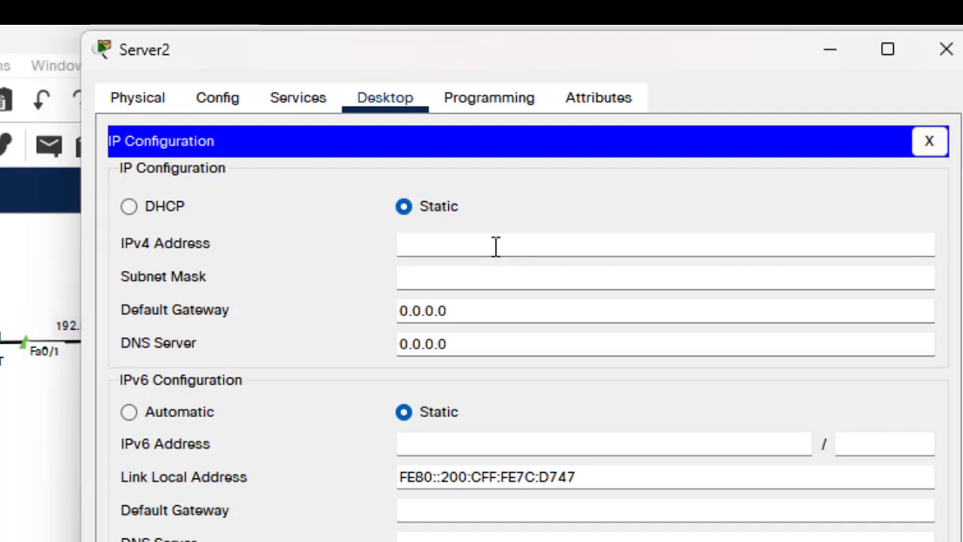
{"action": "type", "text": "192.100.100."}
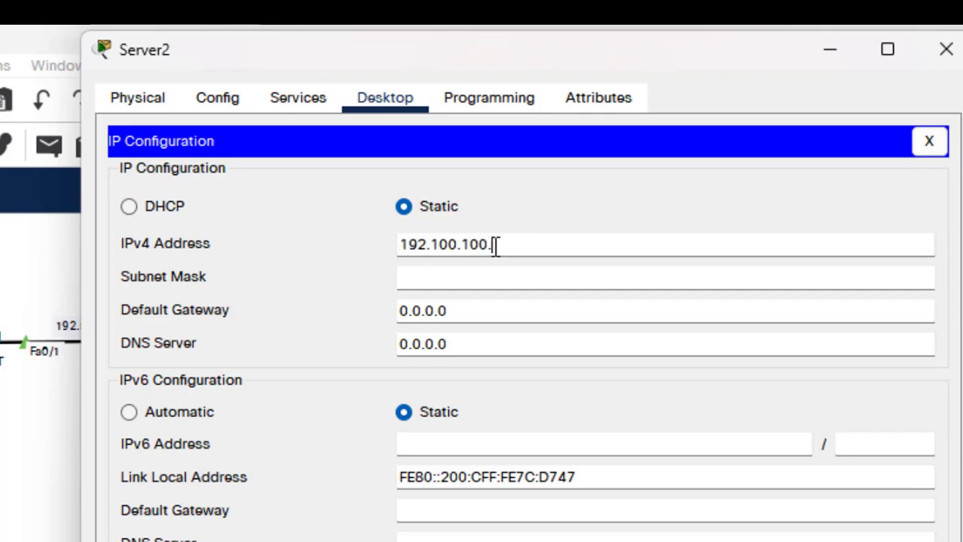
{"action": "type", "text": "1"}
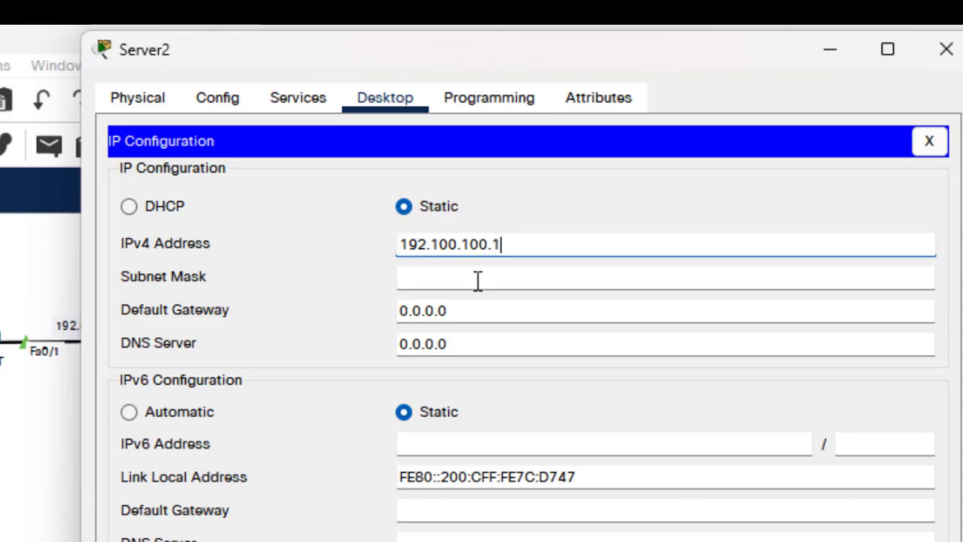
{"action": "left_click", "coordinate": [479, 278]}
- Set Server2's IPv4 default gateway to 192.100.100.3
{"action": "left_click", "coordinate": [465, 315]}
{"action": "key", "text": "BackSpace"}
{"action": "key", "text": "BackSpace"}
{"action": "key", "text": "BackSpace"}
{"action": "key", "text": "BackSpace"}
{"action": "key", "text": "BackSpace"}
{"action": "key", "text": "BackSpace"}
{"action": "key", "text": "BackSpace"}
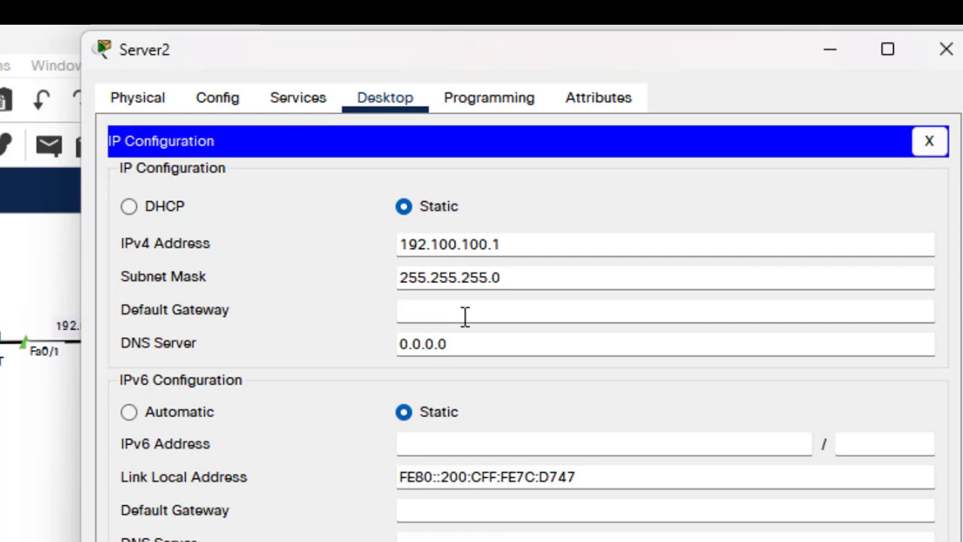
{"action": "type", "text": "192.100.100.2"}
{"action": "key", "text": "BackSpace"}
{"action": "type", "text": "3"}
- Turn on the DHCP service on Server2
{"action": "left_click", "coordinate": [292, 107]}
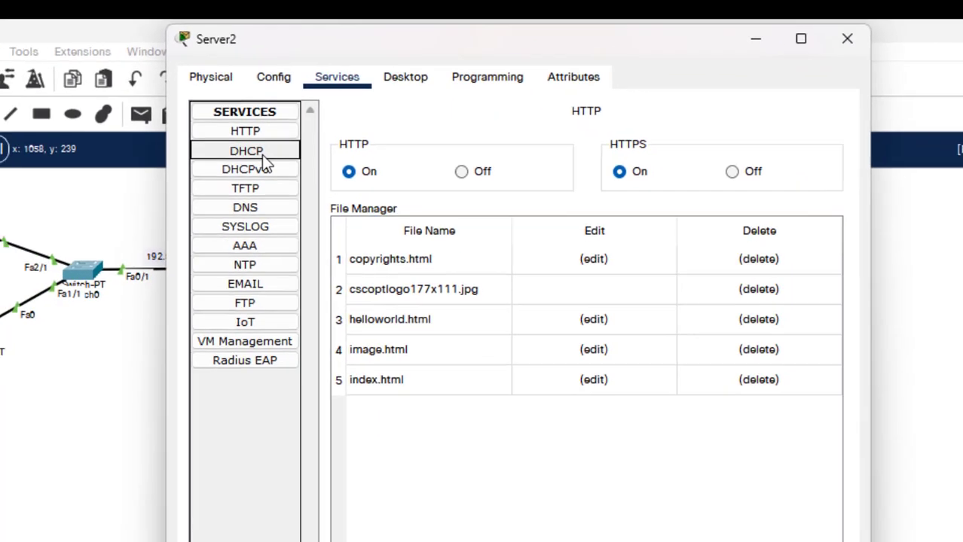
{"action": "left_click", "coordinate": [263, 157]}
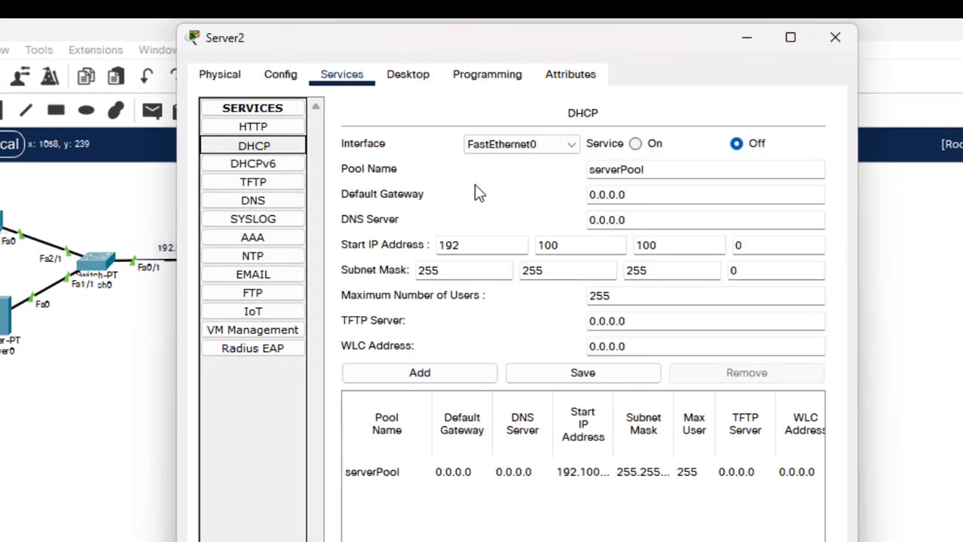
{"action": "left_click", "coordinate": [633, 144]}
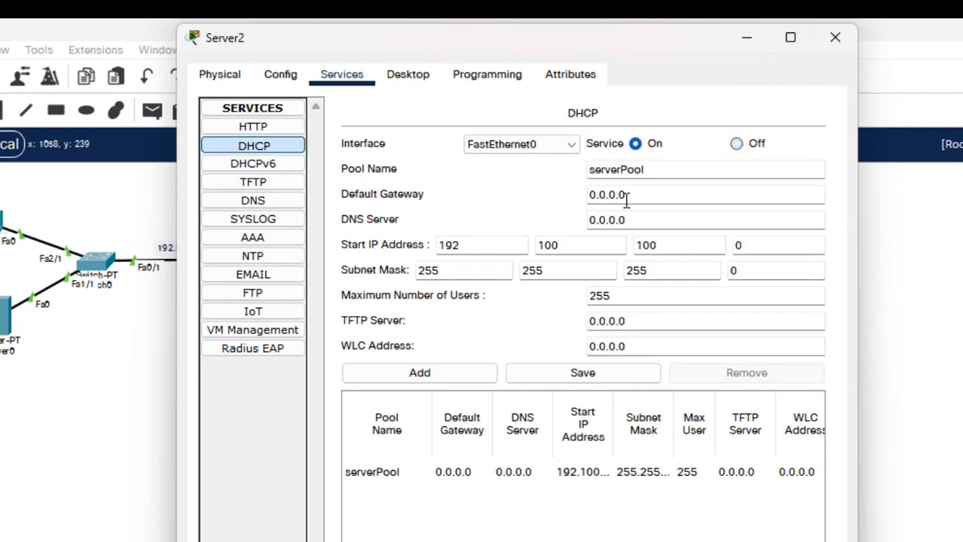
- Set the default gateway of Server2's serverPool to 192.100.100.3, save the pool and close Server2
{"action": "key", "text": "BackSpace"}
{"action": "key", "text": "BackSpace"}
{"action": "key", "text": "BackSpace"}
{"action": "key", "text": "BackSpace"}
{"action": "key", "text": "BackSpace"}
{"action": "key", "text": "BackSpace"}
{"action": "key", "text": "BackSpace"}
{"action": "type", "text": "192.100.100.3"}
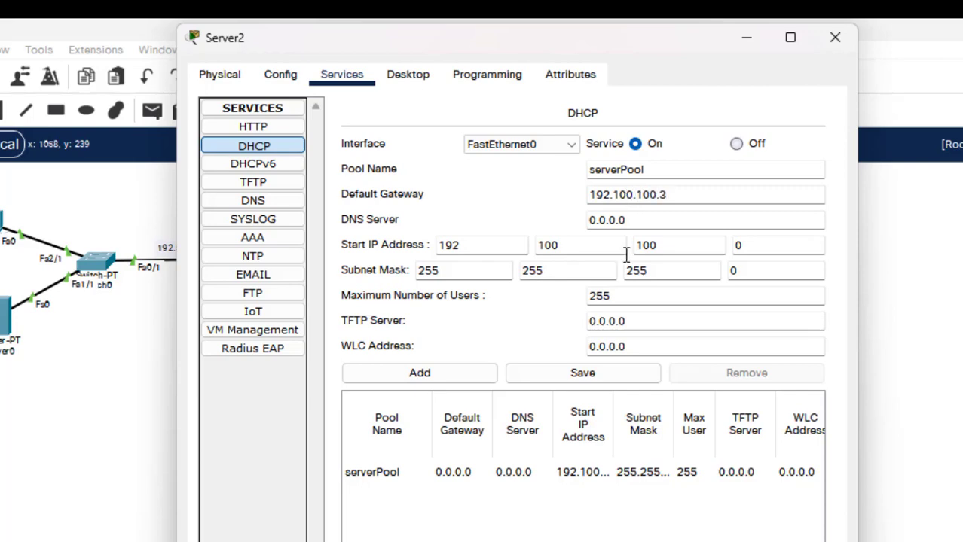
{"action": "left_click", "coordinate": [580, 375]}
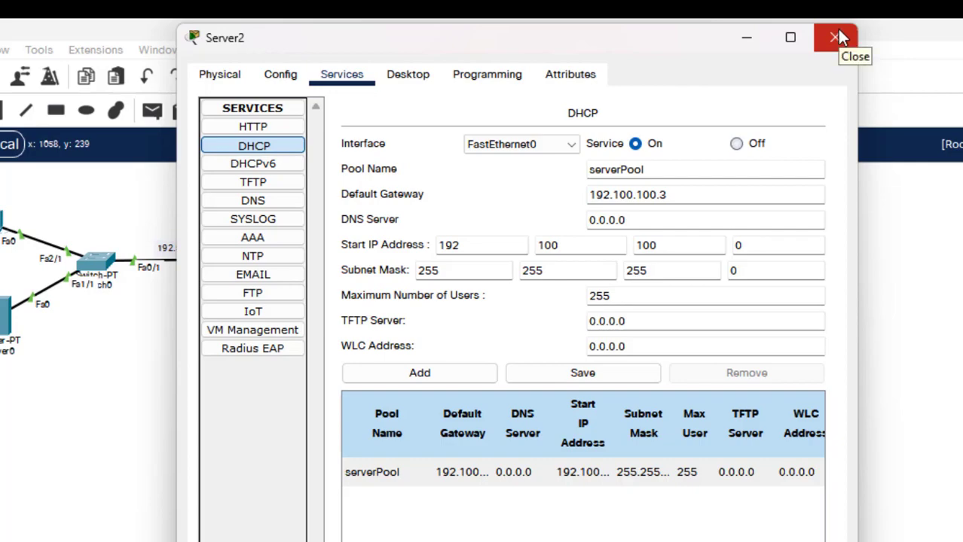
{"action": "left_click", "coordinate": [838, 37]}
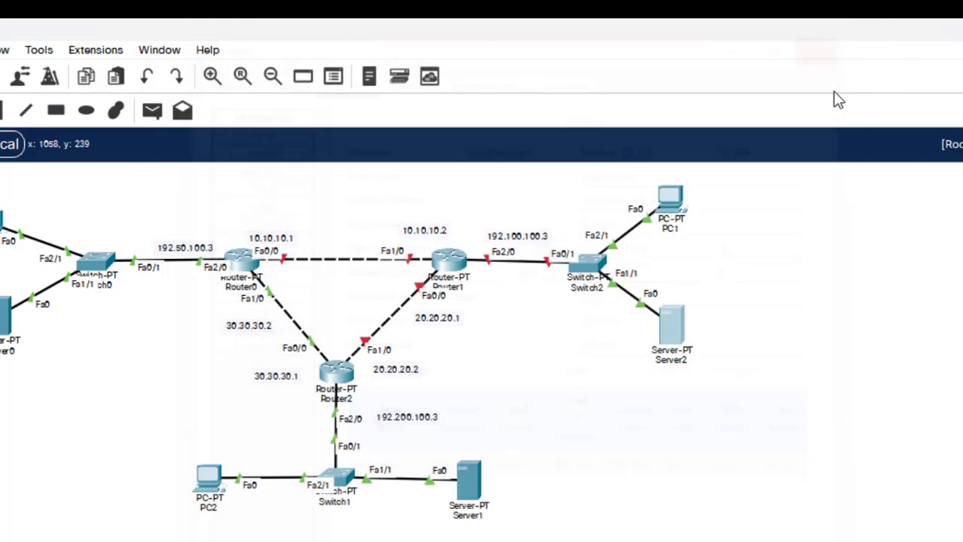
- Switch PC1's IP configuration to DHCP and close its window
{"action": "left_click", "coordinate": [671, 213]}
{"action": "left_click", "coordinate": [353, 75]}
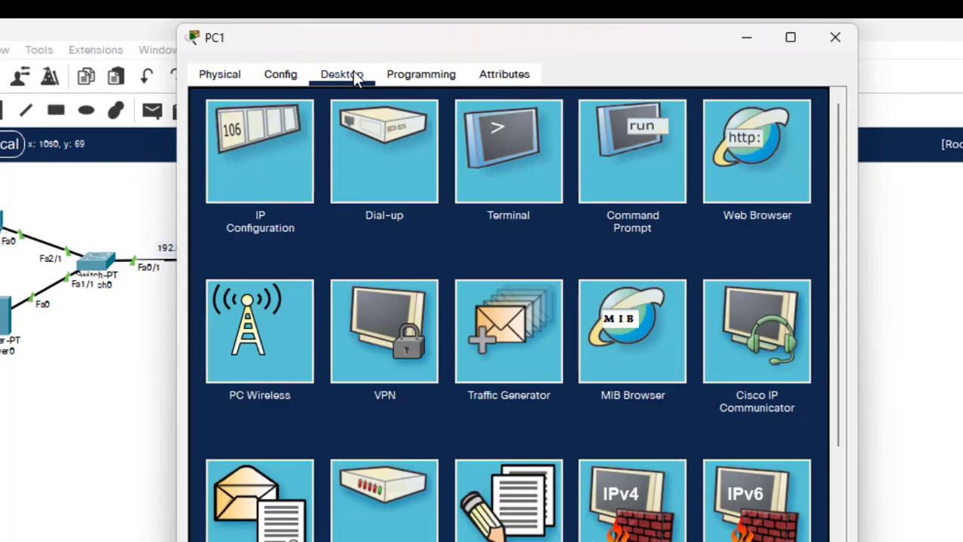
{"action": "left_click", "coordinate": [259, 189]}
{"action": "left_click", "coordinate": [249, 187]}
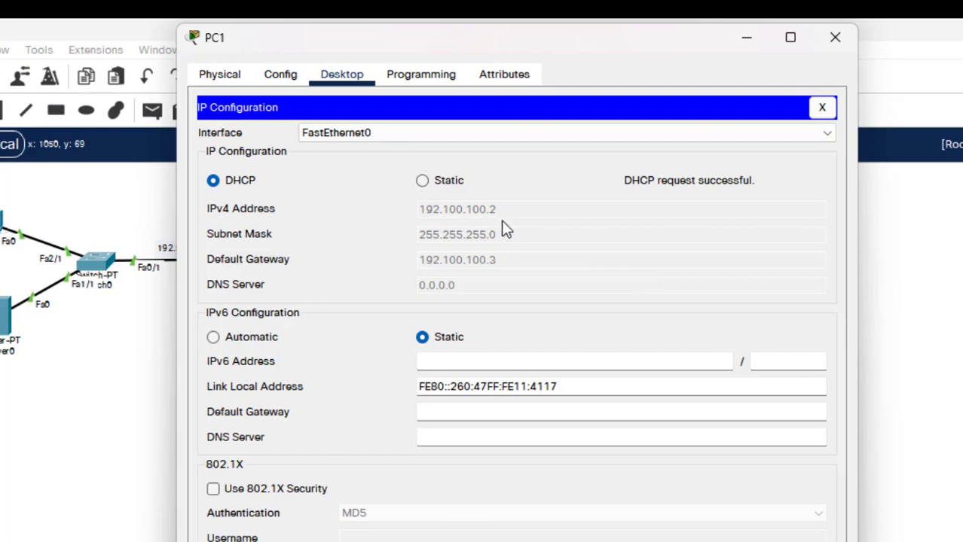
{"action": "left_click", "coordinate": [837, 38]}
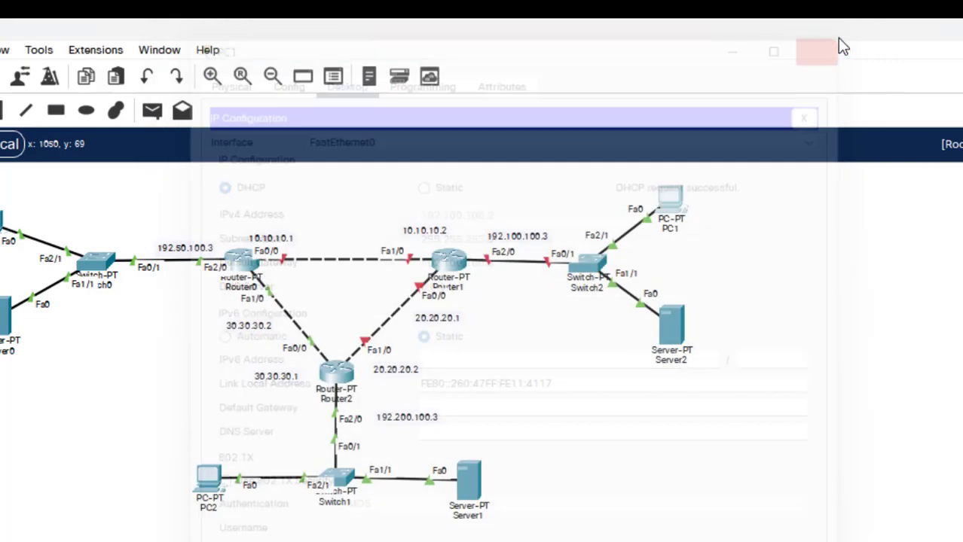
- Turn on Router1's FastEthernet0/0 port and set its IPv4 address to 20.20.20.1
{"action": "left_click", "coordinate": [447, 258]}
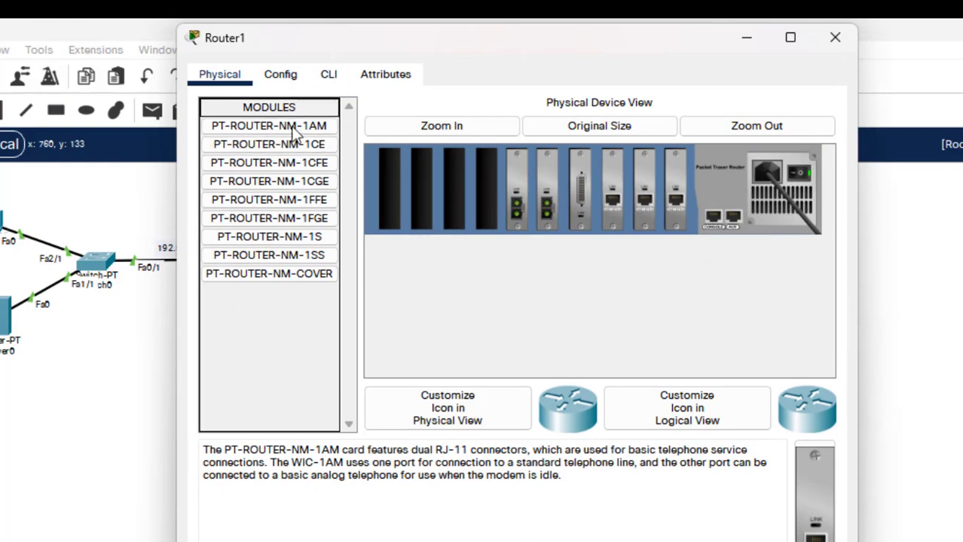
{"action": "left_click", "coordinate": [286, 79]}
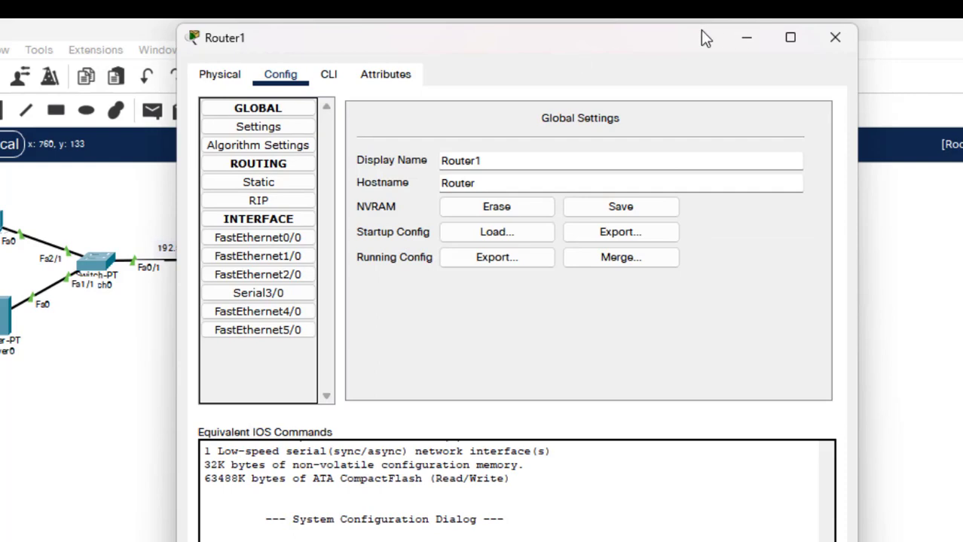
{"action": "left_click_drag", "start_coordinate": [644, 29], "coordinate": [926, 68]}
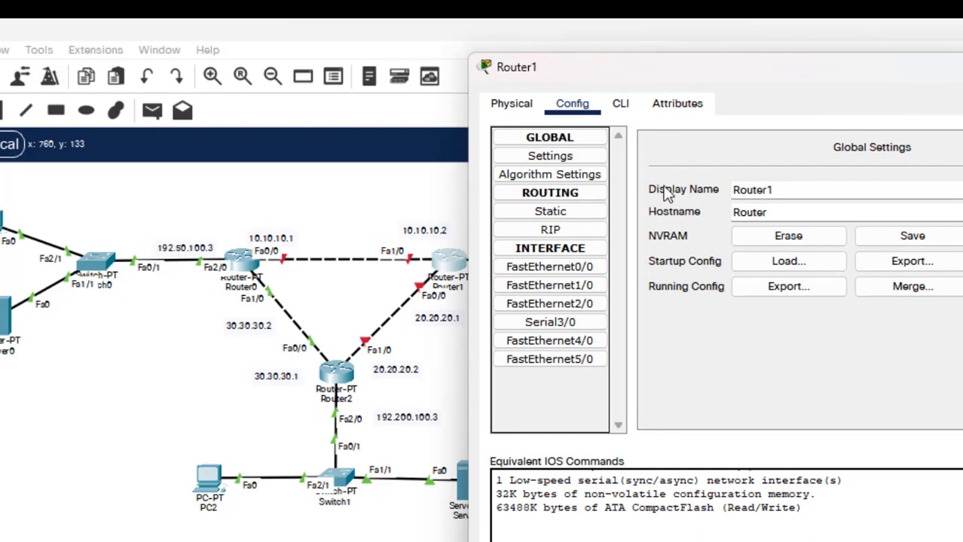
{"action": "scroll", "coordinate": [374, 225], "scroll_direction": "right", "scroll_amount": 5}
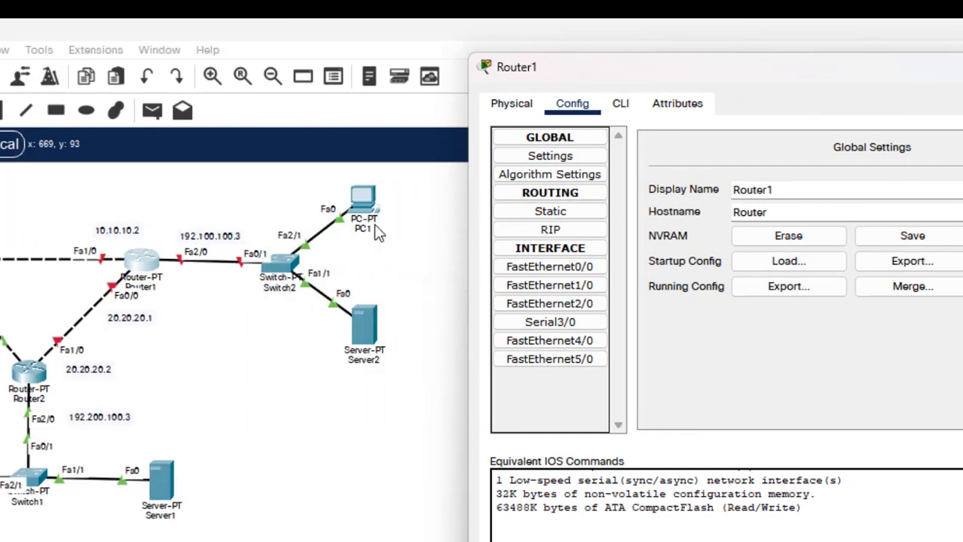
{"action": "scroll", "coordinate": [374, 224], "scroll_direction": "left", "scroll_amount": 4}
{"action": "scroll", "coordinate": [374, 225], "scroll_direction": "right", "scroll_amount": 4}
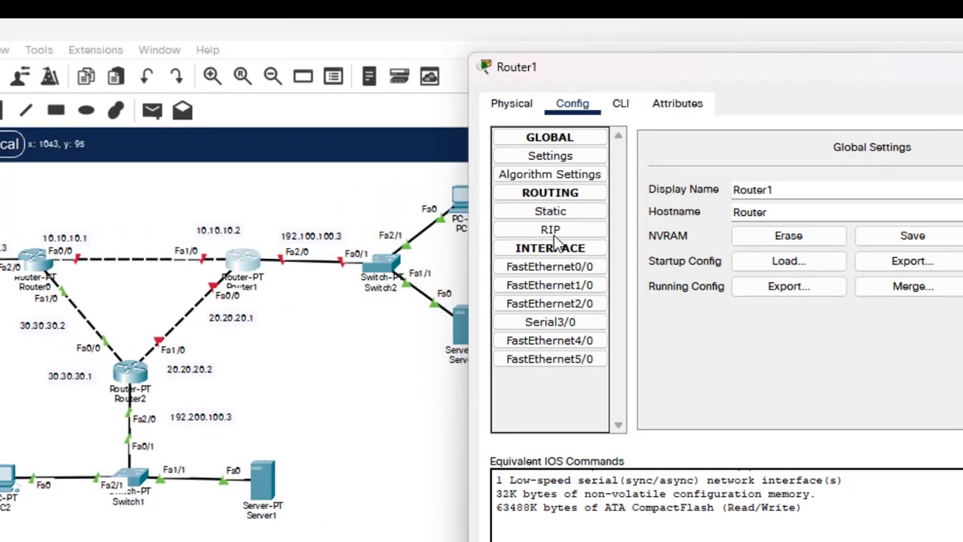
{"action": "left_click", "coordinate": [567, 272]}
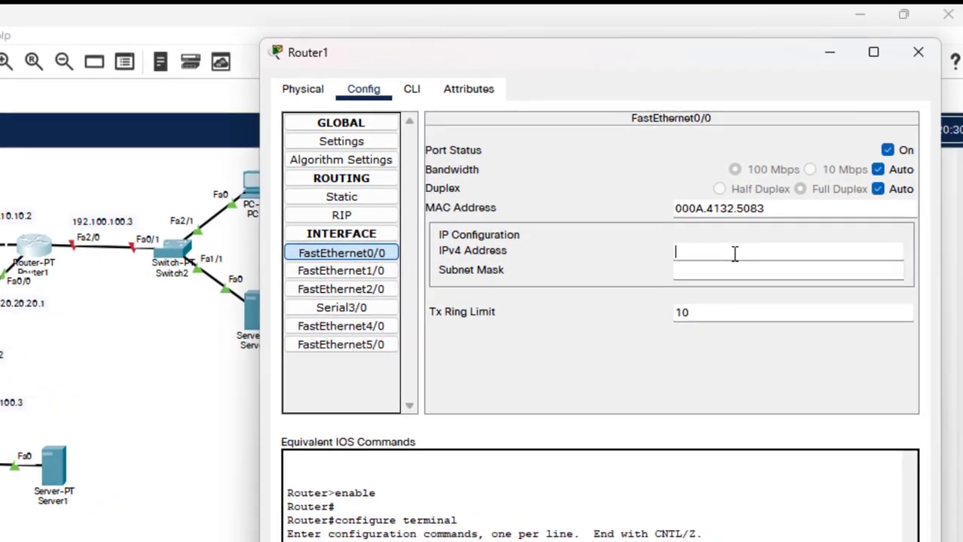
{"action": "type", "text": "20"}
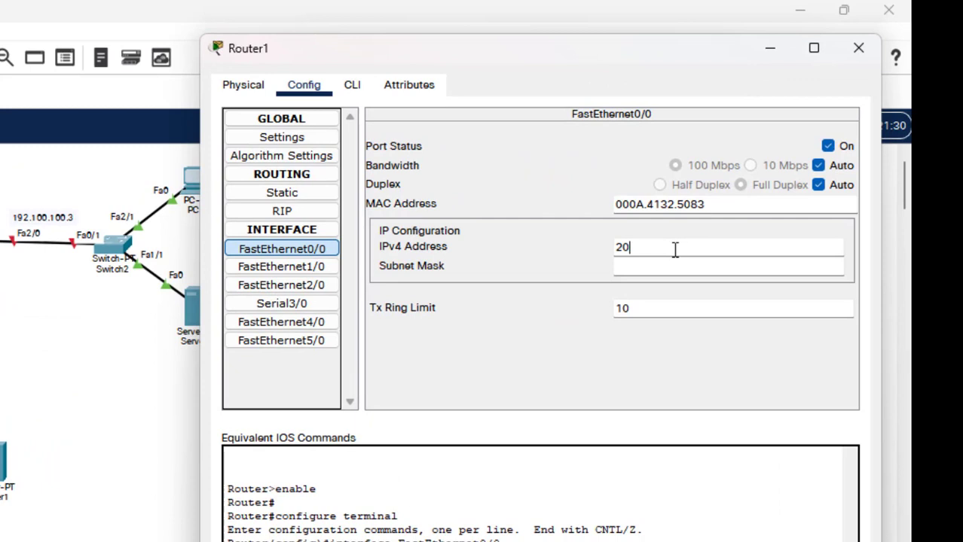
{"action": "type", "text": ".20.20.1"}
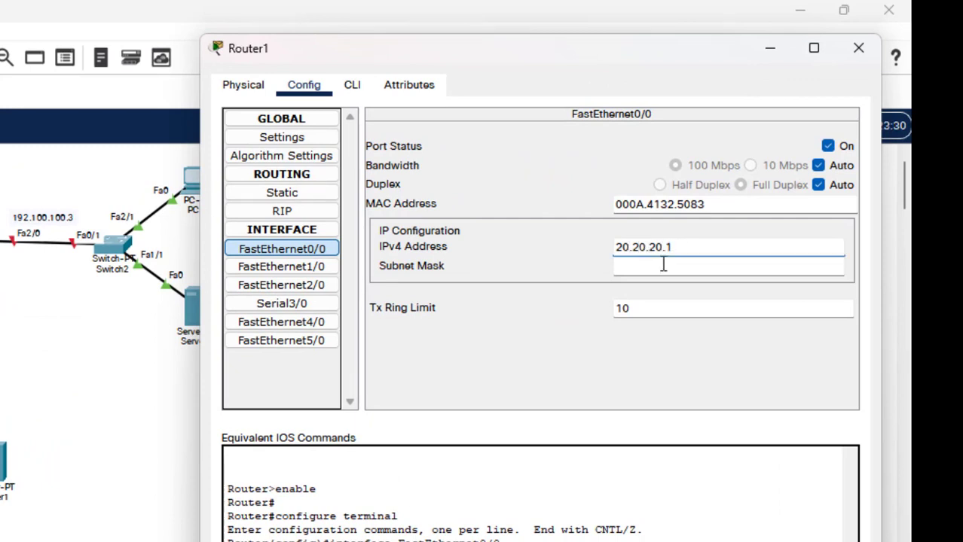
{"action": "left_click", "coordinate": [662, 267]}
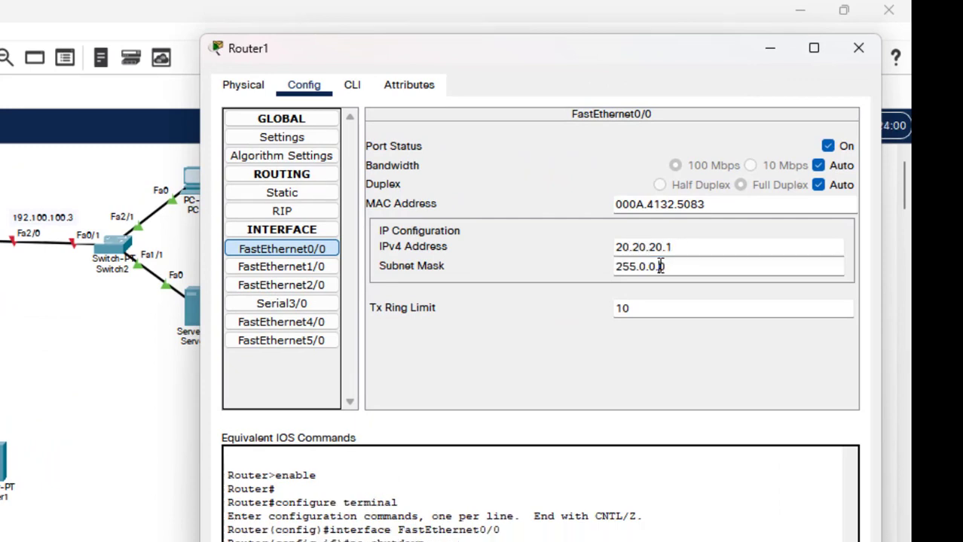
- Set the subnet mask of Router1's FastEthernet0/0 to 255.255.255.252
{"action": "left_click", "coordinate": [306, 266]}
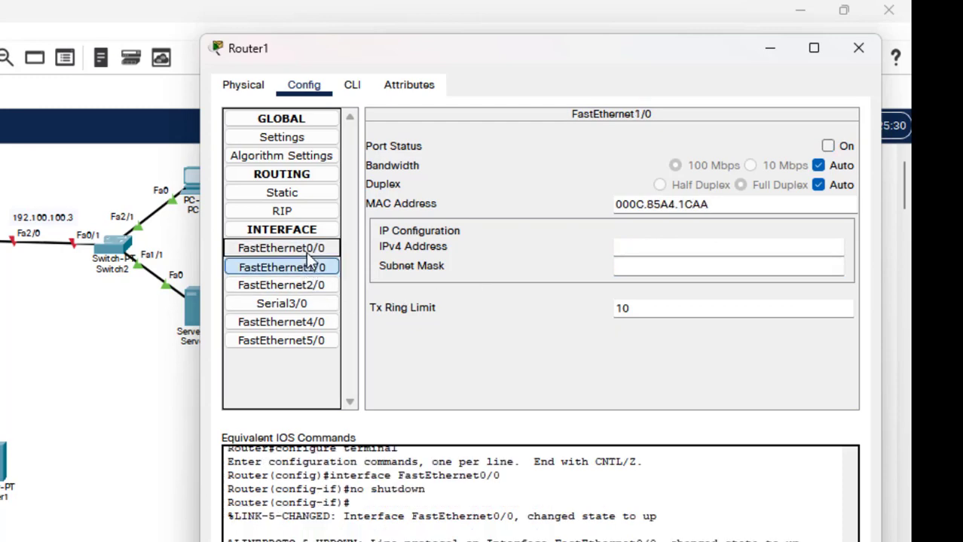
{"action": "left_click", "coordinate": [307, 253]}
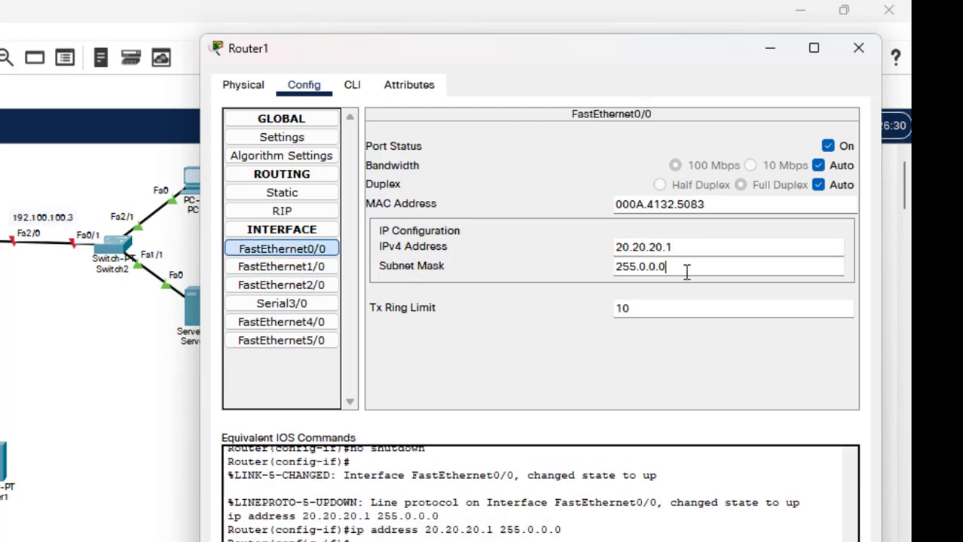
{"action": "key", "text": "BackSpace"}
{"action": "key", "text": "BackSpace"}
{"action": "key", "text": "BackSpace"}
{"action": "key", "text": "BackSpace"}
{"action": "type", "text": "255.255.252"}
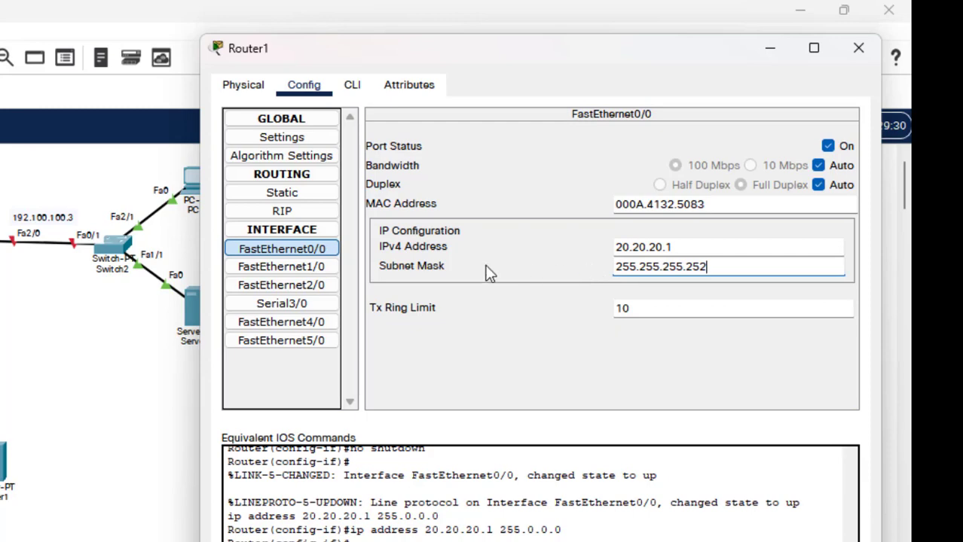
- Turn on Router1's FastEthernet1/0 port and set its IPv4 address to 10.10.10.2
{"action": "left_click", "coordinate": [315, 268]}
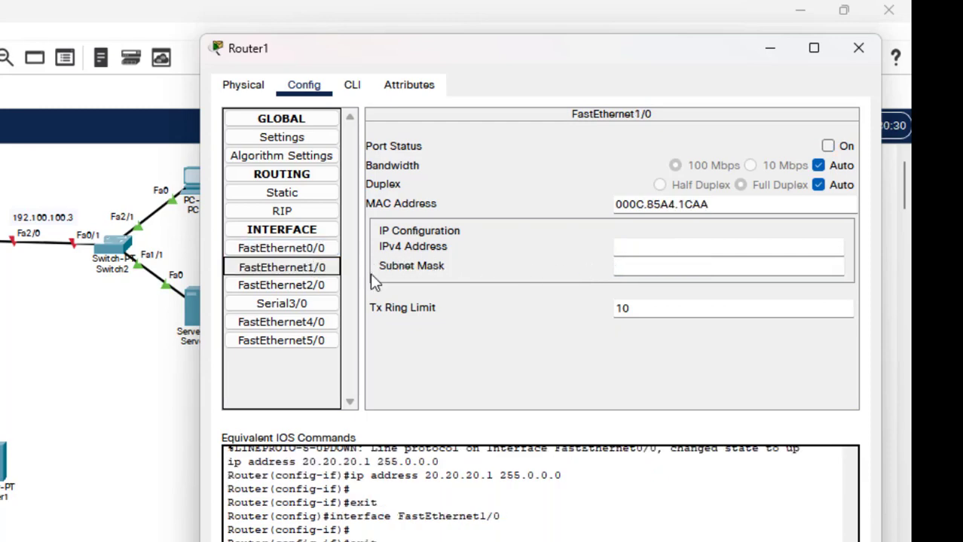
{"action": "left_click", "coordinate": [836, 147]}
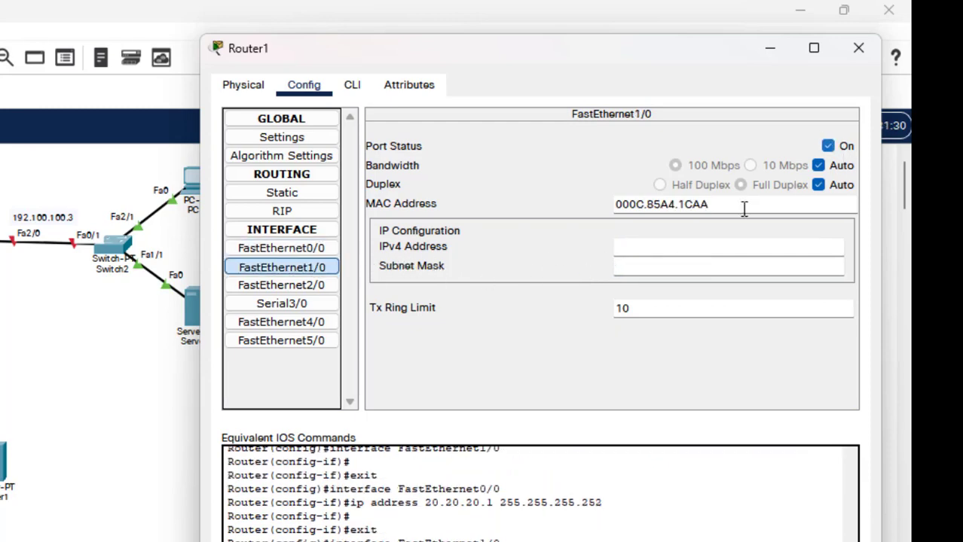
{"action": "left_click", "coordinate": [635, 247]}
{"action": "type", "text": "10.10.1"}
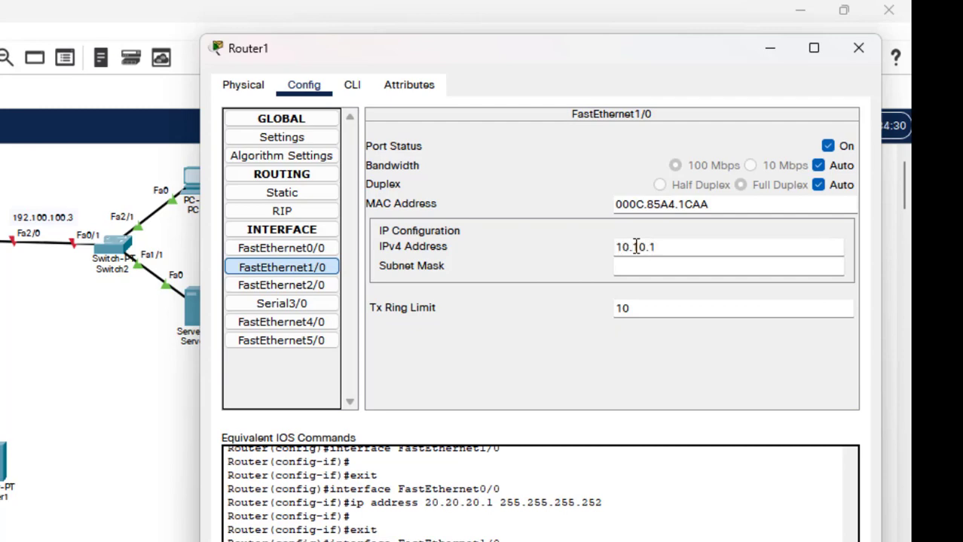
{"action": "type", "text": "0.2"}
- Set the subnet mask of Router1's FastEthernet1/0 to 255.255.255.252
{"action": "left_click", "coordinate": [650, 264]}
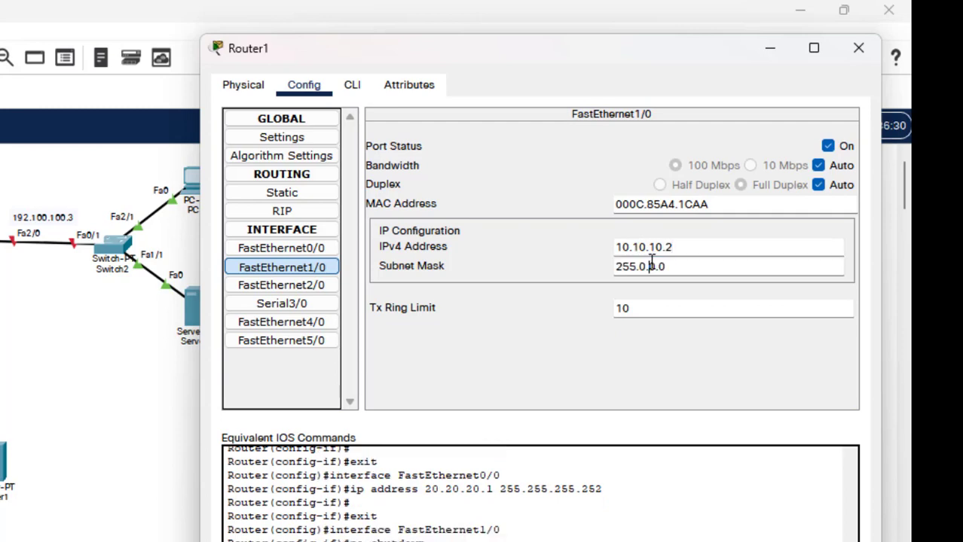
{"action": "key", "text": "BackSpace"}
{"action": "key", "text": "BackSpace"}
{"action": "key", "text": "BackSpace"}
{"action": "key", "text": "BackSpace"}
{"action": "key", "text": "BackSpace"}
{"action": "type", "text": "255.255."}
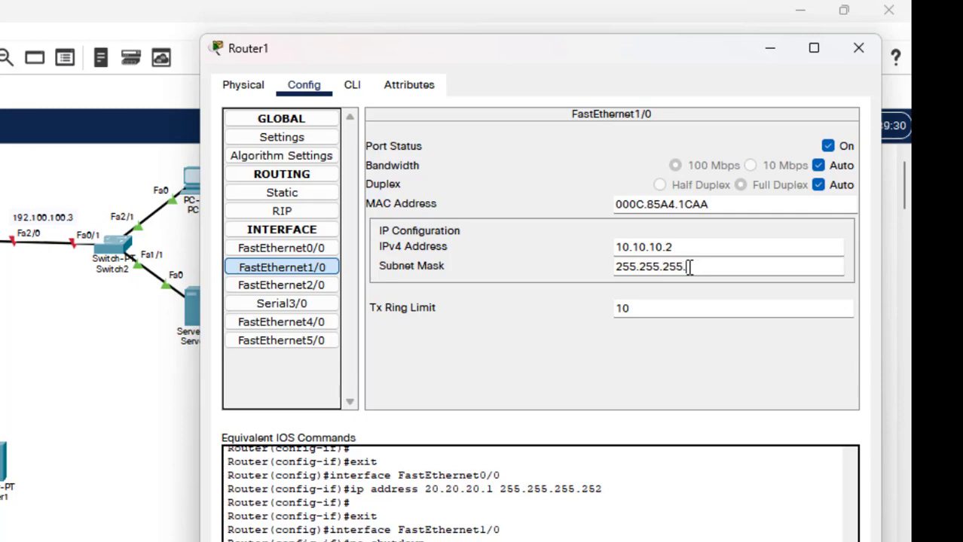
{"action": "type", "text": "252"}
- Turn on Router1's FastEthernet2/0 port and give it IPv4 address 192.100.100.3 with subnet mask 255.255.255.0
{"action": "left_click", "coordinate": [326, 287]}
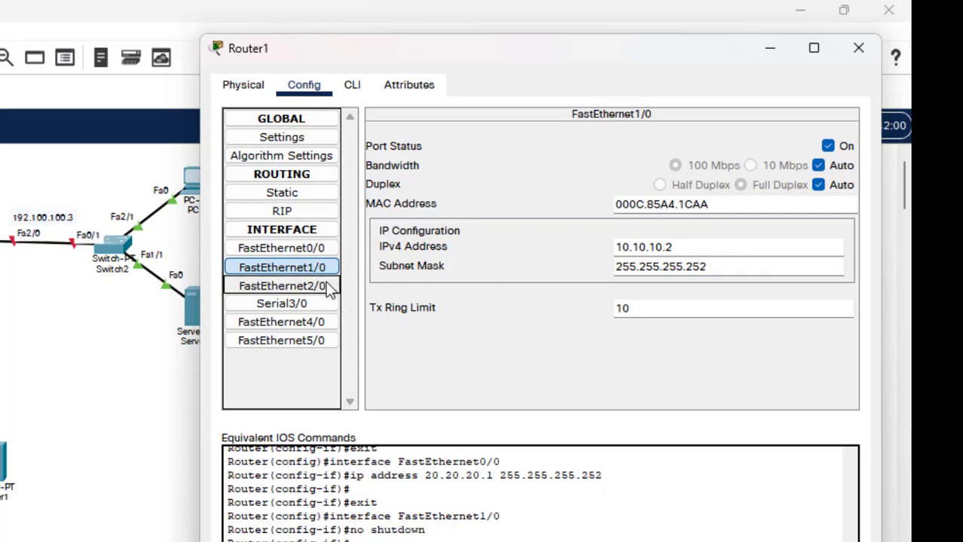
{"action": "left_click", "coordinate": [828, 147]}
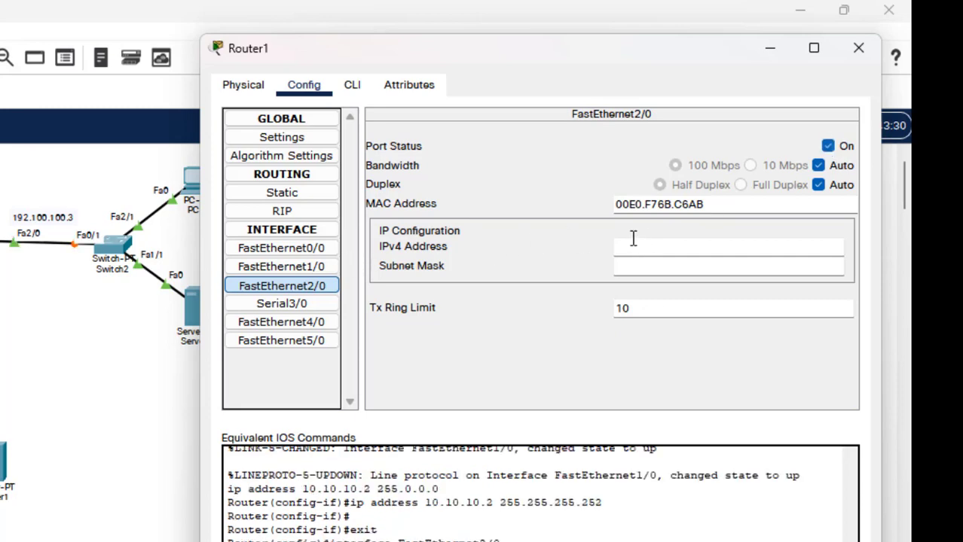
{"action": "type", "text": "192.100.100"}
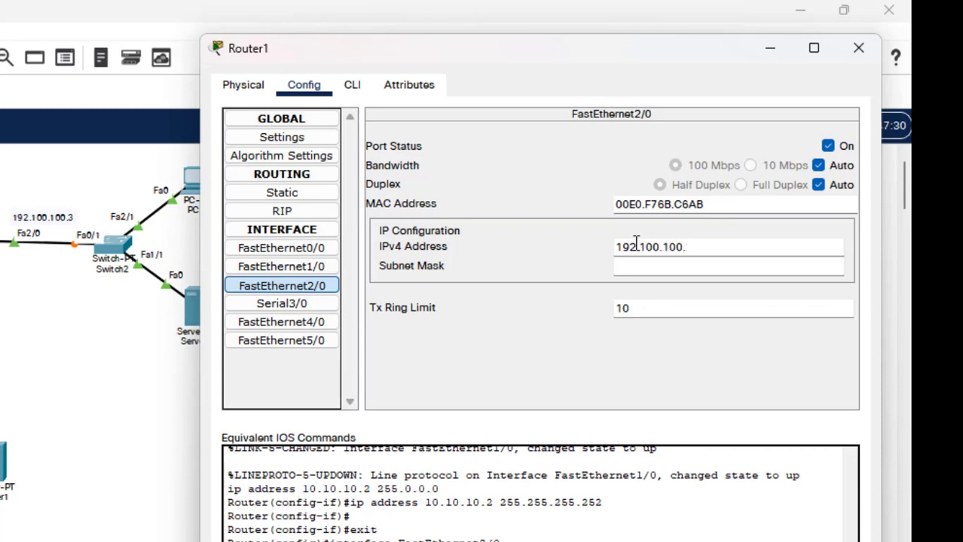
{"action": "type", "text": ".3"}
{"action": "left_click", "coordinate": [650, 271]}
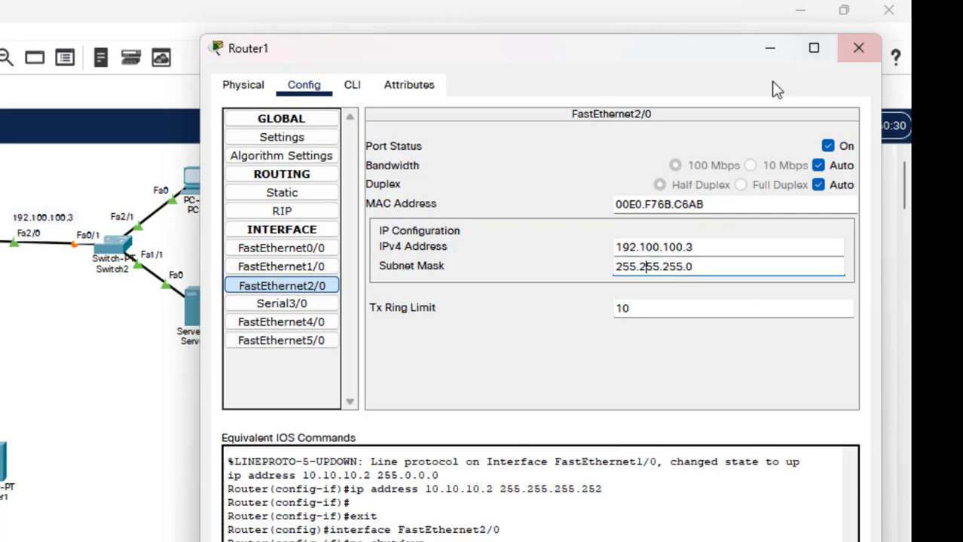
- Add network 10.10.10.0 to Router1's RIP routing
{"action": "left_click", "coordinate": [296, 211]}
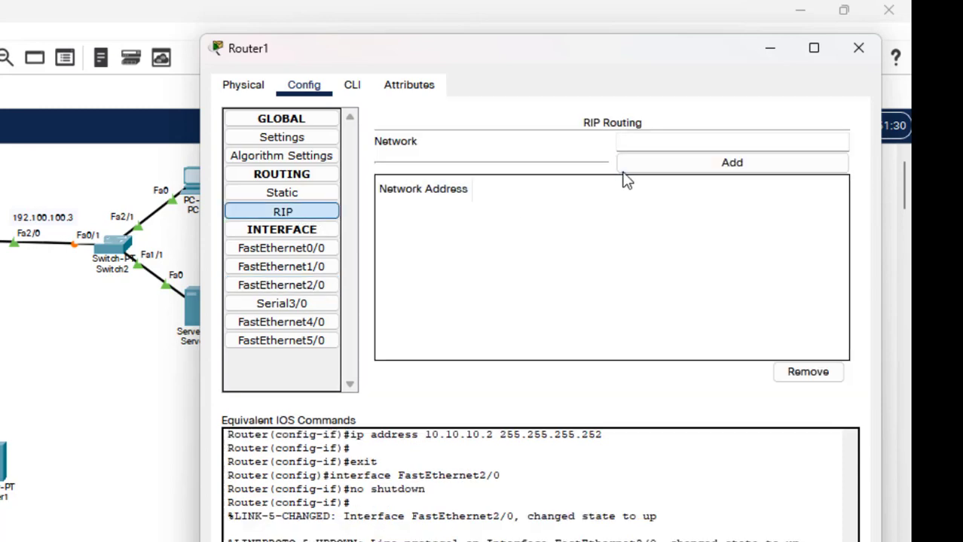
{"action": "left_click", "coordinate": [680, 140]}
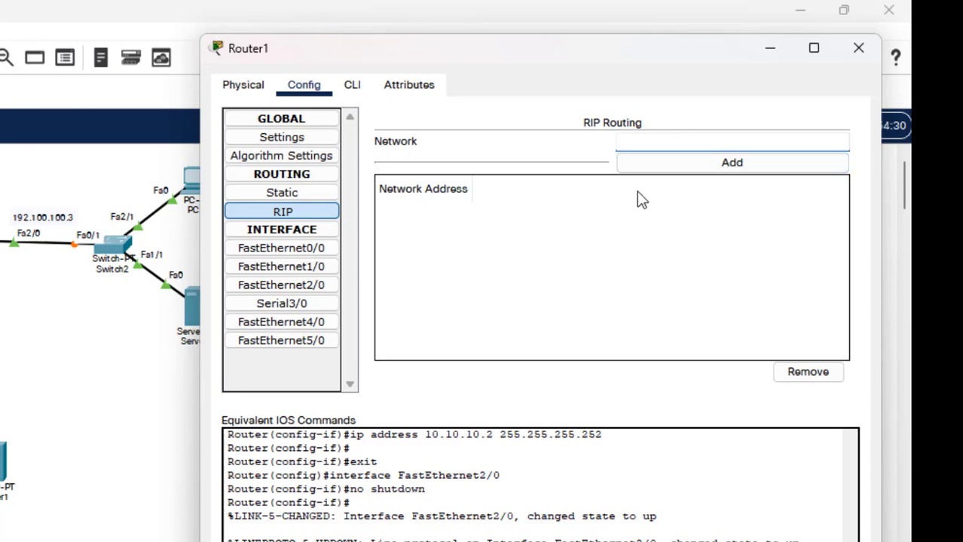
{"action": "type", "text": "10.10.10"}
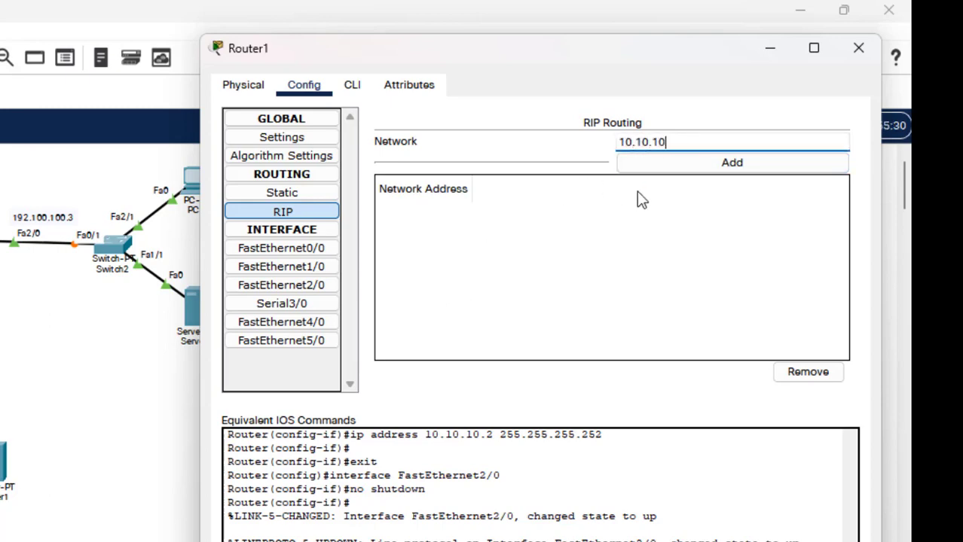
{"action": "type", "text": ".0"}
{"action": "left_click", "coordinate": [676, 166]}
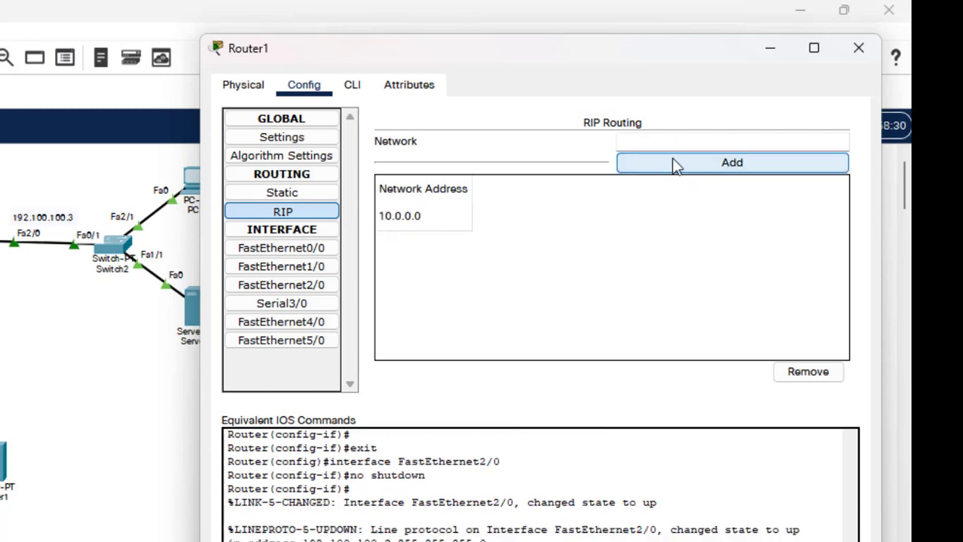
- Add networks 20.20.20.0 and 192.100.100.0 to Router1's RIP routing
{"action": "left_click", "coordinate": [657, 143]}
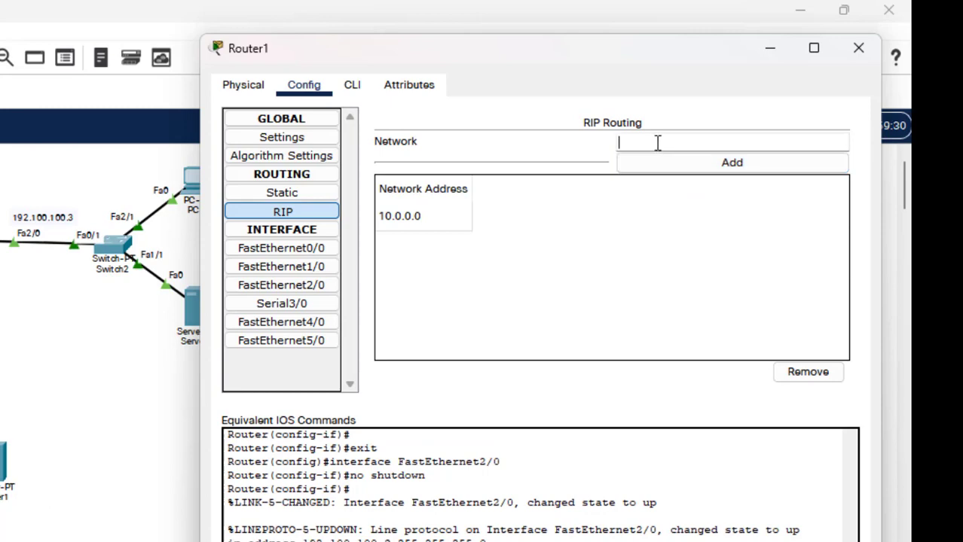
{"action": "type", "text": "20.20.20.0"}
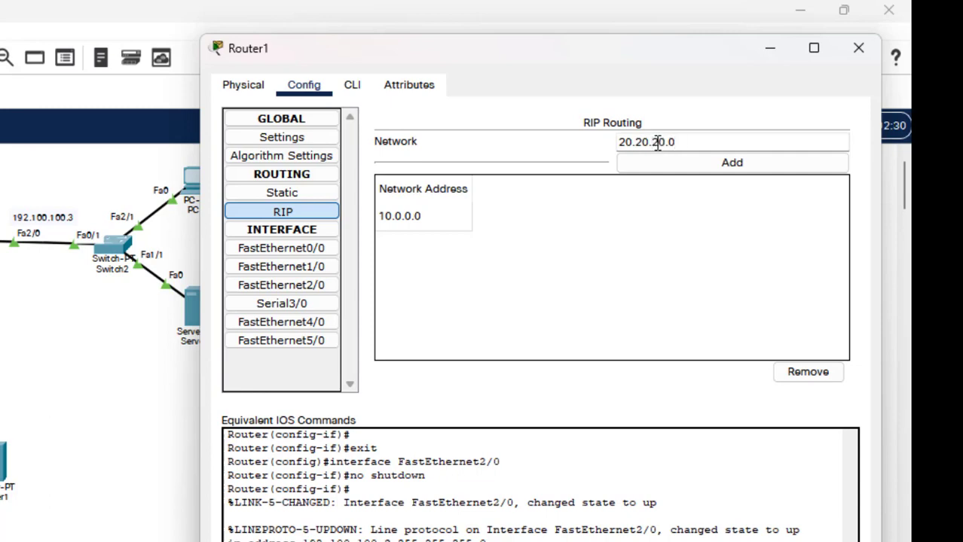
{"action": "left_click", "coordinate": [634, 161]}
{"action": "left_click", "coordinate": [641, 143]}
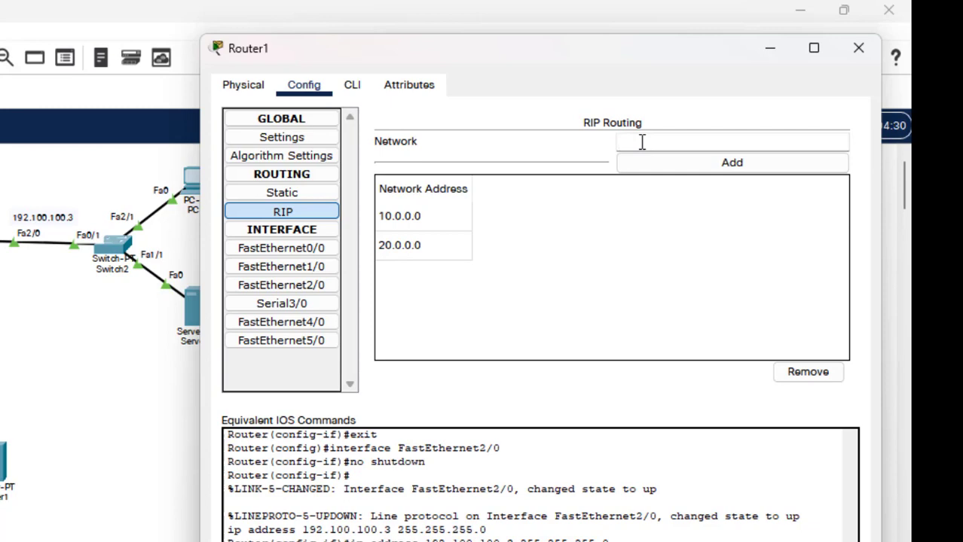
{"action": "type", "text": "192.100.100"}
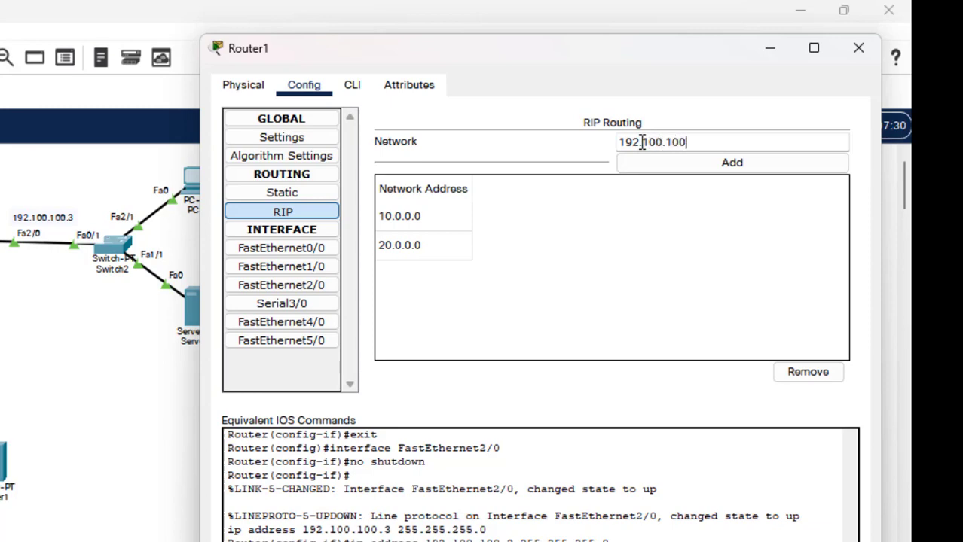
{"action": "type", "text": ".0"}
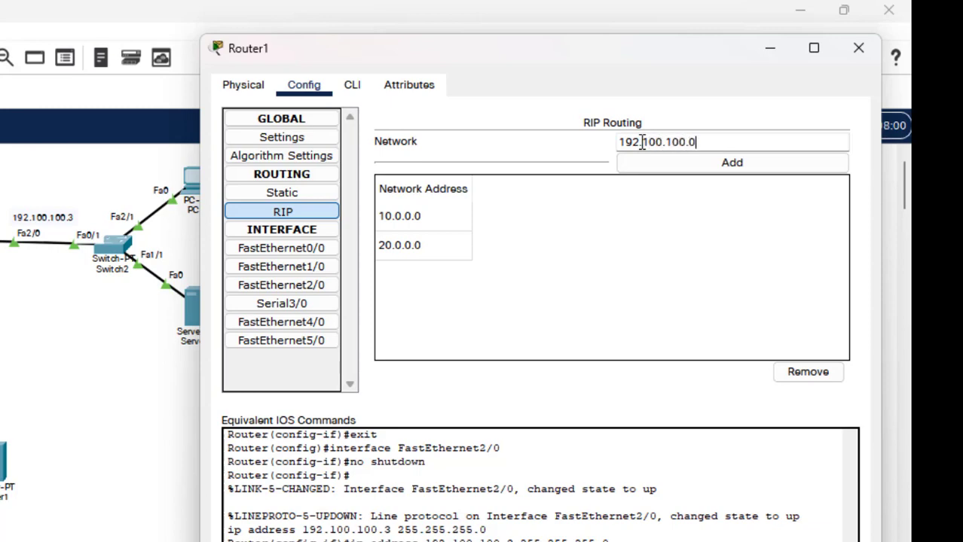
{"action": "left_click", "coordinate": [669, 172]}
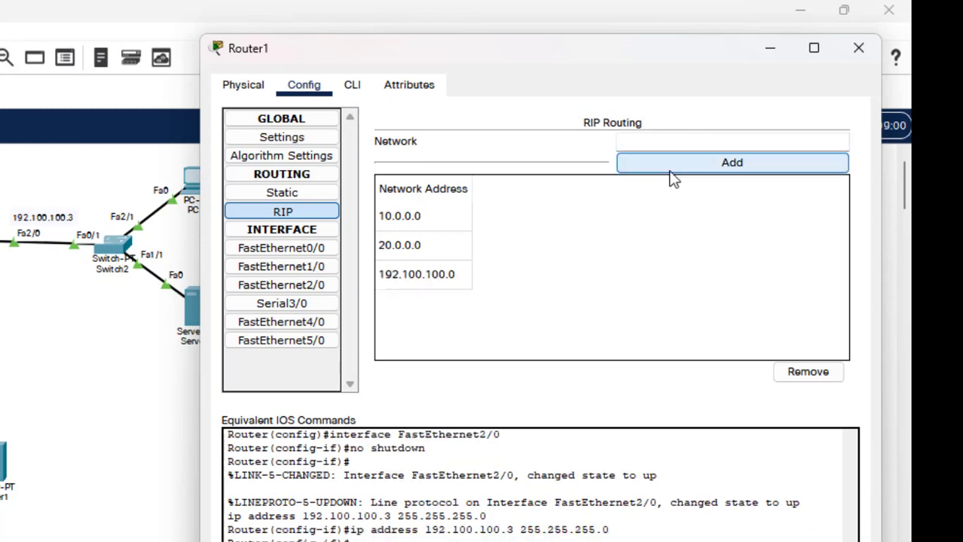
- In Router1's command line, leave RIP configuration and start EIGRP process 10 with network 10.10.10.0
{"action": "left_click", "coordinate": [354, 95]}
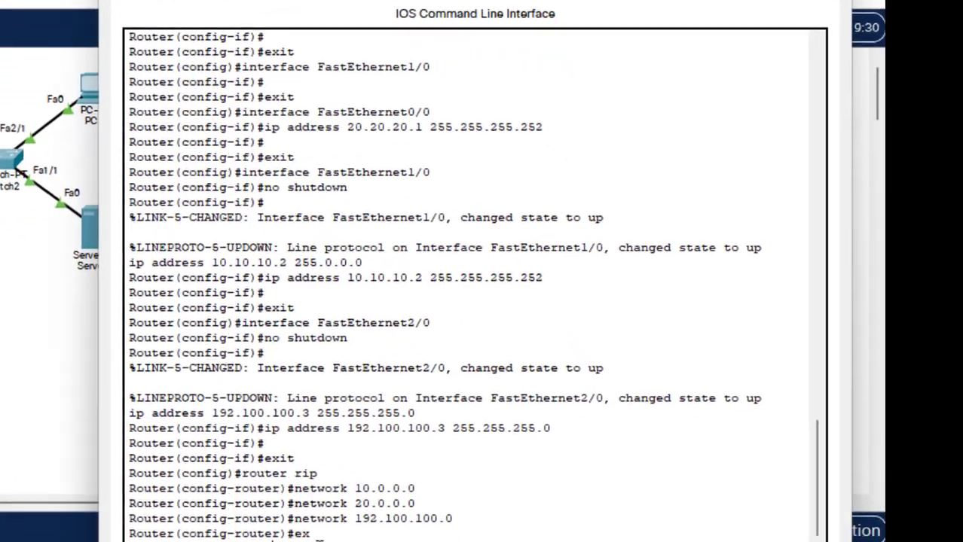
{"action": "key", "text": "Return"}
{"action": "type", "text": "rout"}
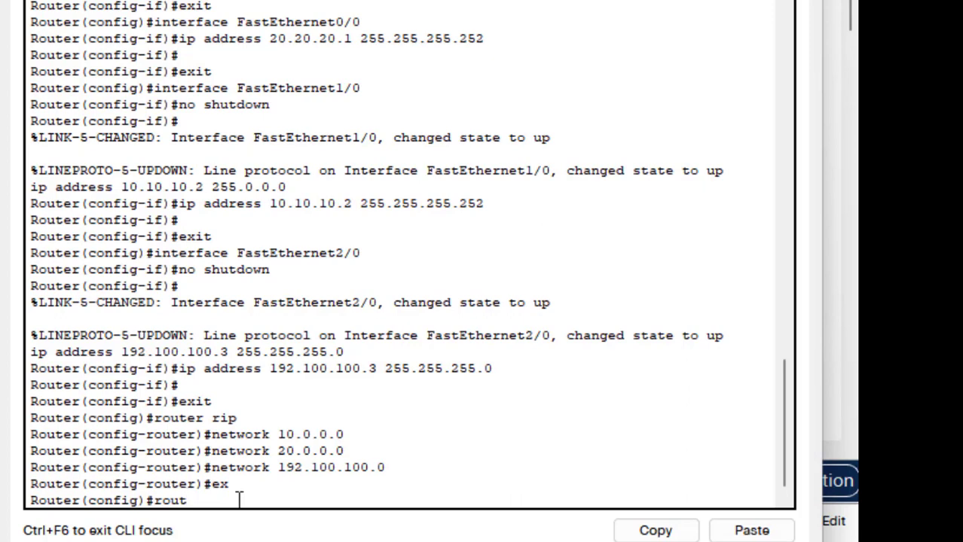
{"action": "type", "text": "er eigrp 10"}
{"action": "key", "text": "Return"}
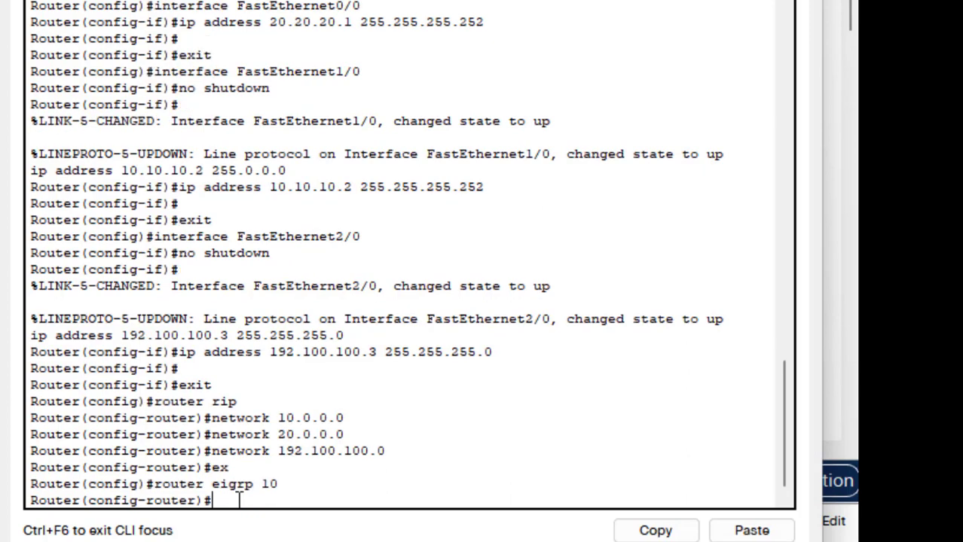
{"action": "type", "text": "network"}
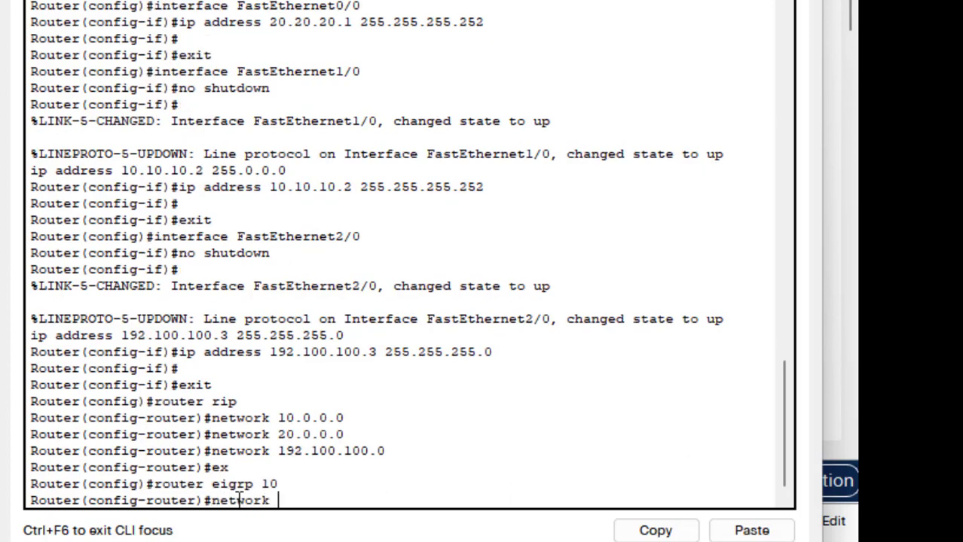
{"action": "type", "text": " 10.10.10."}
{"action": "type", "text": "0"}
{"action": "key", "text": "Return"}
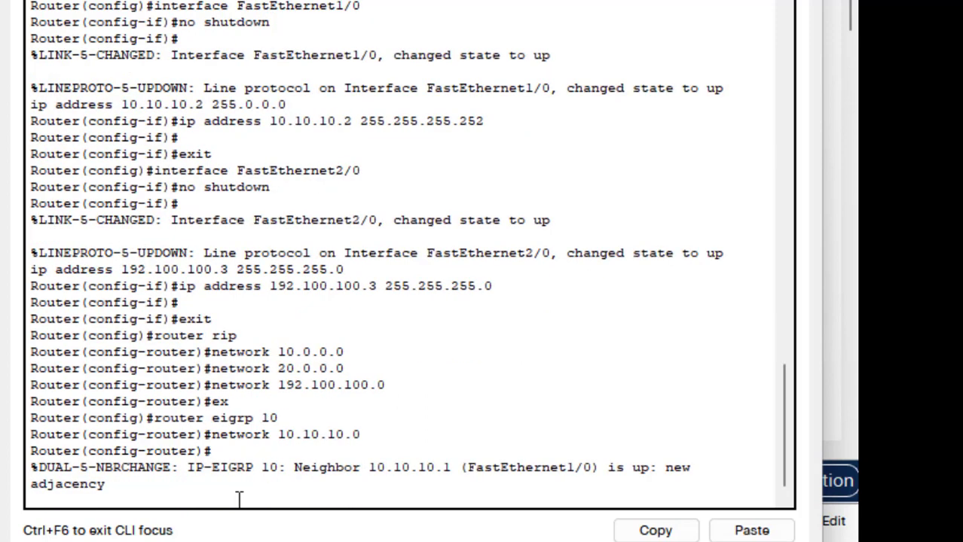
{"action": "key", "text": "Return"}
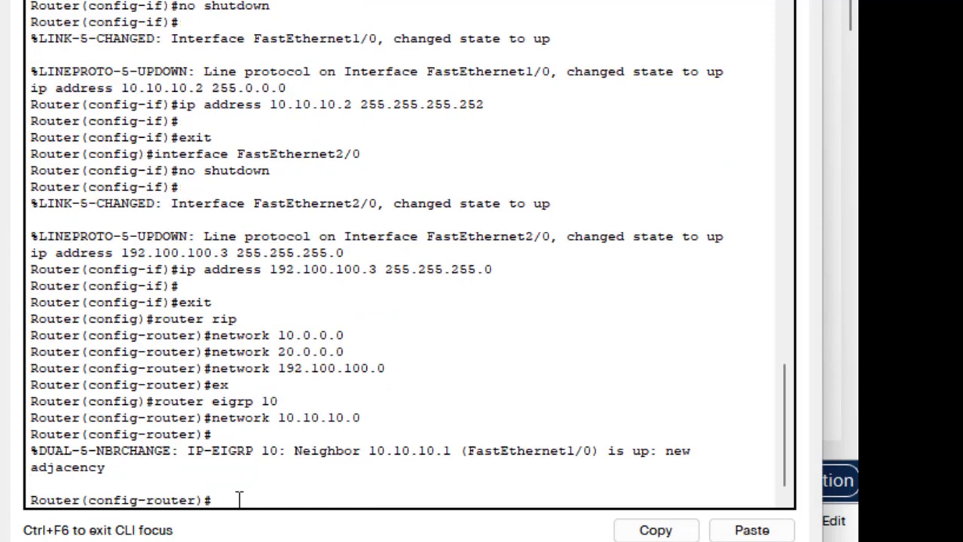
- Add network 20.20.20.0 to Router1's EIGRP 10 process by editing the previous network command
{"action": "key", "text": "Up"}
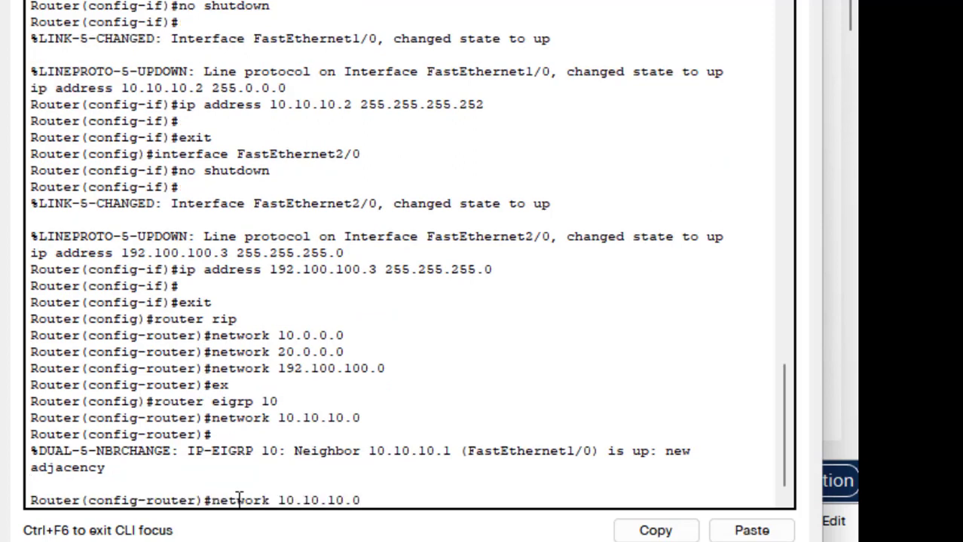
{"action": "key", "text": "Left"}
{"action": "key", "text": "Left"}
{"action": "key", "text": "Left"}
{"action": "key", "text": "BackSpace"}
{"action": "key", "text": "Left"}
{"action": "type", "text": "2"}
{"action": "key", "text": "Left"}
{"action": "key", "text": "Left"}
{"action": "key", "text": "Left"}
{"action": "key", "text": "BackSpace"}
{"action": "type", "text": "2"}
{"action": "key", "text": "Left"}
{"action": "key", "text": "Left"}
{"action": "key", "text": "Left"}
{"action": "key", "text": "BackSpace"}
{"action": "type", "text": "2"}
{"action": "key", "text": "Return"}
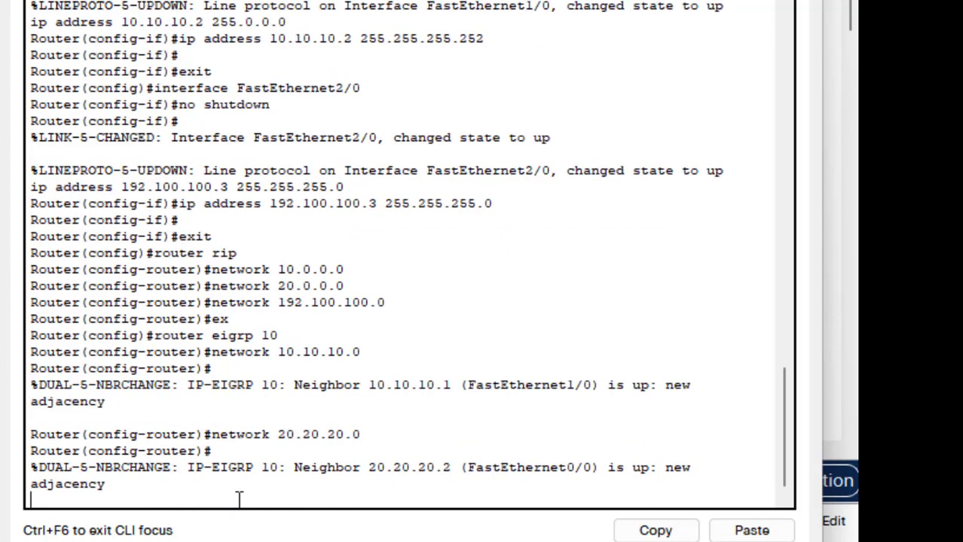
{"action": "key", "text": "Return"}
- Add network 192.100.100.0 to Router1's EIGRP 10 process and exit to global configuration mode
{"action": "key", "text": "Up"}
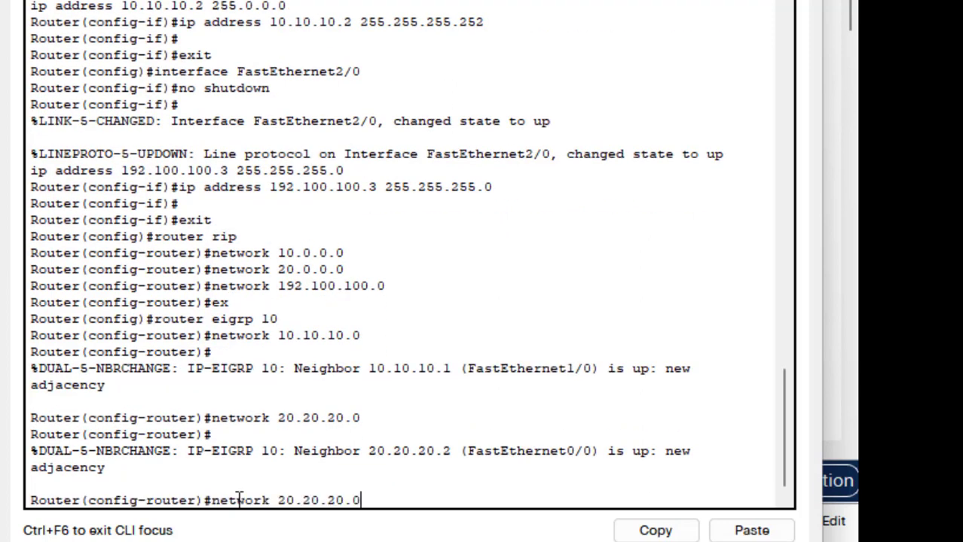
{"action": "key", "text": "Left"}
{"action": "key", "text": "Left"}
{"action": "key", "text": "Left"}
{"action": "key", "text": "BackSpace"}
{"action": "type", "text": "3"}
{"action": "key", "text": "Left"}
{"action": "key", "text": "Left"}
{"action": "key", "text": "BackSpace"}
{"action": "key", "text": "BackSpace"}
{"action": "key", "text": "BackSpace"}
{"action": "key", "text": "BackSpace"}
{"action": "key", "text": "BackSpace"}
{"action": "key", "text": "BackSpace"}
{"action": "key", "text": "BackSpace"}
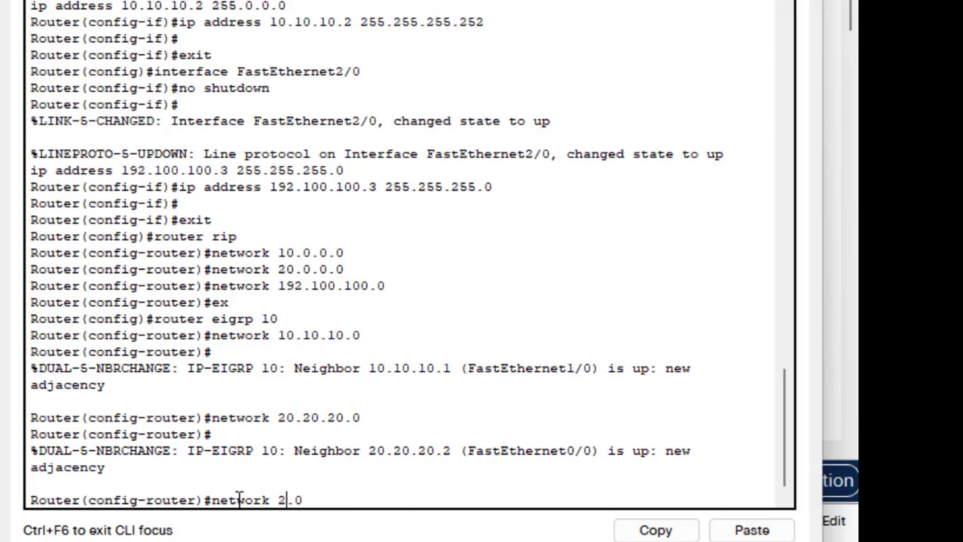
{"action": "key", "text": "BackSpace"}
{"action": "type", "text": "192.100"}
{"action": "type", "text": ".100.0"}
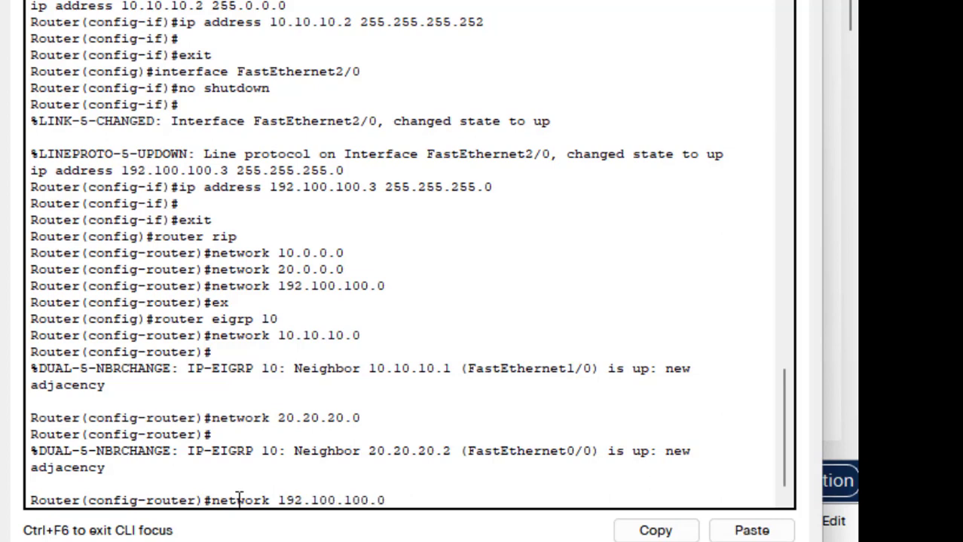
{"action": "key", "text": "Return"}
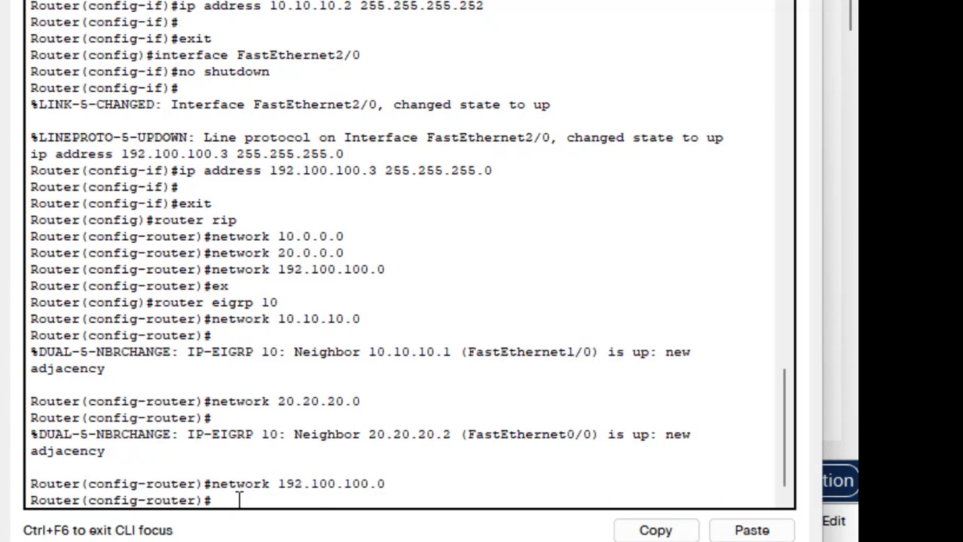
{"action": "type", "text": "ex"}
{"action": "key", "text": "Return"}
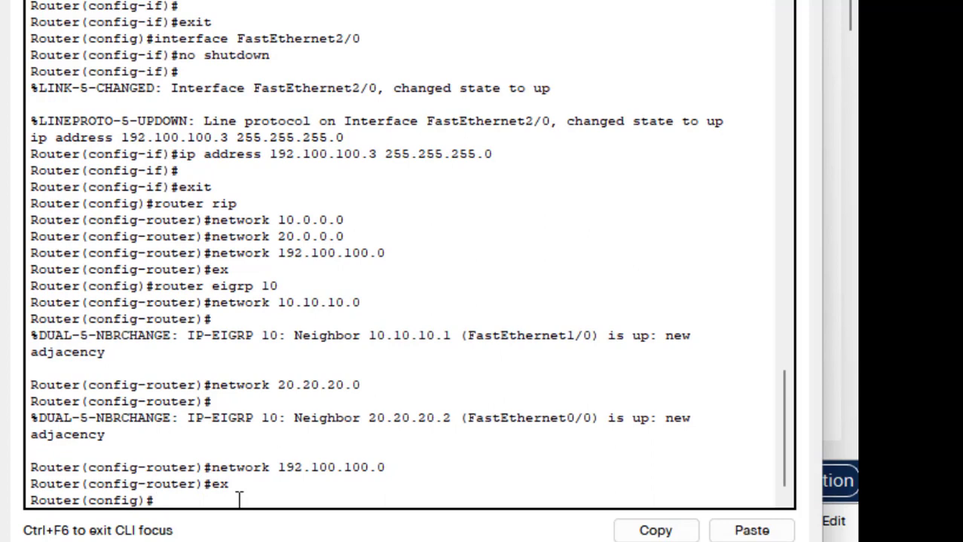
- Start OSPF process 10 on Router1 and add network 10.10.10.0 with wildcard mask 0.0.0.3 in area 0
{"action": "type", "text": "router ospf 10"}
{"action": "key", "text": "Return"}
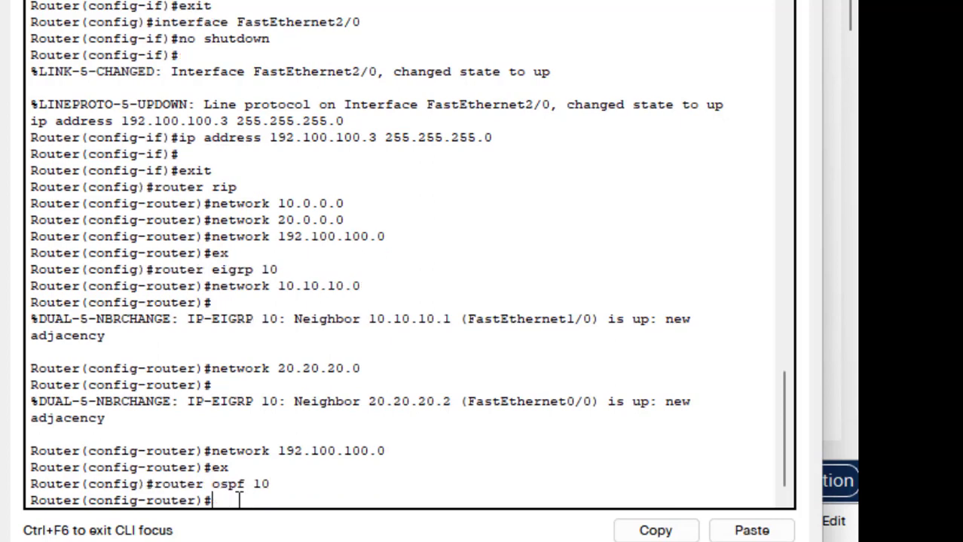
{"action": "type", "text": "network 1"}
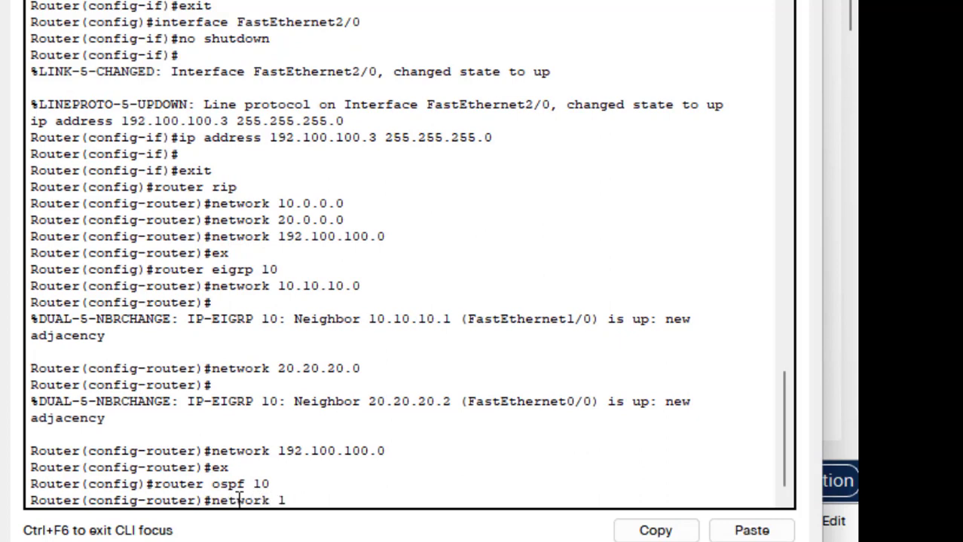
{"action": "type", "text": "0.10.10.0 0"}
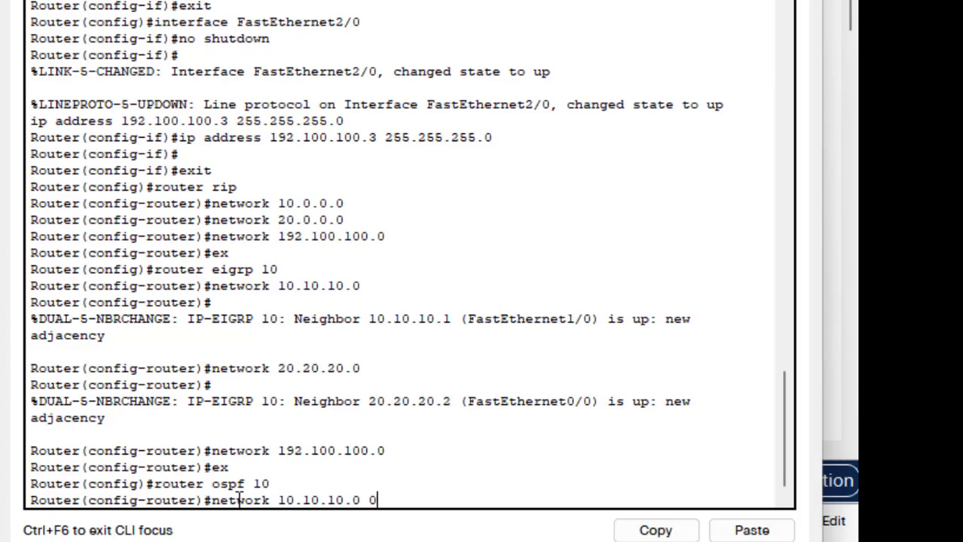
{"action": "type", "text": ".0.0.3 are"}
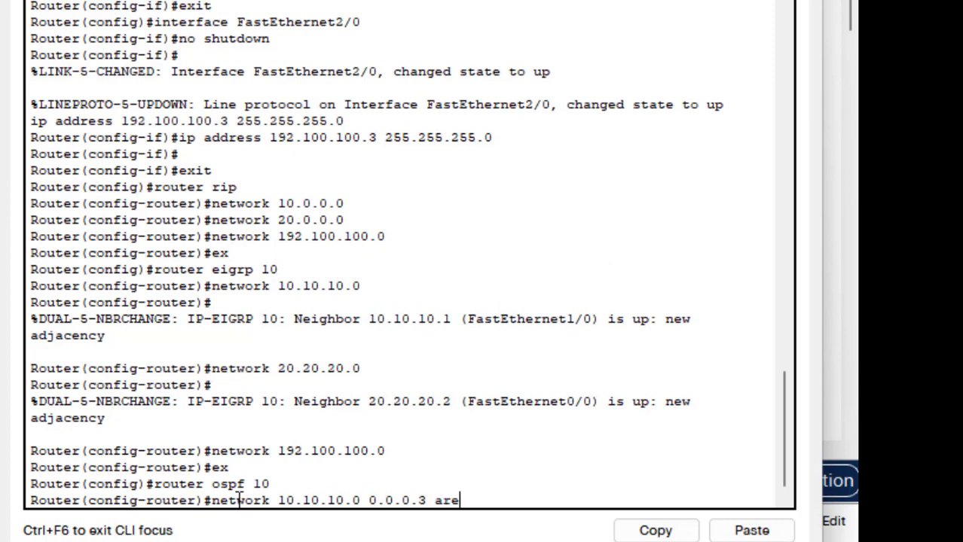
{"action": "type", "text": "a 0"}
{"action": "key", "text": "Return"}
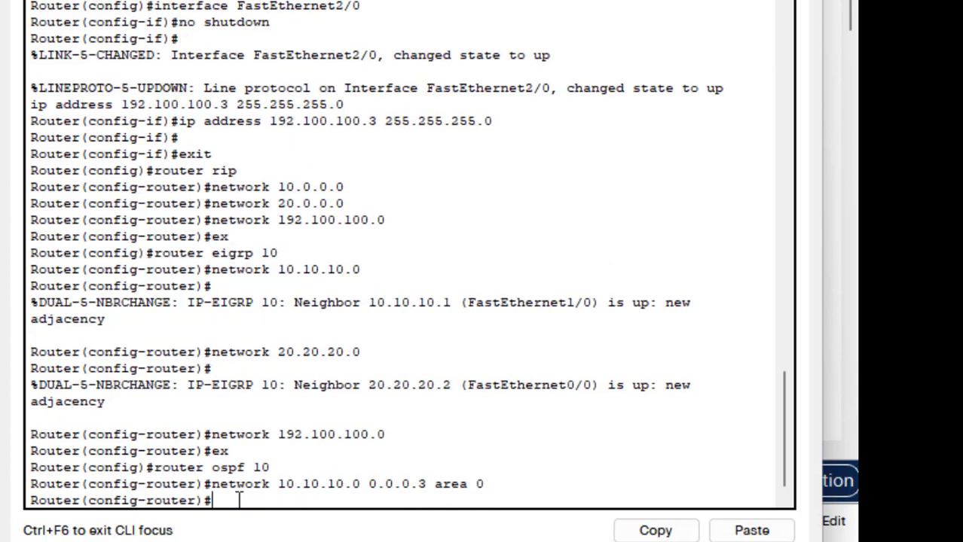
- Add network 10.10.20.0 with wildcard mask 0.0.0.3 in area 0 to Router1's OSPF 10 process
{"action": "key", "text": "Up"}
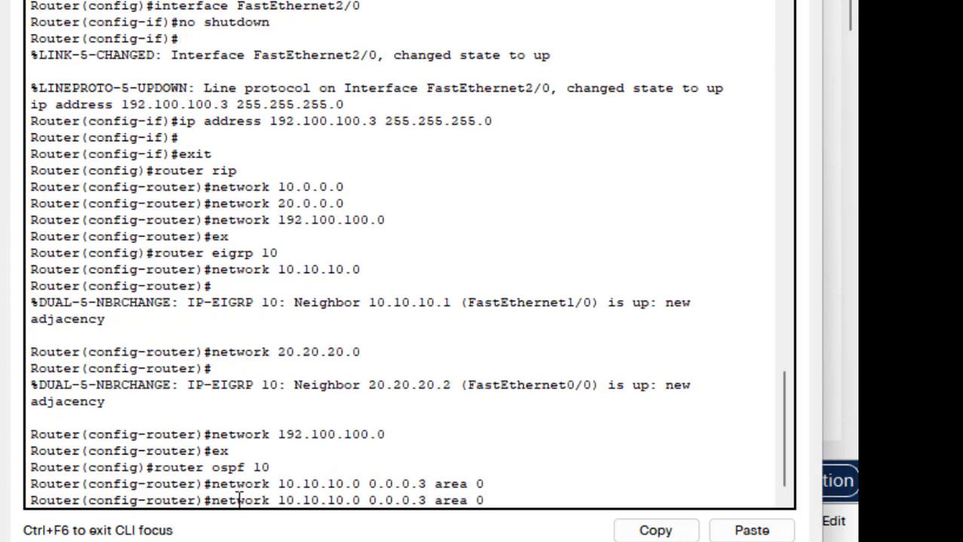
{"action": "key", "text": "Left"}
{"action": "key", "text": "Left"}
{"action": "key", "text": "Left"}
{"action": "key", "text": "Left"}
{"action": "key", "text": "Left"}
{"action": "key", "text": "Left"}
{"action": "key", "text": "Left"}
{"action": "key", "text": "Left"}
{"action": "key", "text": "Left"}
{"action": "key", "text": "Left"}
{"action": "key", "text": "Left"}
{"action": "key", "text": "Left"}
{"action": "key", "text": "Left"}
{"action": "key", "text": "Left"}
{"action": "key", "text": "Left"}
{"action": "key", "text": "Left"}
{"action": "key", "text": "BackSpace"}
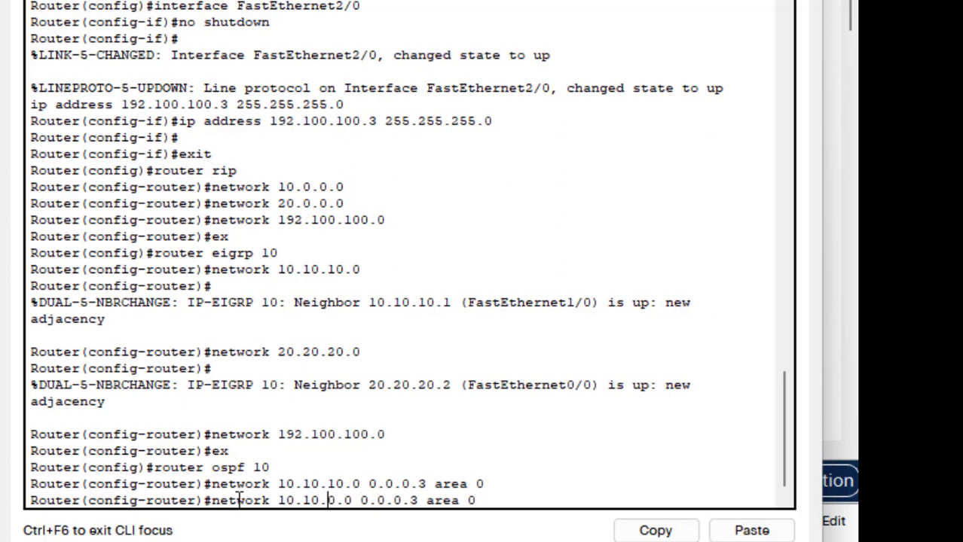
{"action": "type", "text": "2"}
{"action": "key", "text": "Return"}
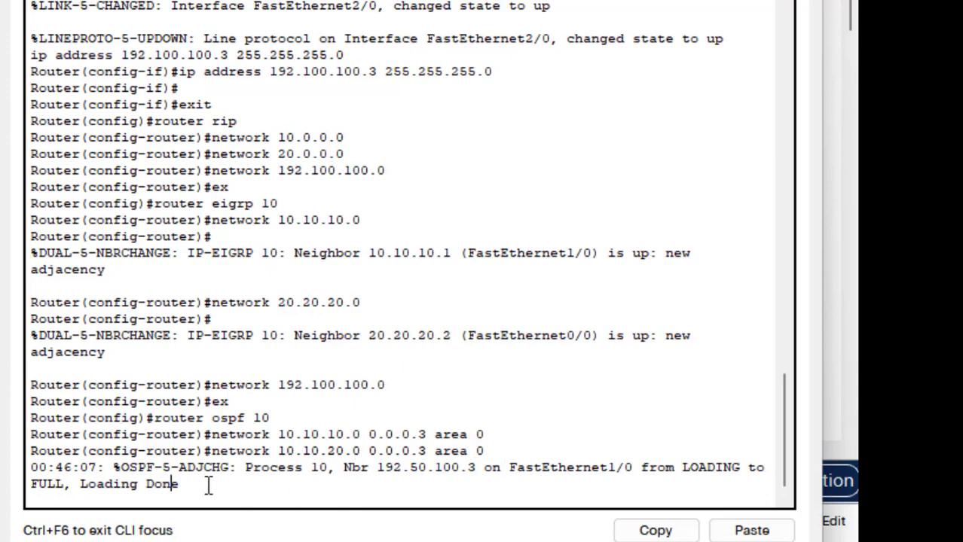
{"action": "key", "text": "Return"}
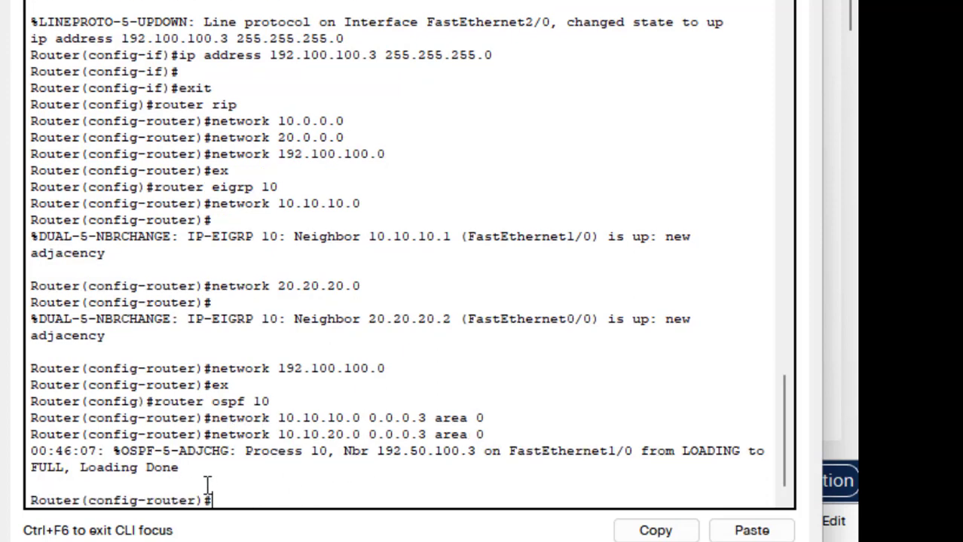
- Add network 20.20.20.0 with wildcard mask 0.0.0.3 in area 0 to Router1's OSPF 10 process
{"action": "key", "text": "Up"}
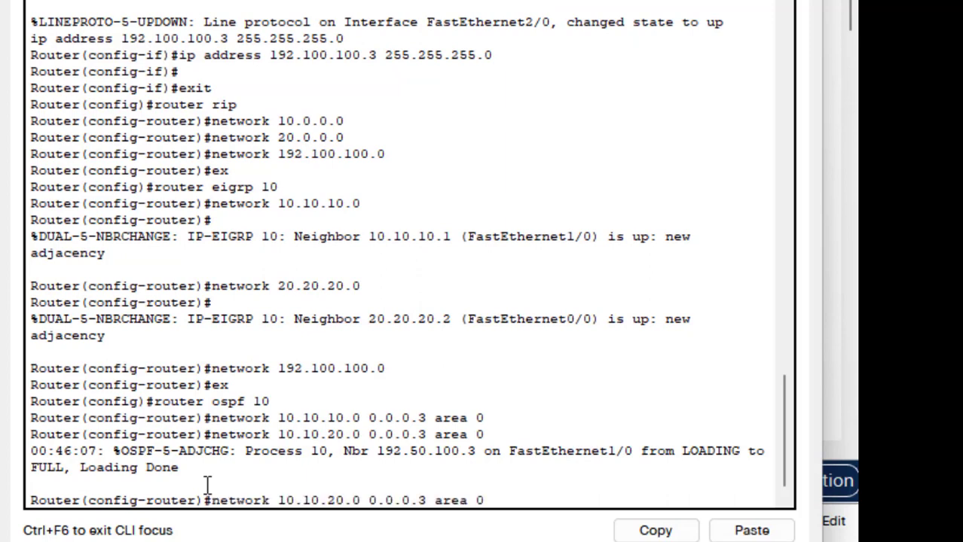
{"action": "key", "text": "Left"}
{"action": "key", "text": "Left"}
{"action": "key", "text": "Left"}
{"action": "key", "text": "Left"}
{"action": "key", "text": "Left"}
{"action": "key", "text": "Left"}
{"action": "key", "text": "Left"}
{"action": "key", "text": "Left"}
{"action": "key", "text": "Left"}
{"action": "key", "text": "Left"}
{"action": "key", "text": "Left"}
{"action": "key", "text": "Left"}
{"action": "key", "text": "Left"}
{"action": "key", "text": "BackSpace"}
{"action": "key", "text": "BackSpace"}
{"action": "type", "text": "20"}
{"action": "key", "text": "Left"}
{"action": "key", "text": "Left"}
{"action": "key", "text": "Left"}
{"action": "key", "text": "Left"}
{"action": "key", "text": "BackSpace"}
{"action": "type", "text": "2"}
{"action": "key", "text": "Return"}
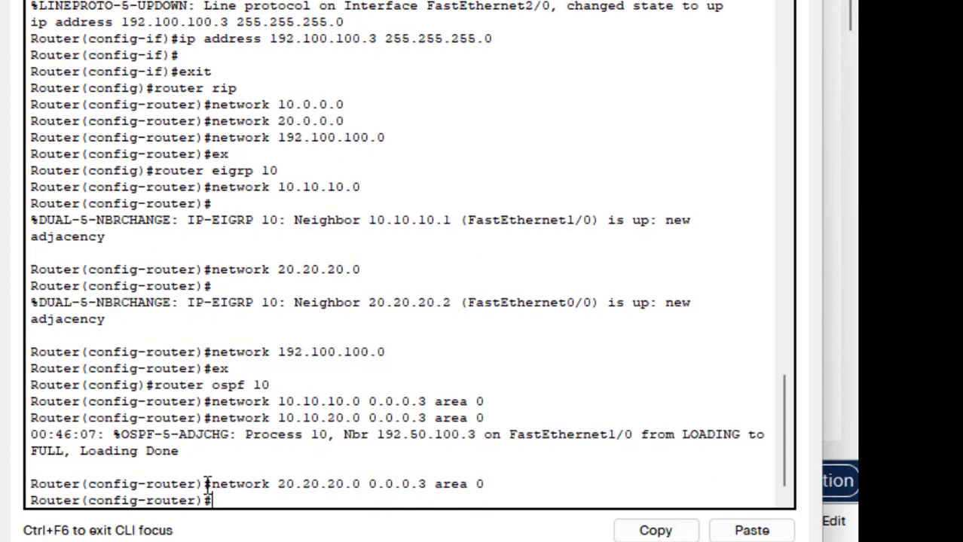
{"action": "key", "text": "Return"}
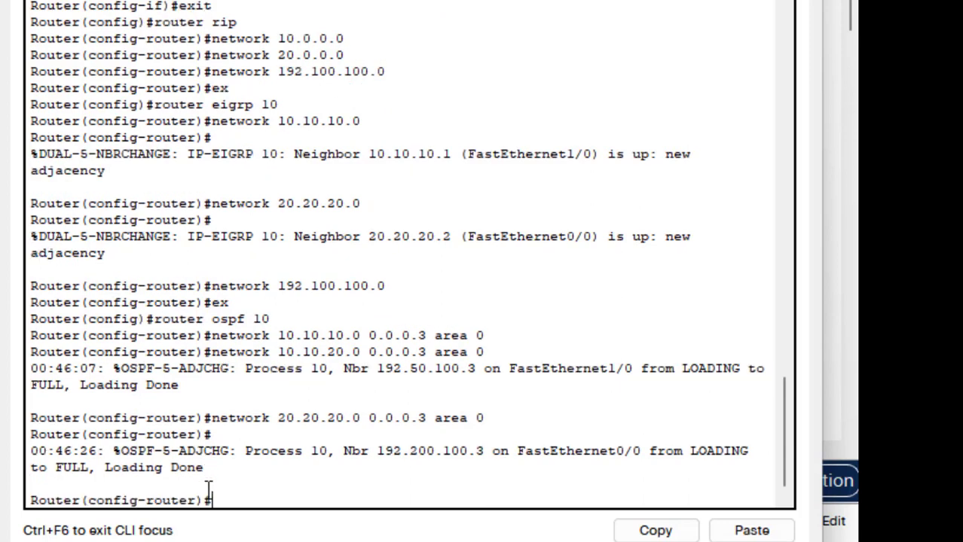
- Add network 192.100.100.0 with wildcard mask 0.0.0.31 in area 0 to OSPF 10 and exit to global configuration mode
{"action": "key", "text": "Up"}
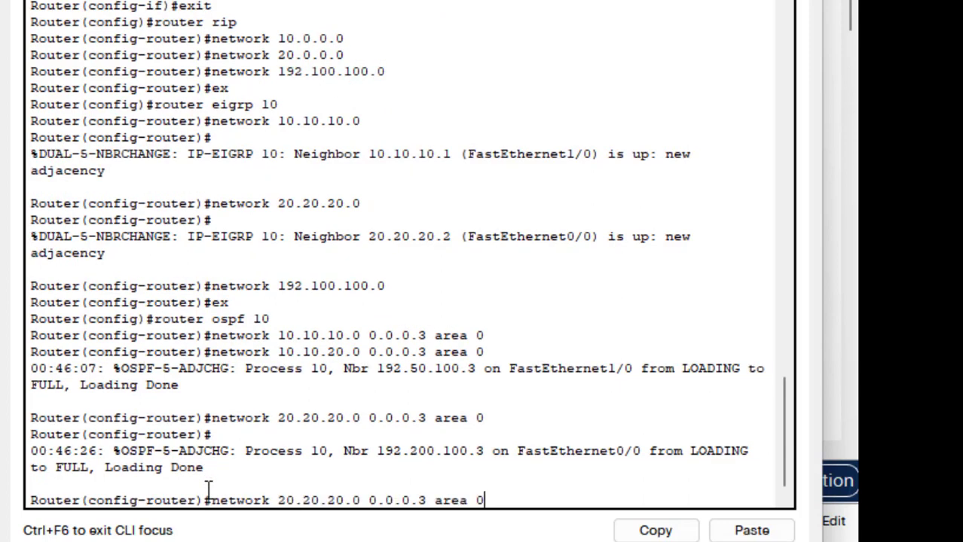
{"action": "key", "text": "Left"}
{"action": "key", "text": "Left"}
{"action": "key", "text": "Left"}
{"action": "key", "text": "Left"}
{"action": "key", "text": "Left"}
{"action": "key", "text": "Left"}
{"action": "key", "text": "Left"}
{"action": "type", "text": "1"}
{"action": "key", "text": "Left"}
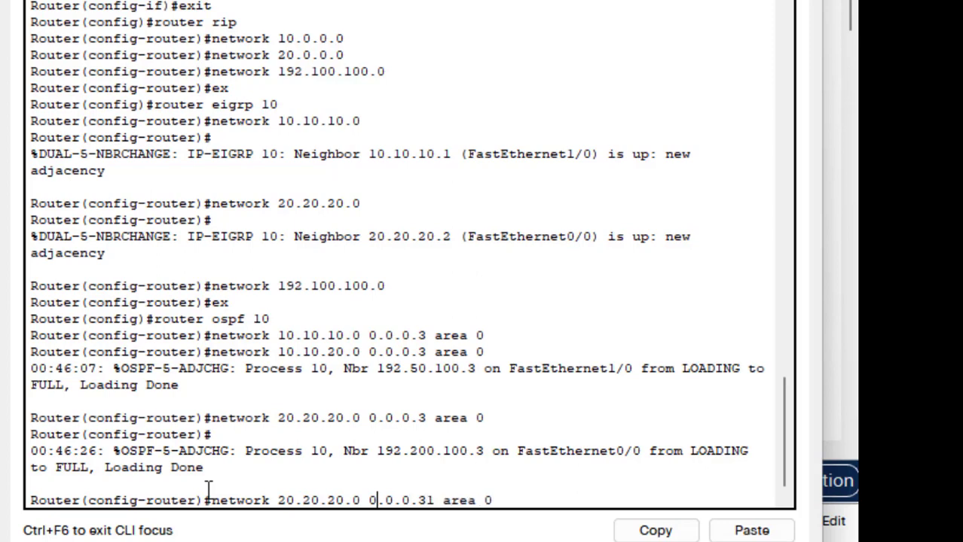
{"action": "key", "text": "Left"}
{"action": "key", "text": "Left"}
{"action": "key", "text": "BackSpace"}
{"action": "key", "text": "BackSpace"}
{"action": "key", "text": "BackSpace"}
{"action": "key", "text": "BackSpace"}
{"action": "key", "text": "BackSpace"}
{"action": "key", "text": "BackSpace"}
{"action": "key", "text": "BackSpace"}
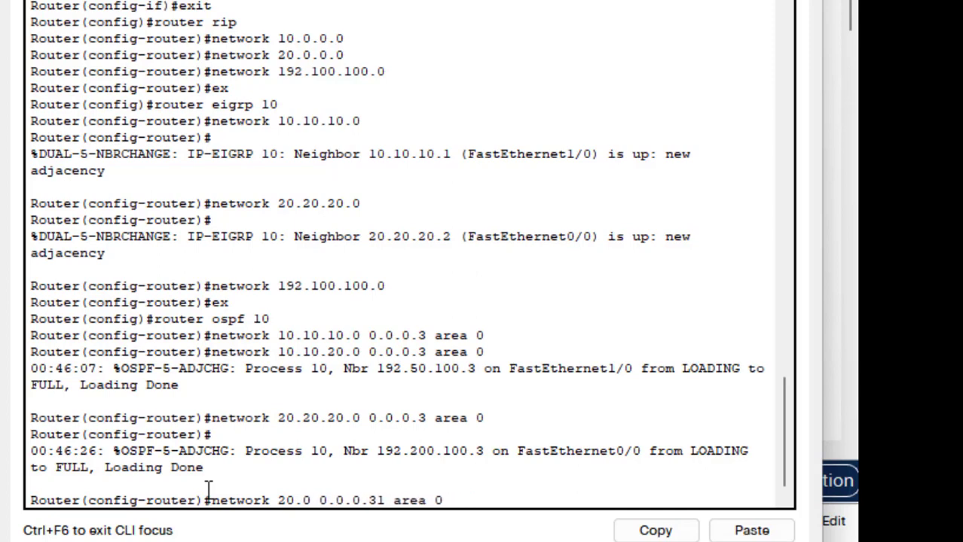
{"action": "key", "text": "BackSpace"}
{"action": "type", "text": "192.1"}
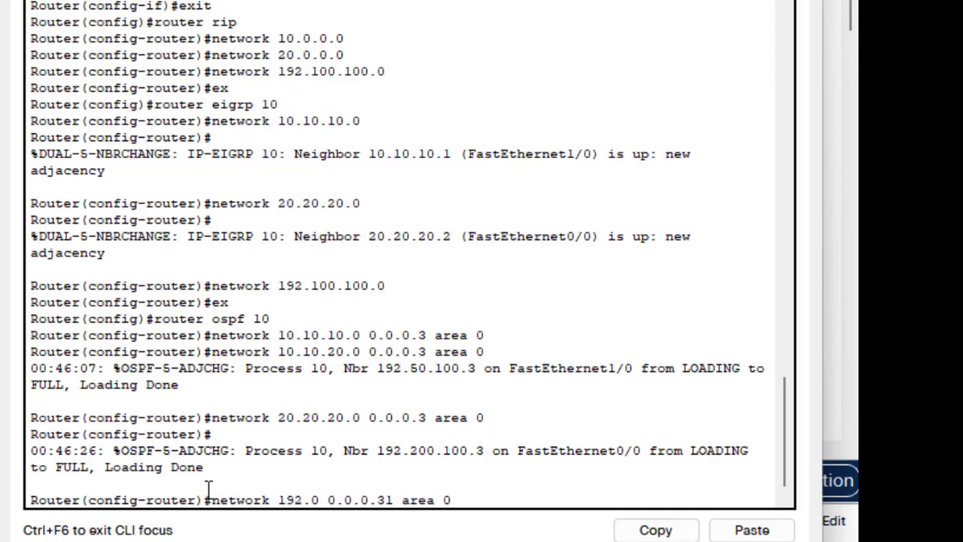
{"action": "type", "text": "00.100."}
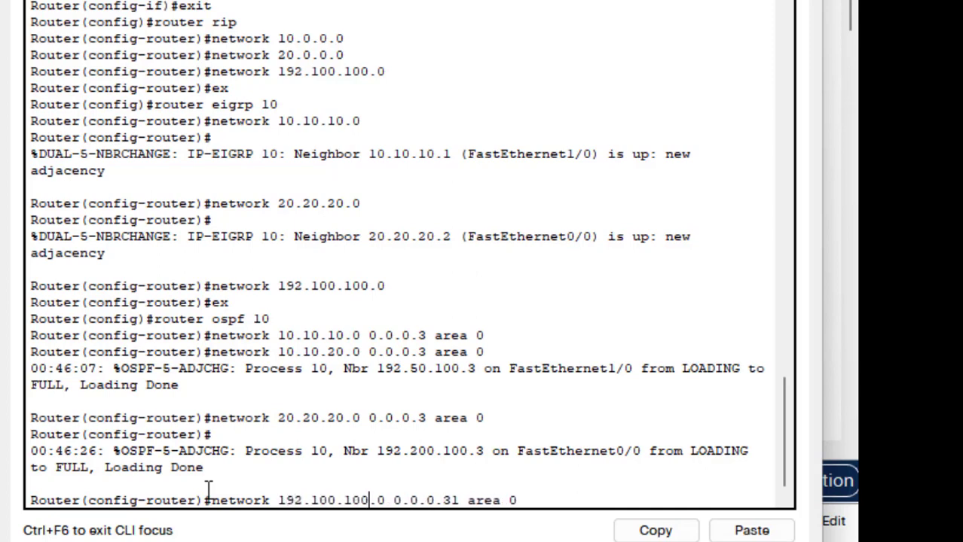
{"action": "key", "text": "Return"}
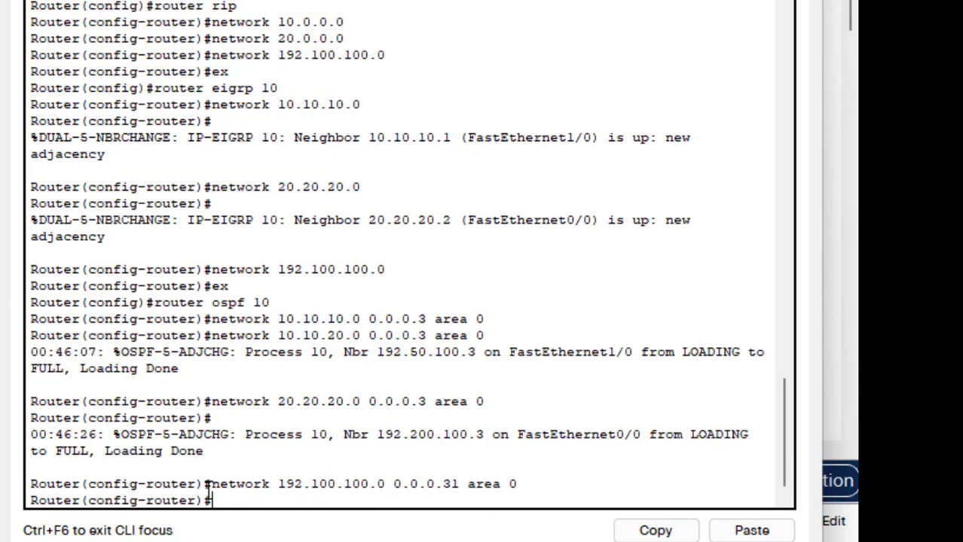
{"action": "type", "text": "ex"}
{"action": "key", "text": "Return"}
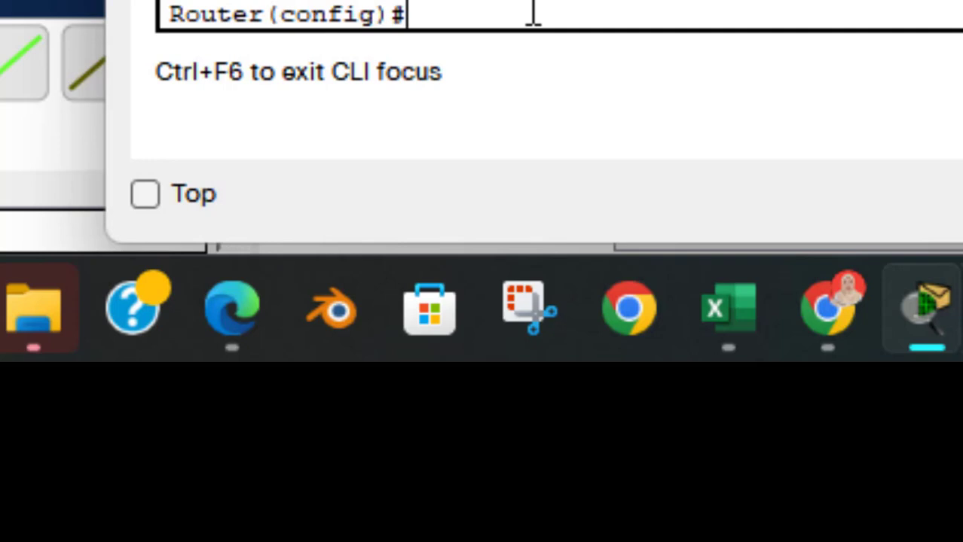
- Re-enter OSPF process 10 on Router1 and redistribute BGP 200 into it with the subnets option
{"action": "type", "text": "rou"}
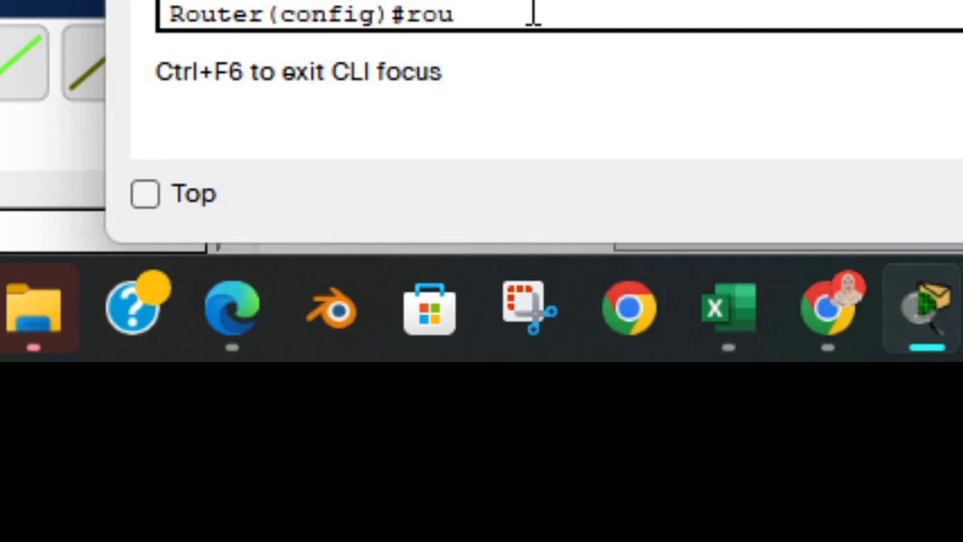
{"action": "type", "text": "ter o"}
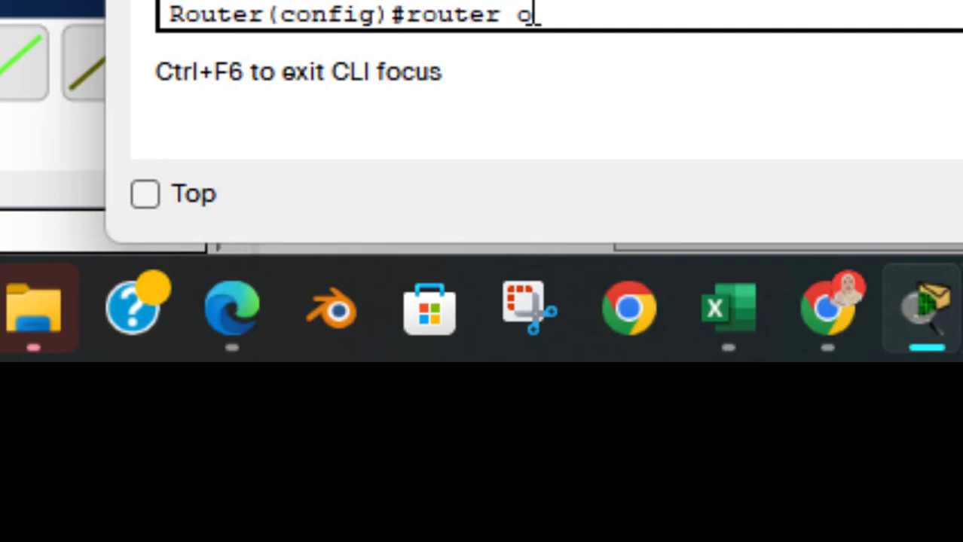
{"action": "type", "text": "spf 10"}
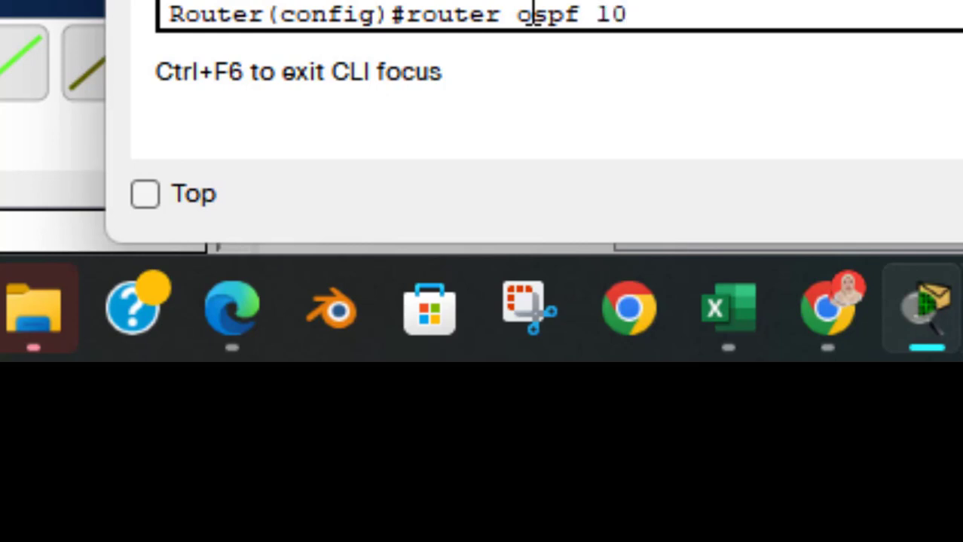
{"action": "key", "text": "Return"}
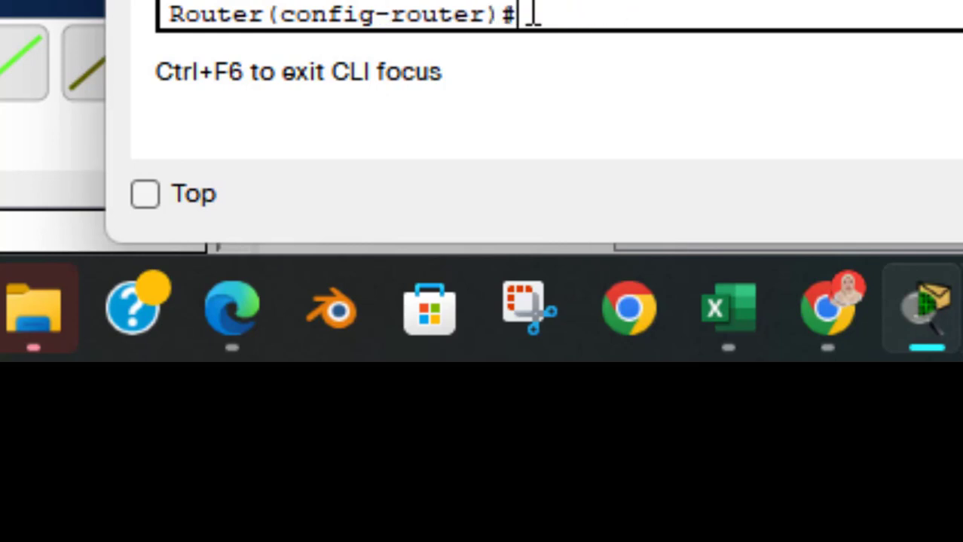
{"action": "type", "text": "redistribute"}
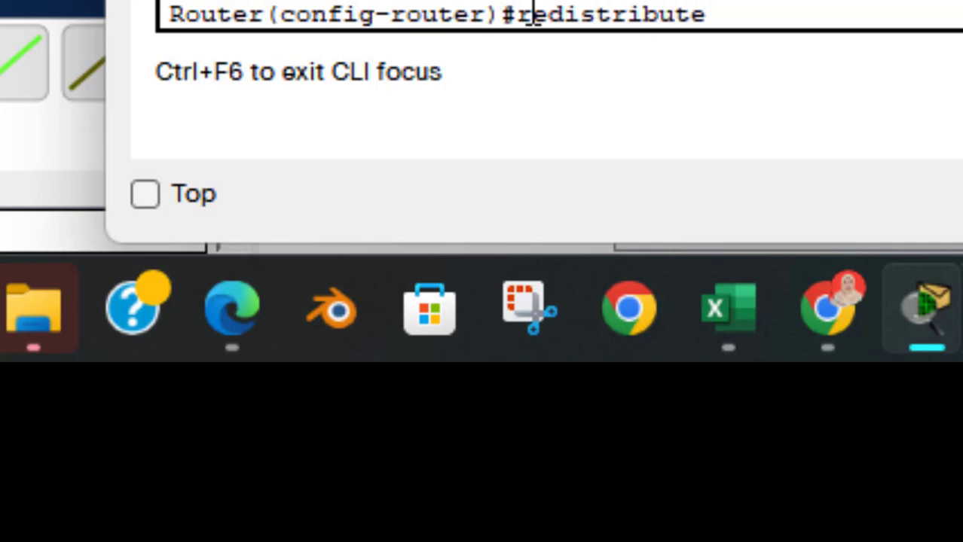
{"action": "type", "text": " bgp 200"}
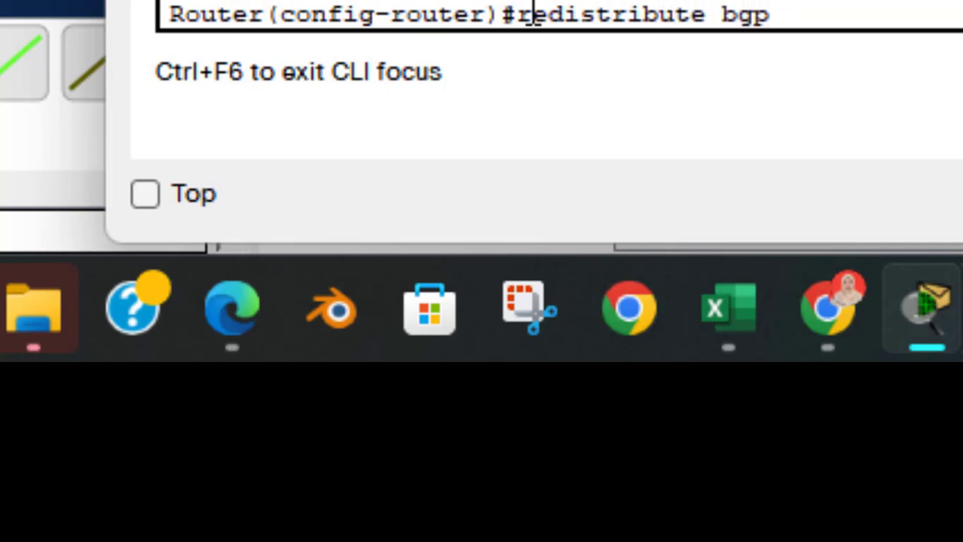
{"action": "type", "text": " subnets"}
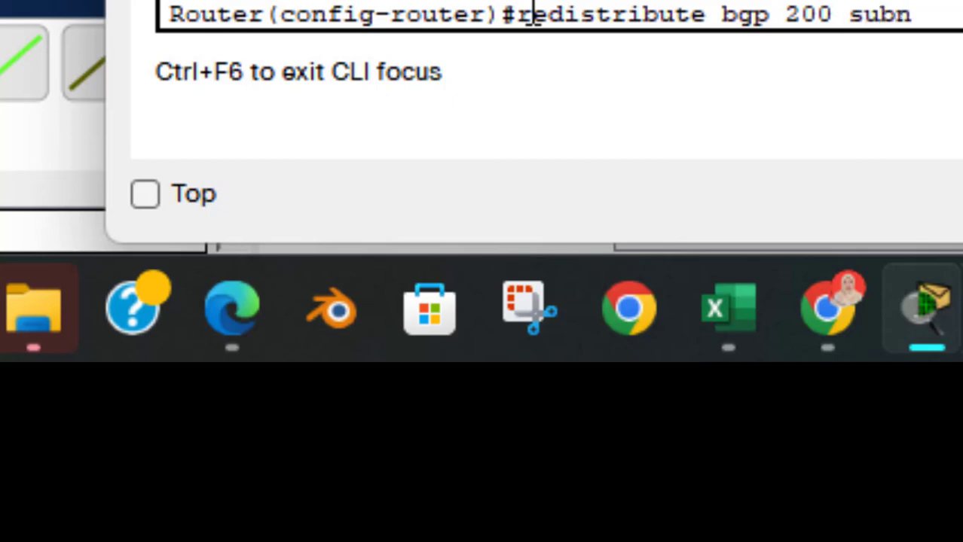
{"action": "key", "text": "Return"}
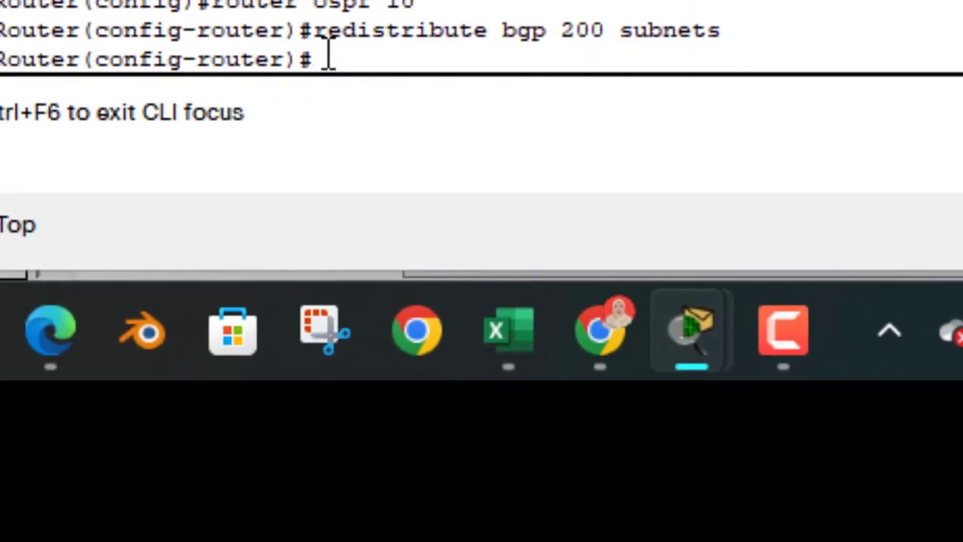
- Leave OSPF configuration and start BGP on Router1 with autonomous system number 200
{"action": "type", "text": "ex"}
{"action": "key", "text": "Return"}
{"action": "type", "text": "route"}
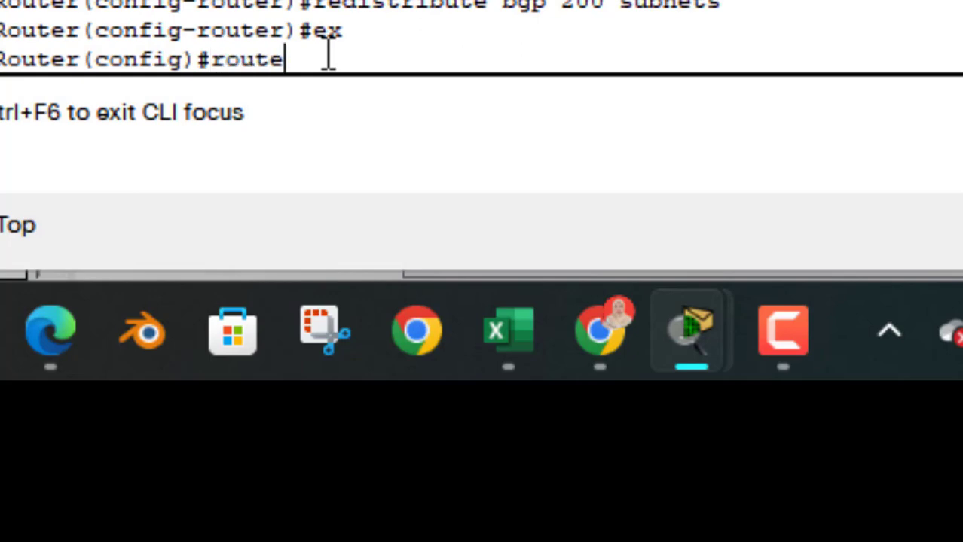
{"action": "type", "text": "r bgp 200"}
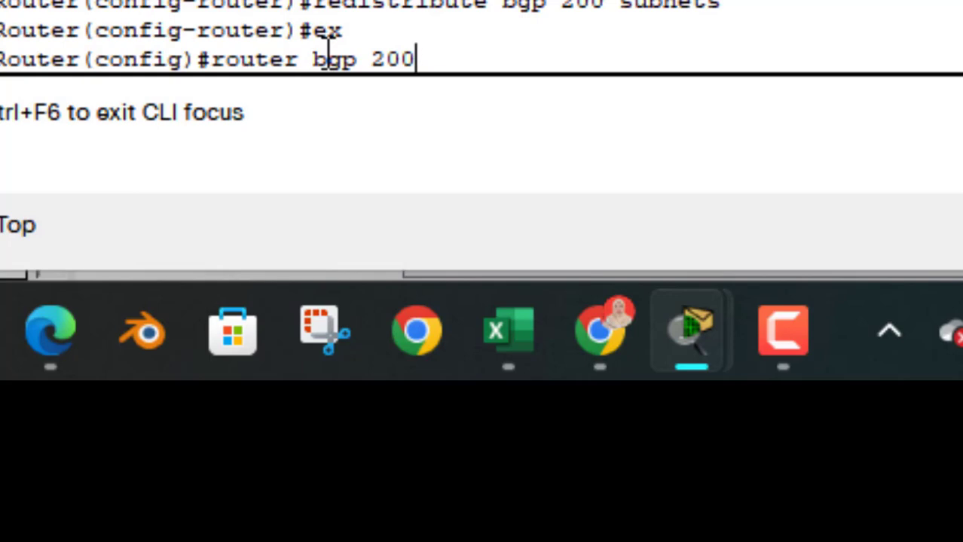
{"action": "key", "text": "Return"}
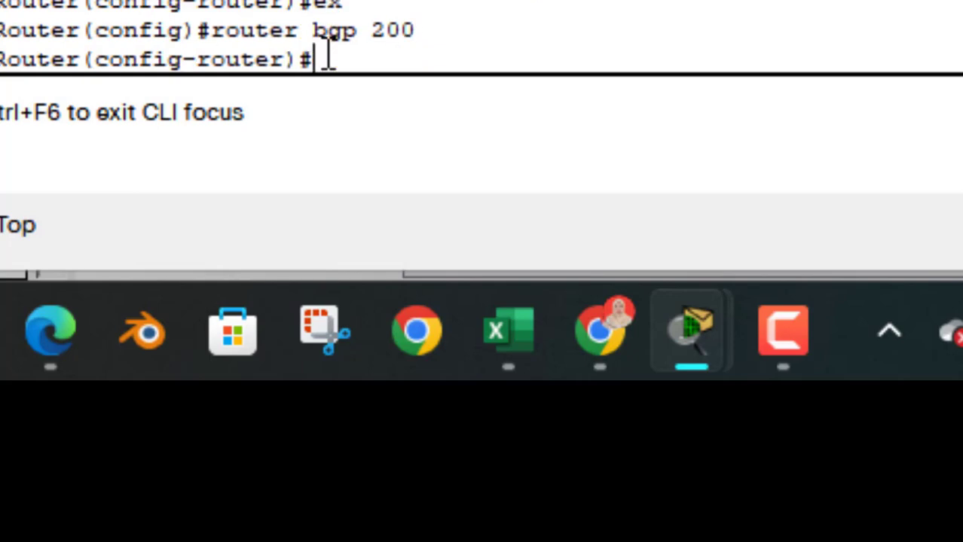
- Define BGP neighbor 10.10.10.1 with remote AS 100 in Router1's BGP 200 process
{"action": "type", "text": "neighbo"}
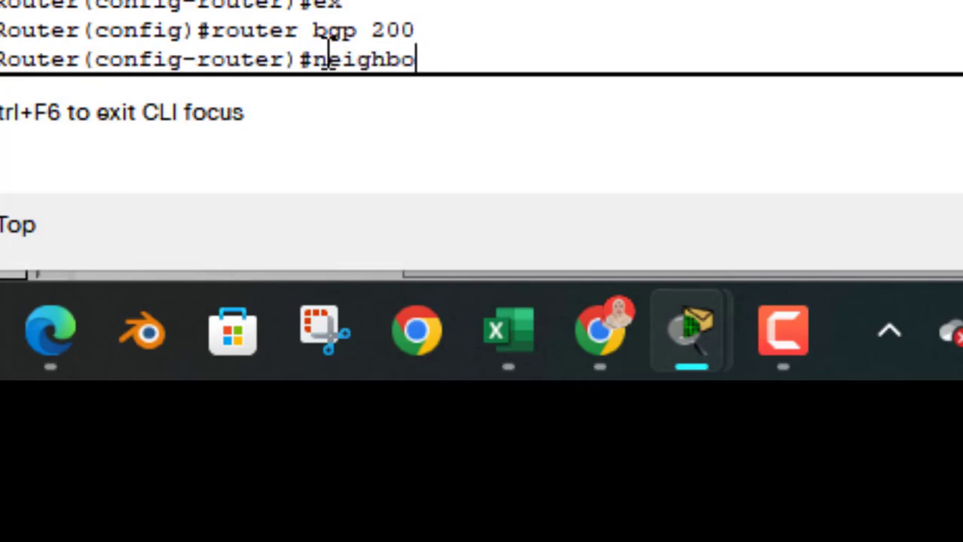
{"action": "type", "text": "r 10.10"}
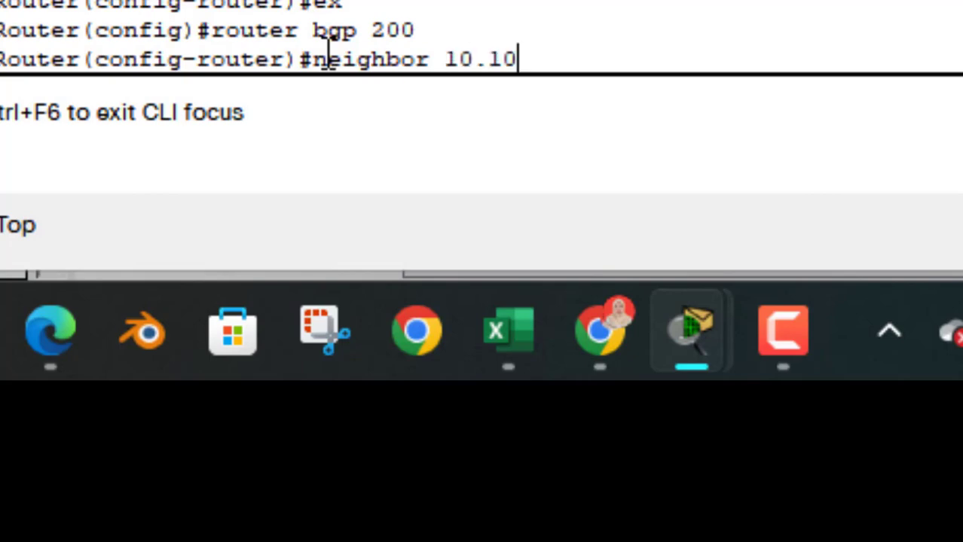
{"action": "type", "text": ".10."}
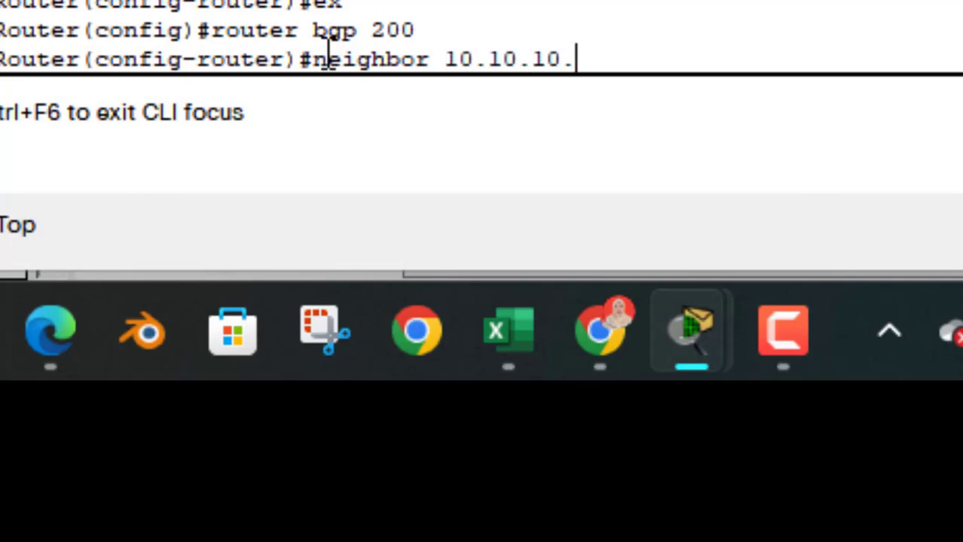
{"action": "type", "text": "1 re"}
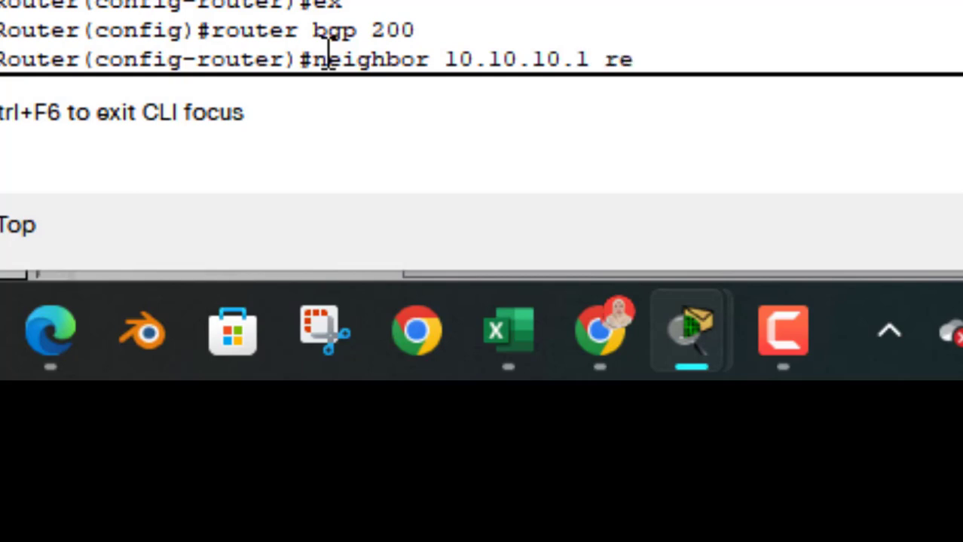
{"action": "type", "text": "mote0"}
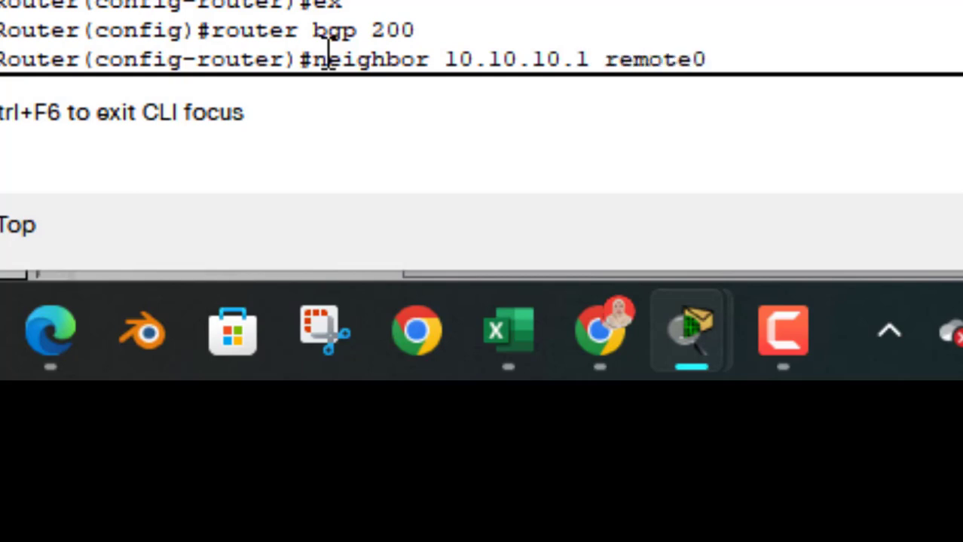
{"action": "key", "text": "BackSpace"}
{"action": "type", "text": "-as"}
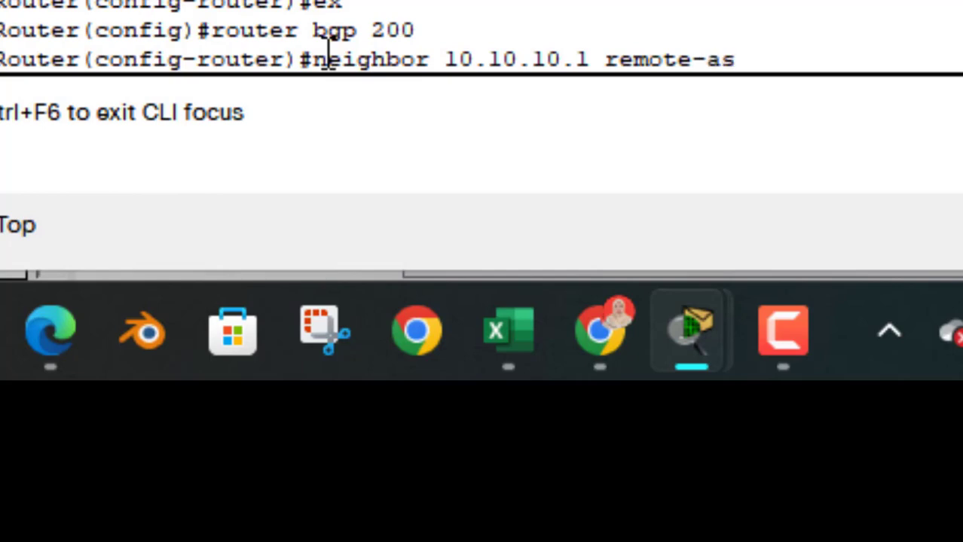
{"action": "type", "text": " 100"}
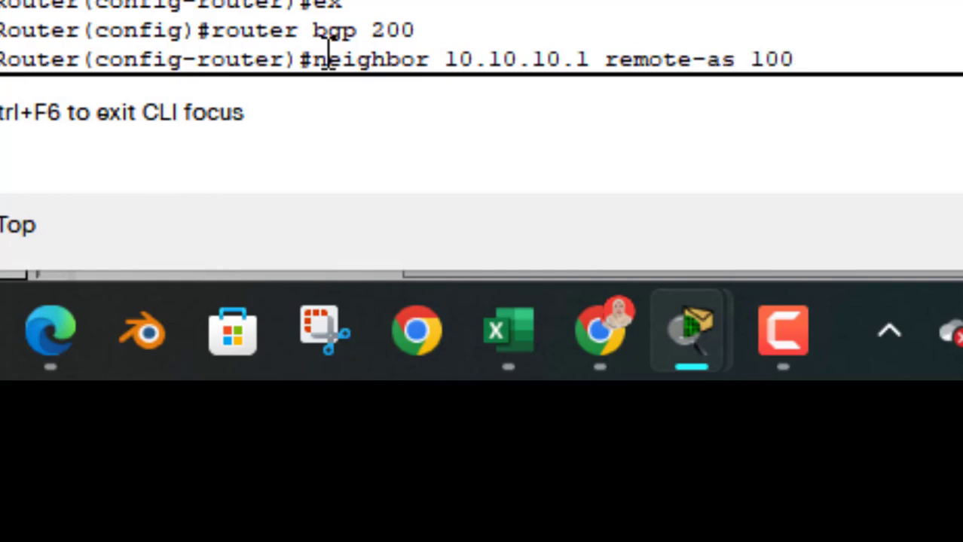
{"action": "key", "text": "Return"}
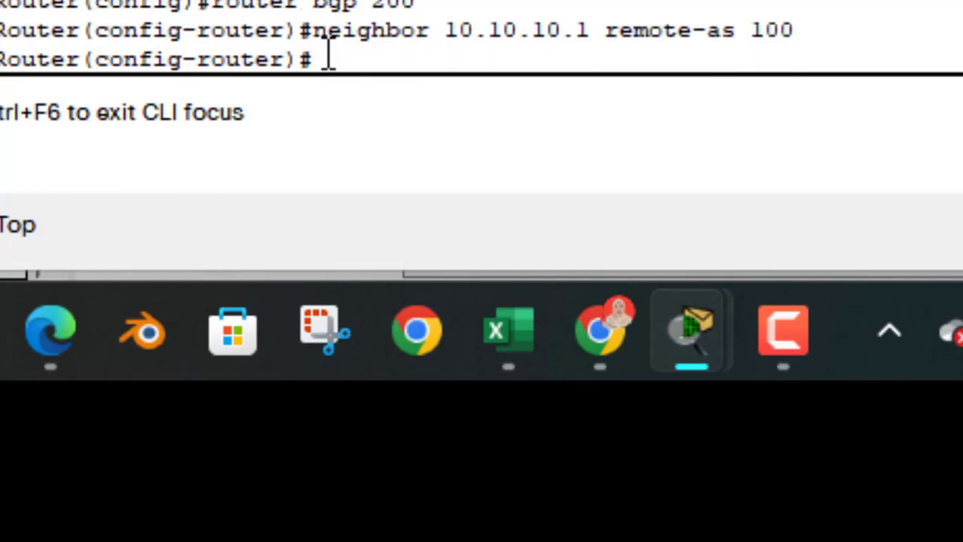
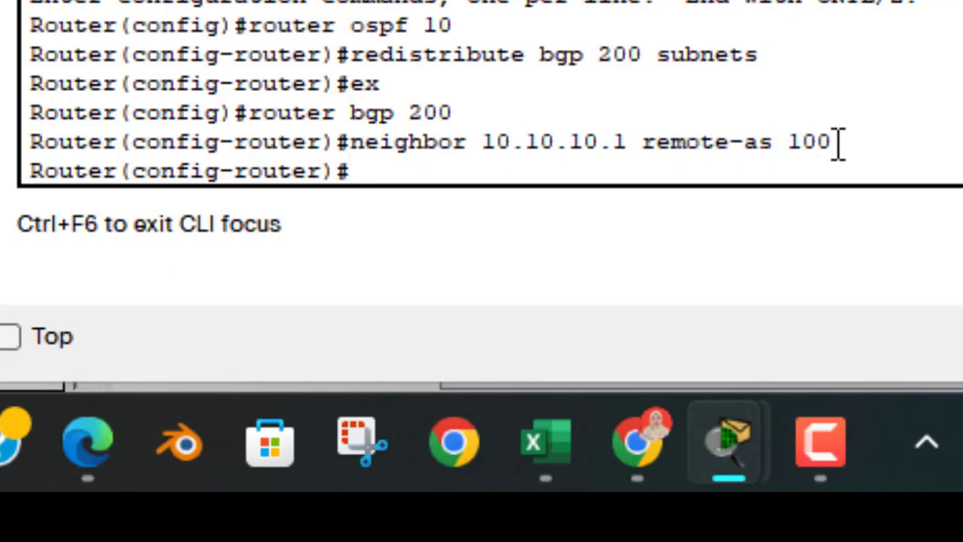
- Define BGP neighbor 20.20.20.2 with remote AS 300 in Router1's BGP 200 process
{"action": "key", "text": "Up"}
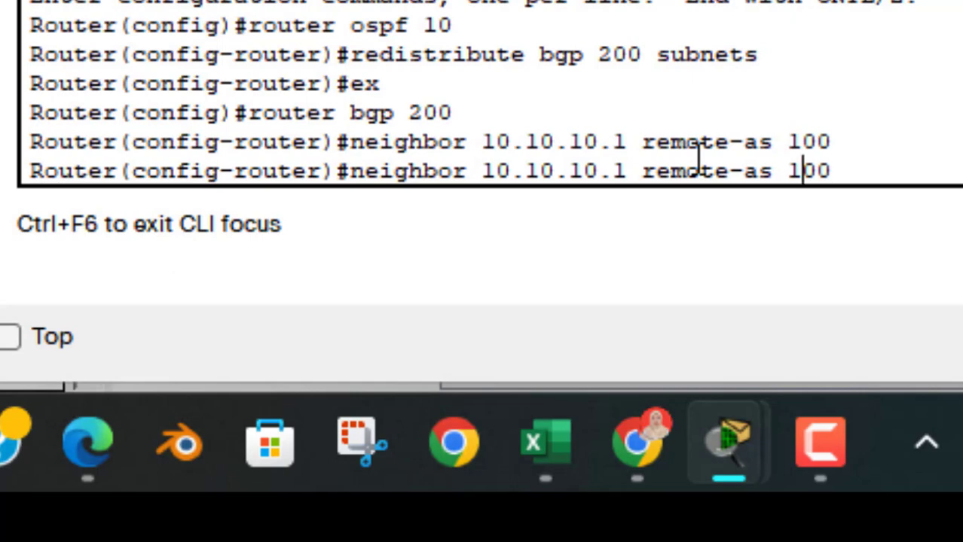
{"action": "key", "text": "BackSpace"}
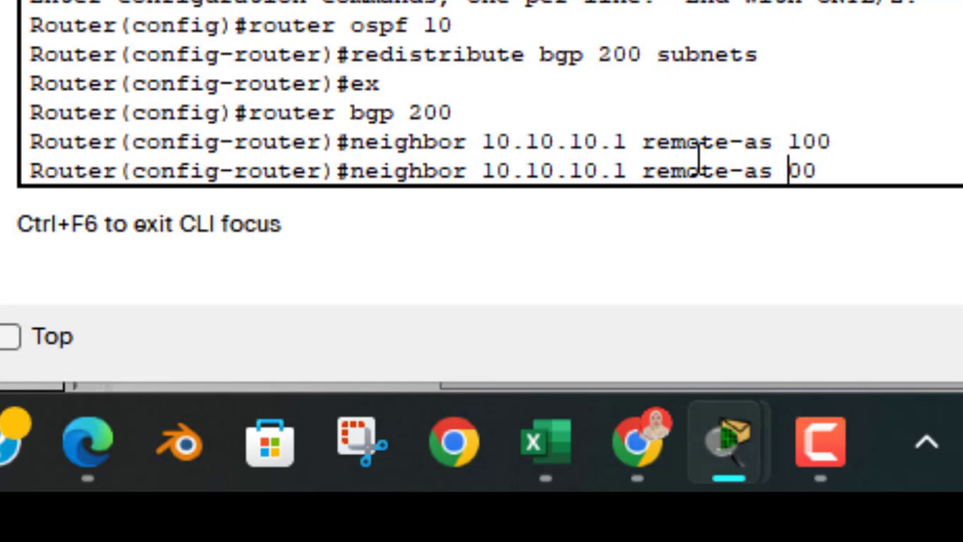
{"action": "type", "text": "3"}
{"action": "key", "text": "Left"}
{"action": "key", "text": "Left"}
{"action": "key", "text": "Left"}
{"action": "key", "text": "Left"}
{"action": "key", "text": "Left"}
{"action": "key", "text": "Left"}
{"action": "key", "text": "Left"}
{"action": "key", "text": "Left"}
{"action": "key", "text": "Left"}
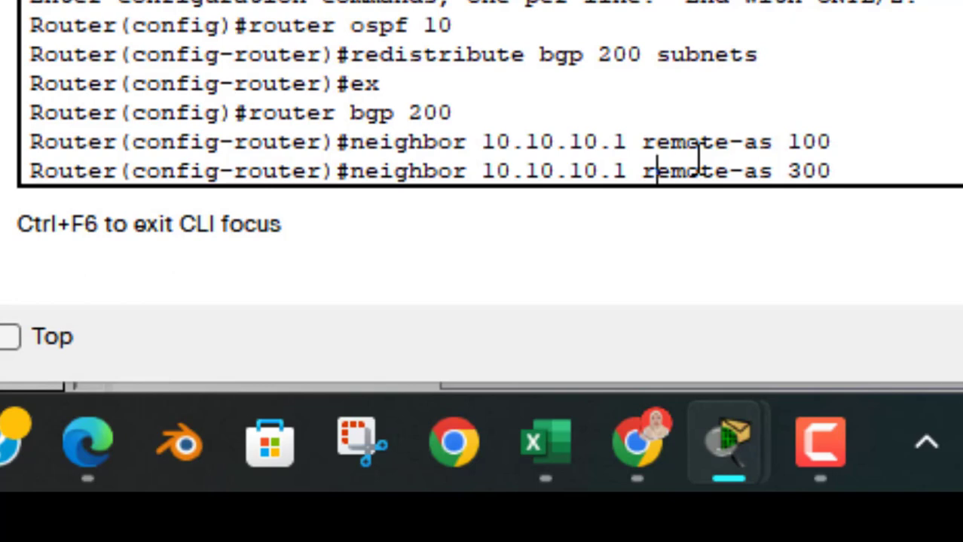
{"action": "key", "text": "BackSpace"}
{"action": "key", "text": "BackSpace"}
{"action": "key", "text": "BackSpace"}
{"action": "key", "text": "BackSpace"}
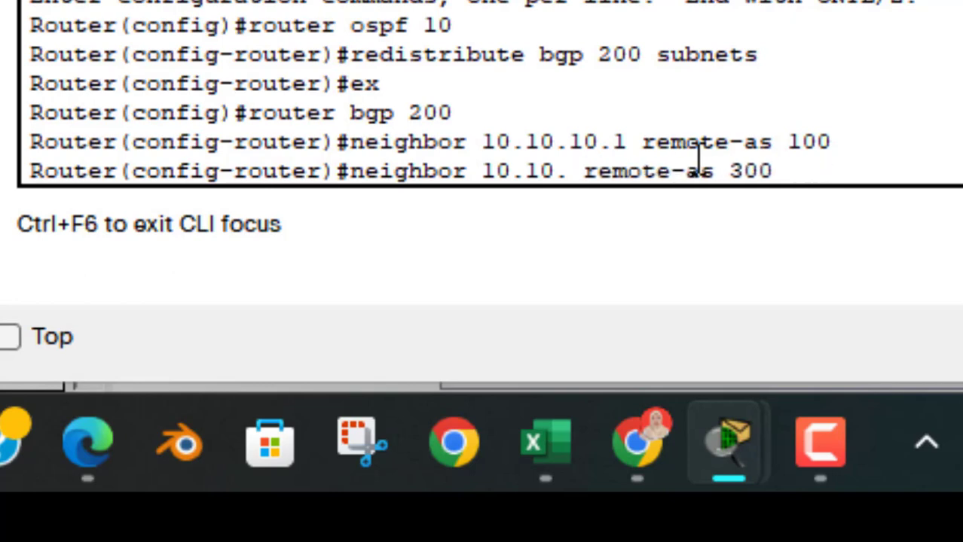
{"action": "key", "text": "BackSpace"}
{"action": "key", "text": "BackSpace"}
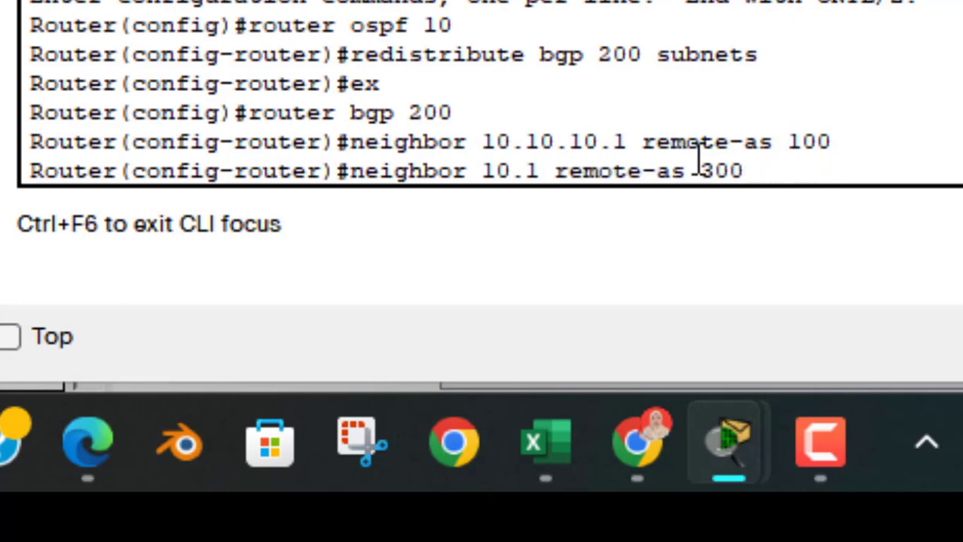
{"action": "key", "text": "BackSpace"}
{"action": "key", "text": "BackSpace"}
{"action": "key", "text": "BackSpace"}
{"action": "key", "text": "BackSpace"}
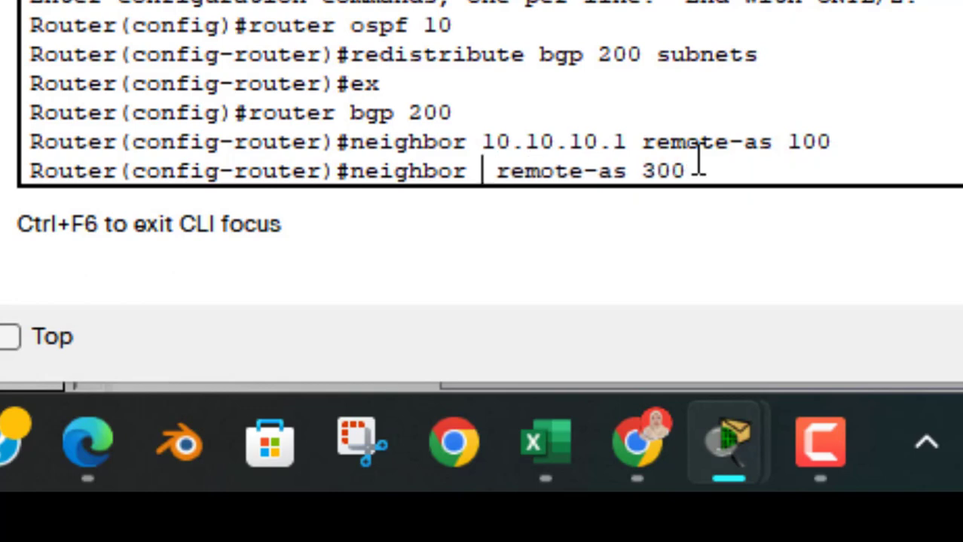
{"action": "type", "text": "20.20.20."}
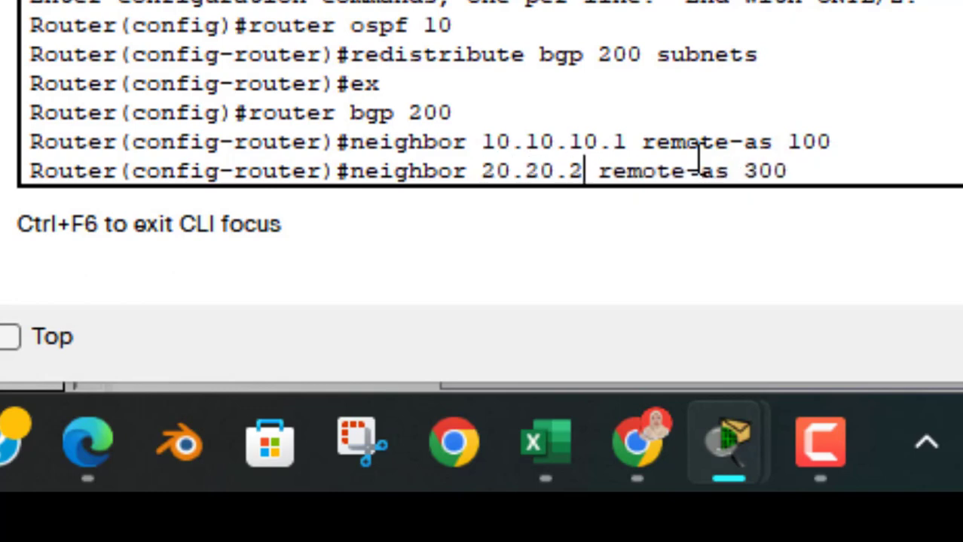
{"action": "type", "text": "2"}
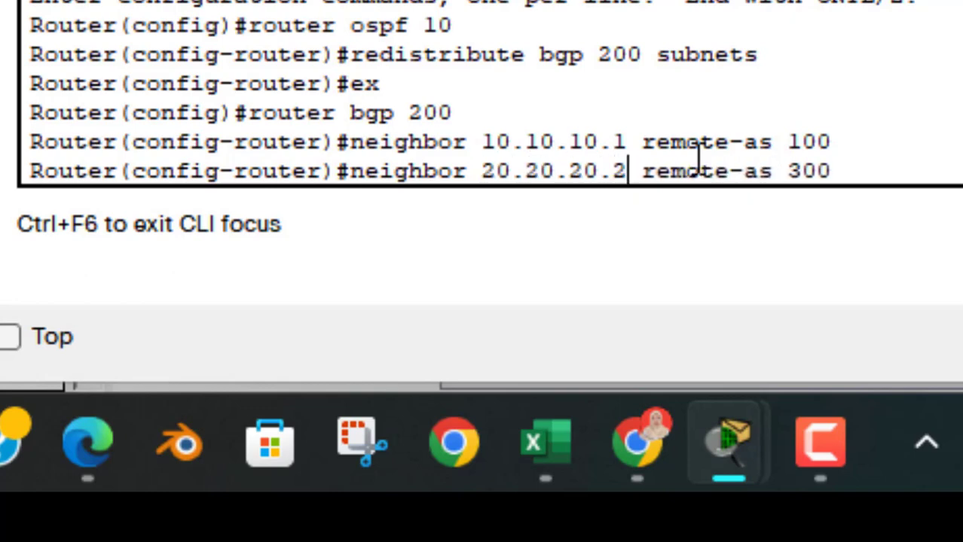
{"action": "key", "text": "Return"}
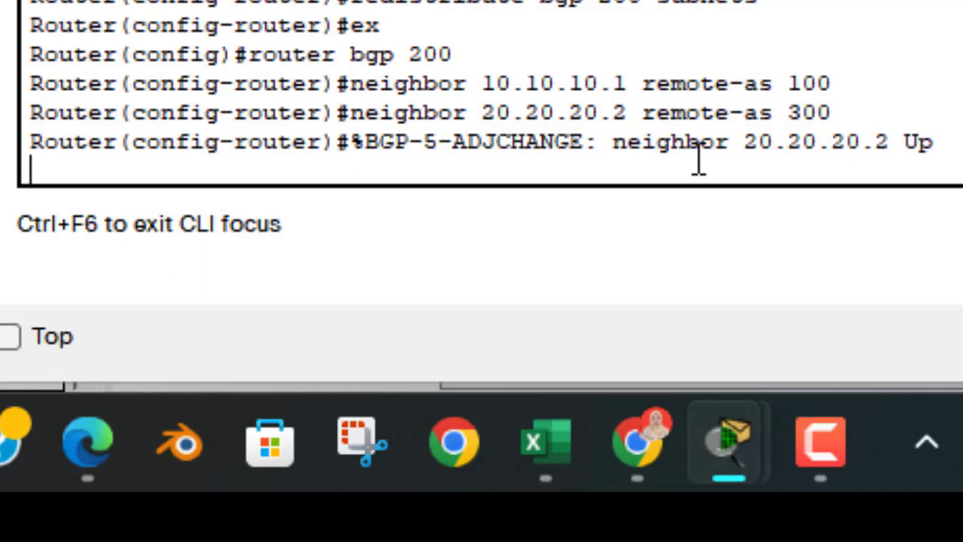
{"action": "key", "text": "Return"}
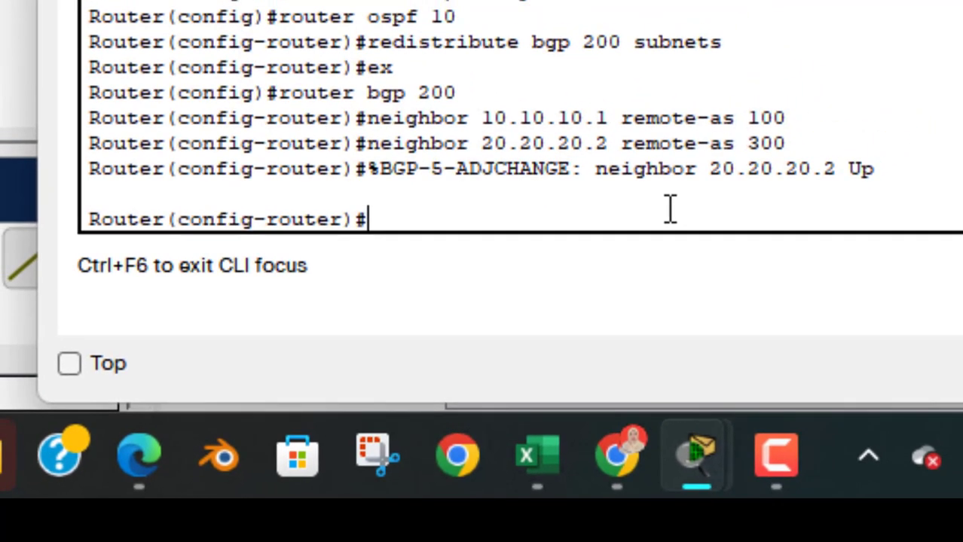
- Advertise network 10.10.10.0 with mask 255.255.255.252 in Router1's BGP 200 process
{"action": "type", "text": "route"}
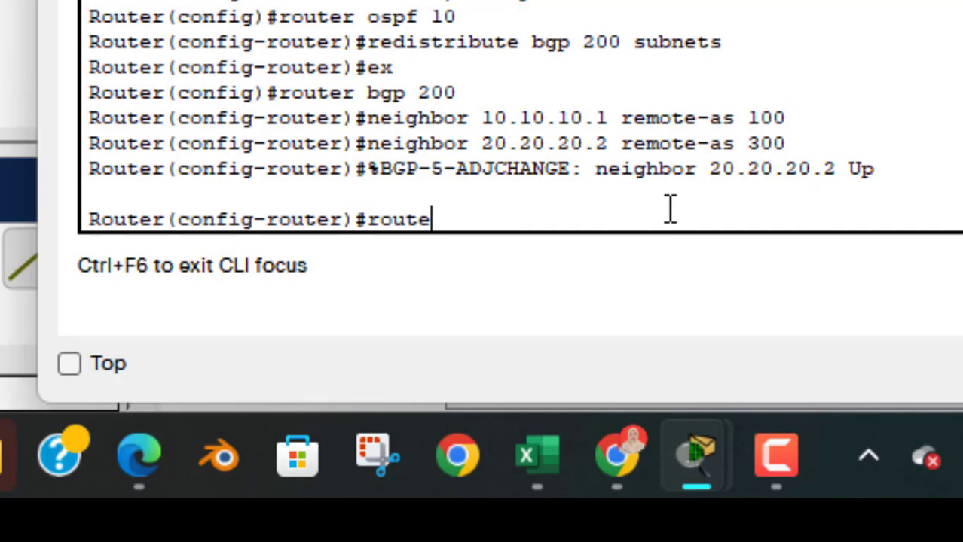
{"action": "key", "text": "BackSpace"}
{"action": "key", "text": "BackSpace"}
{"action": "key", "text": "BackSpace"}
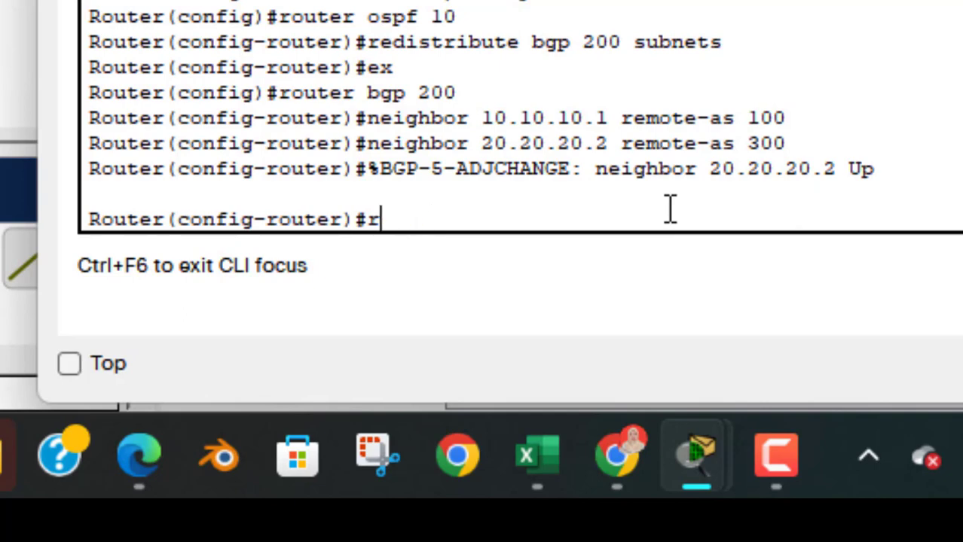
{"action": "key", "text": "BackSpace"}
{"action": "type", "text": "netw"}
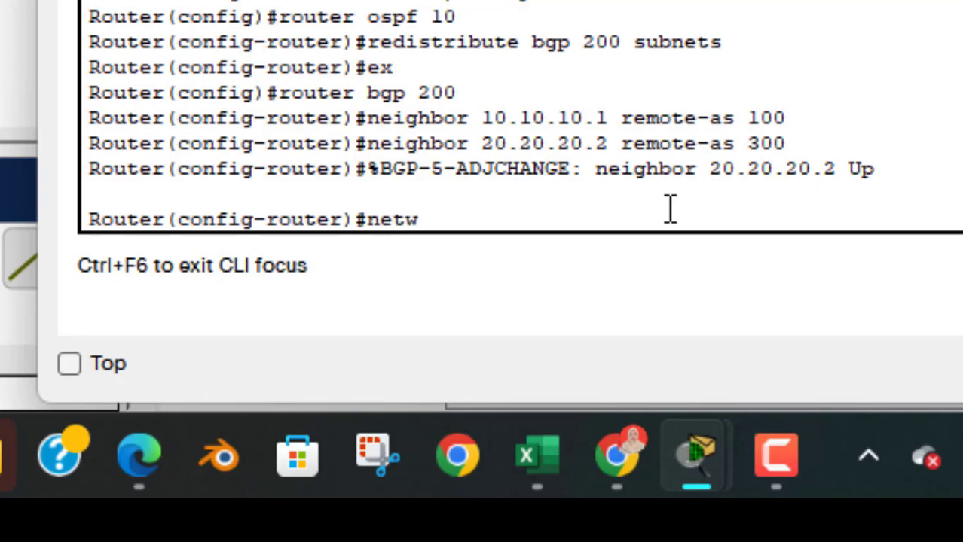
{"action": "type", "text": "ork 10.10"}
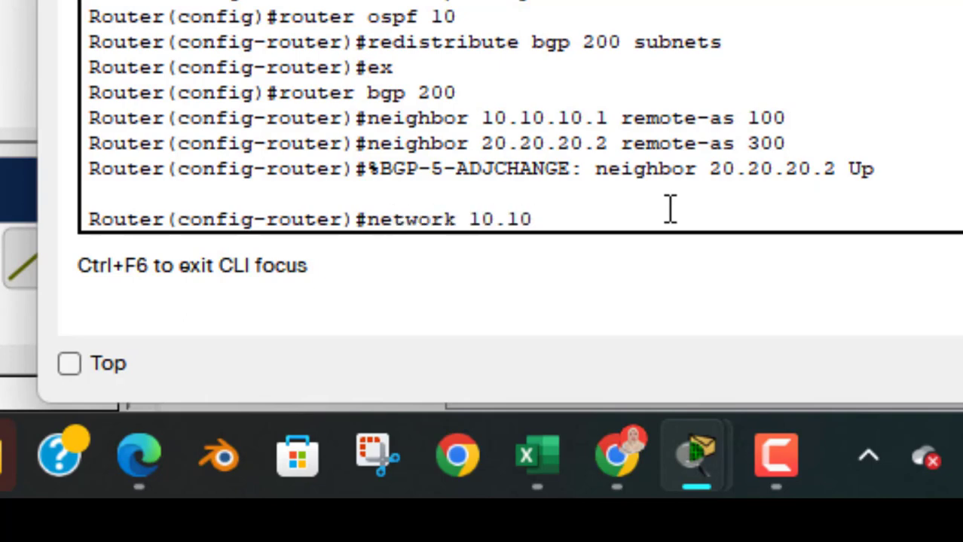
{"action": "type", "text": ".10.0 mask 255"}
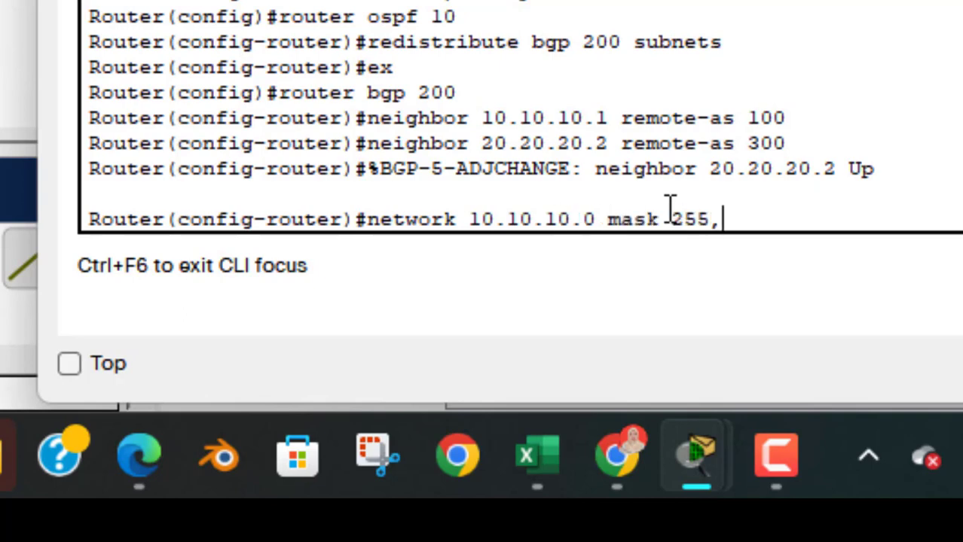
{"action": "type", "text": ".25"}
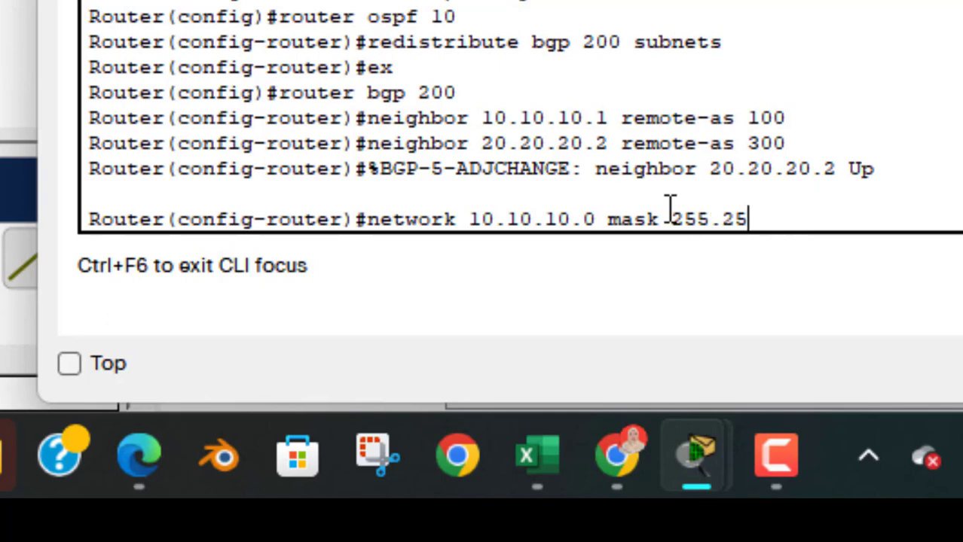
{"action": "type", "text": "5.255.252"}
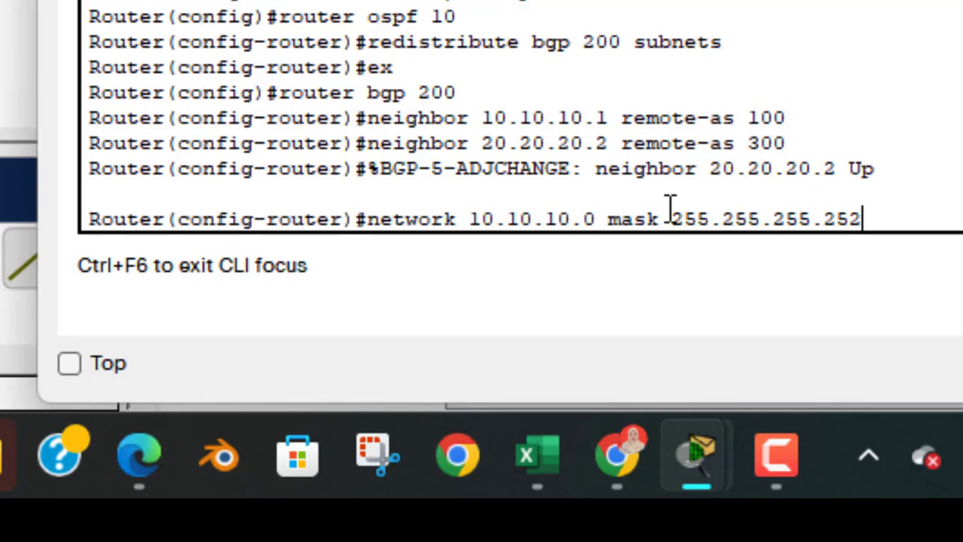
{"action": "key", "text": "Return"}
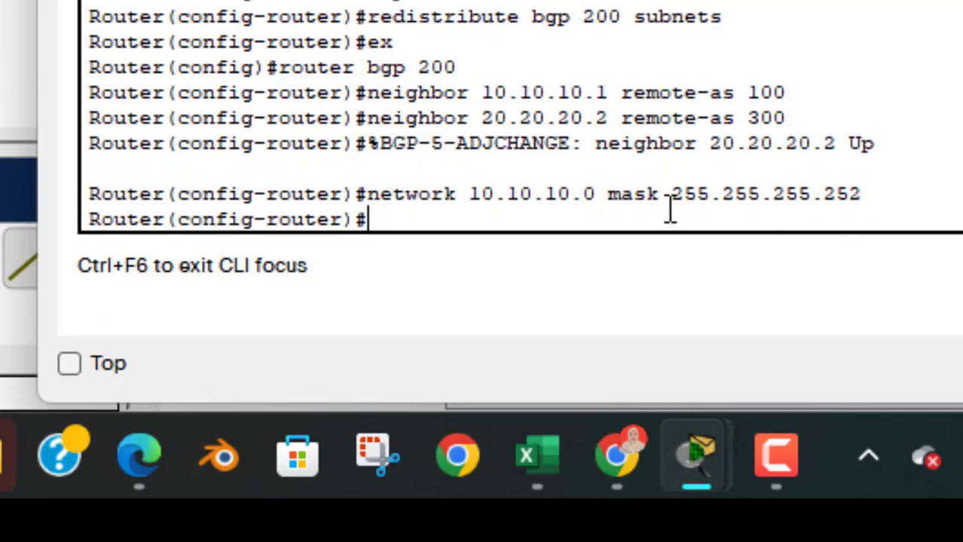
- Advertise network 20.20.20.0 with mask 255.255.255.252 in Router1's BGP 200 process
{"action": "key", "text": "Up"}
{"action": "key", "text": "Left"}
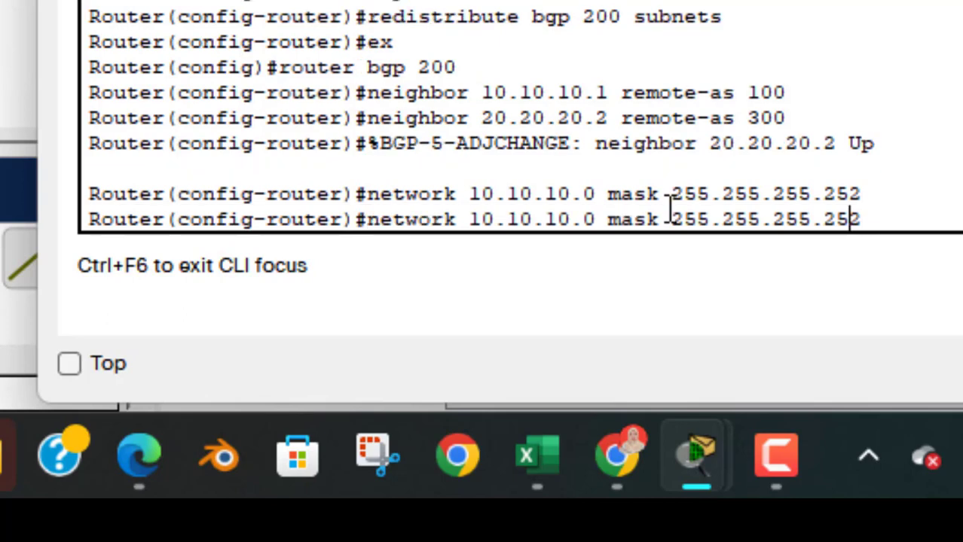
{"action": "key", "text": "Left"}
{"action": "key", "text": "Left"}
{"action": "key", "text": "Left"}
{"action": "key", "text": "Left"}
{"action": "key", "text": "Left"}
{"action": "key", "text": "Left"}
{"action": "key", "text": "Left"}
{"action": "key", "text": "Left"}
{"action": "key", "text": "Left"}
{"action": "key", "text": "Left"}
{"action": "key", "text": "Left"}
{"action": "key", "text": "Left"}
{"action": "key", "text": "Left"}
{"action": "key", "text": "Left"}
{"action": "key", "text": "Left"}
{"action": "key", "text": "Left"}
{"action": "key", "text": "BackSpace"}
{"action": "type", "text": "2"}
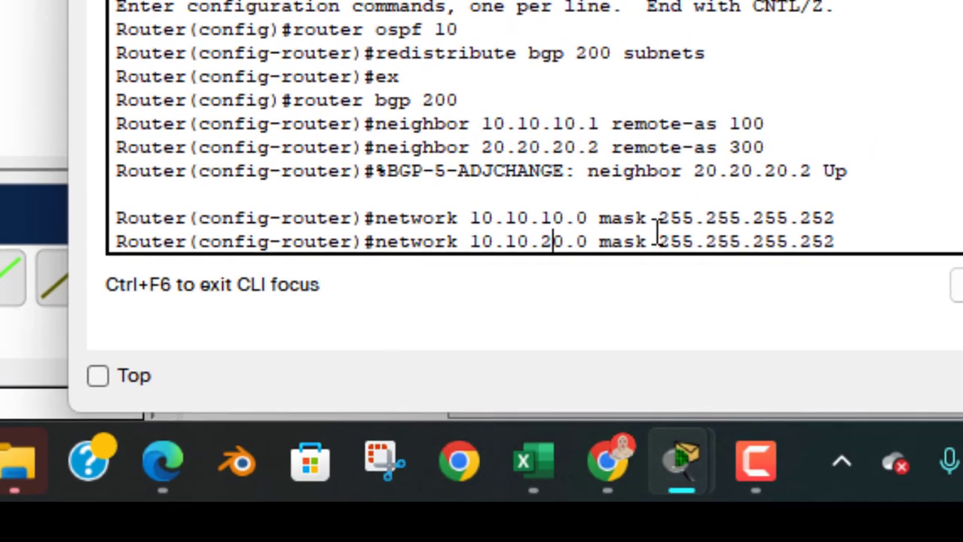
{"action": "key", "text": "Left"}
{"action": "key", "text": "Left"}
{"action": "key", "text": "BackSpace"}
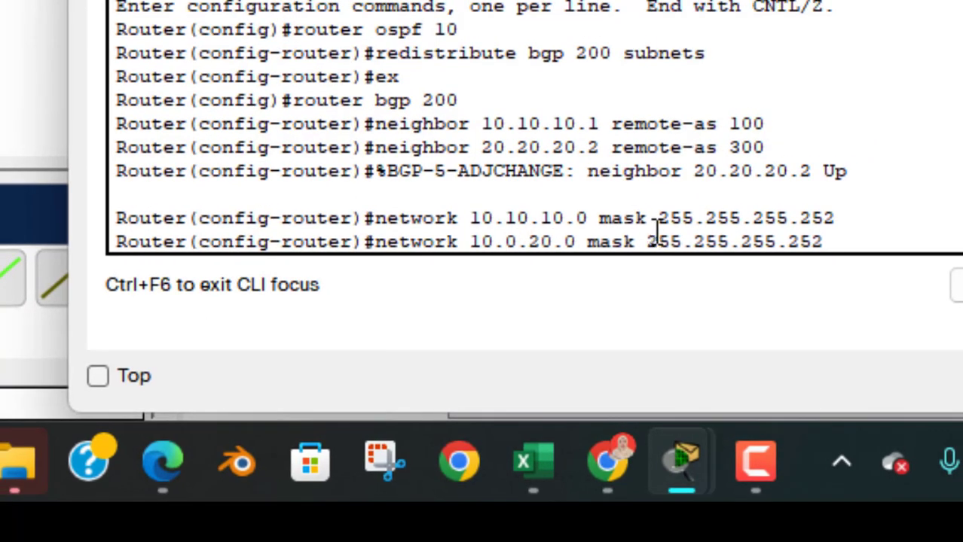
{"action": "type", "text": "2"}
{"action": "key", "text": "Left"}
{"action": "key", "text": "Left"}
{"action": "key", "text": "Left"}
{"action": "key", "text": "BackSpace"}
{"action": "type", "text": "2"}
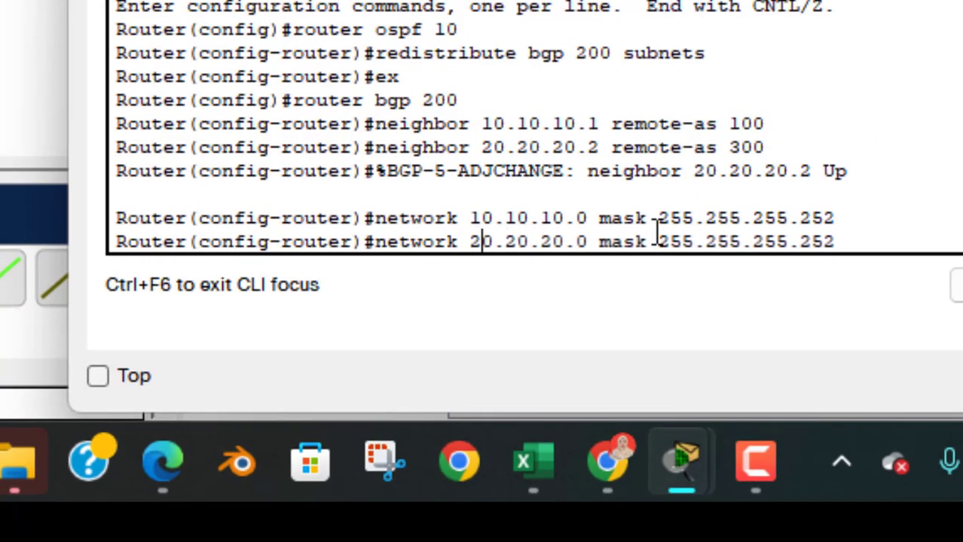
{"action": "key", "text": "Return"}
- Advertise the LAN network 192.100.100.0 with mask 255.255.255.0 in Router1's BGP 200 process
{"action": "key", "text": "Up"}
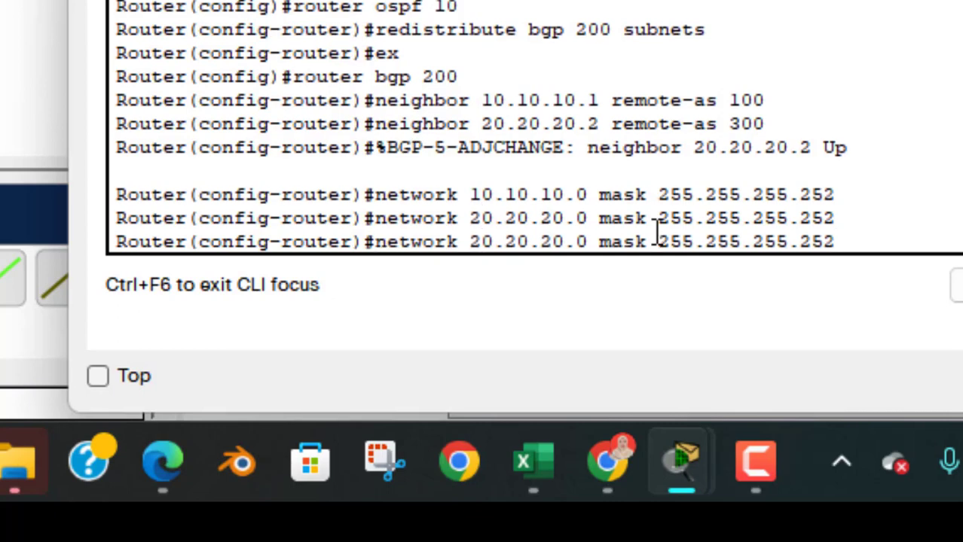
{"action": "key", "text": "BackSpace"}
{"action": "key", "text": "BackSpace"}
{"action": "type", "text": "0"}
{"action": "key", "text": "Left"}
{"action": "key", "text": "Left"}
{"action": "key", "text": "Left"}
{"action": "key", "text": "Left"}
{"action": "key", "text": "Left"}
{"action": "key", "text": "Left"}
{"action": "key", "text": "Left"}
{"action": "key", "text": "Left"}
{"action": "key", "text": "Left"}
{"action": "key", "text": "Left"}
{"action": "key", "text": "Left"}
{"action": "key", "text": "Left"}
{"action": "key", "text": "Left"}
{"action": "key", "text": "Left"}
{"action": "key", "text": "Left"}
{"action": "key", "text": "Left"}
{"action": "key", "text": "Left"}
{"action": "key", "text": "Left"}
{"action": "key", "text": "Left"}
{"action": "key", "text": "Left"}
{"action": "key", "text": "Right"}
{"action": "key", "text": "BackSpace"}
{"action": "key", "text": "BackSpace"}
{"action": "key", "text": "BackSpace"}
{"action": "key", "text": "BackSpace"}
{"action": "key", "text": "BackSpace"}
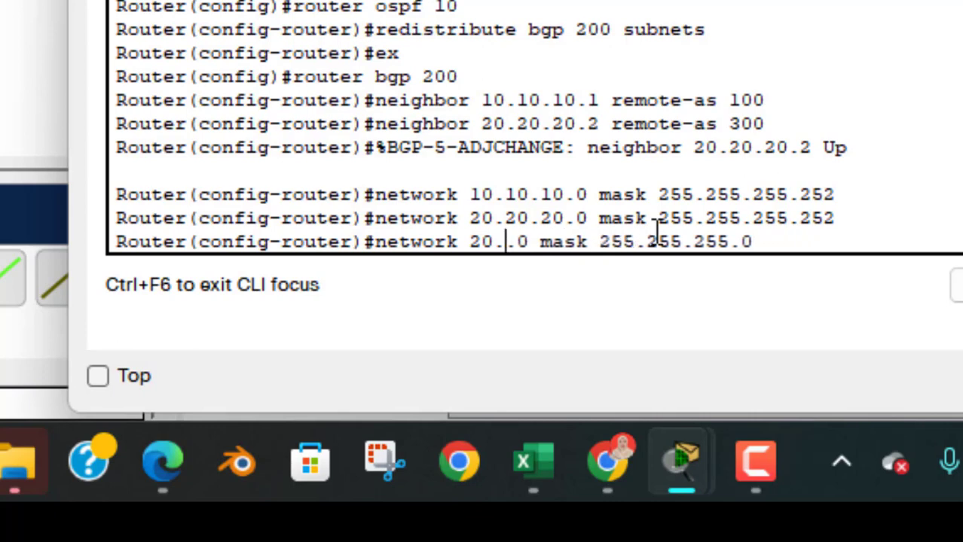
{"action": "key", "text": "BackSpace"}
{"action": "key", "text": "BackSpace"}
{"action": "key", "text": "BackSpace"}
{"action": "type", "text": "192"}
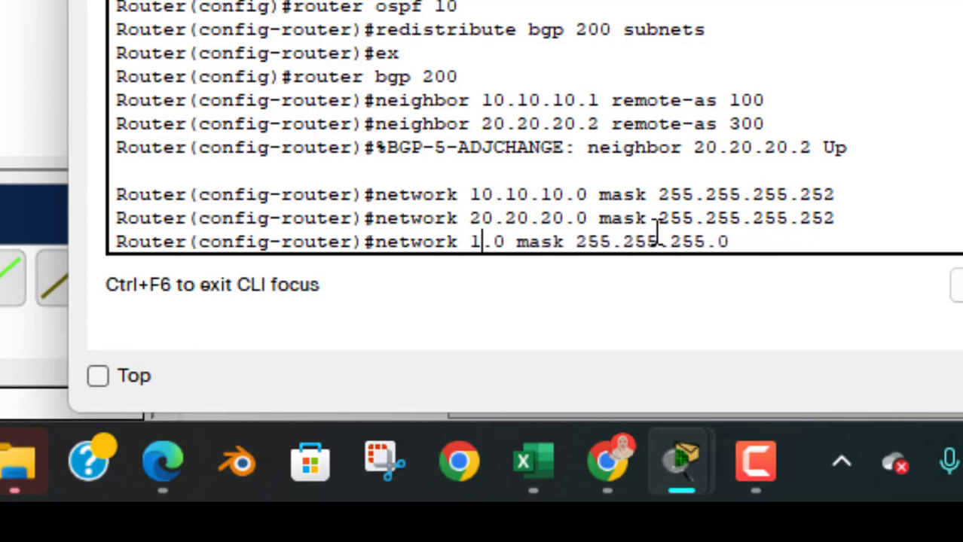
{"action": "type", "text": "."}
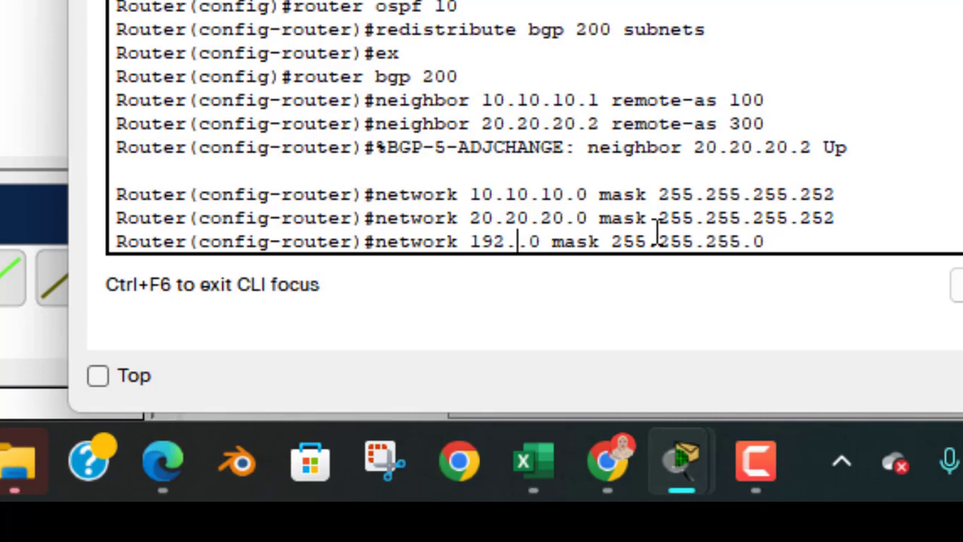
{"action": "type", "text": "100.10"}
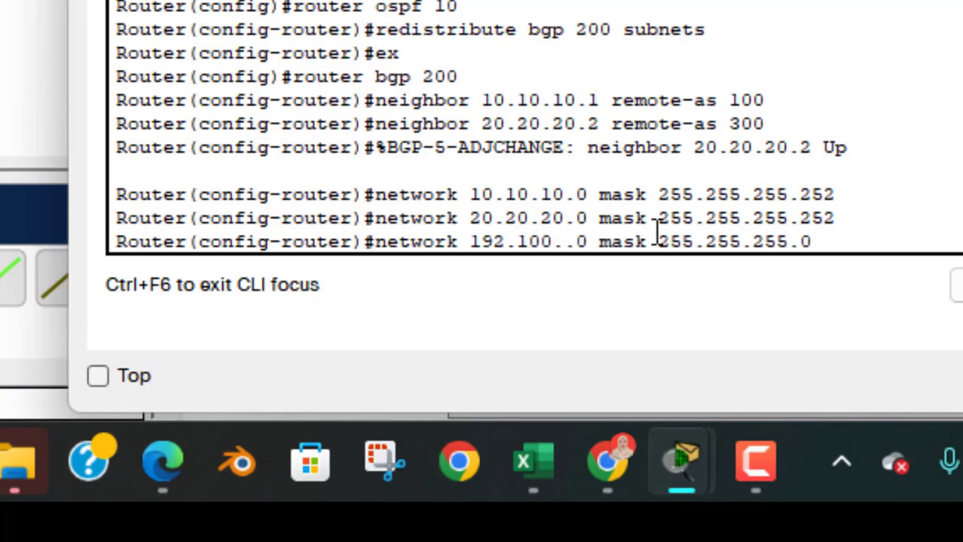
{"action": "type", "text": "0"}
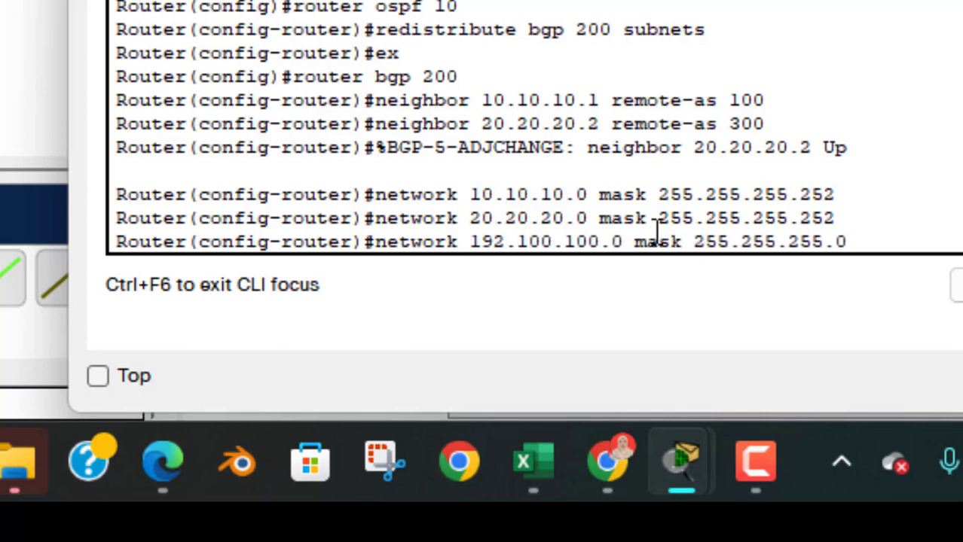
{"action": "key", "text": "Return"}
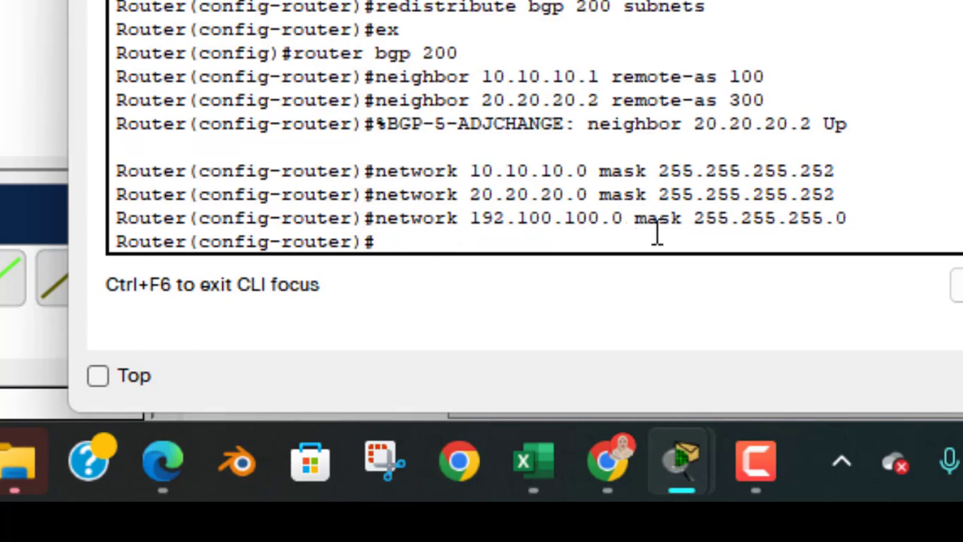
- Redistribute OSPF 10 into Router1's BGP 200 process and exit router configuration mode
{"action": "type", "text": "redistri"}
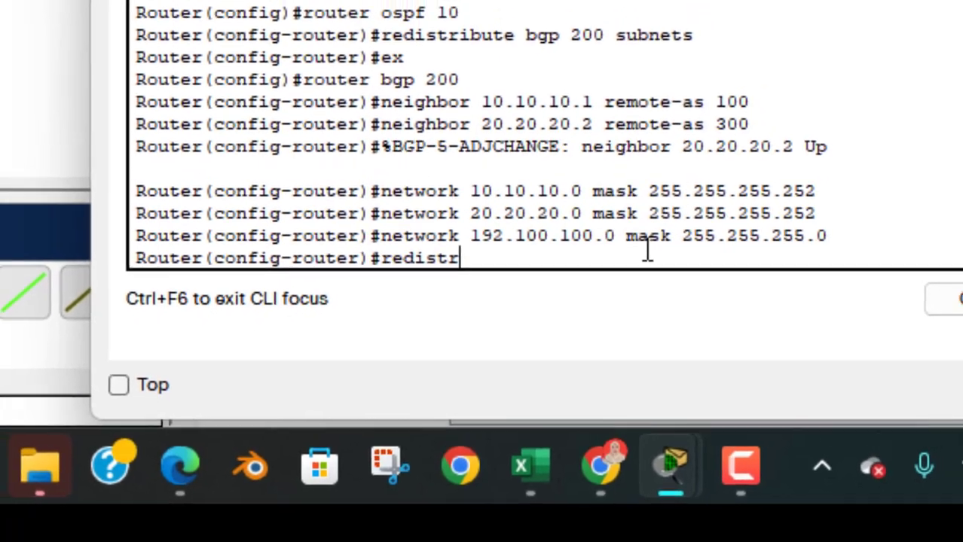
{"action": "type", "text": "bute"}
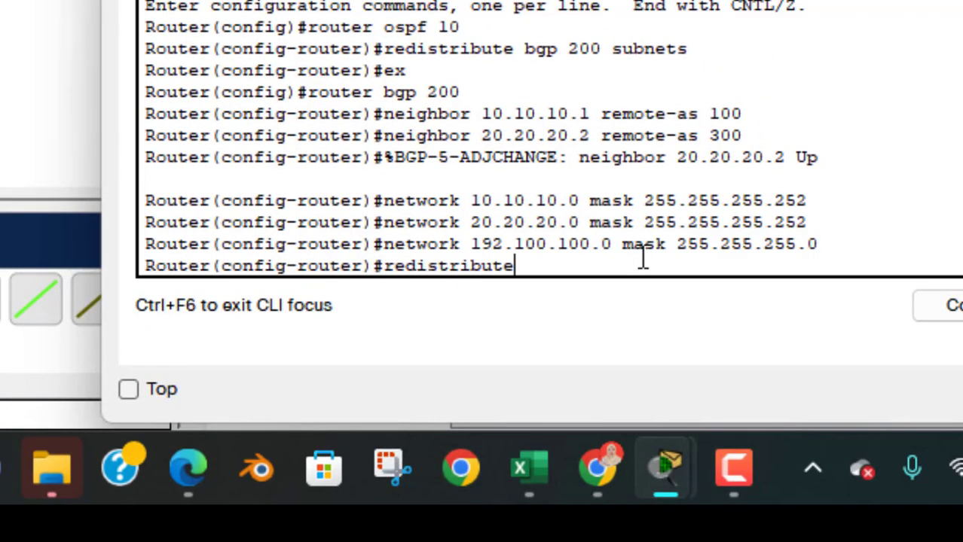
{"action": "type", "text": " ospf 10"}
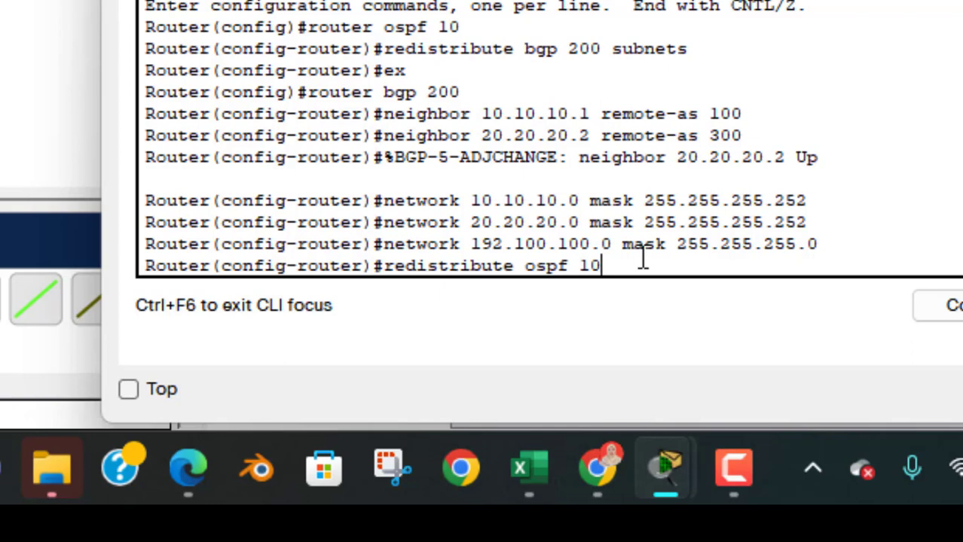
{"action": "key", "text": "Return"}
{"action": "type", "text": "ex"}
{"action": "key", "text": "Return"}
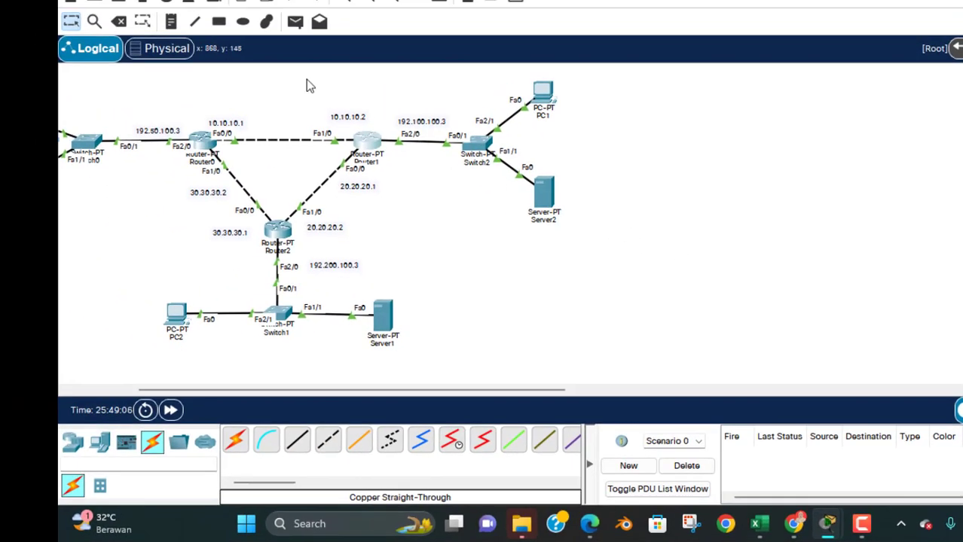
- Send simple PDUs from PC0 to PC2, repeating the test once, and from PC2 to PC1
{"action": "scroll", "coordinate": [354, 139], "scroll_direction": "left", "scroll_amount": 3}
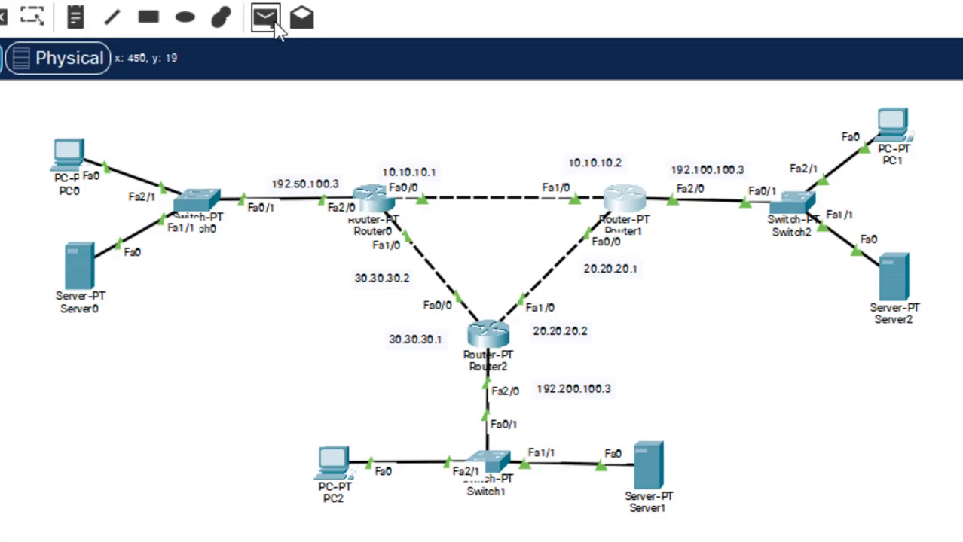
{"action": "left_click", "coordinate": [267, 21]}
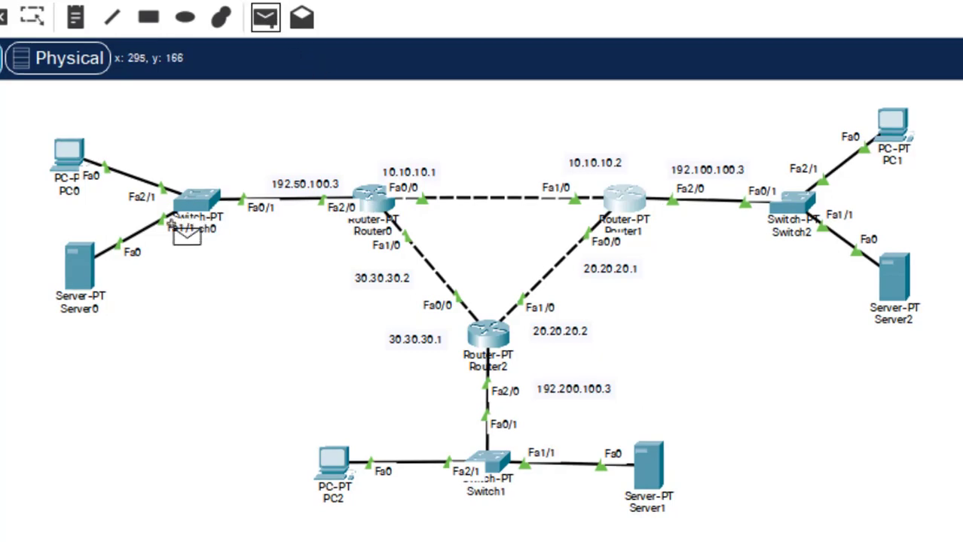
{"action": "left_click", "coordinate": [72, 155]}
{"action": "left_click", "coordinate": [331, 461]}
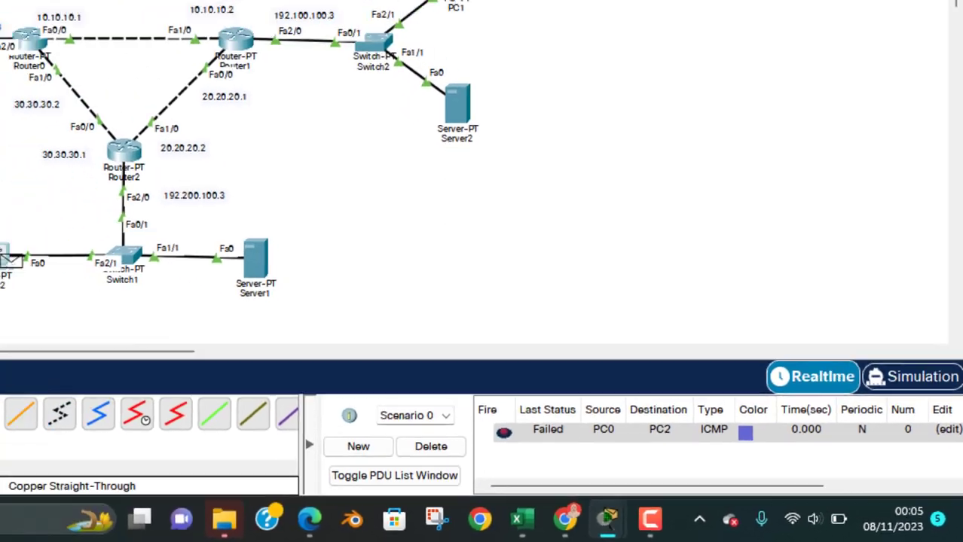
{"action": "left_click", "coordinate": [209, 315]}
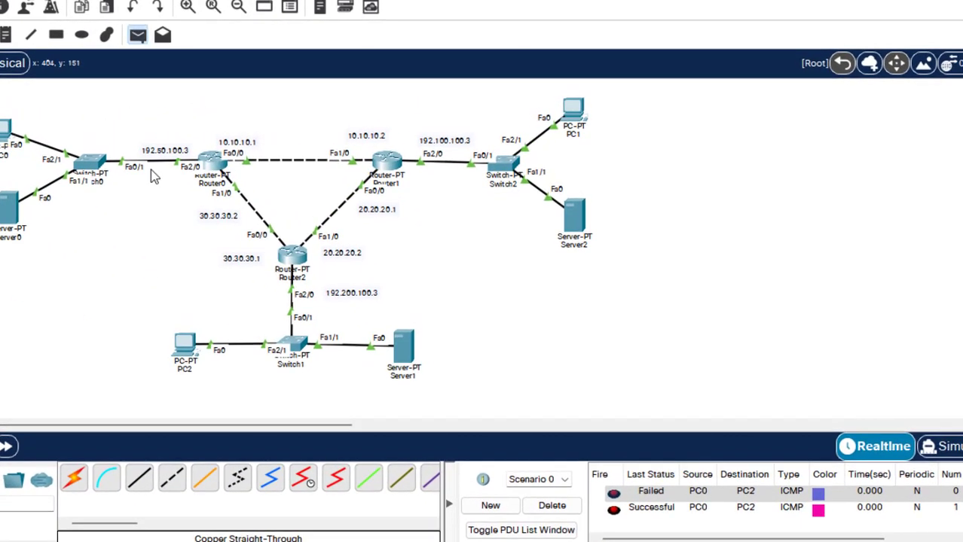
{"action": "left_click", "coordinate": [185, 345]}
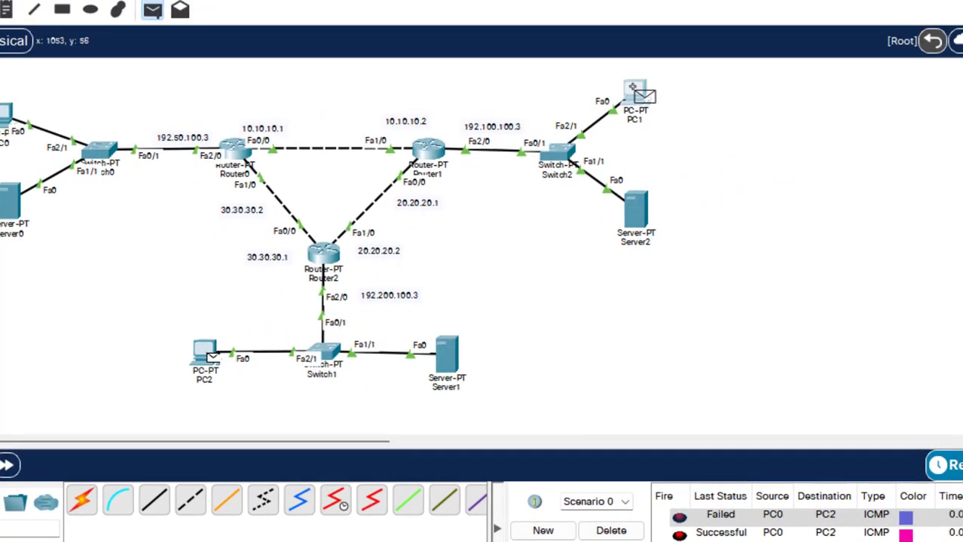
{"action": "left_click", "coordinate": [574, 110]}
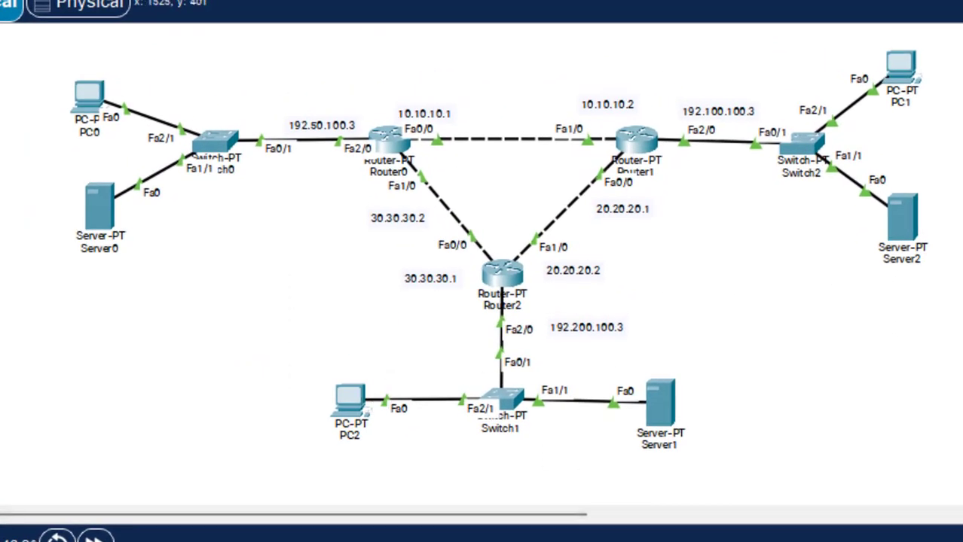
- Test connectivity between the LANs with simple PDUs from PC2 to PC1, PC0 to PC2 and PC0 to PC1
{"action": "left_click", "coordinate": [360, 406]}
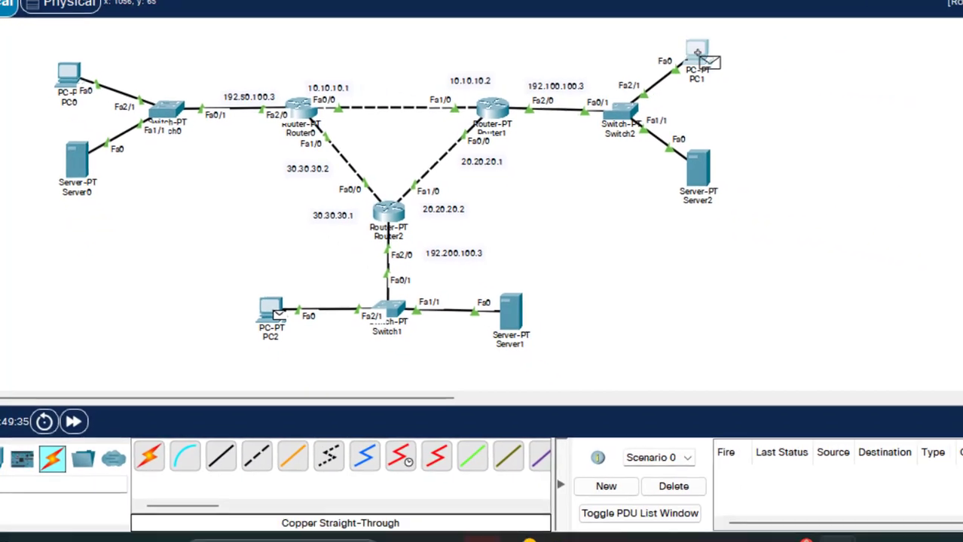
{"action": "left_click", "coordinate": [698, 52]}
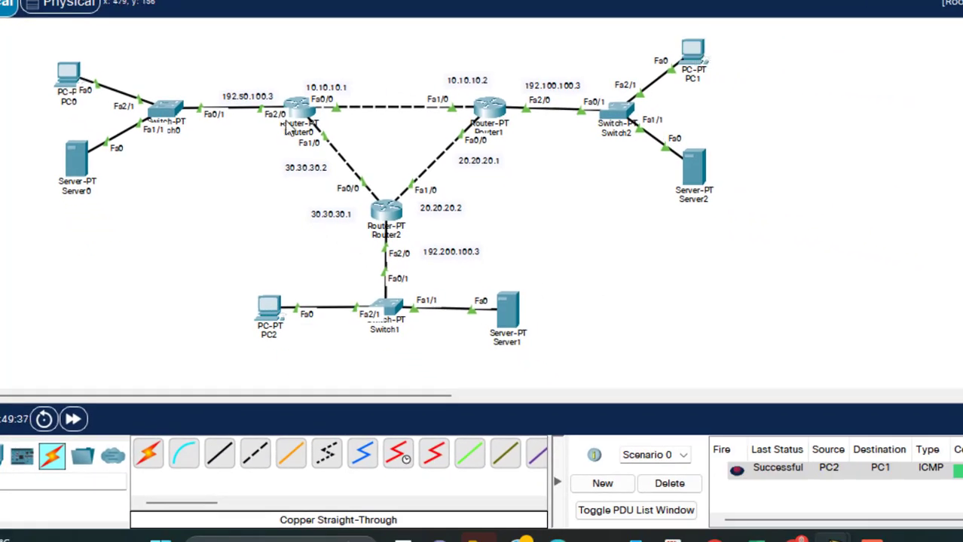
{"action": "left_click", "coordinate": [70, 76]}
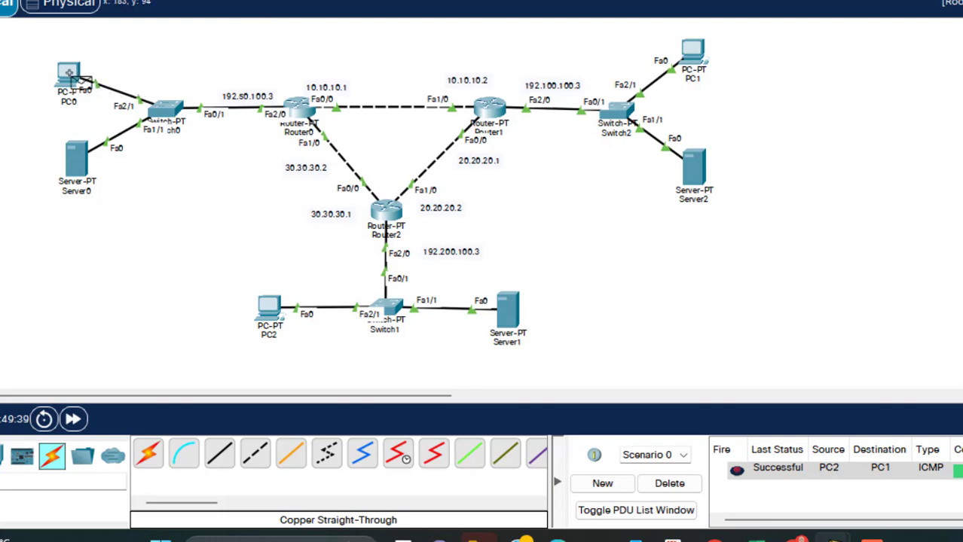
{"action": "left_click", "coordinate": [271, 308]}
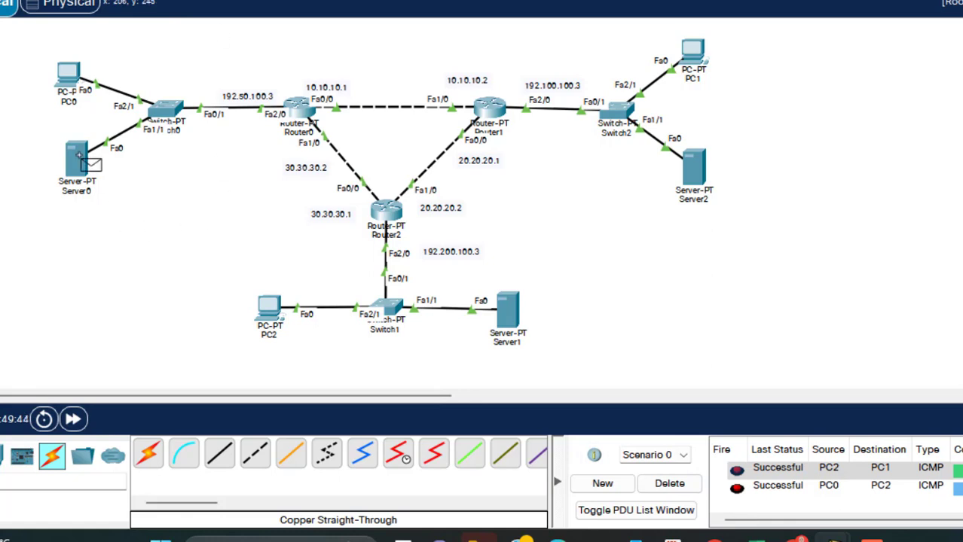
{"action": "left_click", "coordinate": [71, 75]}
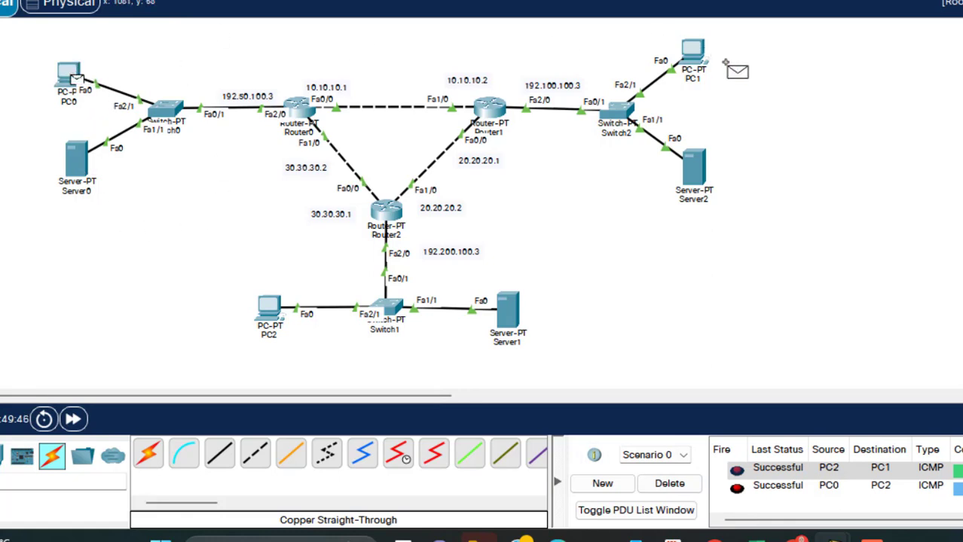
{"action": "left_click", "coordinate": [693, 50]}
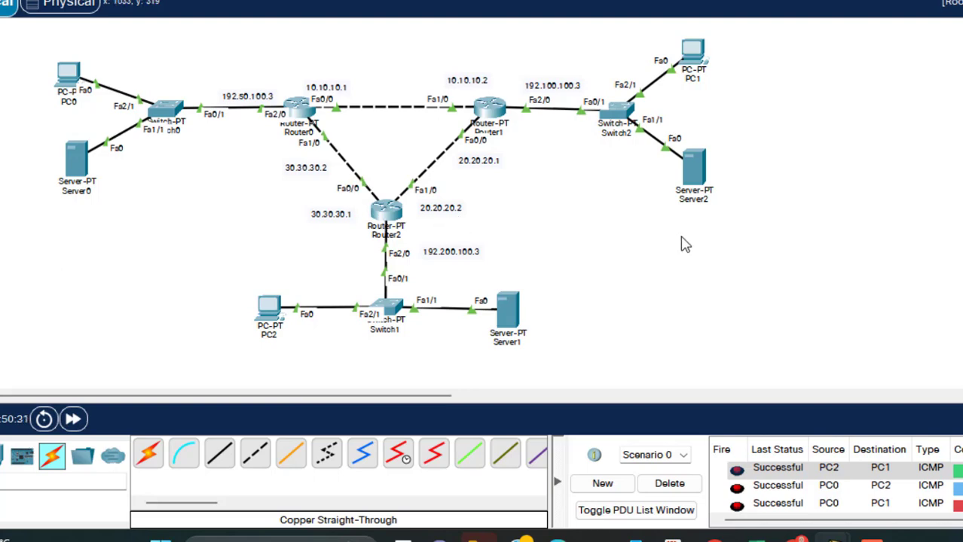
{"action": "scroll", "coordinate": [685, 244], "scroll_direction": "down", "scroll_amount": 3}
{"action": "scroll", "coordinate": [684, 243], "scroll_direction": "up", "scroll_amount": 3}
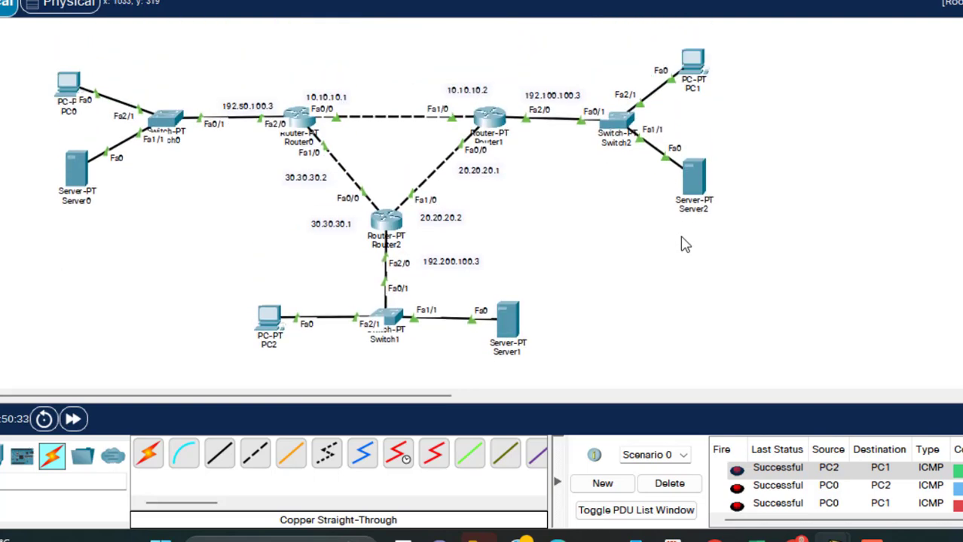
- Switch to the practicum module PDF in the browser and read its Latihan and Laporan Resmi sections on the final page
{"action": "left_click", "coordinate": [557, 539]}
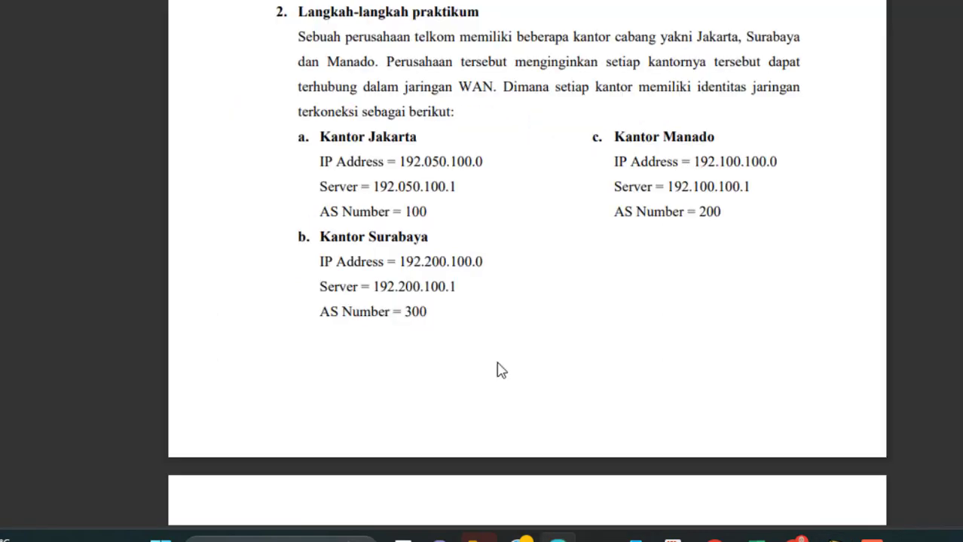
{"action": "scroll", "coordinate": [497, 182], "scroll_direction": "down", "scroll_amount": 5}
{"action": "scroll", "coordinate": [496, 182], "scroll_direction": "down", "scroll_amount": 20}
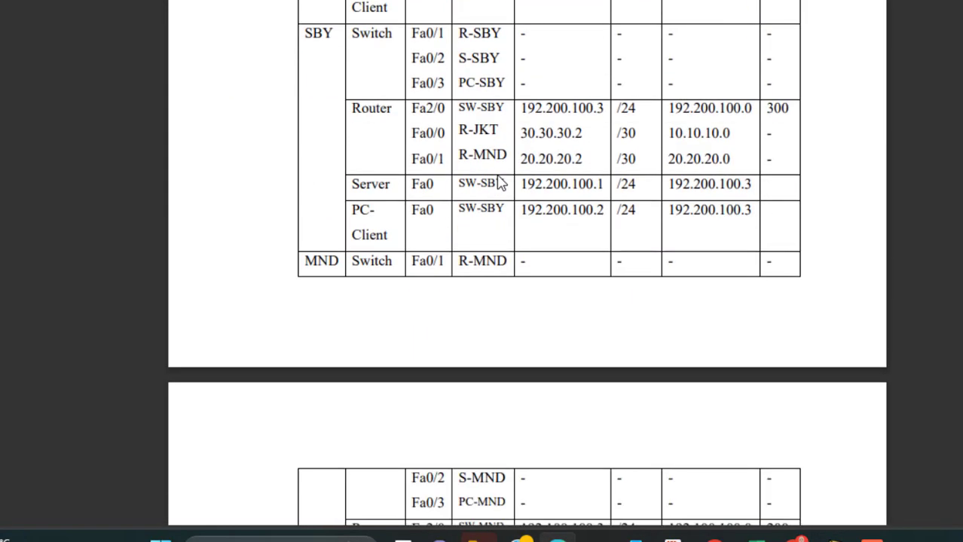
{"action": "scroll", "coordinate": [497, 182], "scroll_direction": "down", "scroll_amount": 20}
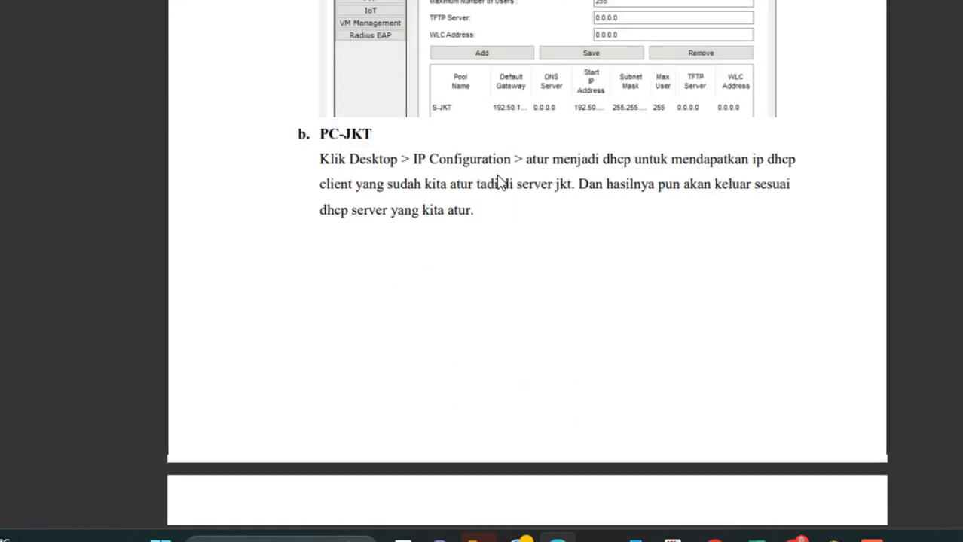
{"action": "scroll", "coordinate": [497, 182], "scroll_direction": "down", "scroll_amount": 20}
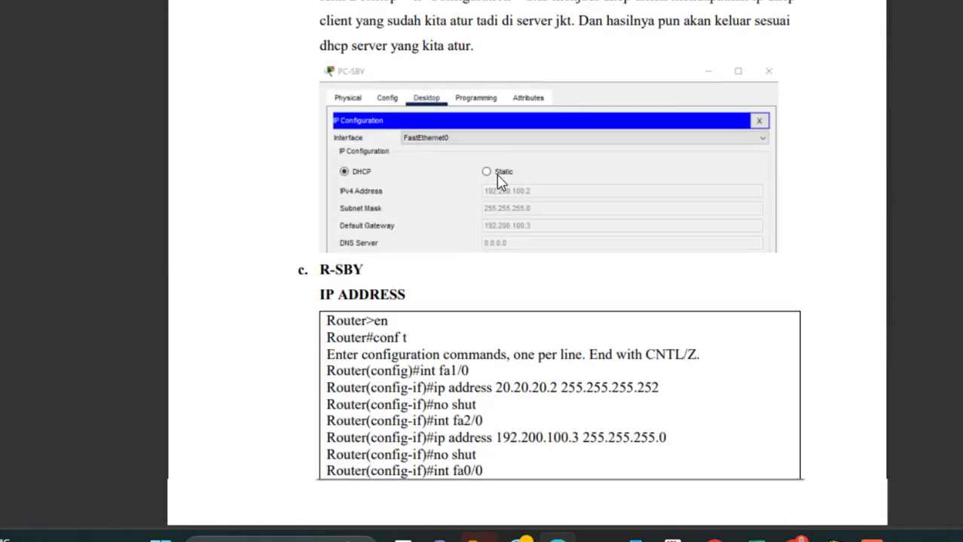
{"action": "scroll", "coordinate": [497, 182], "scroll_direction": "down", "scroll_amount": 20}
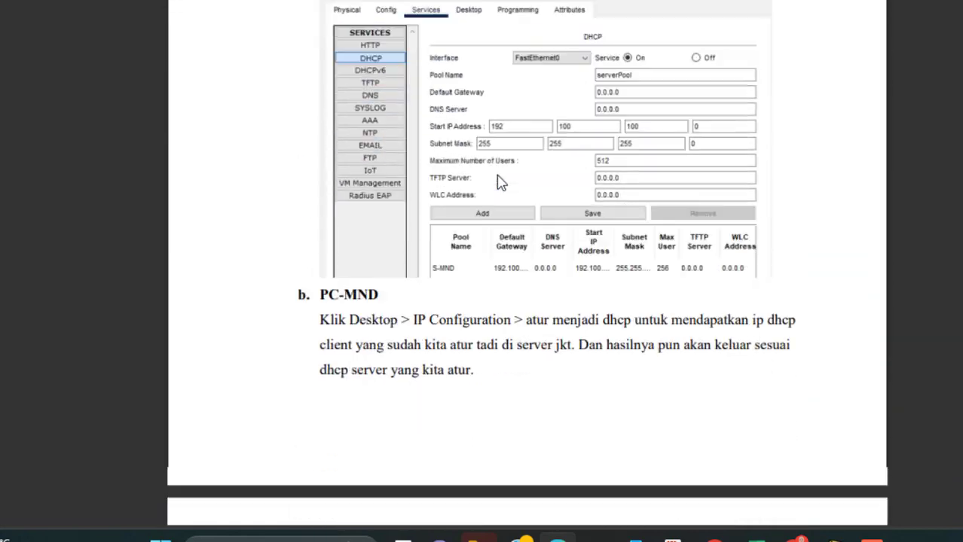
{"action": "scroll", "coordinate": [496, 183], "scroll_direction": "down", "scroll_amount": 15}
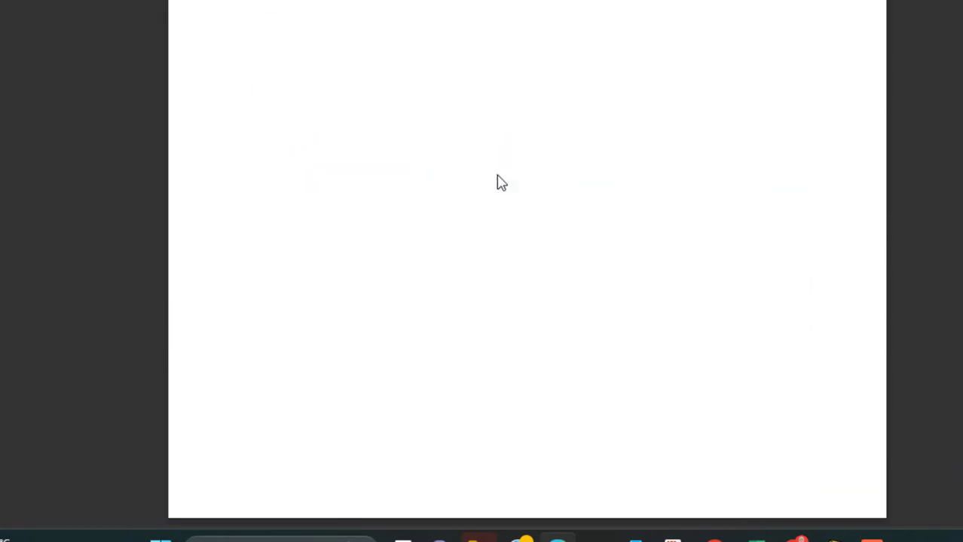
{"action": "scroll", "coordinate": [497, 181], "scroll_direction": "up", "scroll_amount": 1}
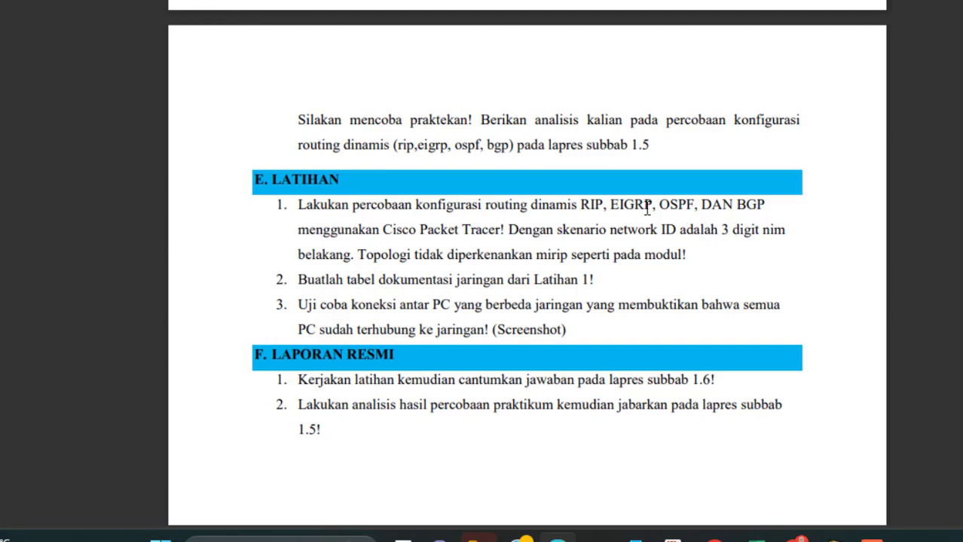
- Review the module's RIP, EIGRP, OSPF and BGP command listings for the routers, ending at the Latihan section
{"action": "scroll", "coordinate": [647, 210], "scroll_direction": "down", "scroll_amount": 20}
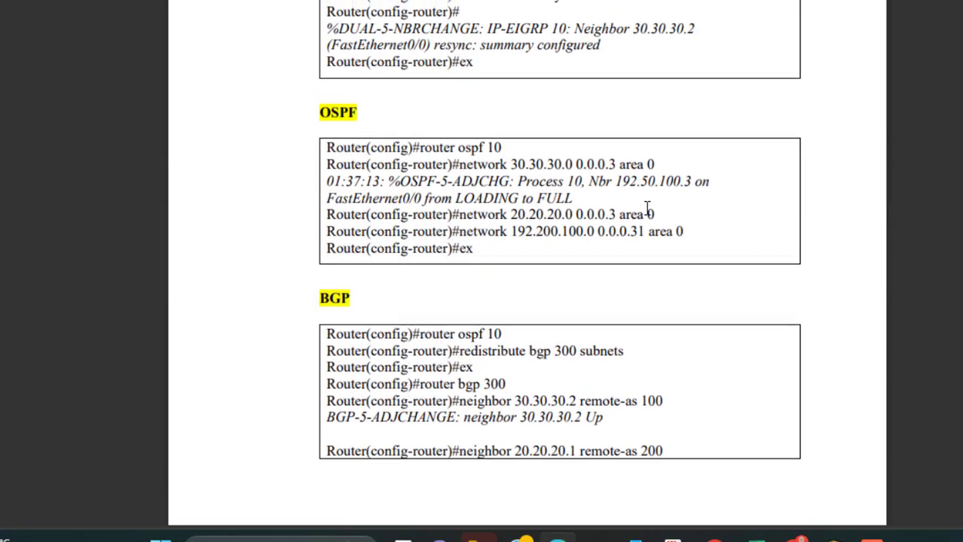
{"action": "scroll", "coordinate": [646, 209], "scroll_direction": "down", "scroll_amount": 20}
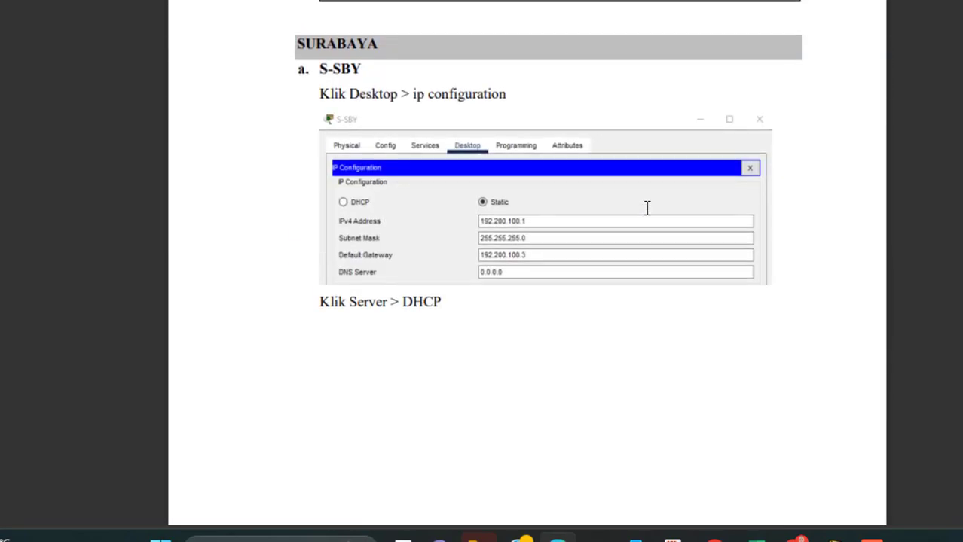
{"action": "scroll", "coordinate": [646, 210], "scroll_direction": "up", "scroll_amount": 10}
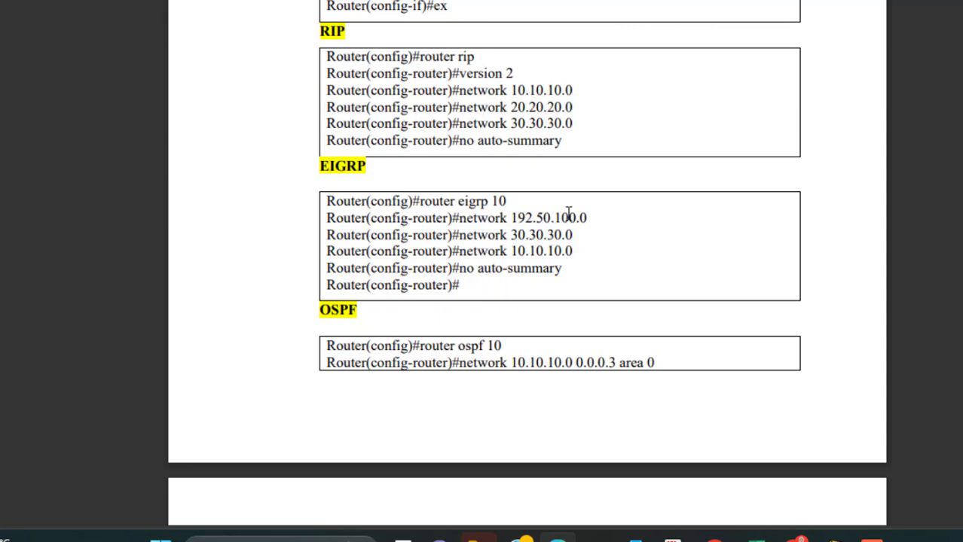
{"action": "scroll", "coordinate": [534, 219], "scroll_direction": "up", "scroll_amount": 3}
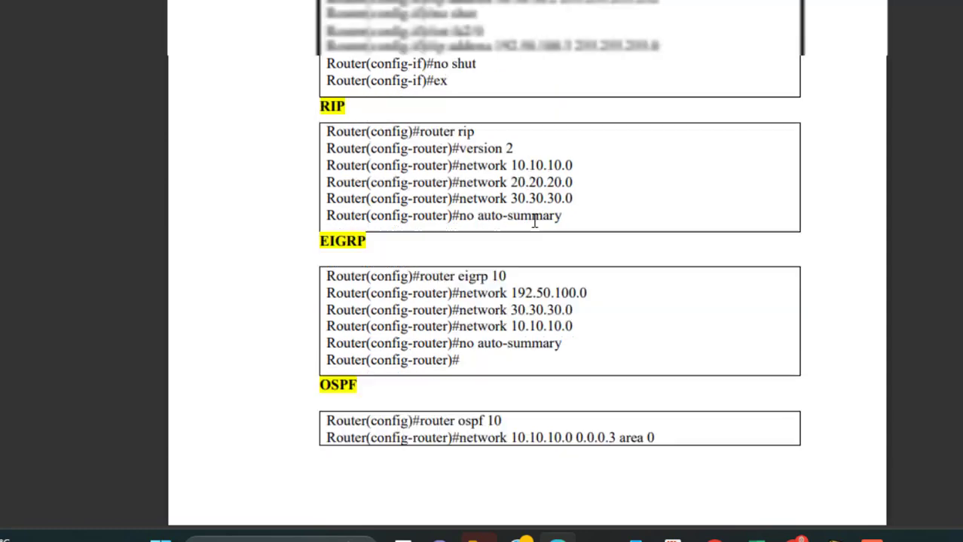
{"action": "scroll", "coordinate": [534, 220], "scroll_direction": "down", "scroll_amount": 2}
{"action": "scroll", "coordinate": [535, 221], "scroll_direction": "down", "scroll_amount": 4}
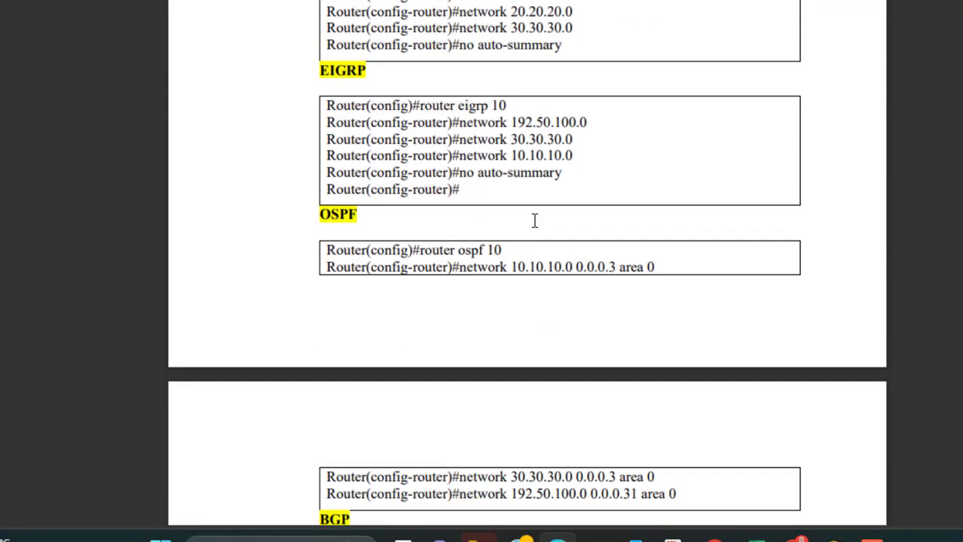
{"action": "scroll", "coordinate": [534, 221], "scroll_direction": "down", "scroll_amount": 5}
{"action": "scroll", "coordinate": [534, 221], "scroll_direction": "down", "scroll_amount": 2}
{"action": "scroll", "coordinate": [535, 221], "scroll_direction": "down", "scroll_amount": 4}
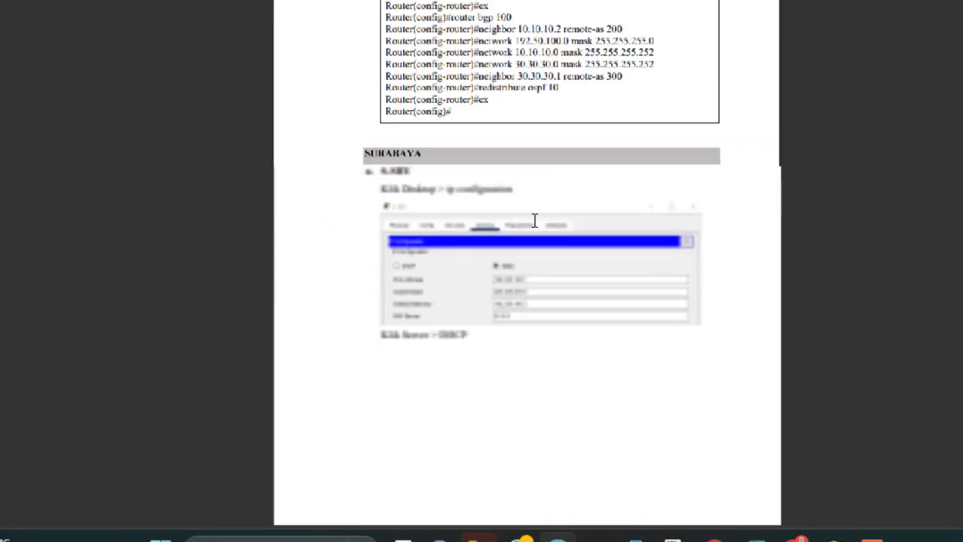
{"action": "scroll", "coordinate": [535, 221], "scroll_direction": "down", "scroll_amount": 20}
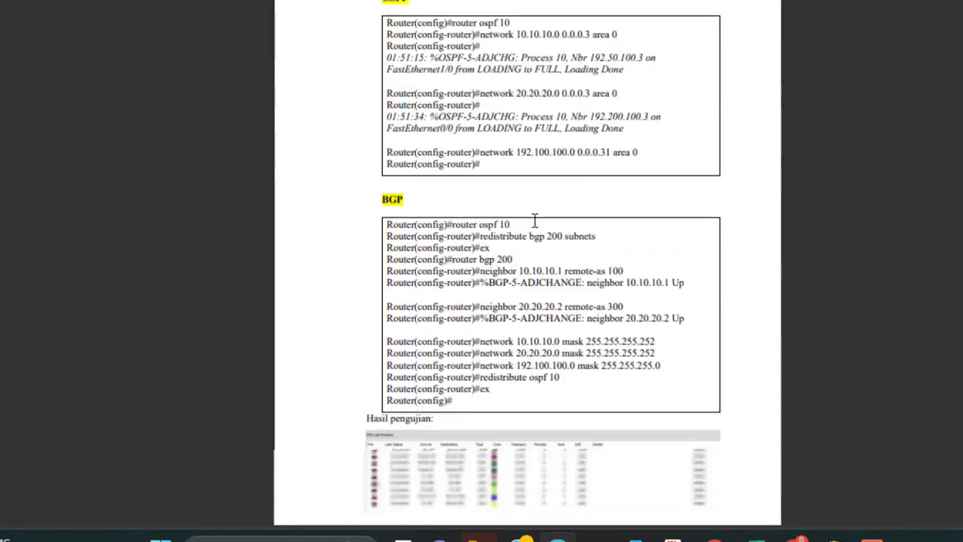
{"action": "scroll", "coordinate": [534, 220], "scroll_direction": "down", "scroll_amount": 20}
{"action": "scroll", "coordinate": [534, 221], "scroll_direction": "up", "scroll_amount": 4}
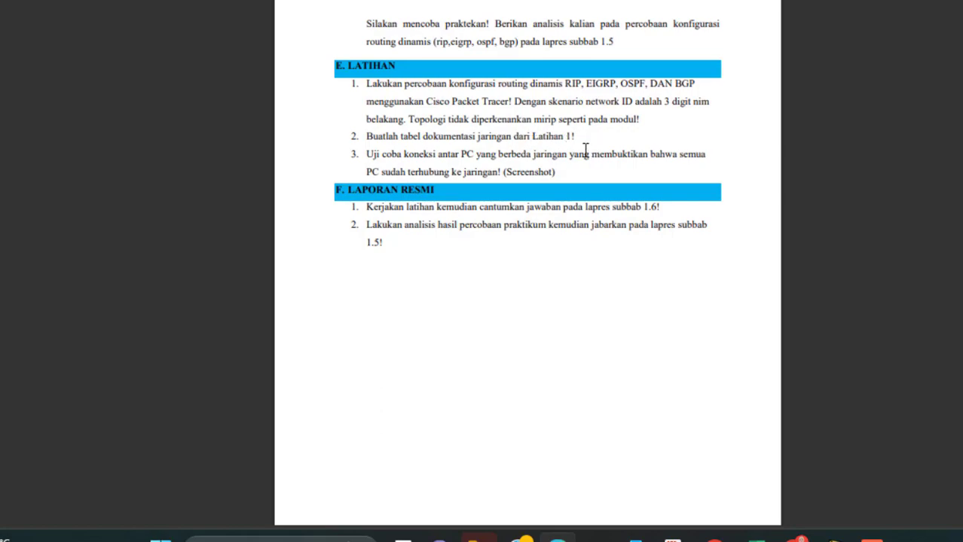
- Examine the network documentation in Tabel 5.1 and the initial configuration dialog figure, and return to the Latihan tasks
{"action": "scroll", "coordinate": [584, 149], "scroll_direction": "up", "scroll_amount": 20}
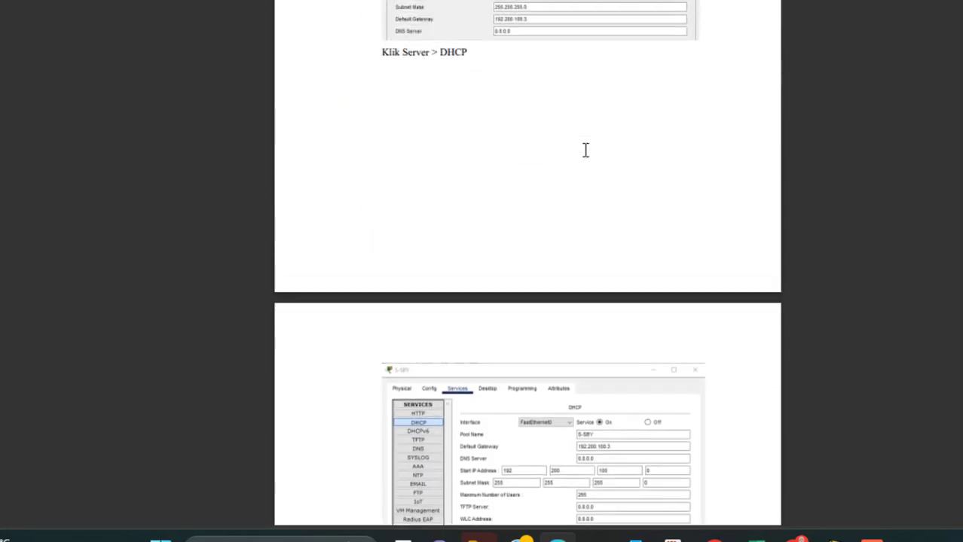
{"action": "scroll", "coordinate": [585, 149], "scroll_direction": "down", "scroll_amount": 10}
{"action": "scroll", "coordinate": [585, 149], "scroll_direction": "up", "scroll_amount": 20}
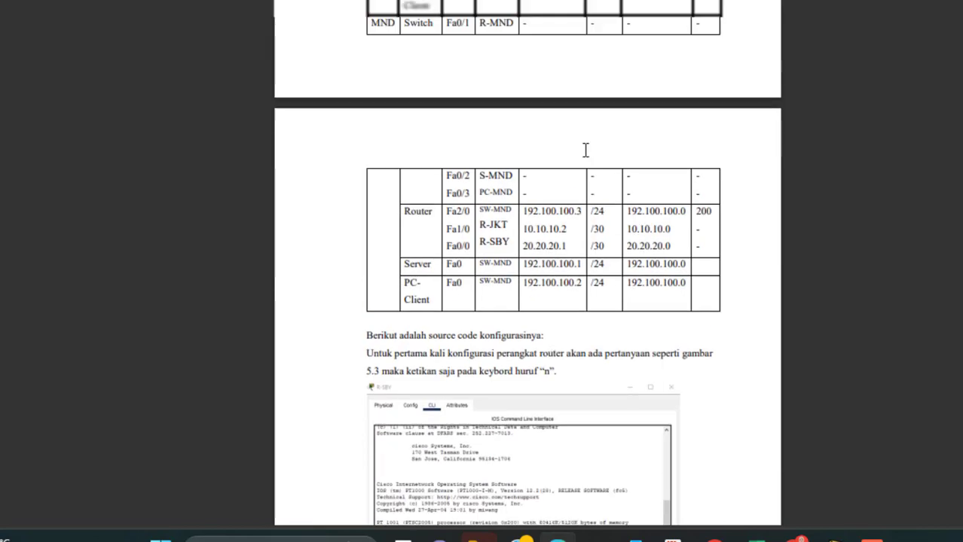
{"action": "scroll", "coordinate": [586, 150], "scroll_direction": "up", "scroll_amount": 6}
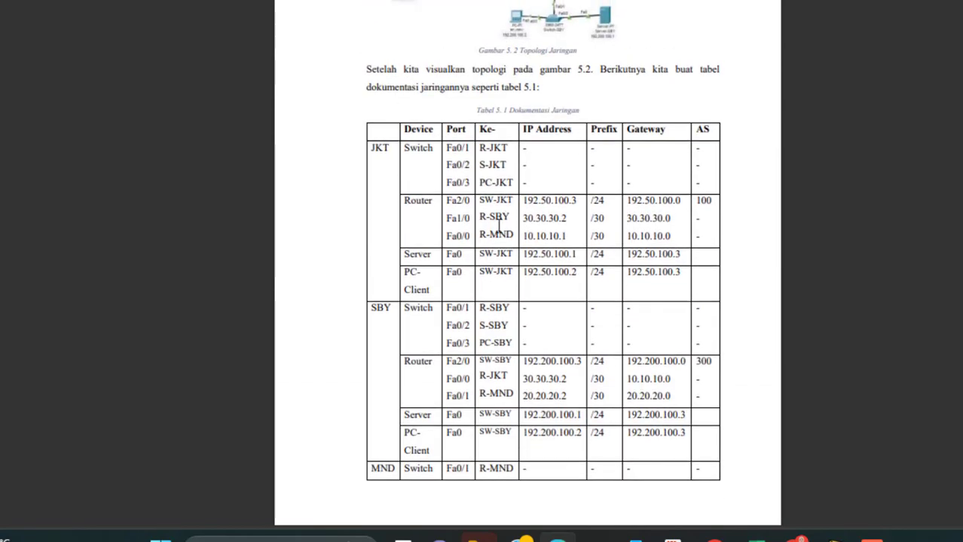
{"action": "scroll", "coordinate": [553, 308], "scroll_direction": "down", "scroll_amount": 3}
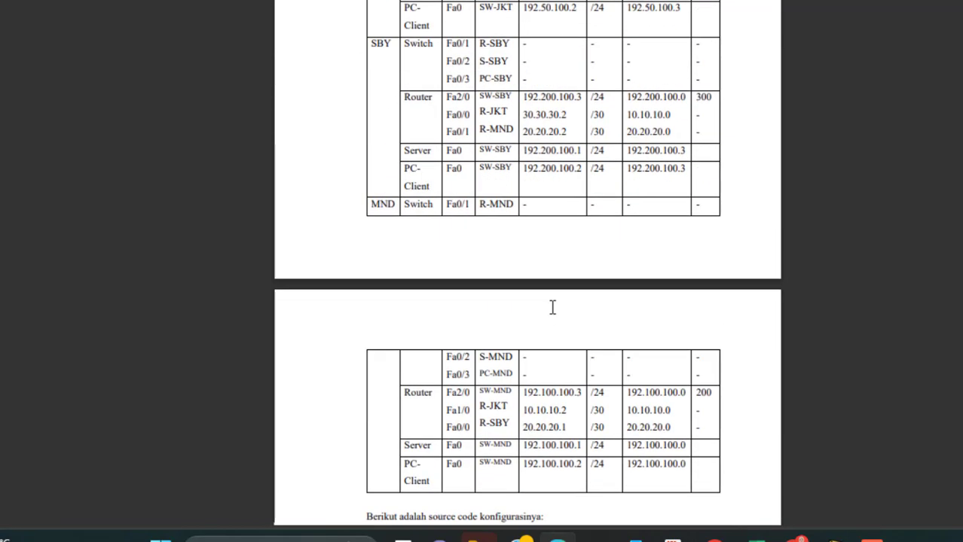
{"action": "scroll", "coordinate": [552, 308], "scroll_direction": "down", "scroll_amount": 1}
{"action": "scroll", "coordinate": [483, 335], "scroll_direction": "down", "scroll_amount": 4}
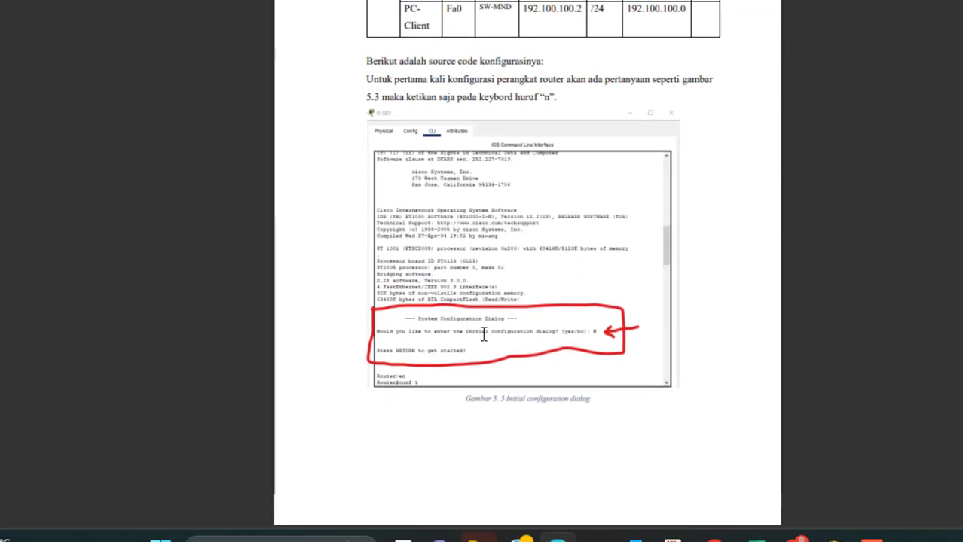
{"action": "scroll", "coordinate": [483, 334], "scroll_direction": "down", "scroll_amount": 10}
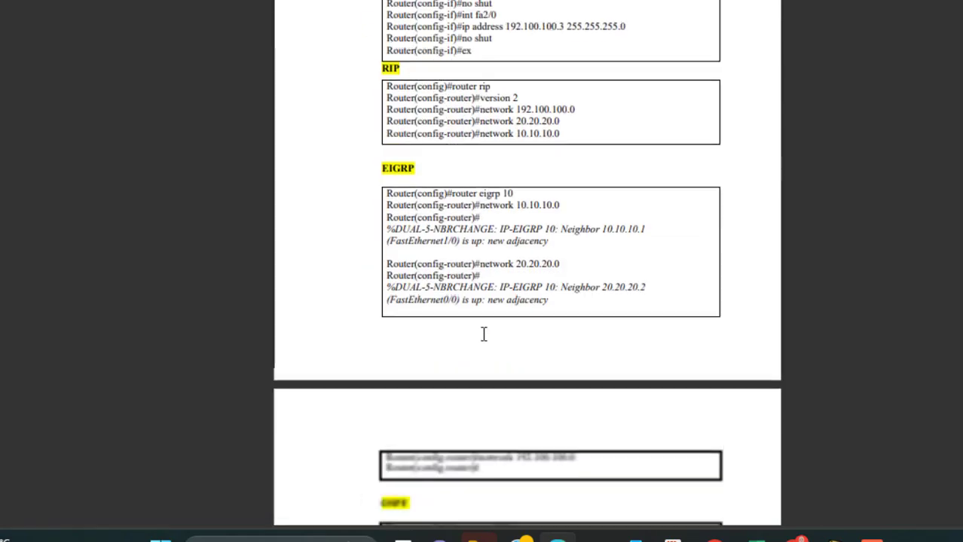
{"action": "scroll", "coordinate": [484, 335], "scroll_direction": "down", "scroll_amount": 10}
{"action": "scroll", "coordinate": [484, 335], "scroll_direction": "up", "scroll_amount": 2}
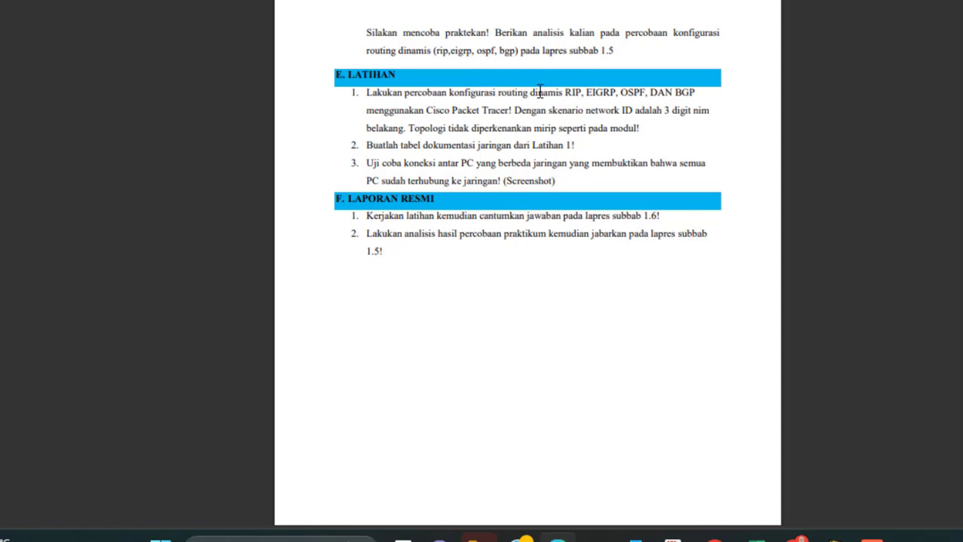
- Review the module's test results, Latihan and Laporan Resmi sections, and go back through the EIGRP and OSPF listings to the cover page
{"action": "scroll", "coordinate": [526, 86], "scroll_direction": "up", "scroll_amount": 4}
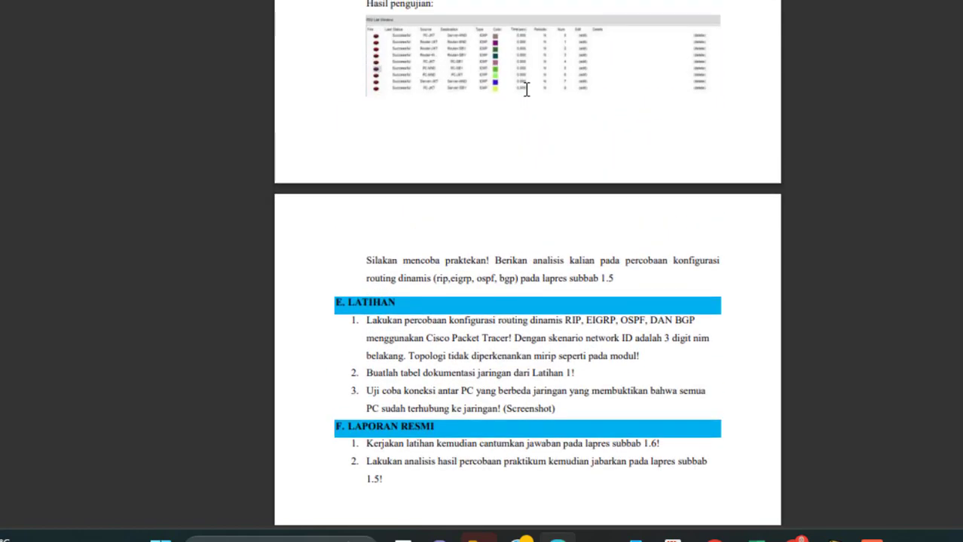
{"action": "scroll", "coordinate": [528, 91], "scroll_direction": "down", "scroll_amount": 6}
{"action": "scroll", "coordinate": [503, 61], "scroll_direction": "up", "scroll_amount": 3}
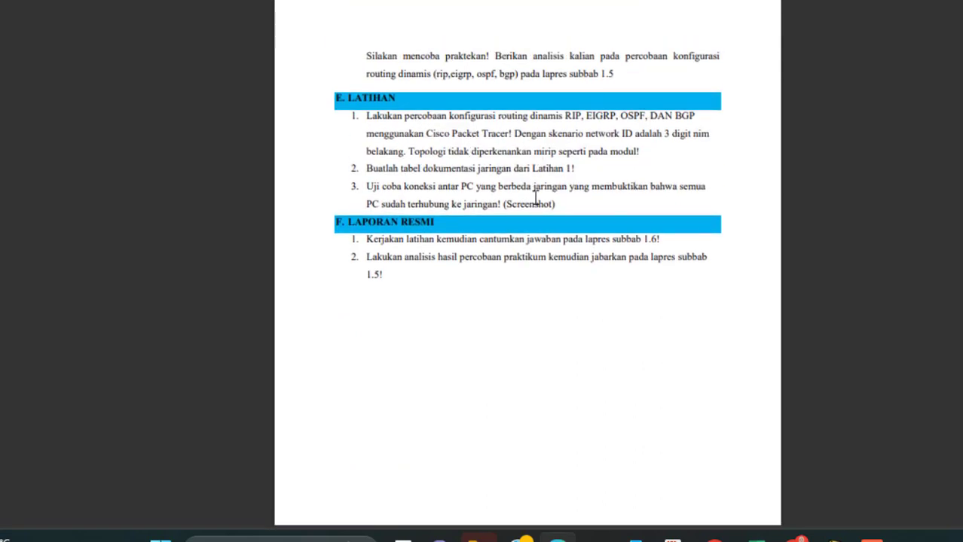
{"action": "scroll", "coordinate": [582, 188], "scroll_direction": "up", "scroll_amount": 15}
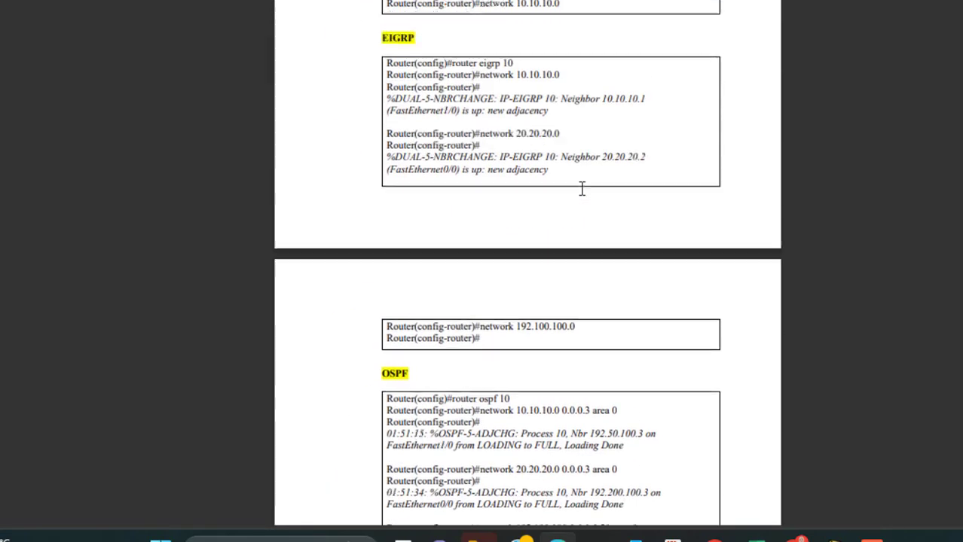
{"action": "scroll", "coordinate": [581, 188], "scroll_direction": "up", "scroll_amount": 20}
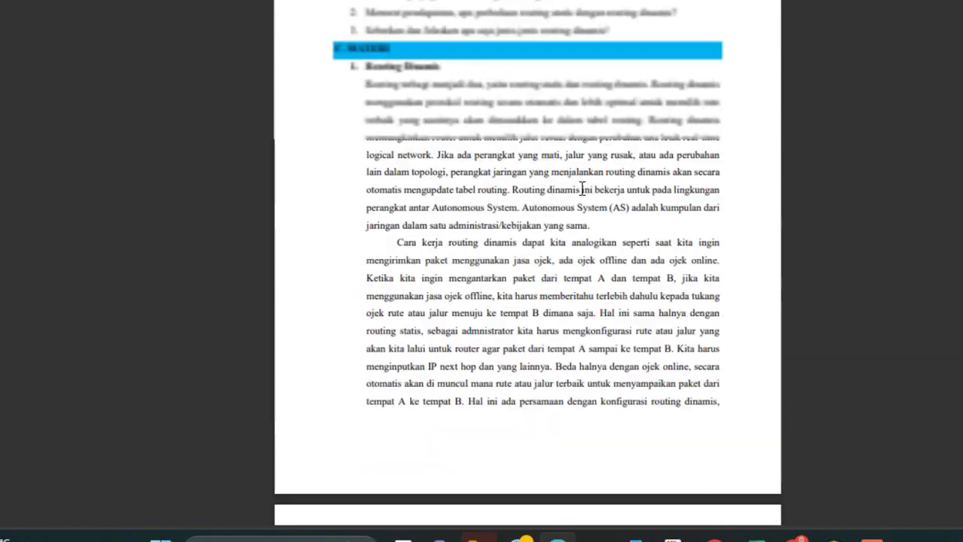
{"action": "scroll", "coordinate": [581, 189], "scroll_direction": "down", "scroll_amount": 6}
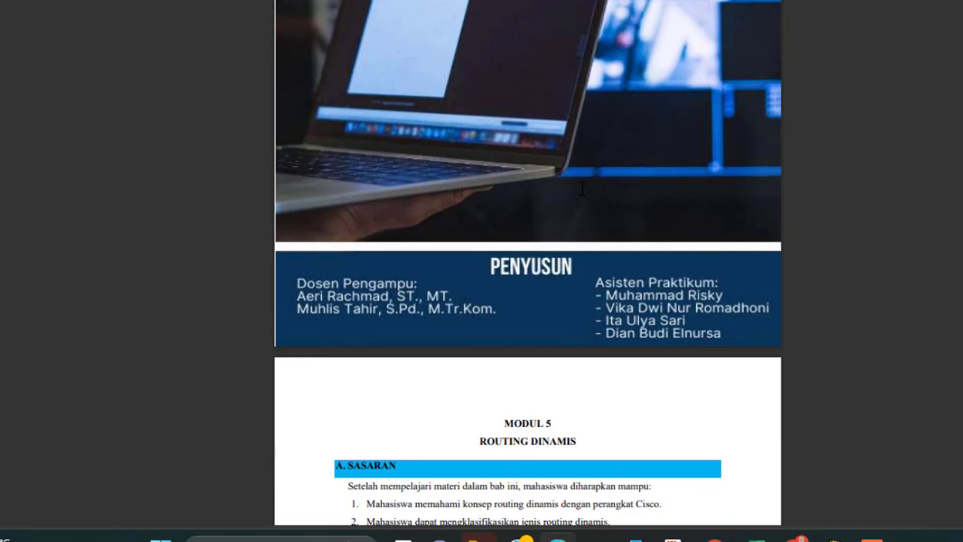
{"action": "scroll", "coordinate": [581, 188], "scroll_direction": "up", "scroll_amount": 5}
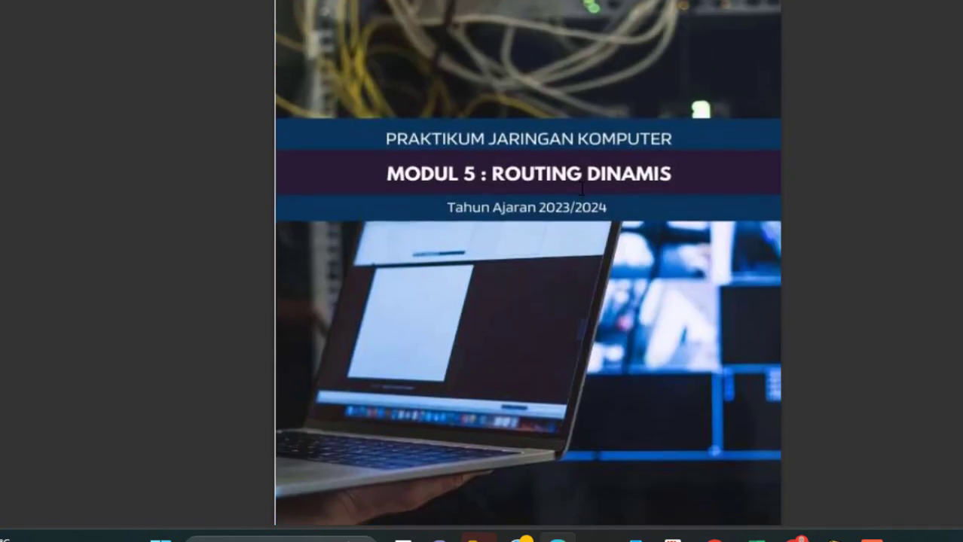
{"action": "scroll", "coordinate": [582, 188], "scroll_direction": "up", "scroll_amount": 1}
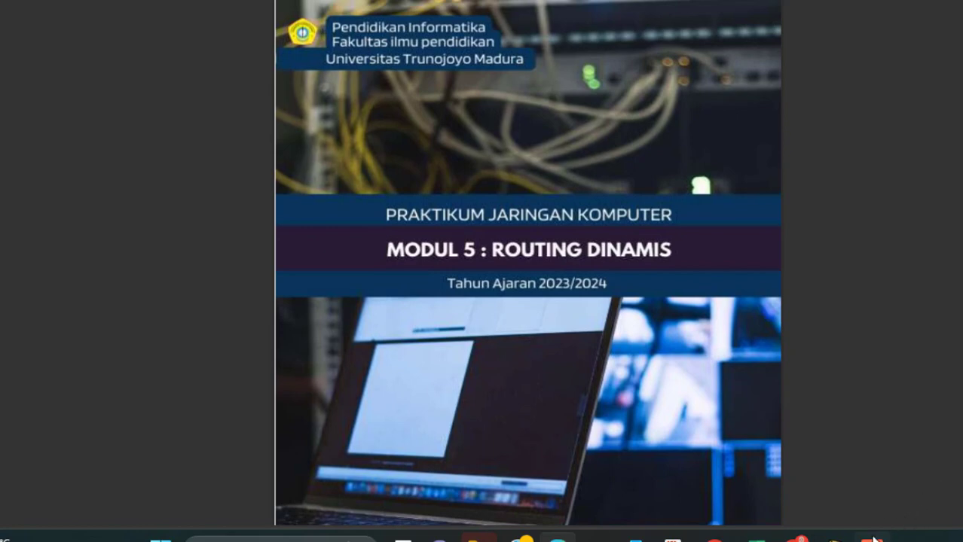
- Look over the module's Sasaran, Tugas Pendahuluan and Materi sections, and switch to the Cisco Packet Tracer window with the three-router topology
{"action": "mouse_move", "coordinate": [834, 539]}
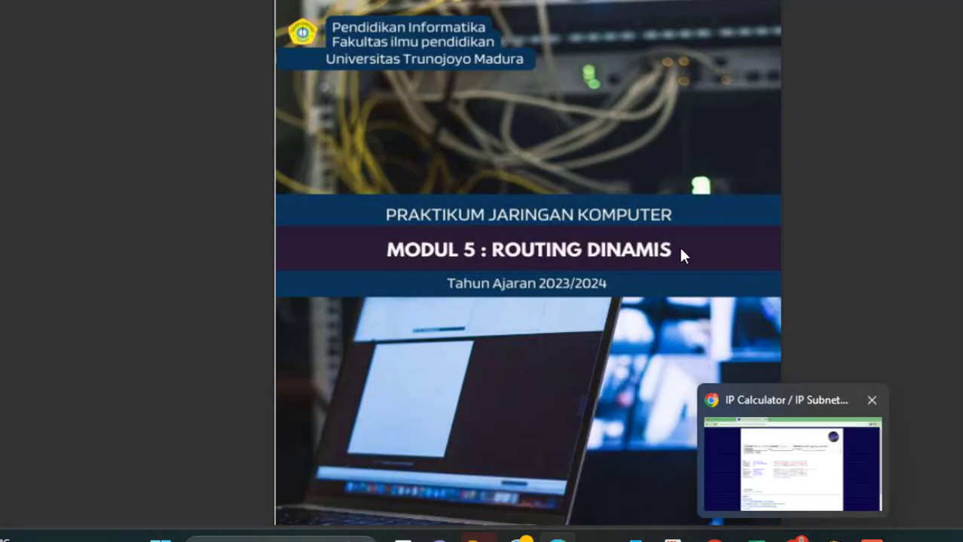
{"action": "scroll", "coordinate": [600, 245], "scroll_direction": "down", "scroll_amount": 3}
{"action": "scroll", "coordinate": [601, 245], "scroll_direction": "down", "scroll_amount": 6}
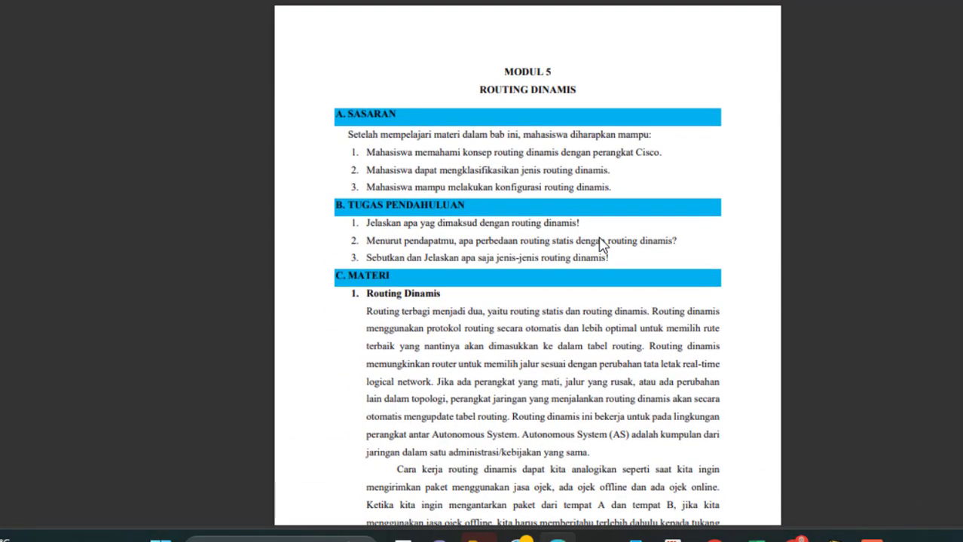
{"action": "scroll", "coordinate": [601, 245], "scroll_direction": "up", "scroll_amount": 6}
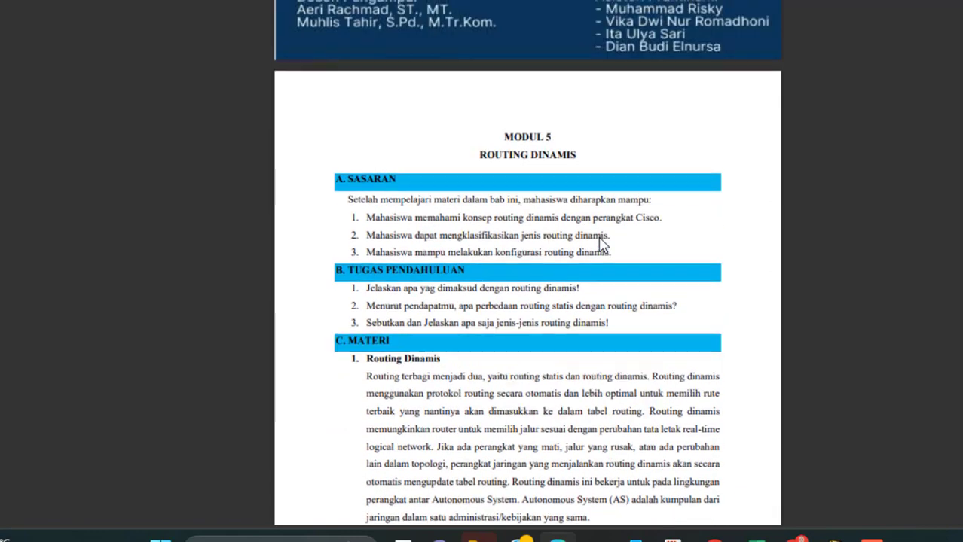
{"action": "scroll", "coordinate": [601, 245], "scroll_direction": "up", "scroll_amount": 4}
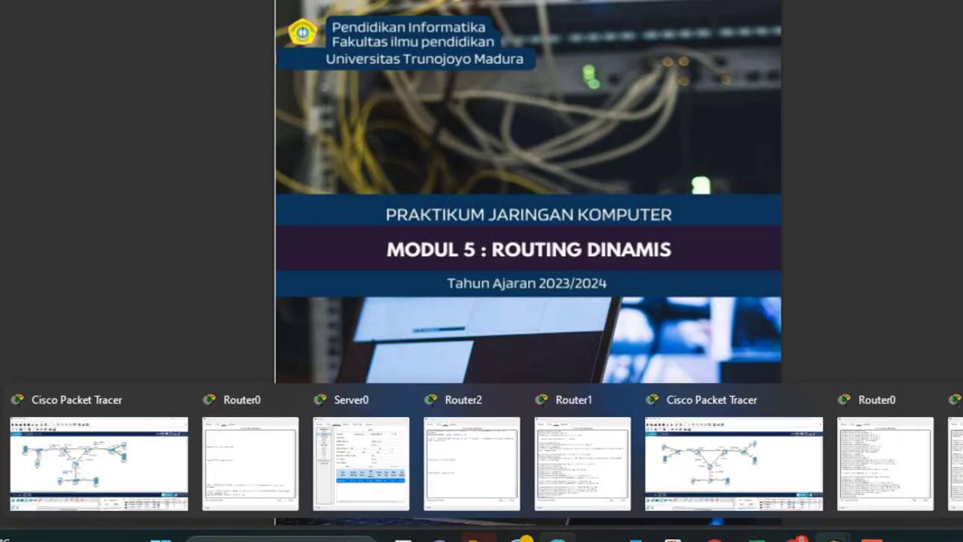
{"action": "left_click", "coordinate": [748, 465]}
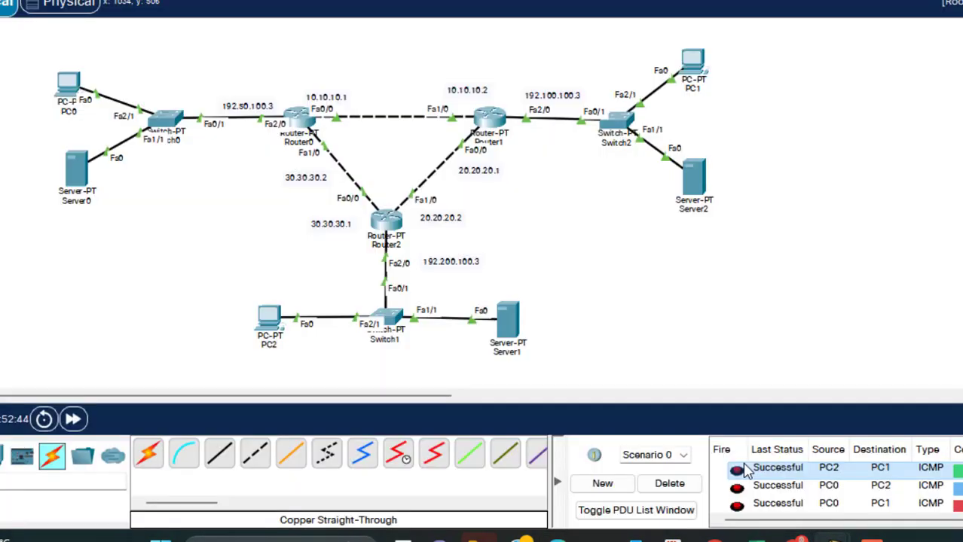